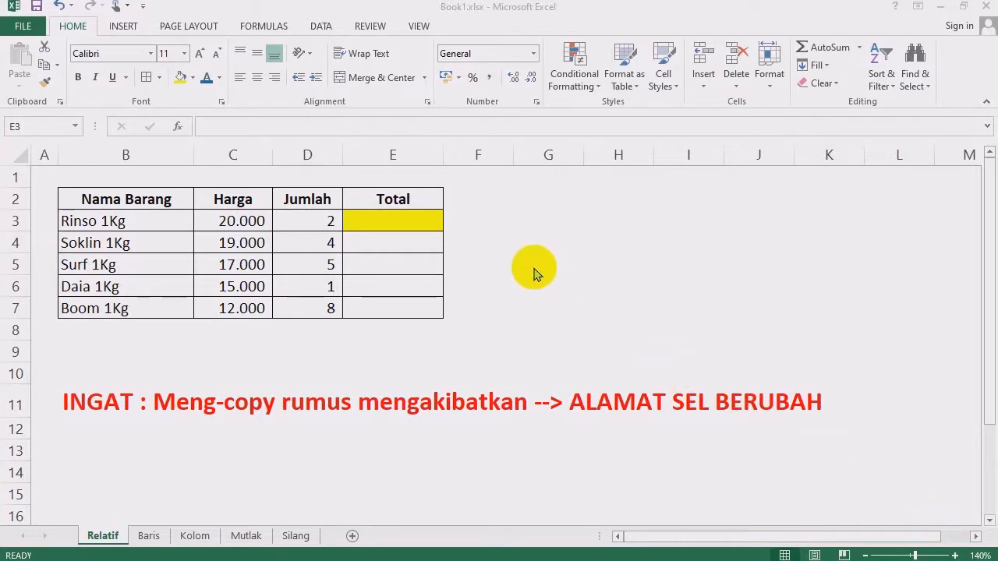
pyautogui.click(491, 262)
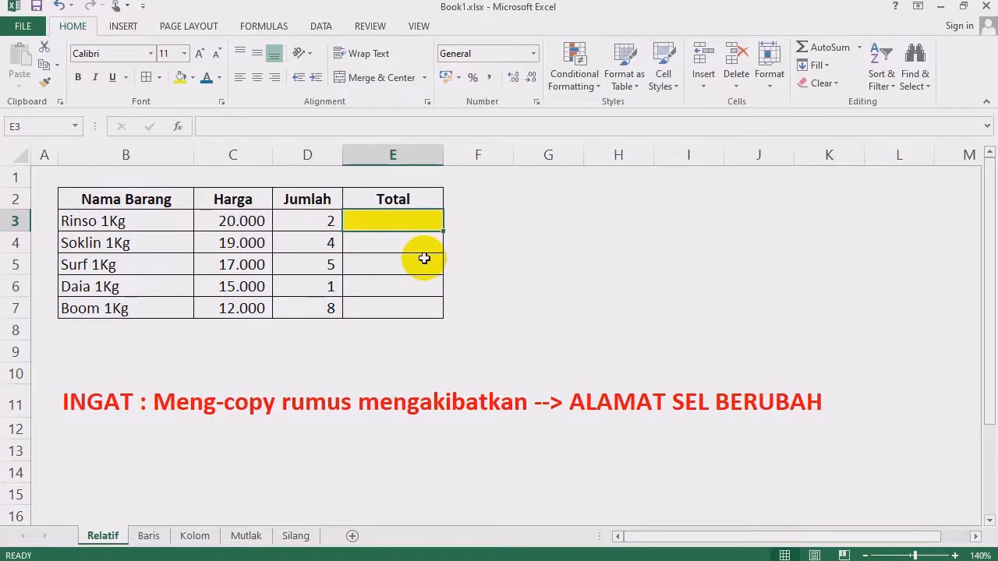
pyautogui.click(520, 246)
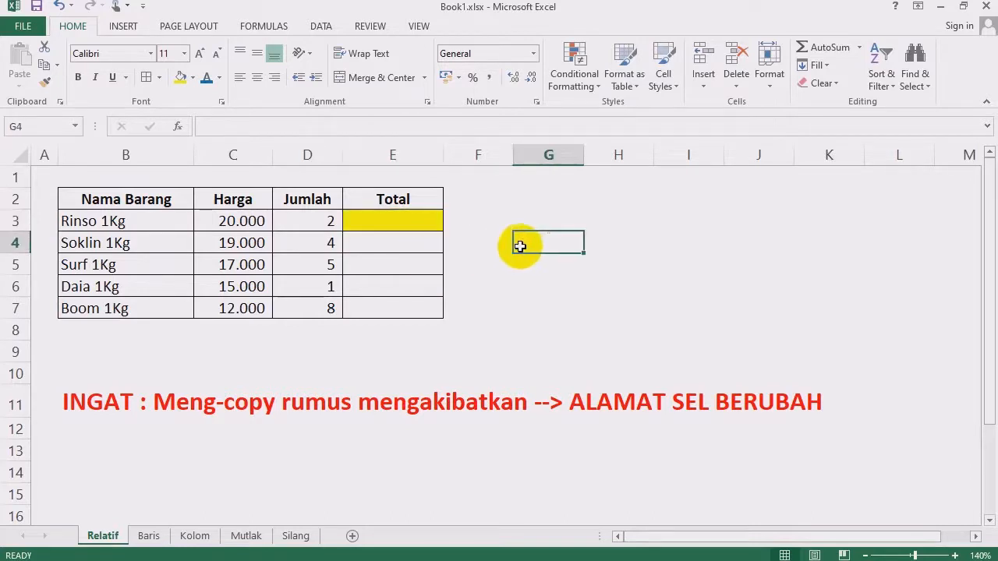
pyautogui.click(496, 217)
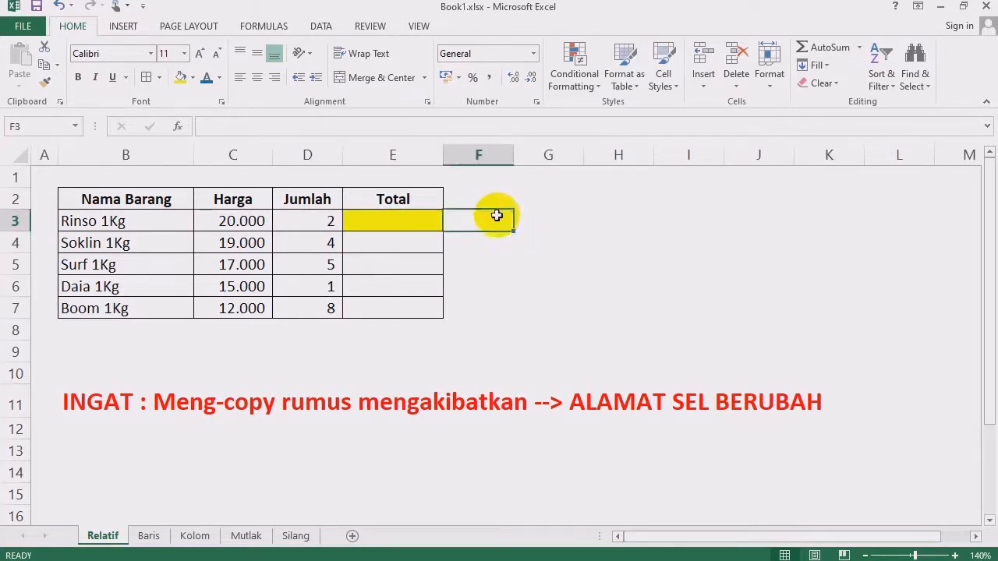
pyautogui.click(397, 219)
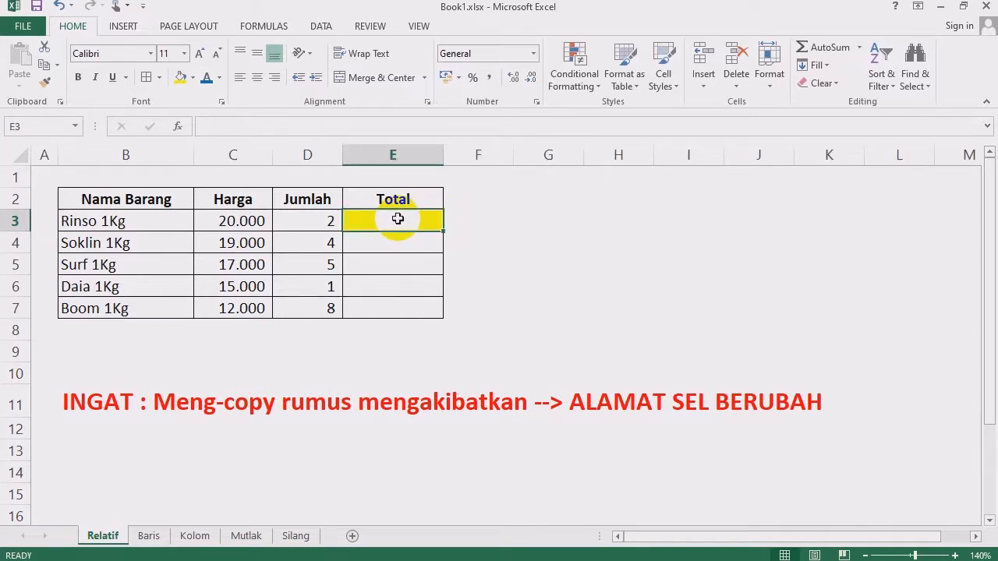
pyautogui.click(516, 236)
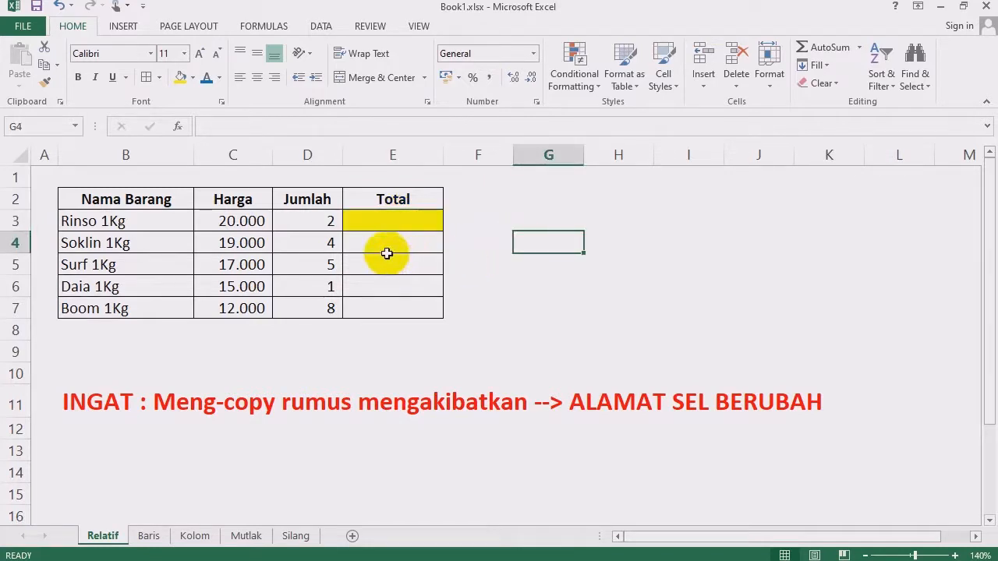
pyautogui.click(495, 270)
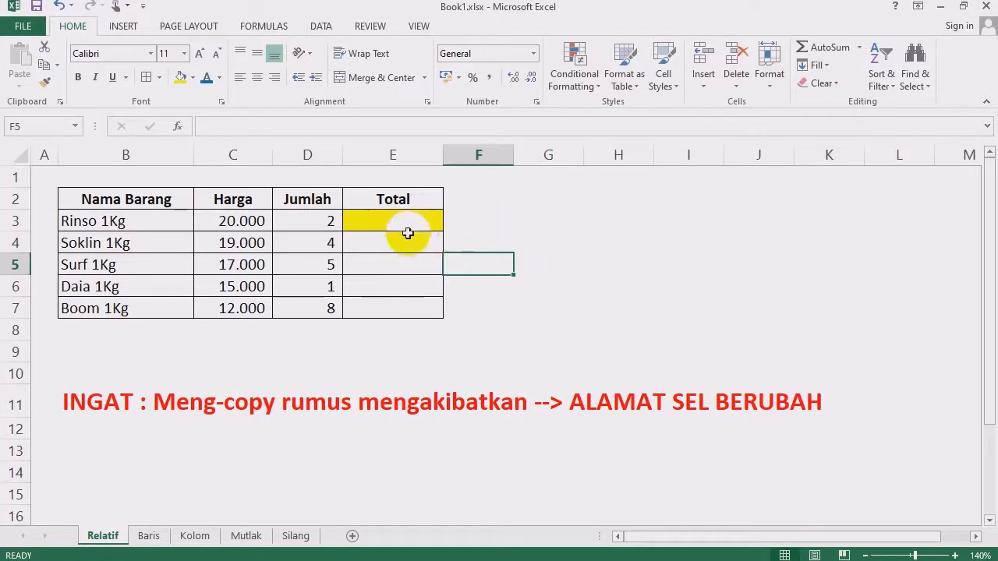
pyautogui.click(539, 223)
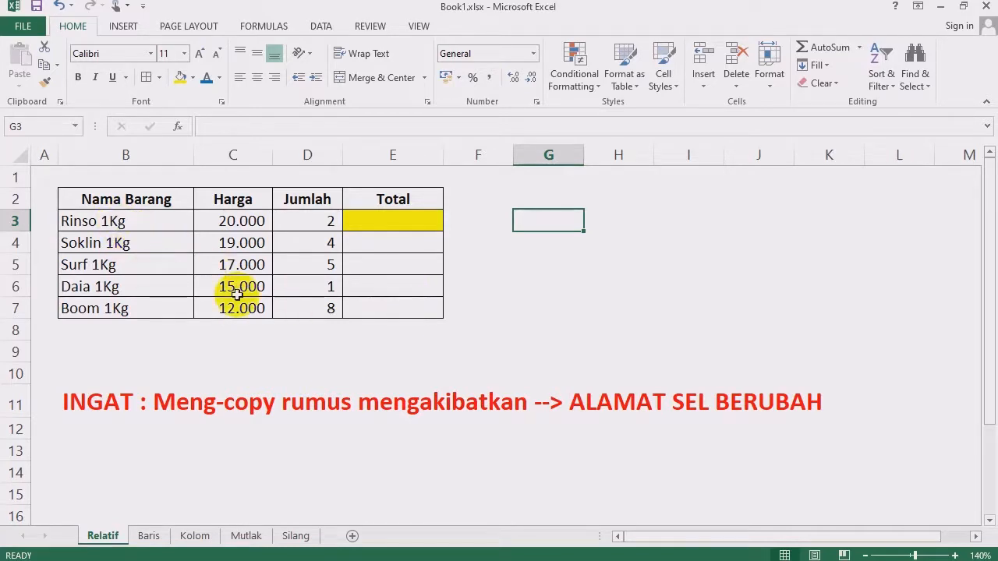
pyautogui.click(516, 298)
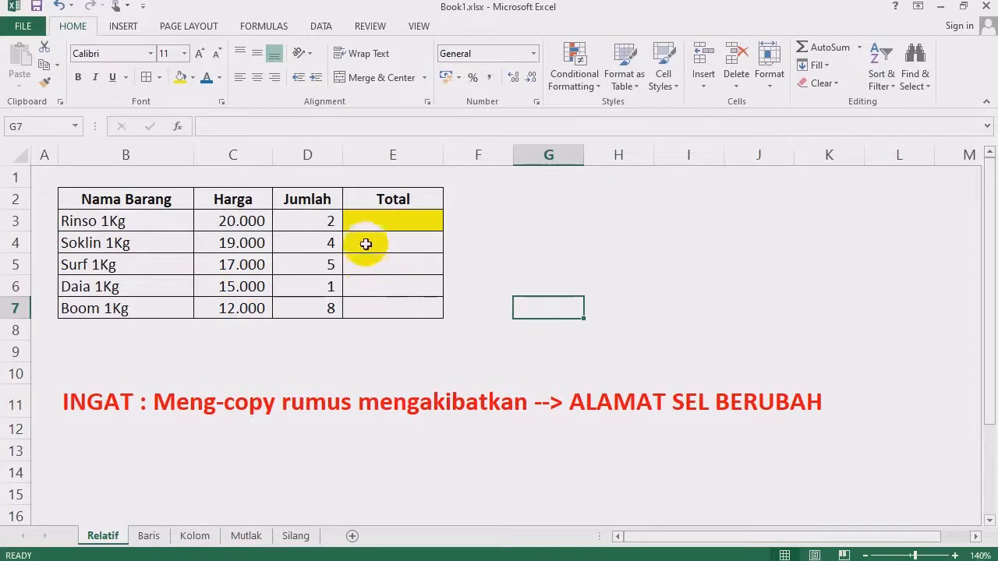
pyautogui.click(524, 222)
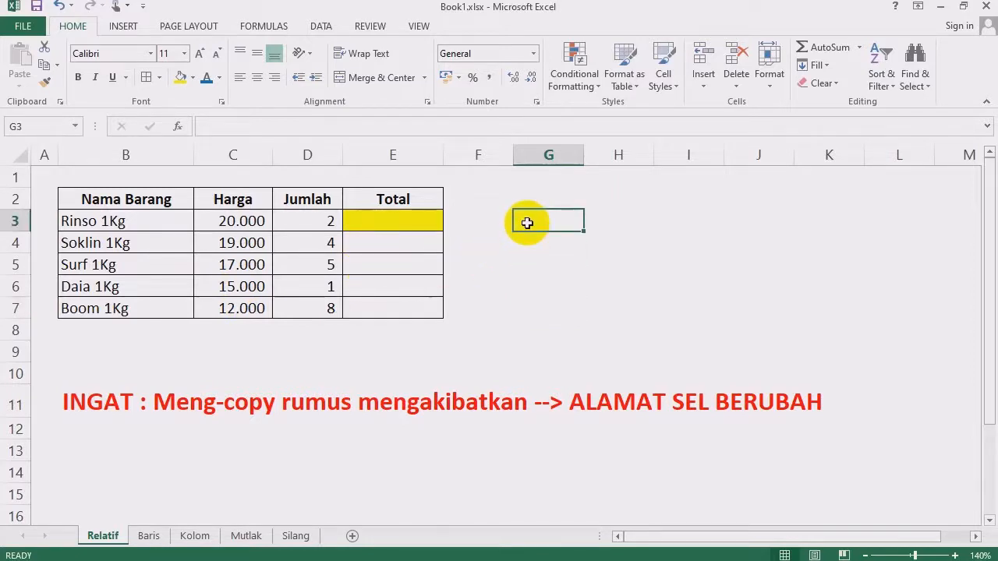
pyautogui.click(386, 225)
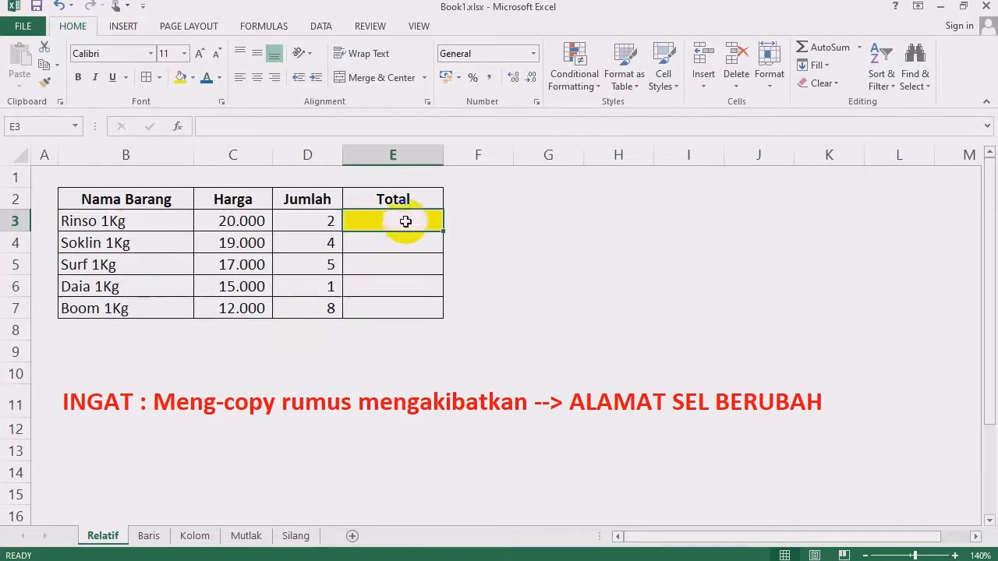
pyautogui.click(566, 257)
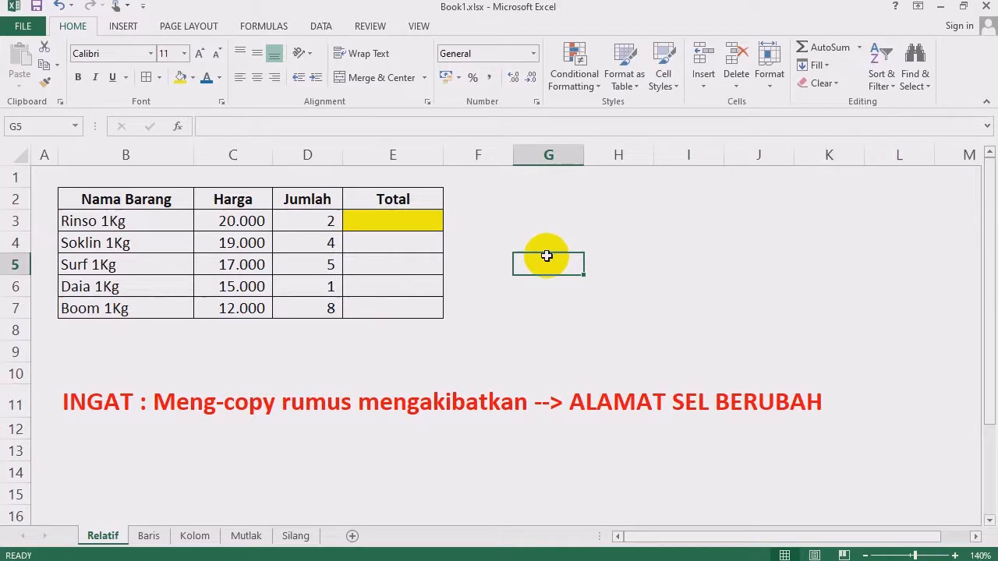
pyautogui.click(405, 219)
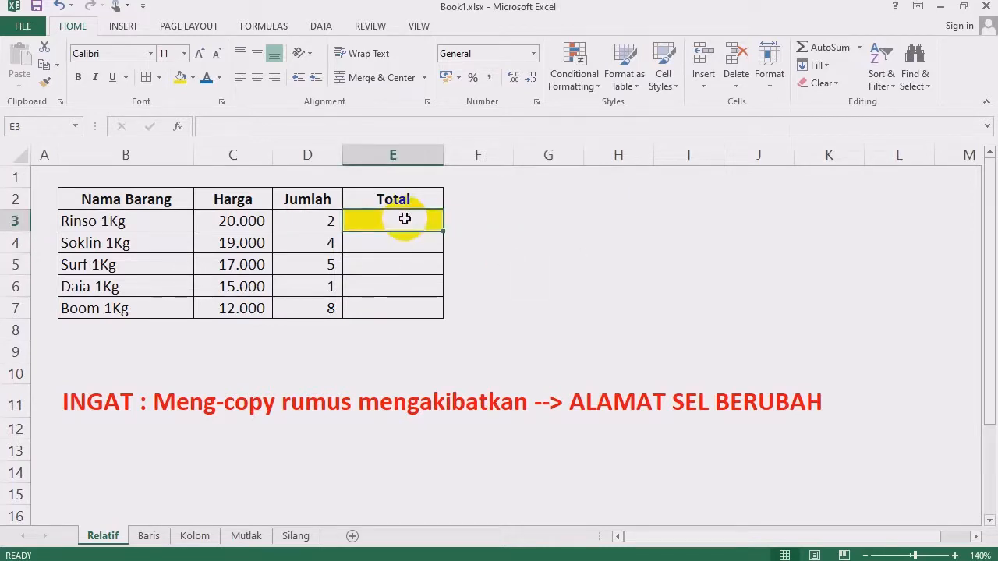
pyautogui.click(251, 218)
pyautogui.click(315, 219)
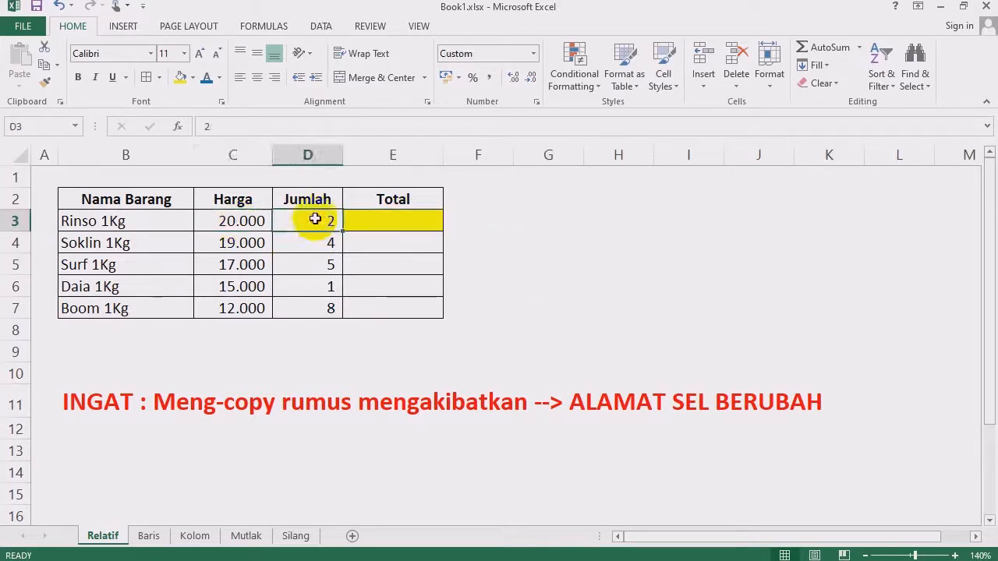
pyautogui.click(400, 273)
pyautogui.click(511, 272)
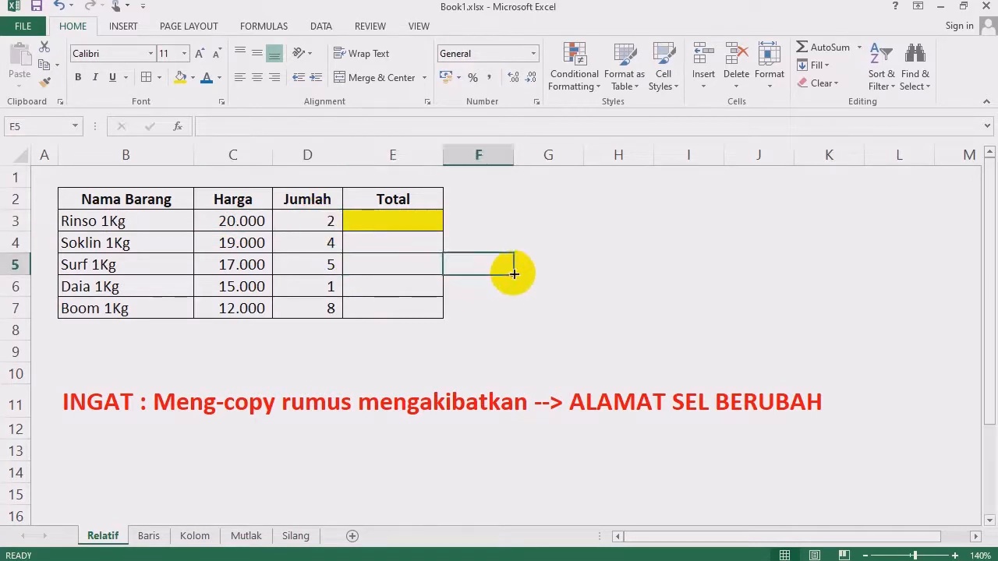
pyautogui.click(544, 223)
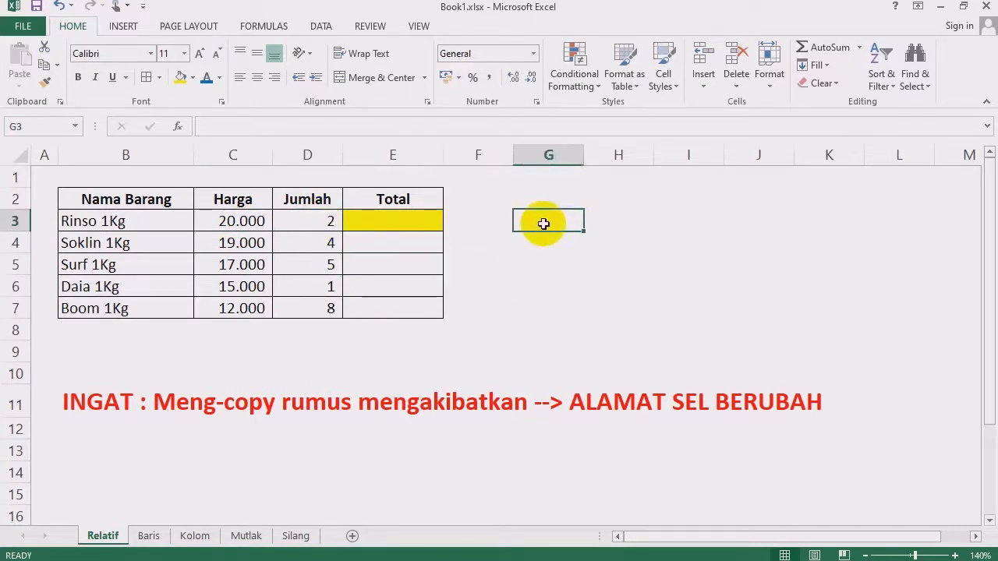
pyautogui.click(388, 218)
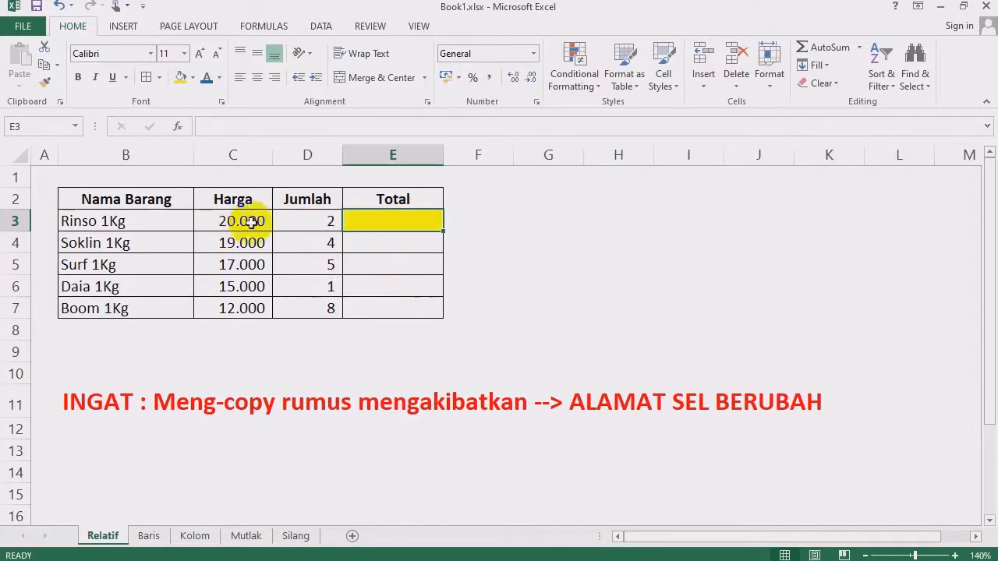
pyautogui.click(324, 220)
pyautogui.moveTo(338, 216); pyautogui.dragTo(260, 216)
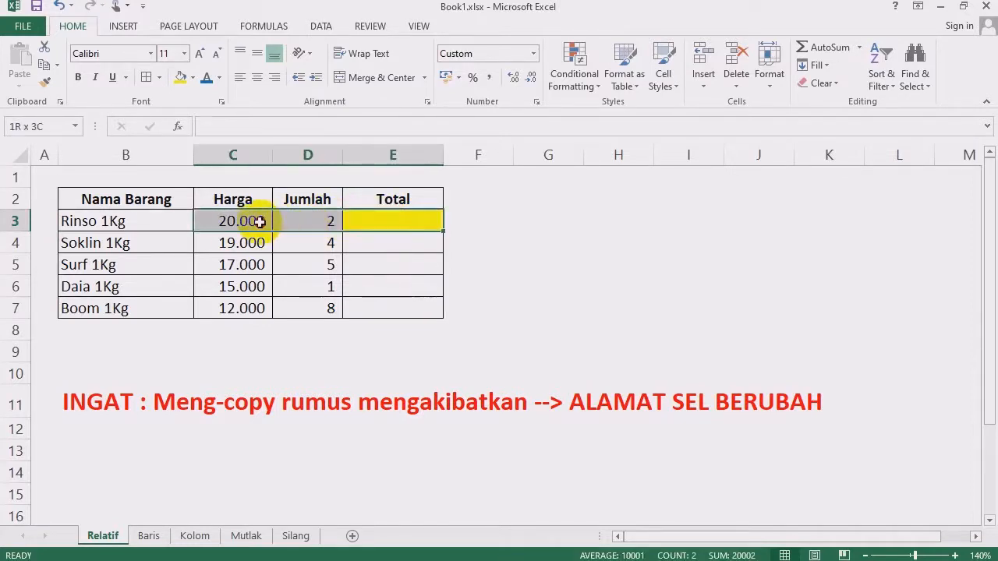
pyautogui.click(403, 218)
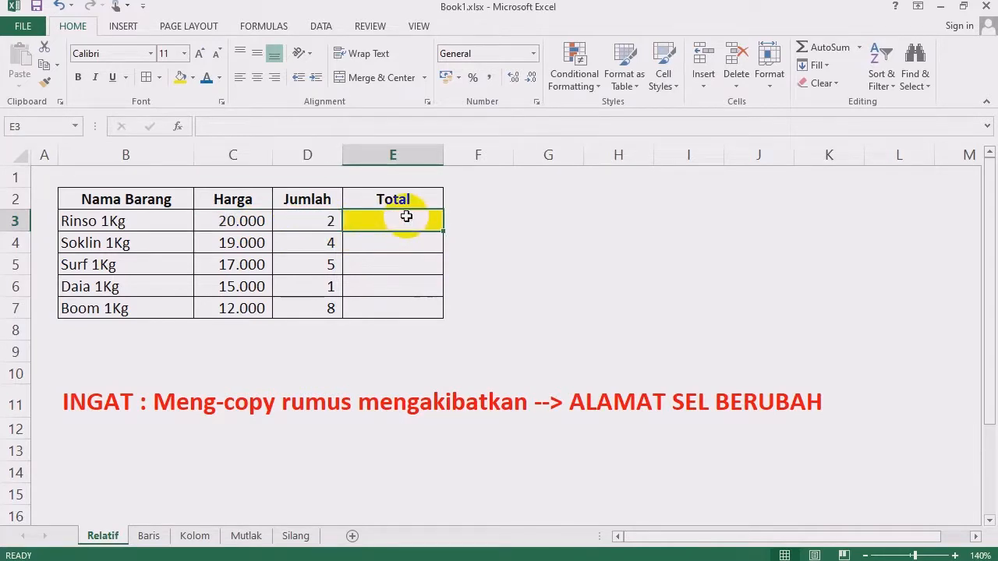
pyautogui.click(250, 221)
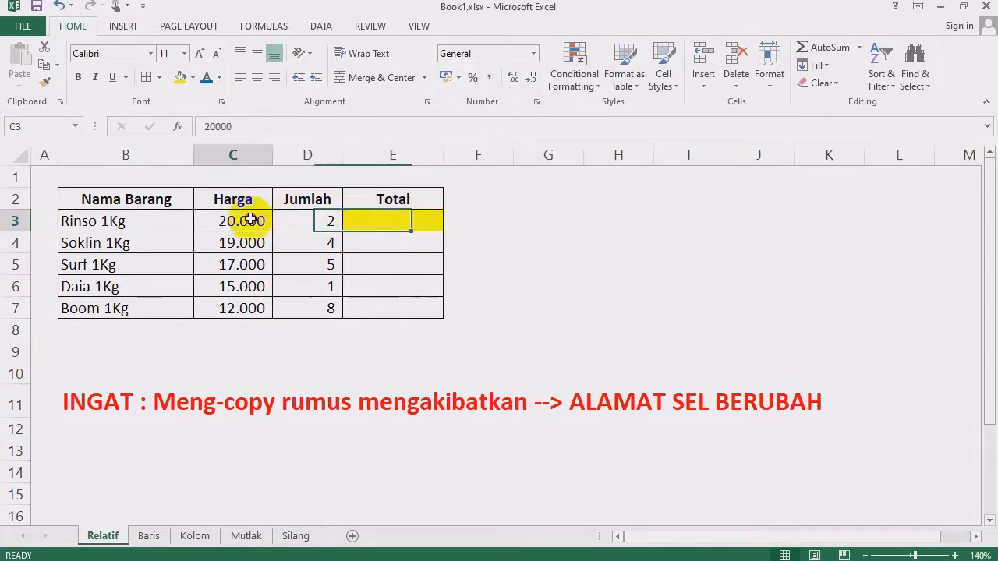
pyautogui.moveTo(249, 221); pyautogui.dragTo(361, 219)
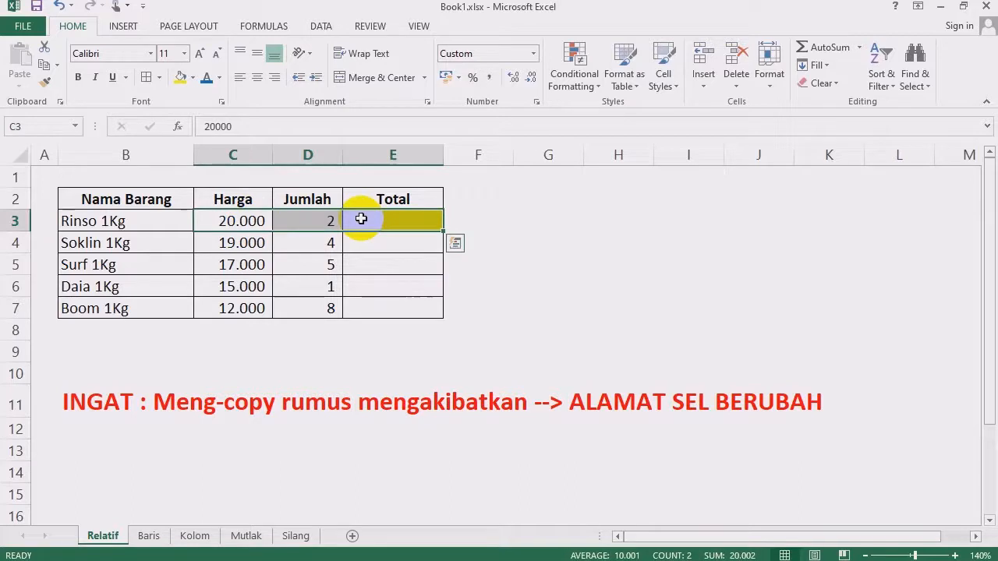
# - Fill the Total cell of the Daia 1Kg row (E6) with red
pyautogui.click(380, 287)
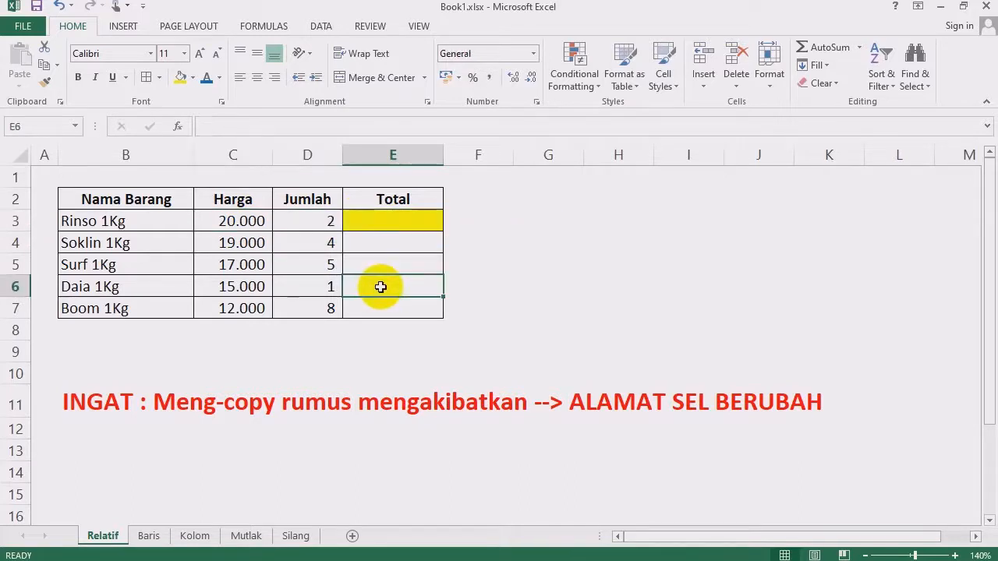
pyautogui.click(193, 77)
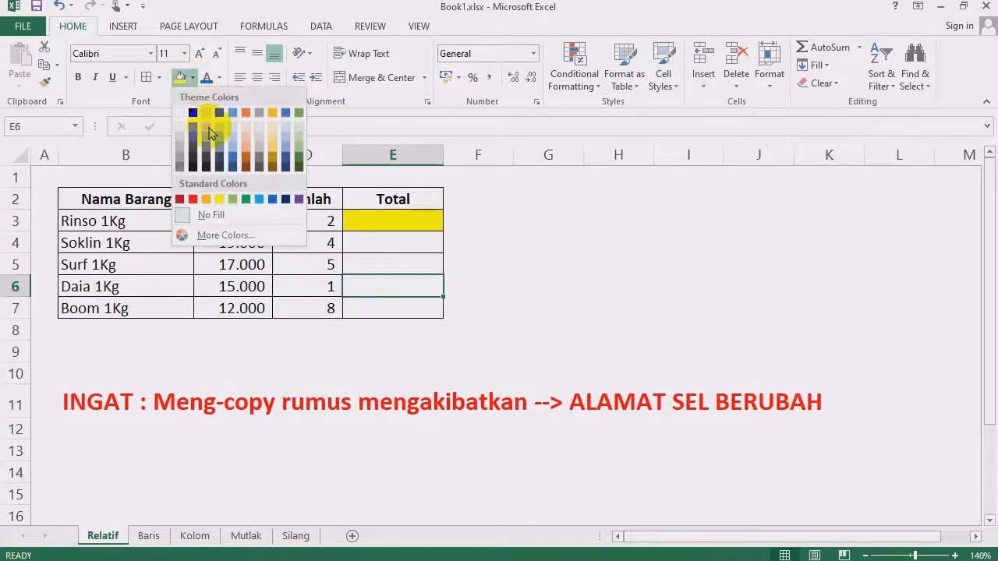
pyautogui.click(194, 199)
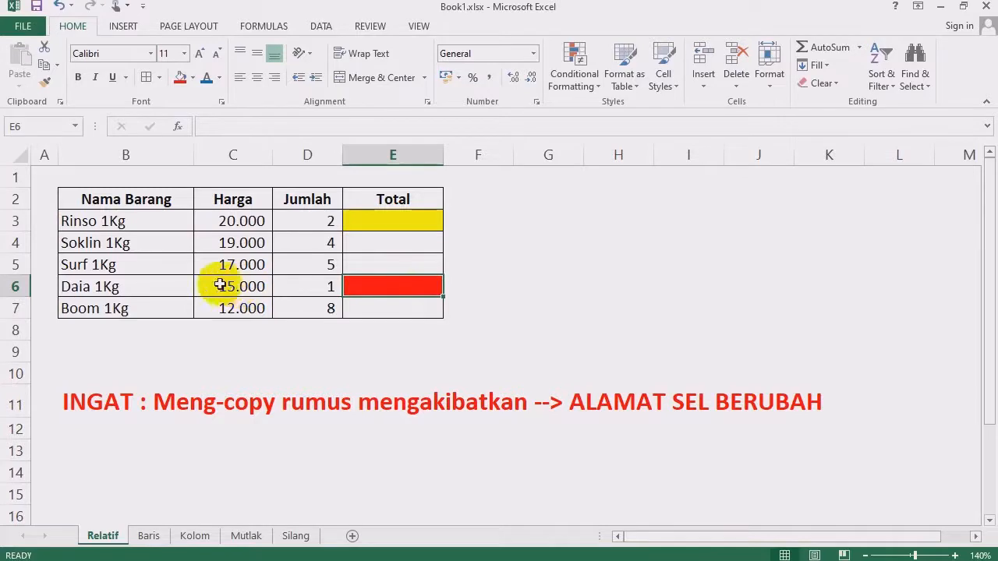
# - Remove the fill colour from the Total cell of the Daia 1Kg row (E6)
pyautogui.click(393, 286)
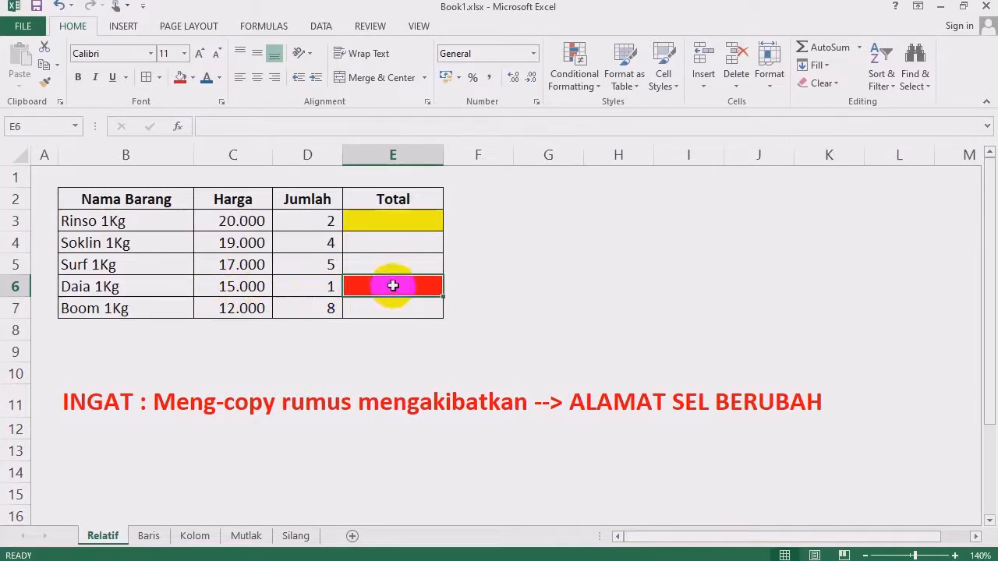
pyautogui.click(192, 78)
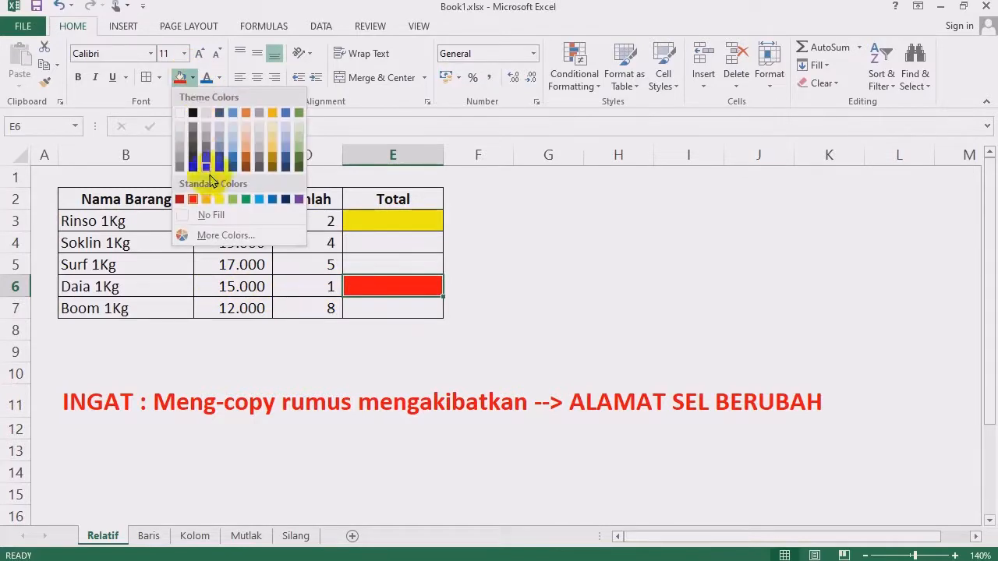
pyautogui.click(212, 215)
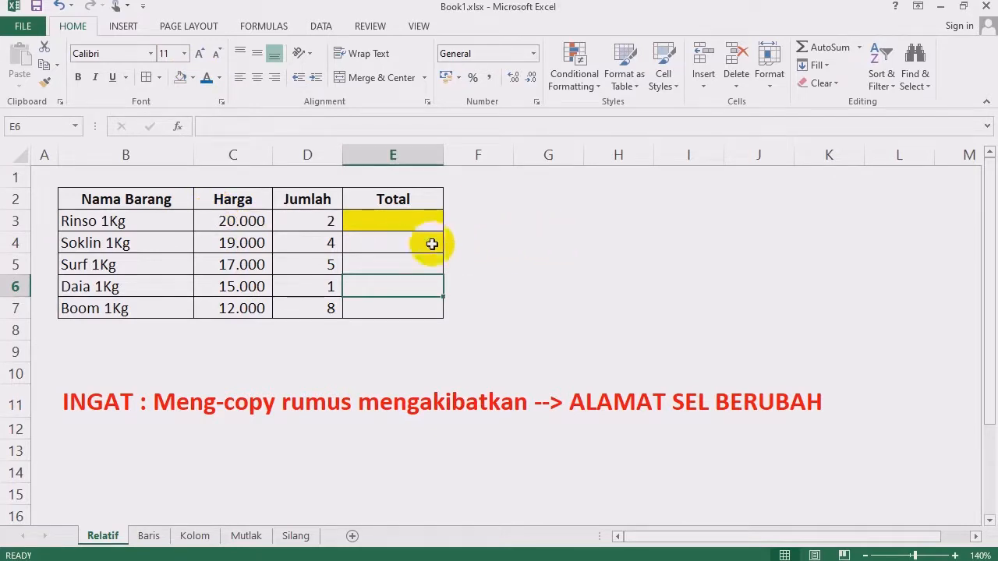
# - Calculate the Rinso 1Kg total in E3 with the formula =C3*D3
pyautogui.click(389, 222)
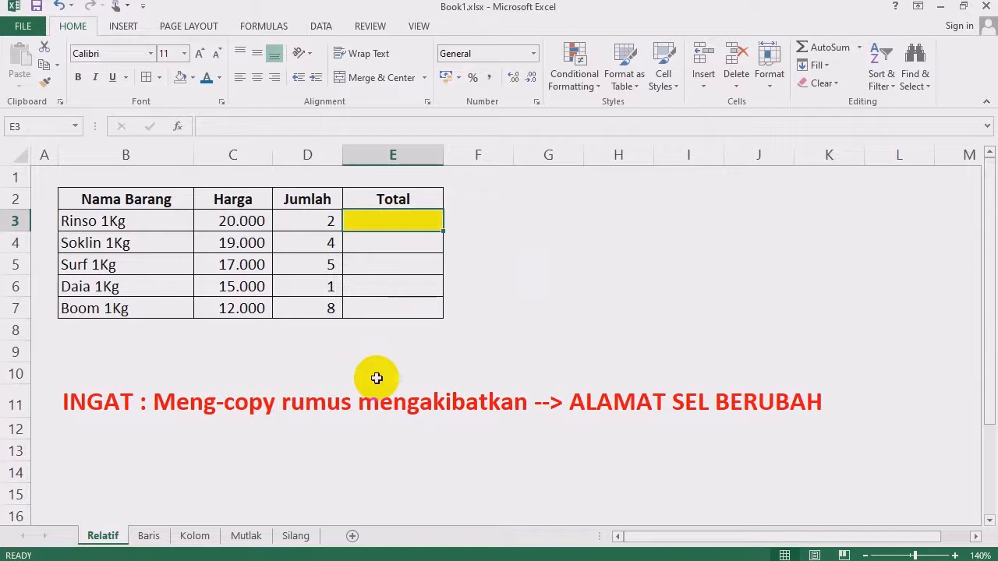
pyautogui.click(389, 259)
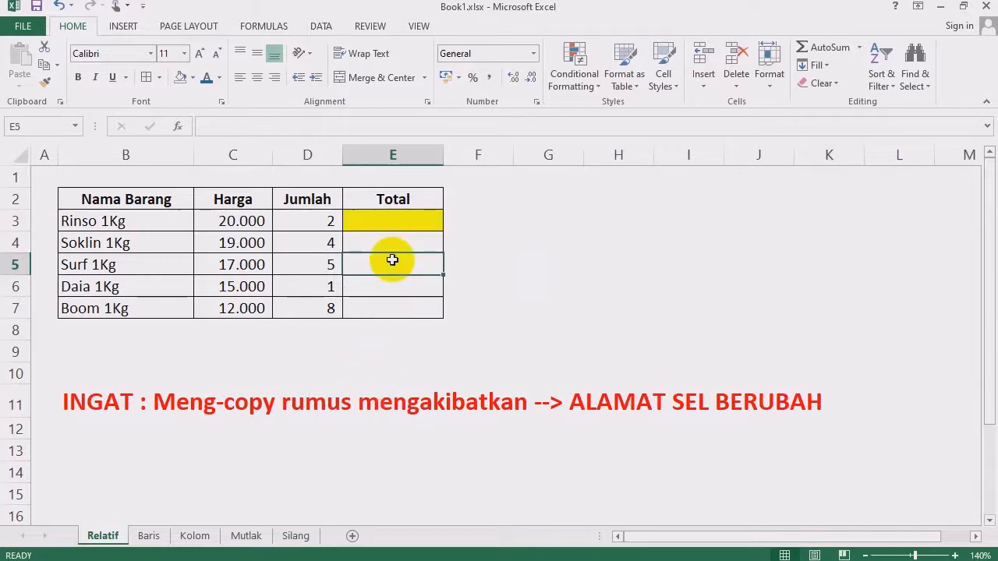
pyautogui.click(391, 226)
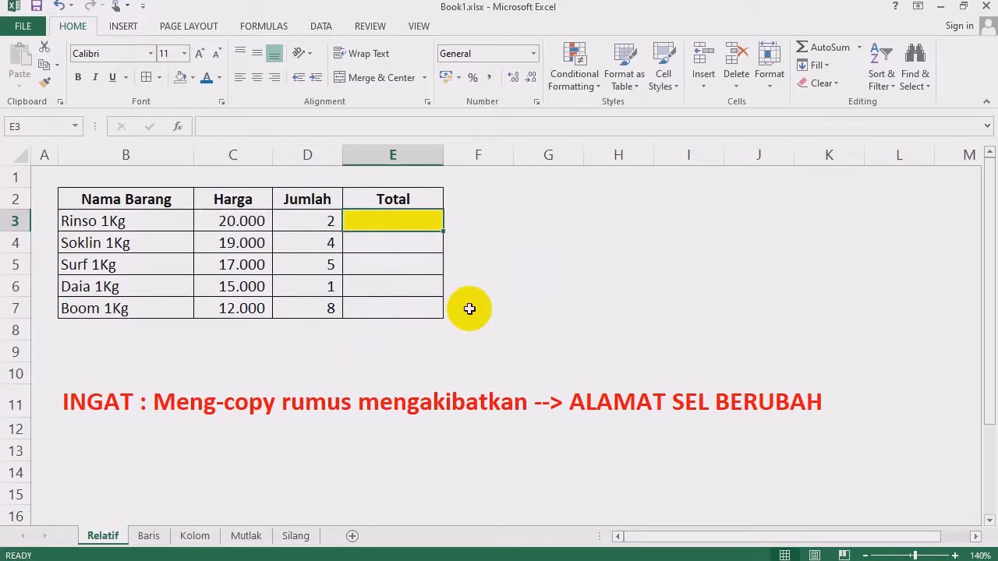
pyautogui.write('=')
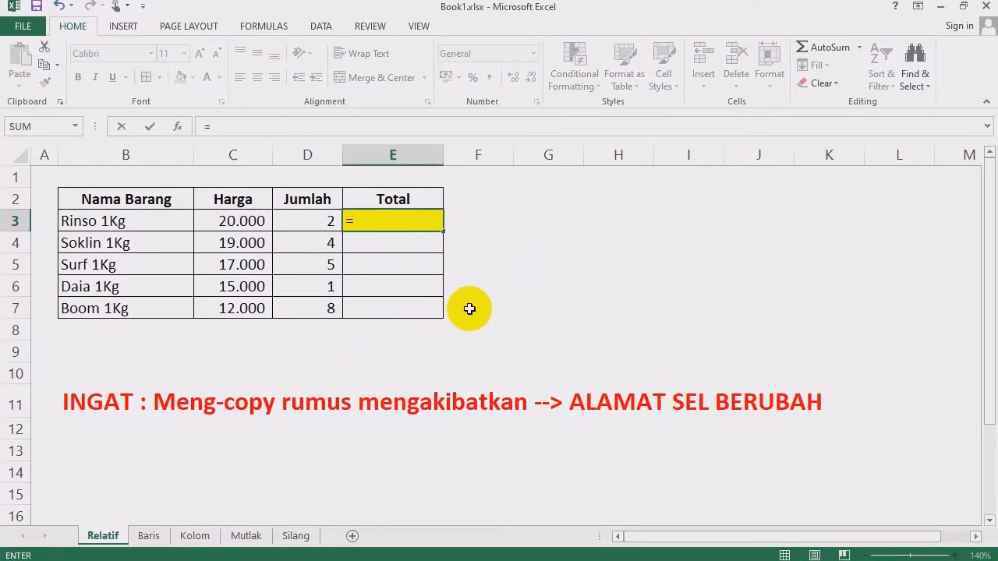
pyautogui.write('20000')
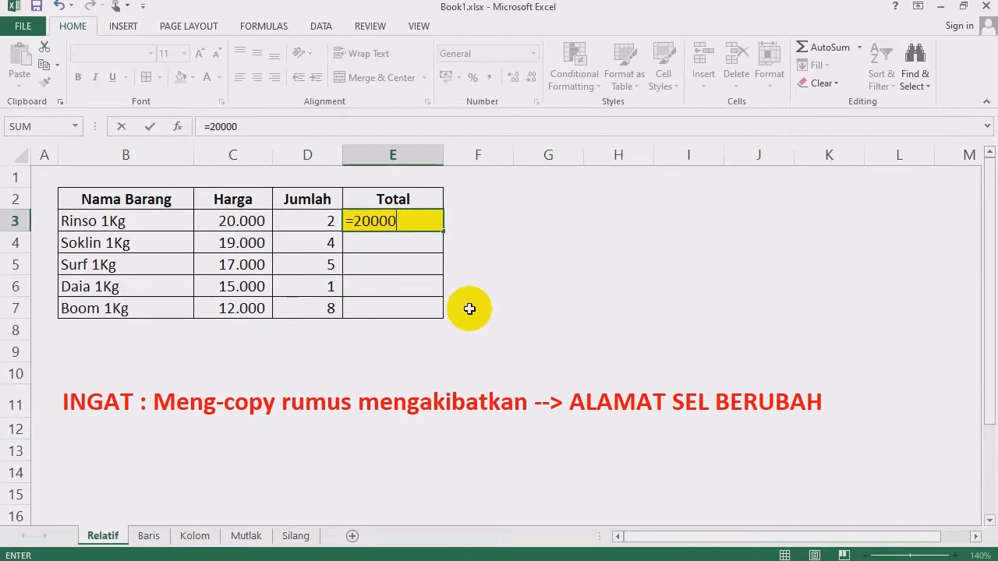
pyautogui.press('BackSpace')
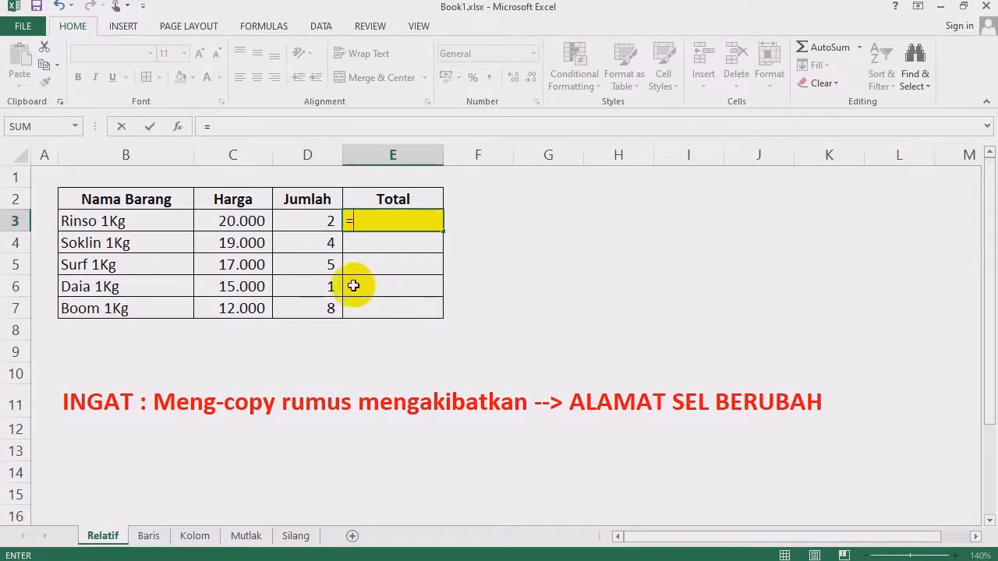
pyautogui.click(243, 222)
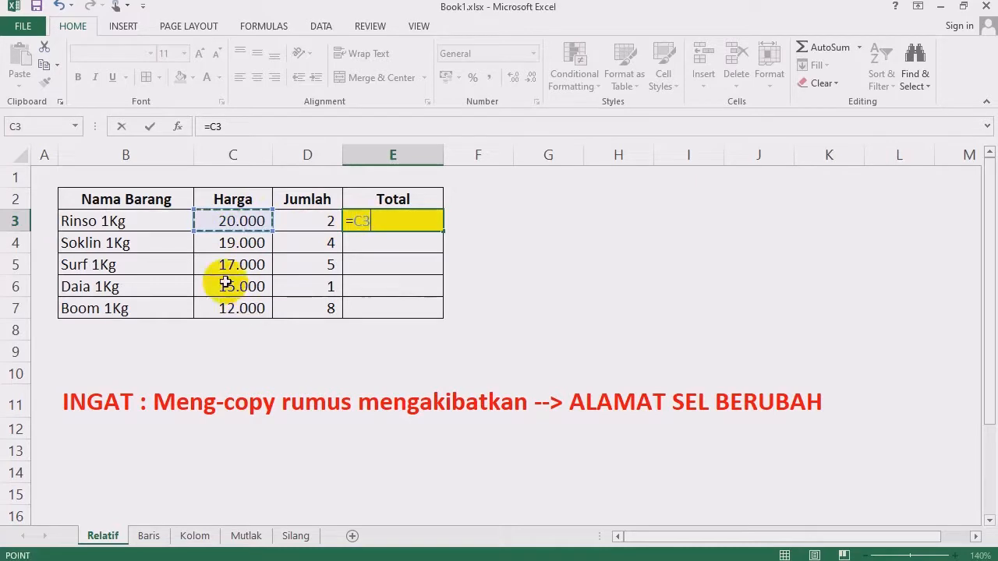
pyautogui.write('*')
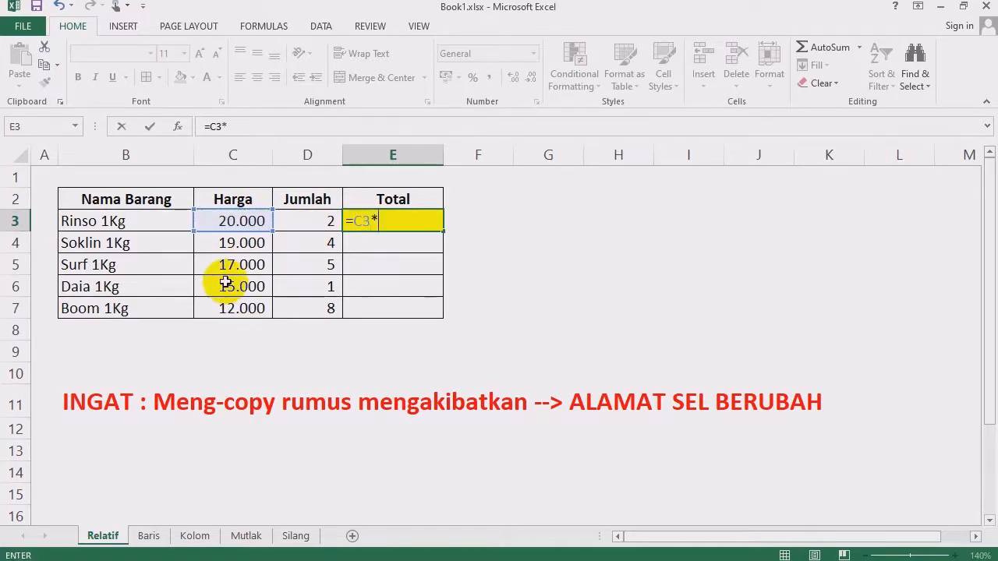
pyautogui.click(301, 222)
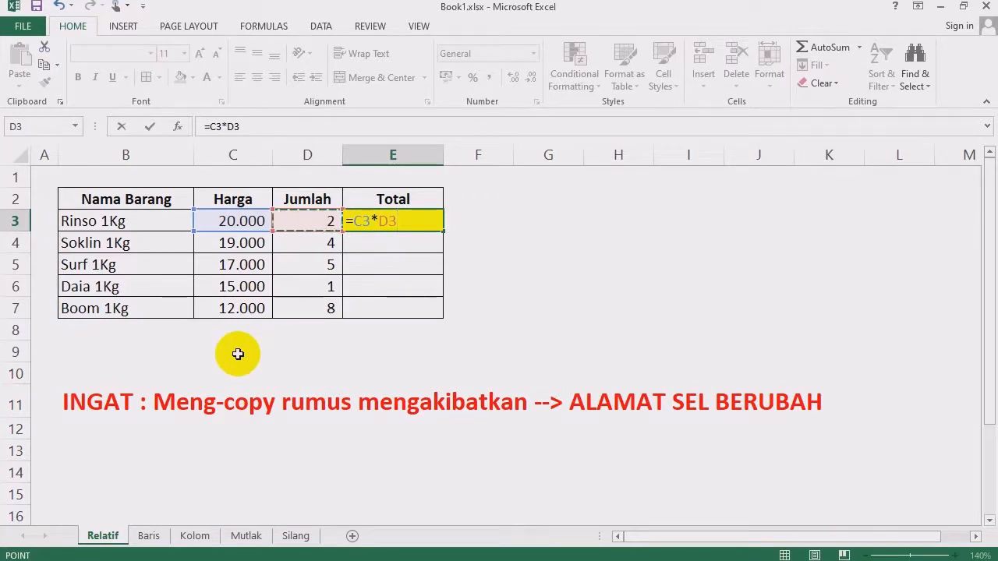
pyautogui.press('Return')
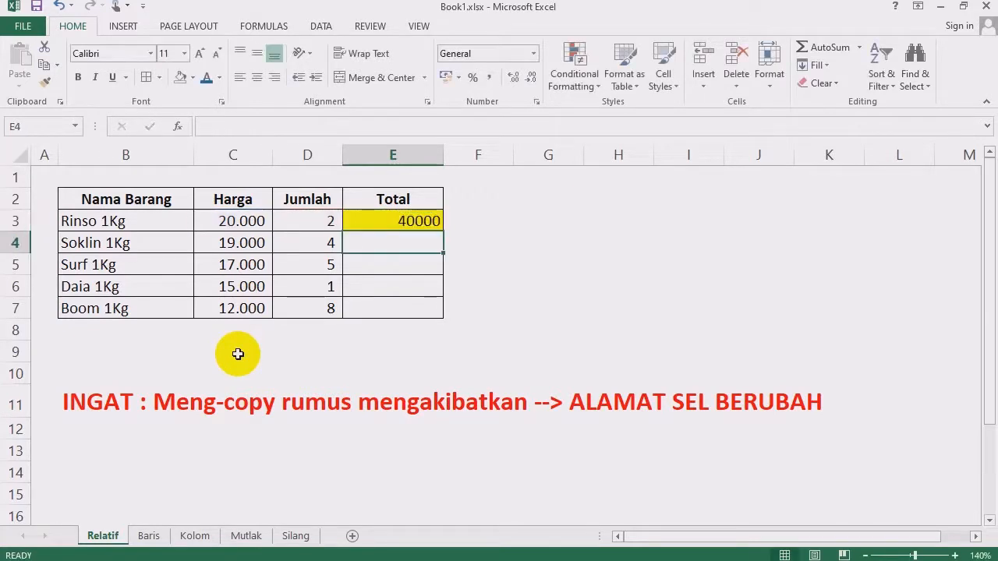
# - Format the Rinso 1Kg total in E3 with a thousands separator and no decimals, in bold
pyautogui.click(398, 221)
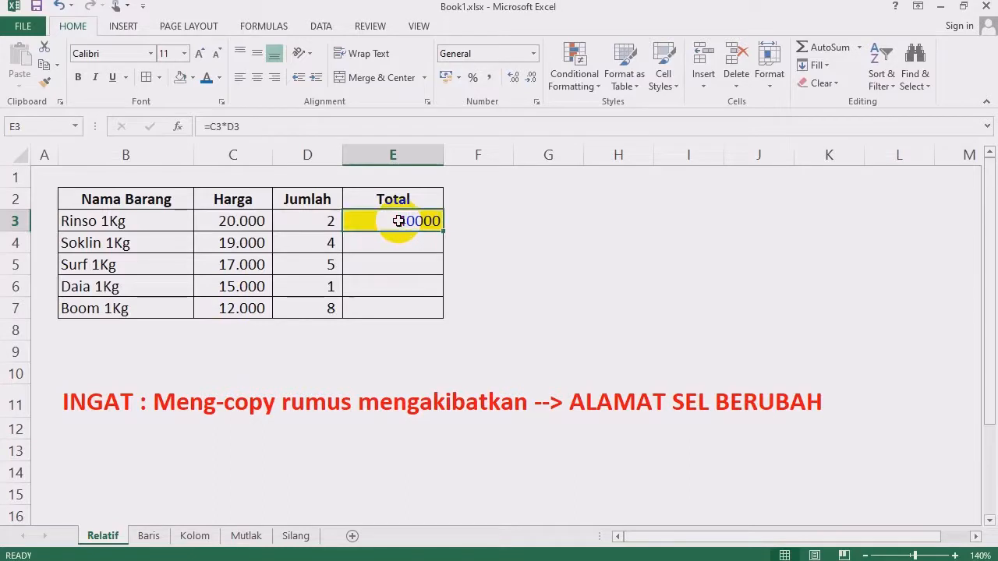
pyautogui.click(490, 79)
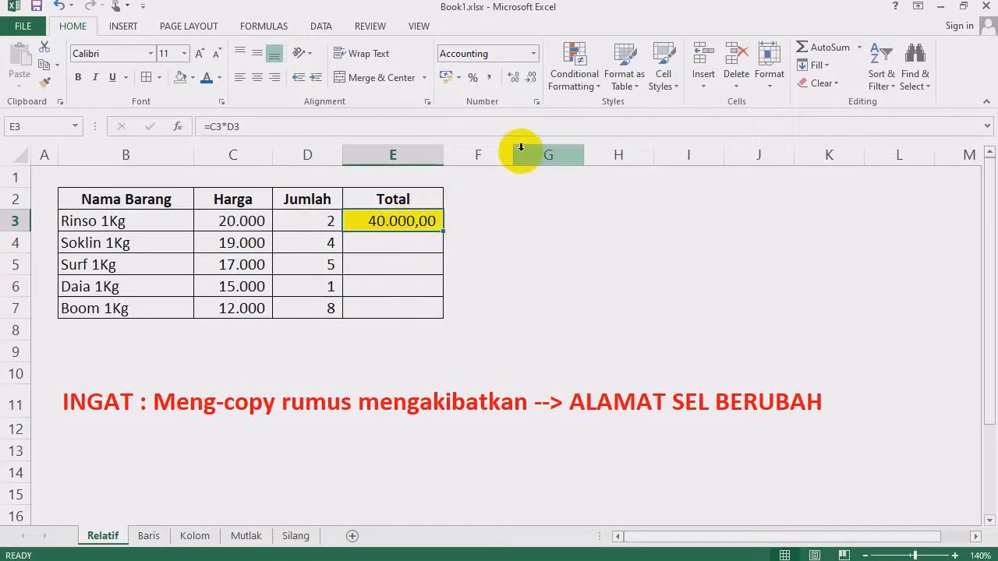
pyautogui.click(531, 79)
pyautogui.click(531, 79)
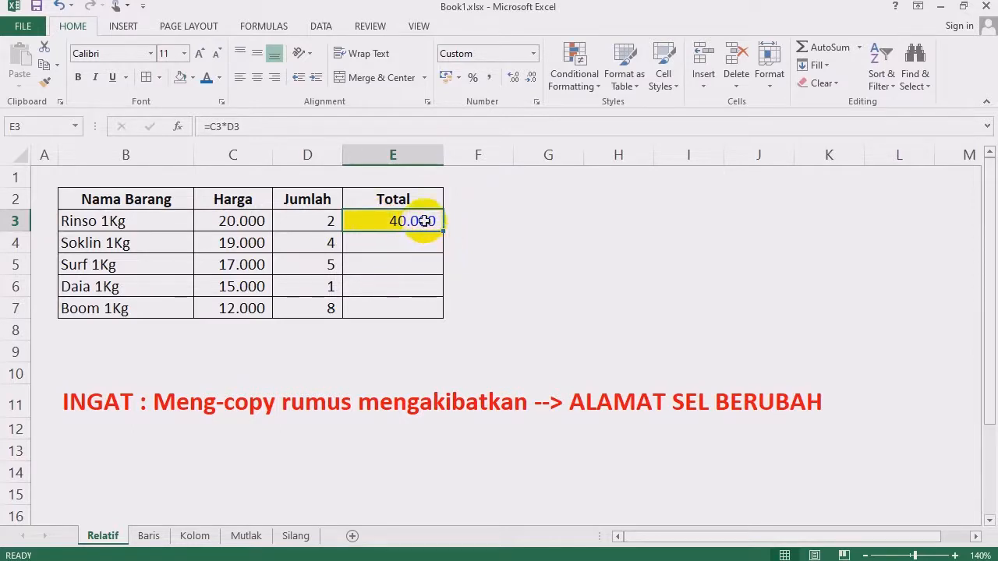
pyautogui.click(206, 81)
pyautogui.click(78, 77)
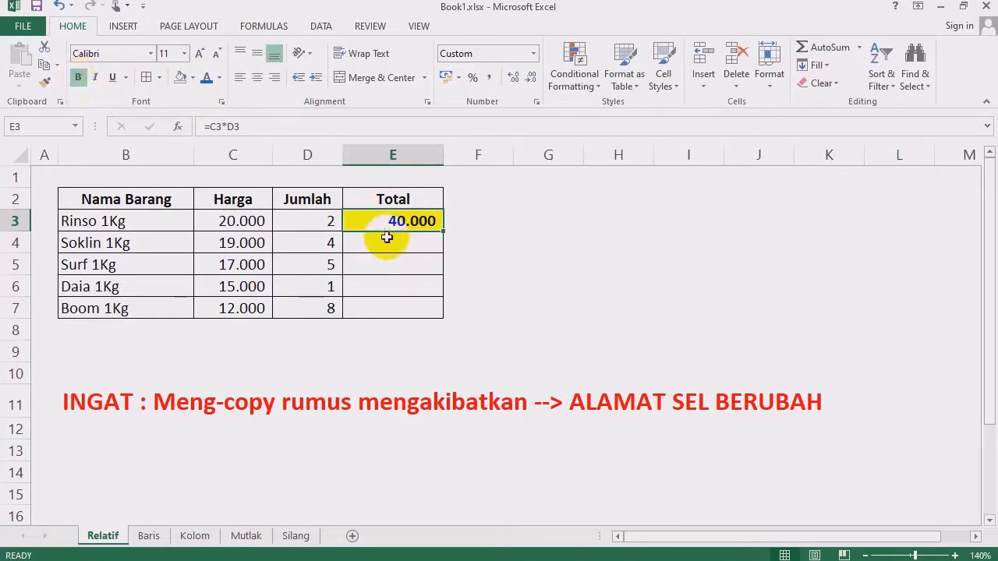
# - Fill the Total formula from E3 down through the Boom 1Kg row (E7)
pyautogui.moveTo(441, 233); pyautogui.dragTo(441, 319)
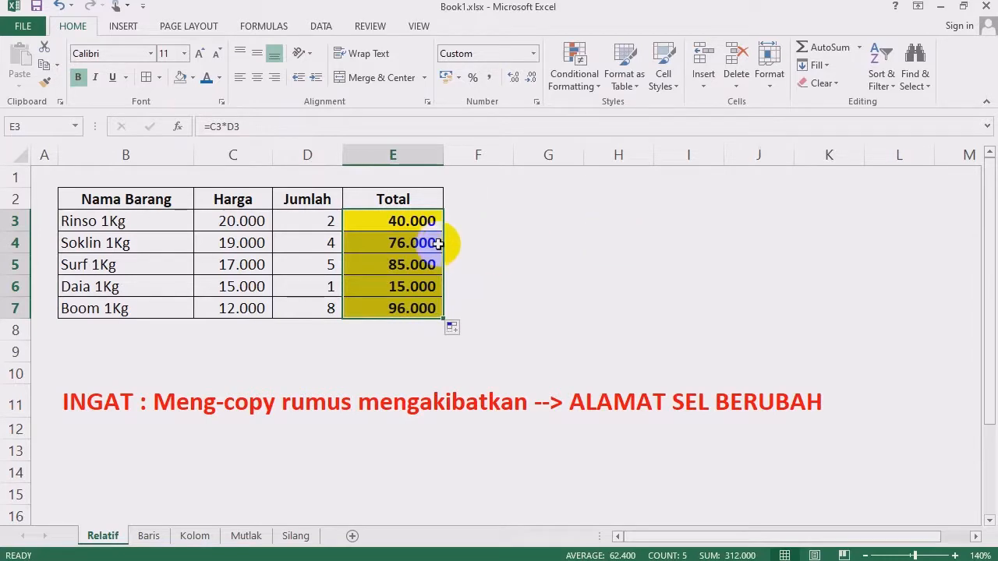
pyautogui.click(569, 219)
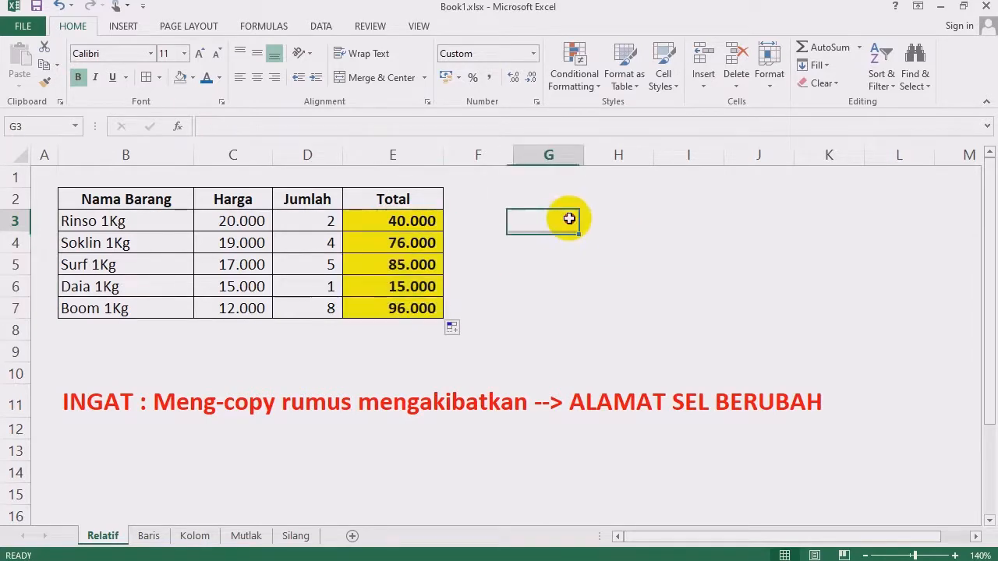
pyautogui.click(586, 303)
pyautogui.click(535, 237)
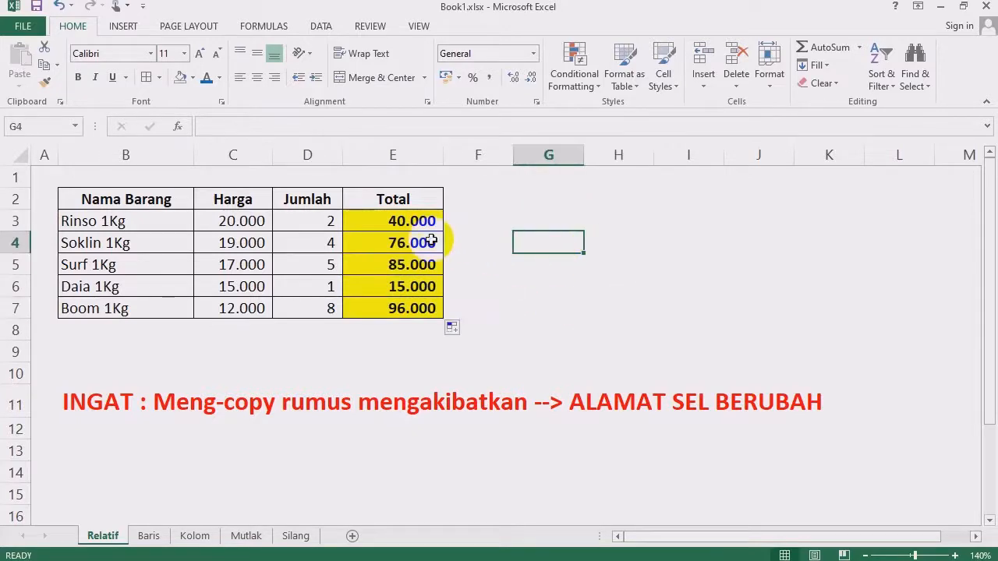
# - Undo the fill of the Total formula into E4:E7
pyautogui.click(421, 220)
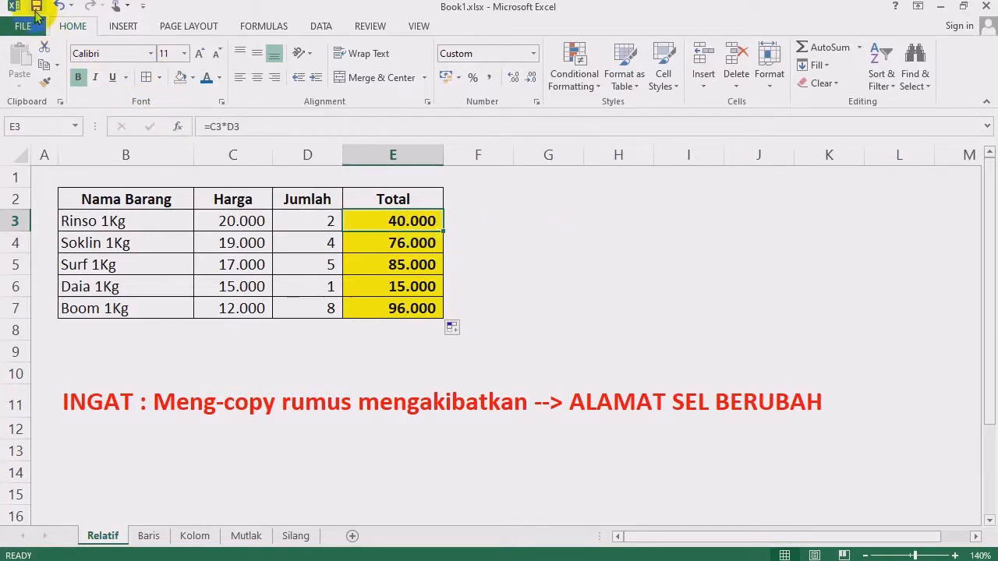
pyautogui.click(58, 6)
pyautogui.click(546, 239)
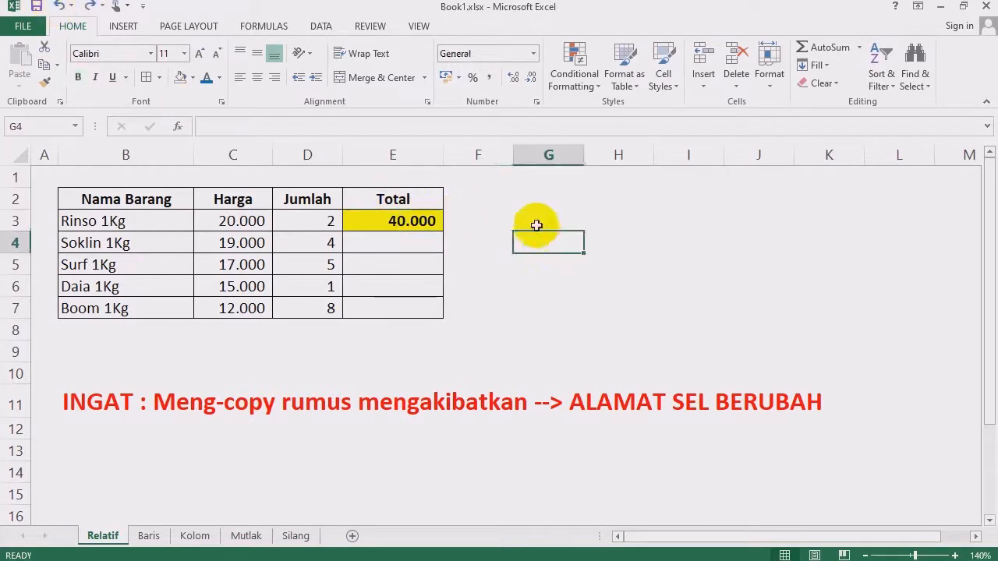
pyautogui.click(540, 285)
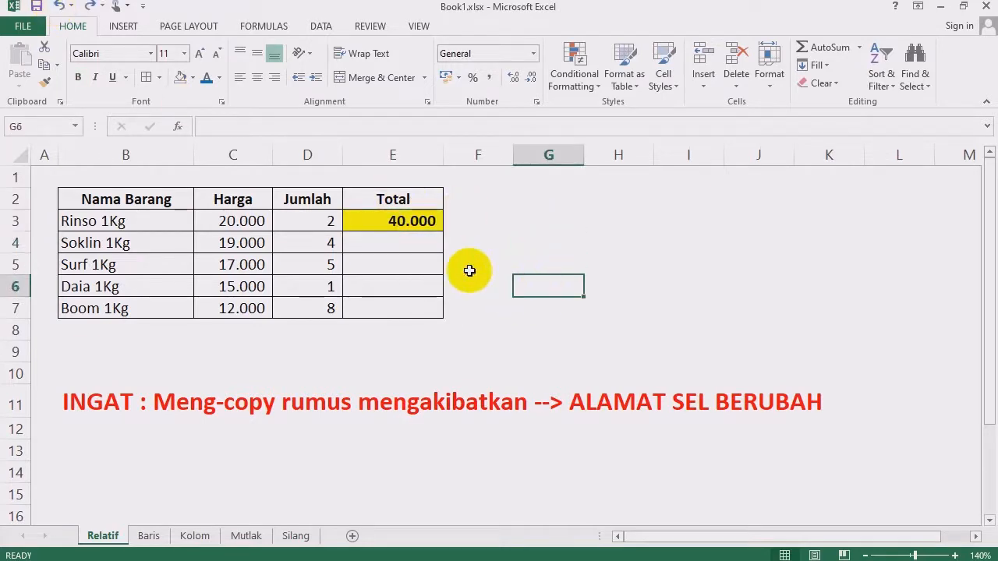
# - Narrow the empty column F beside the Total column
pyautogui.click(395, 222)
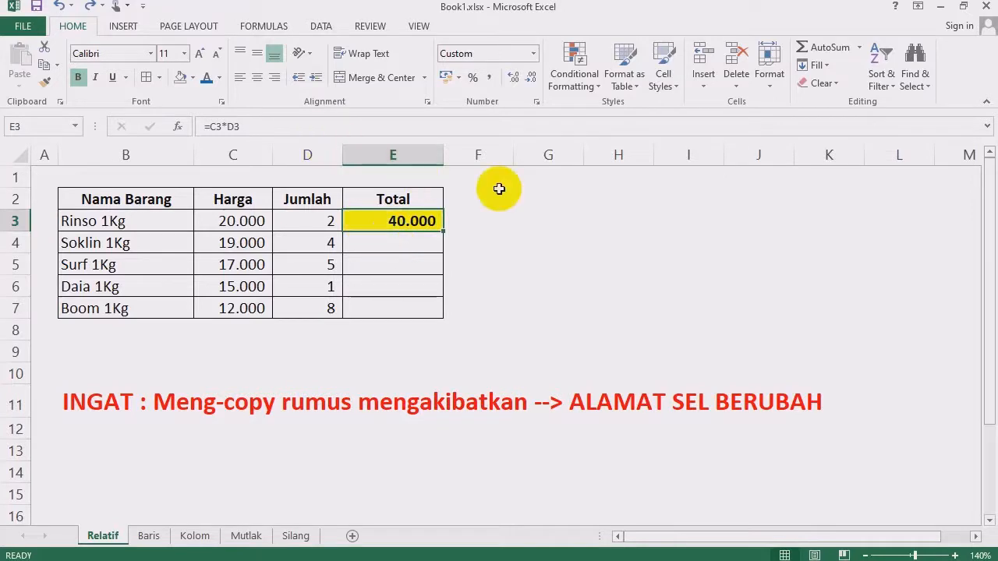
pyautogui.moveTo(513, 155); pyautogui.dragTo(473, 160)
# - Copy the formula from E3 into G3 as bold literal text, '=C3*D3, with a leading apostrophe
pyautogui.click(270, 126)
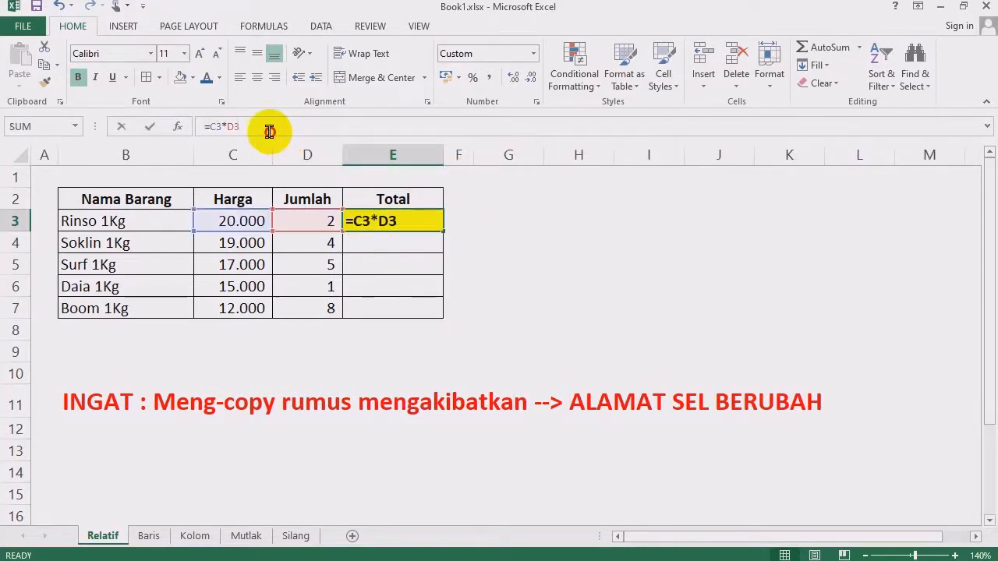
pyautogui.moveTo(269, 127); pyautogui.dragTo(161, 127)
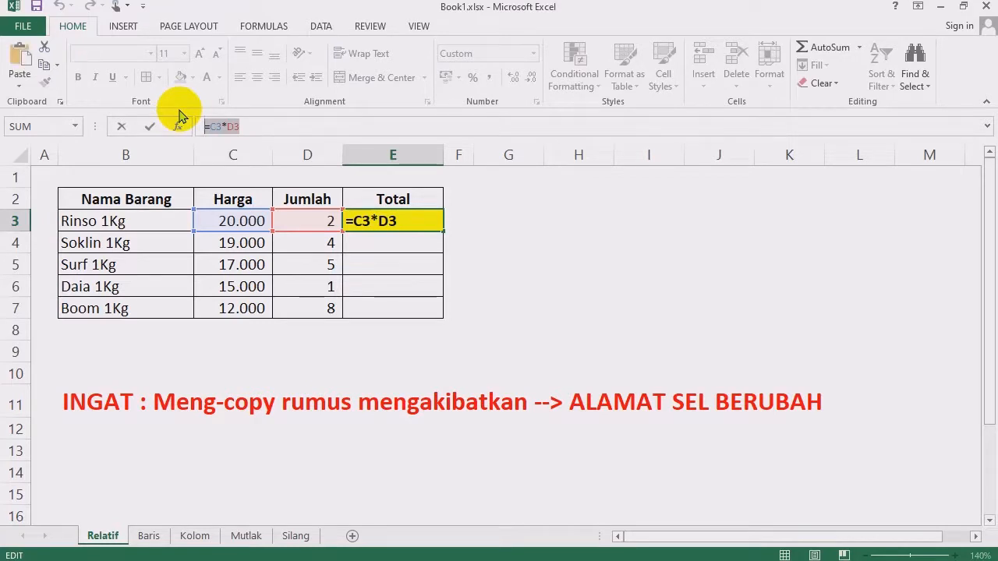
pyautogui.press('Escape')
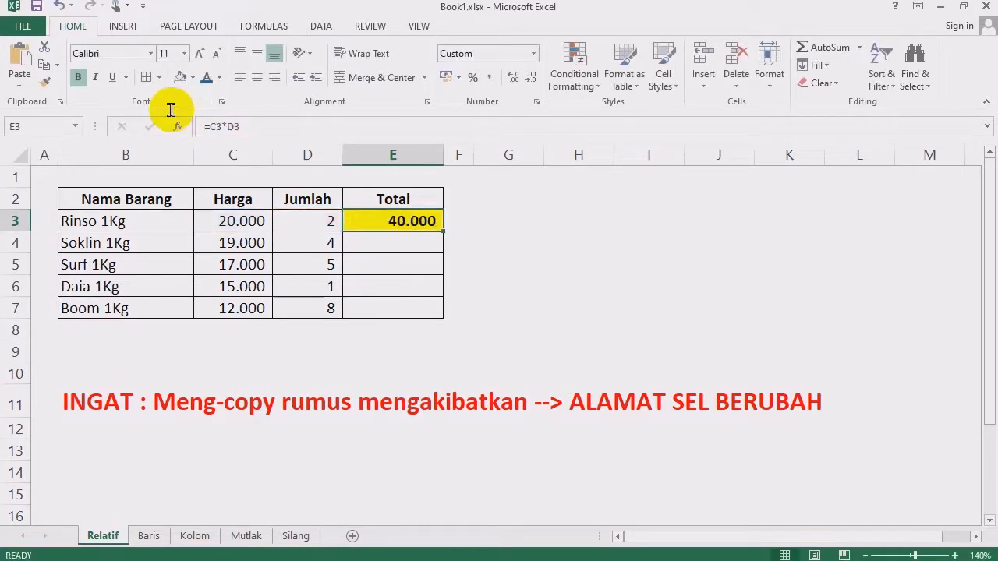
pyautogui.click(513, 223)
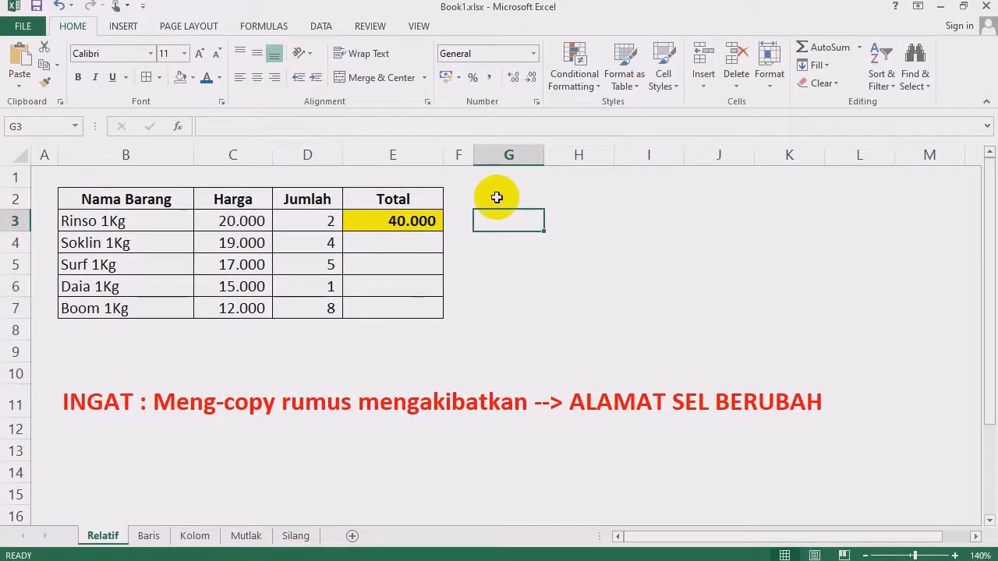
pyautogui.write("'")
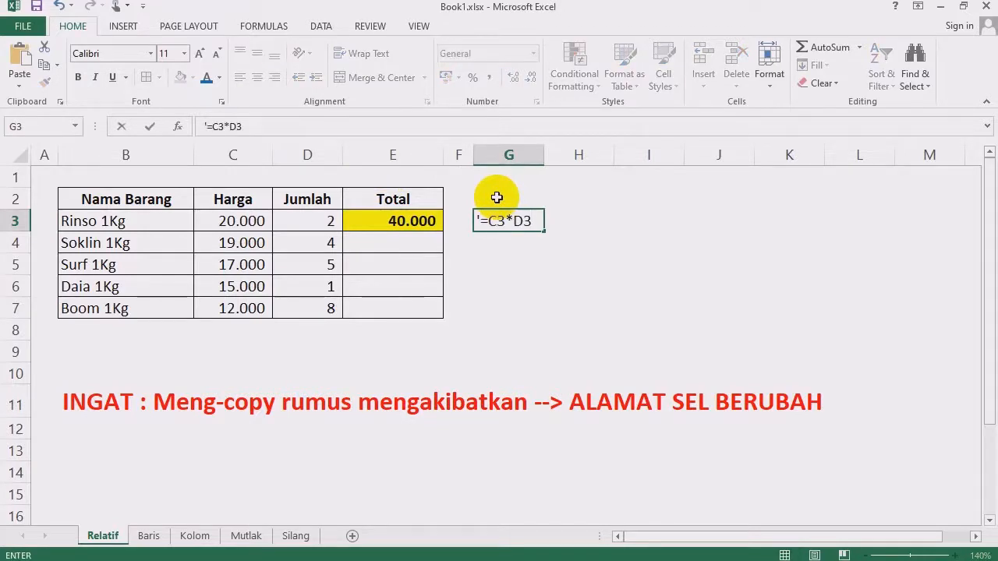
pyautogui.write('=C3*D3')
pyautogui.press('Return')
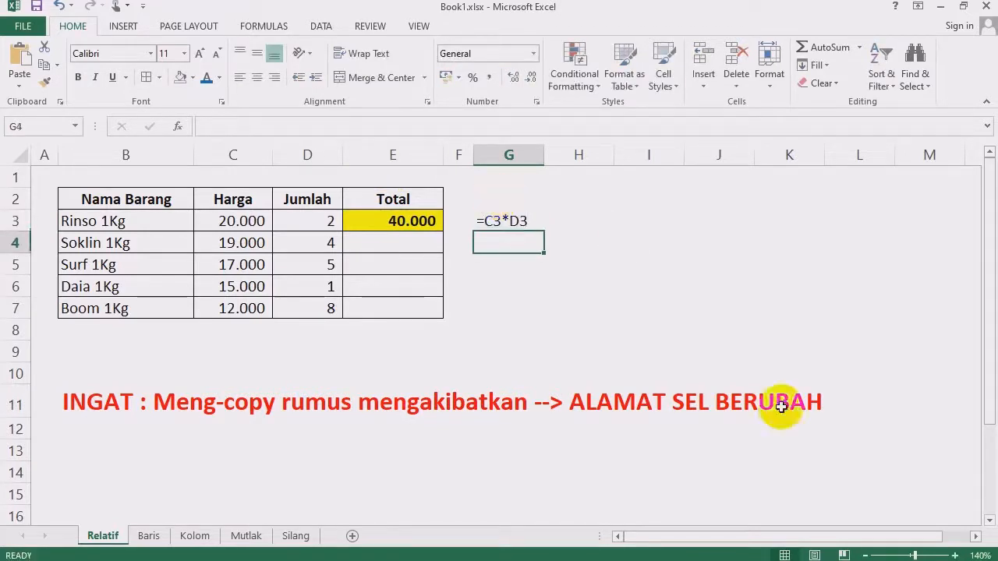
pyautogui.click(505, 222)
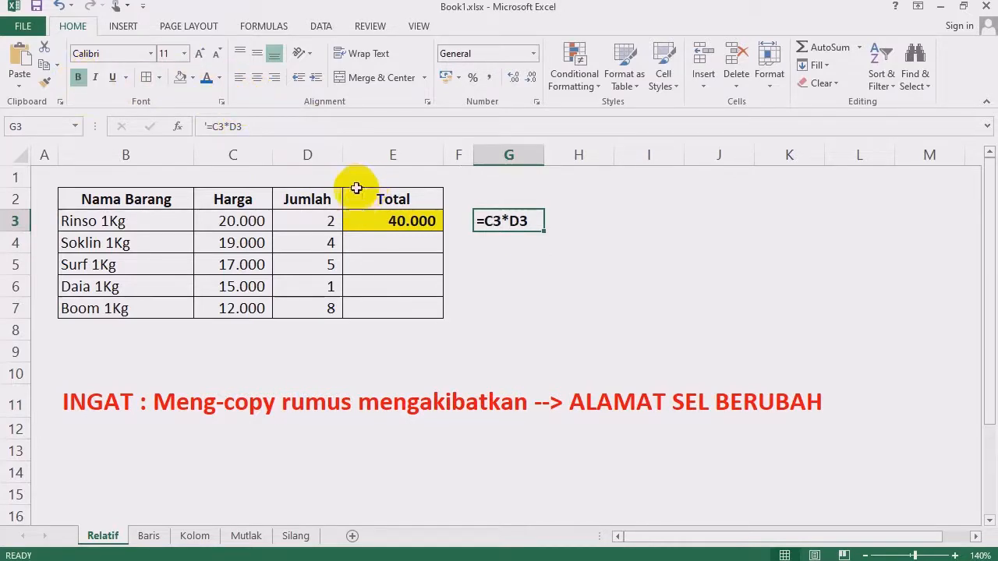
# - Copy the E3 formula down to the remaining Total cells, E4 through E7
pyautogui.click(421, 222)
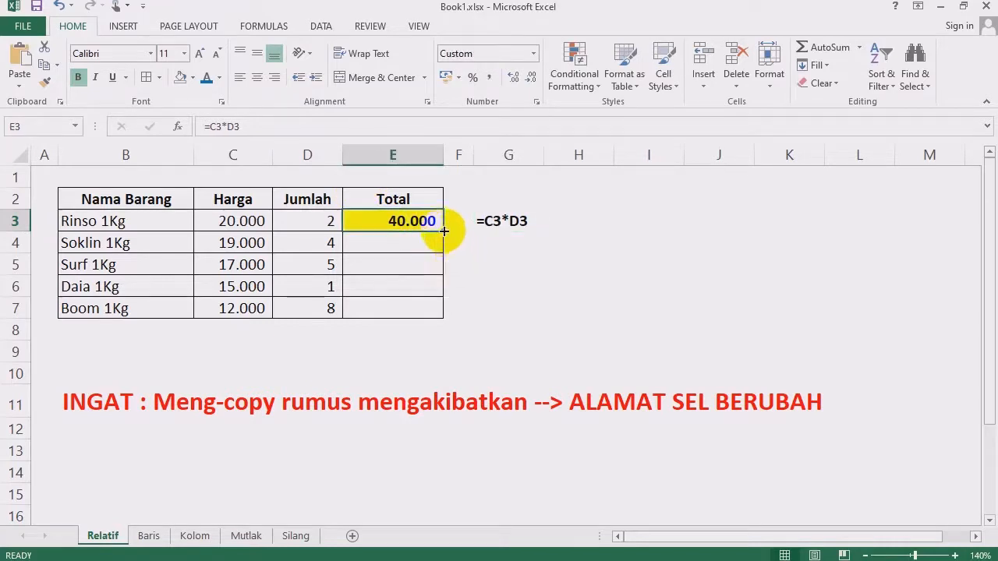
pyautogui.moveTo(443, 231); pyautogui.dragTo(447, 315)
pyautogui.click(649, 270)
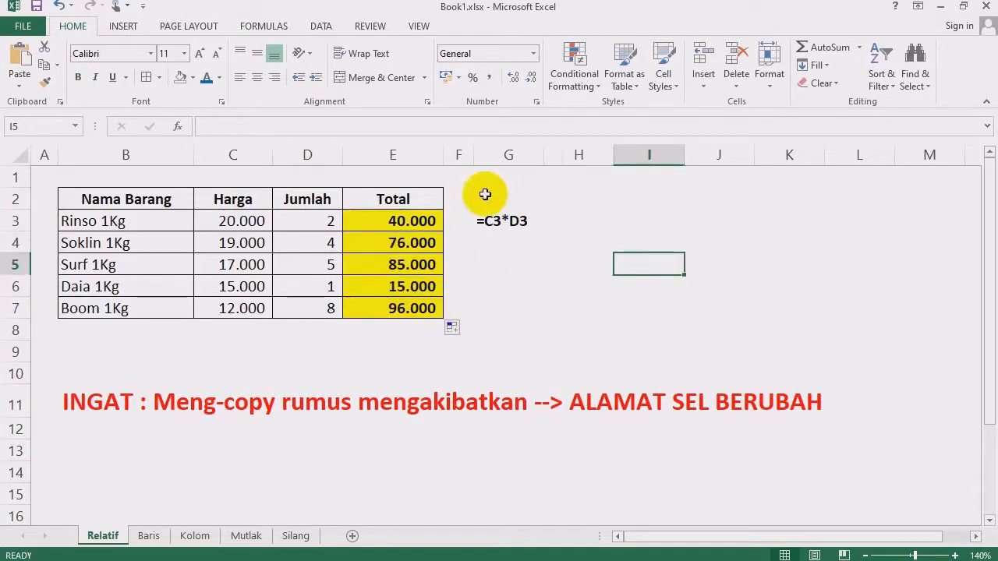
# - Copy the formula from E4 into G4 as bold literal text, '=C4*D4, with a leading apostrophe
pyautogui.click(398, 241)
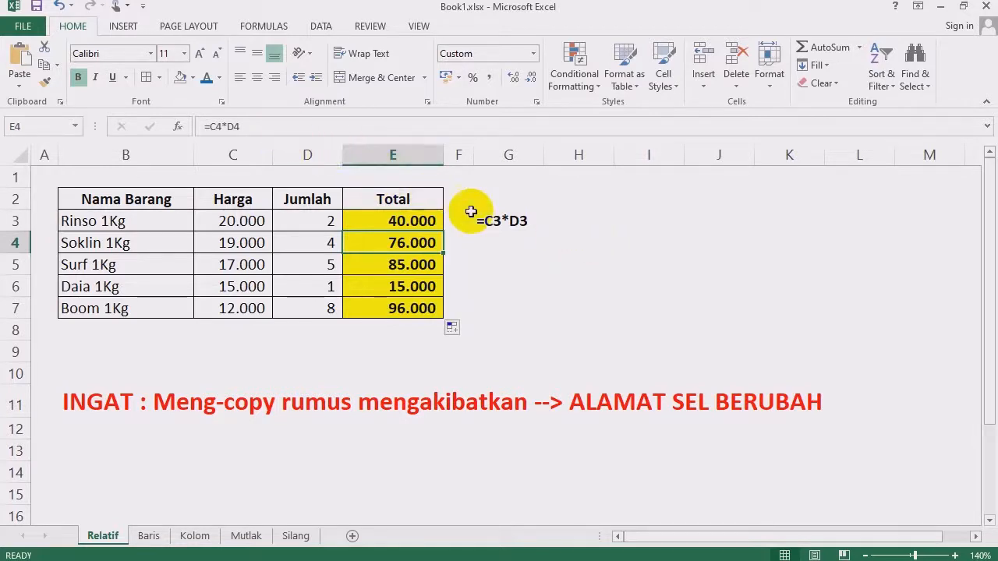
pyautogui.click(495, 219)
pyautogui.click(421, 245)
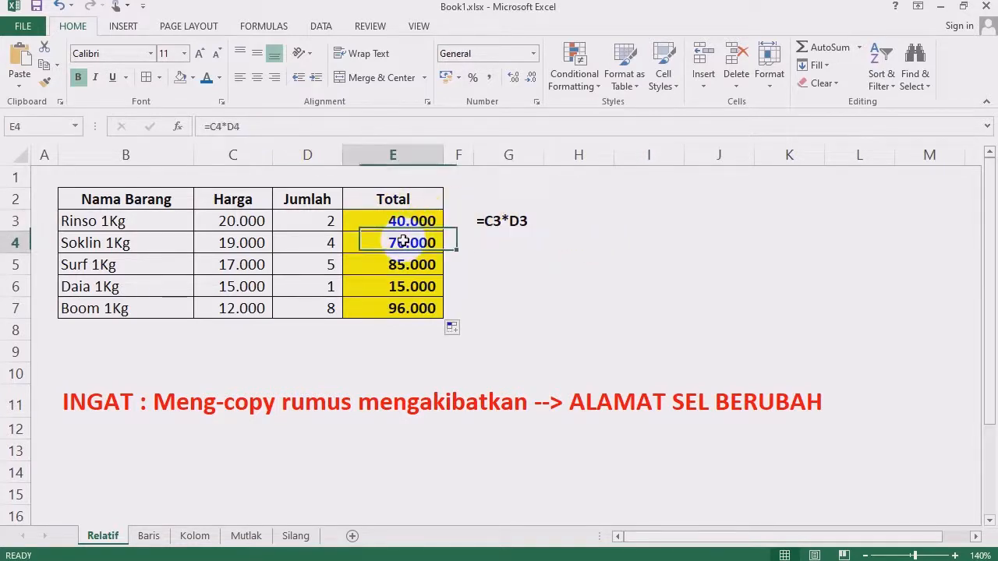
pyautogui.click(263, 126)
pyautogui.moveTo(263, 126); pyautogui.dragTo(192, 129)
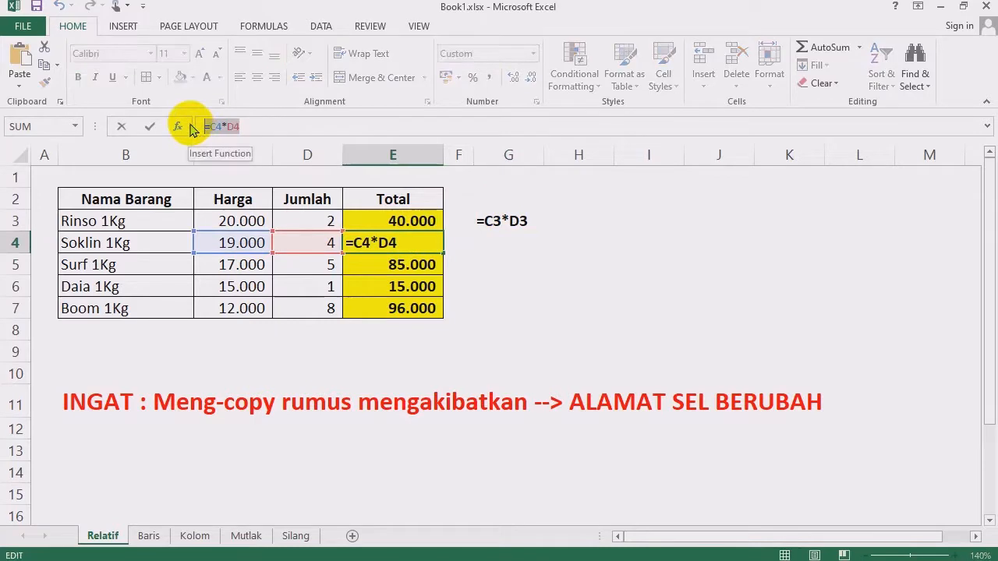
pyautogui.press('Escape')
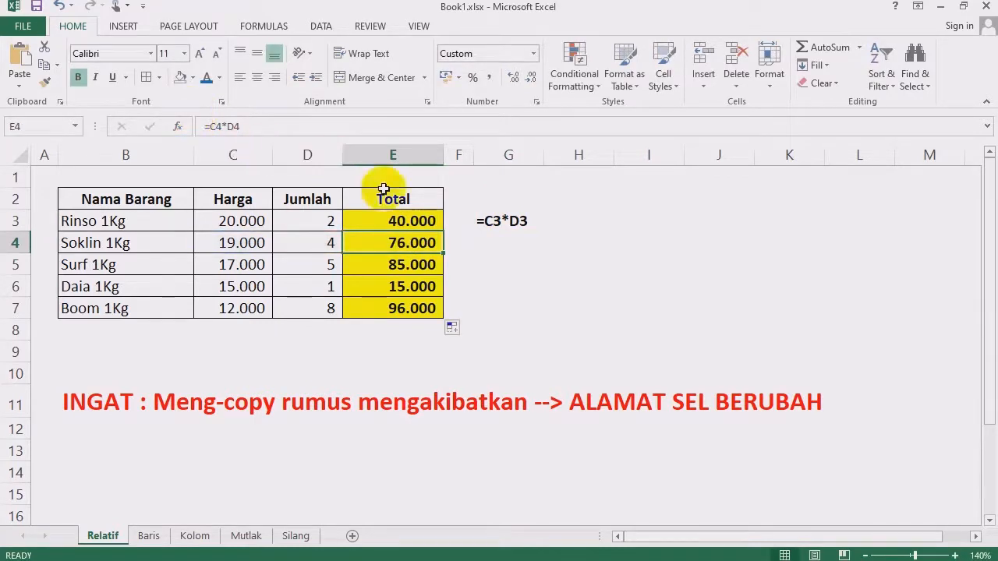
pyautogui.click(506, 247)
pyautogui.write("'=C4*D4")
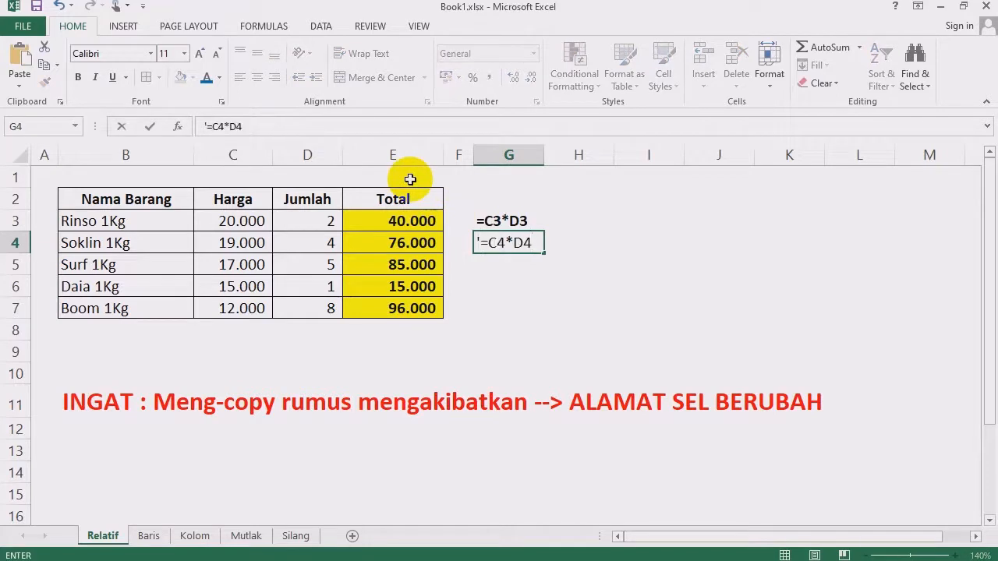
pyautogui.press('Return')
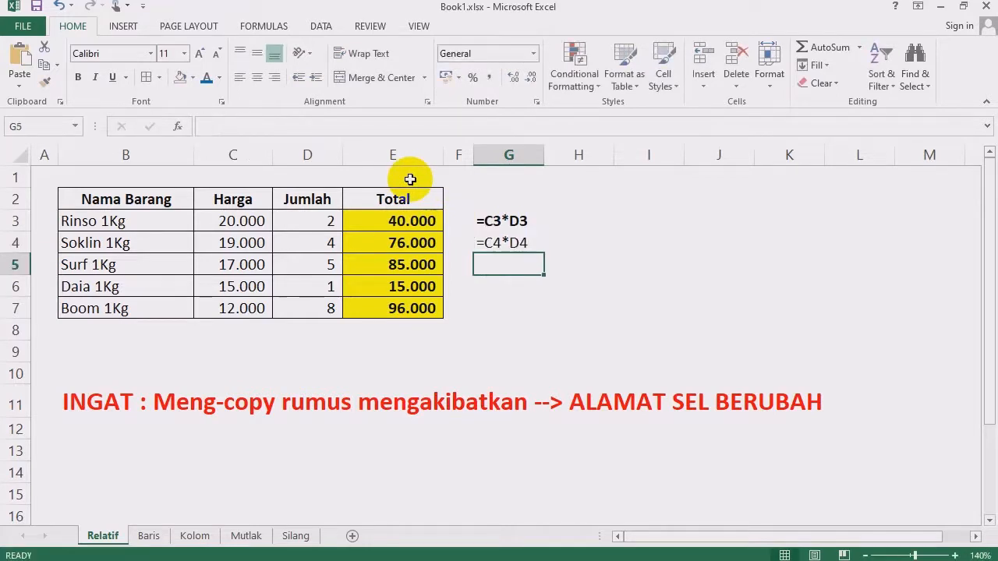
pyautogui.click(486, 242)
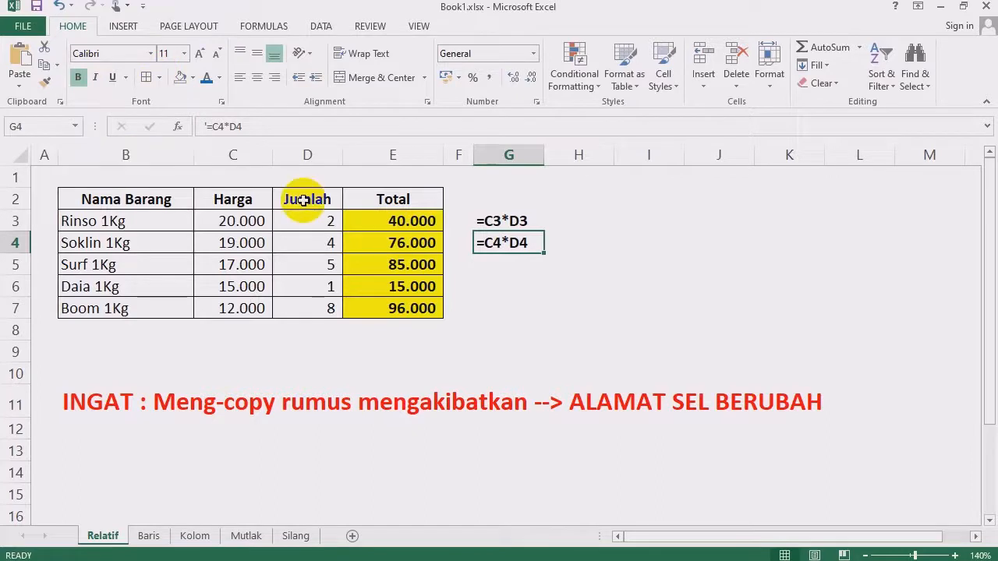
# - Review the Total formula in E3 and the whole item table against the formula texts in G3 and G4
pyautogui.click(401, 220)
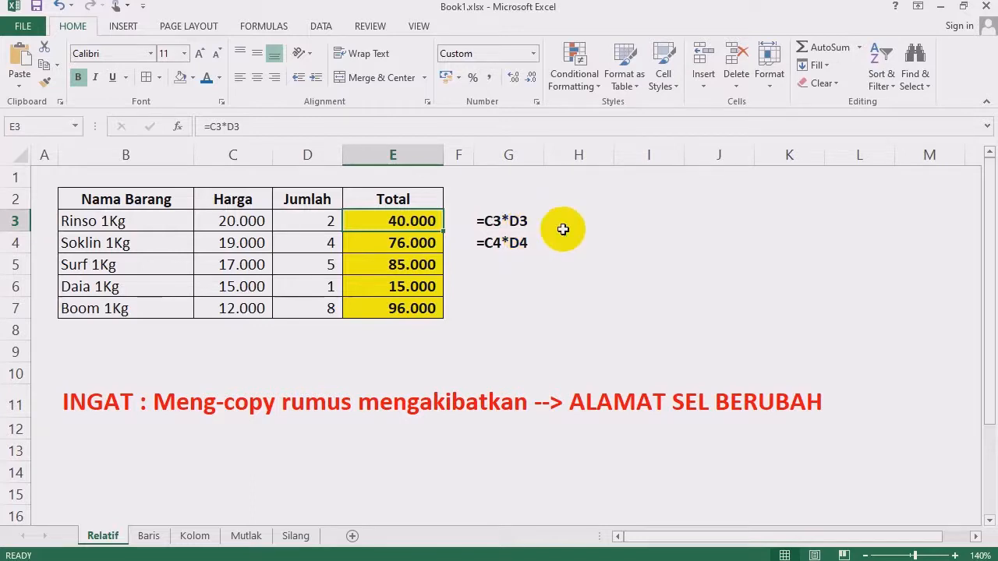
pyautogui.click(591, 240)
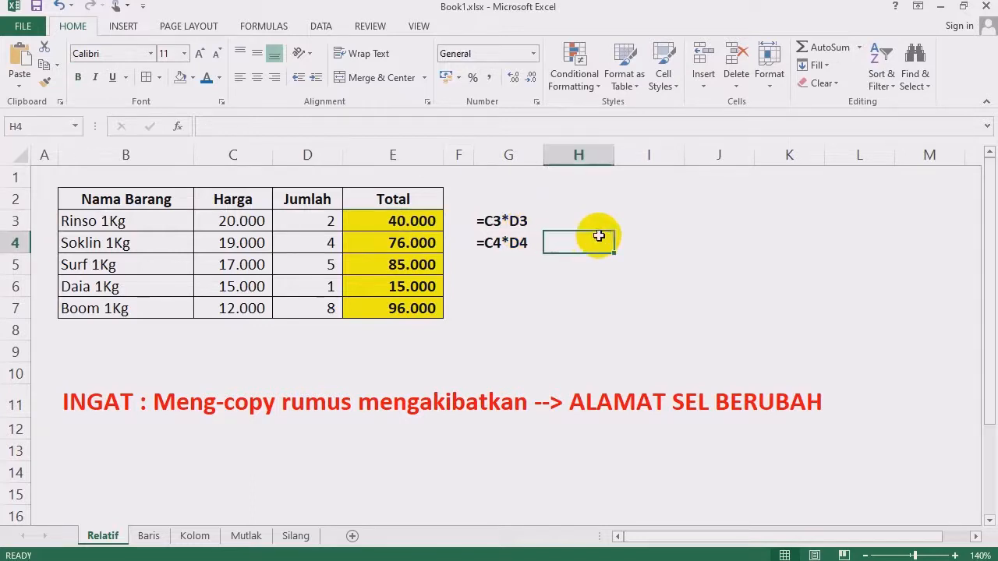
pyautogui.click(435, 220)
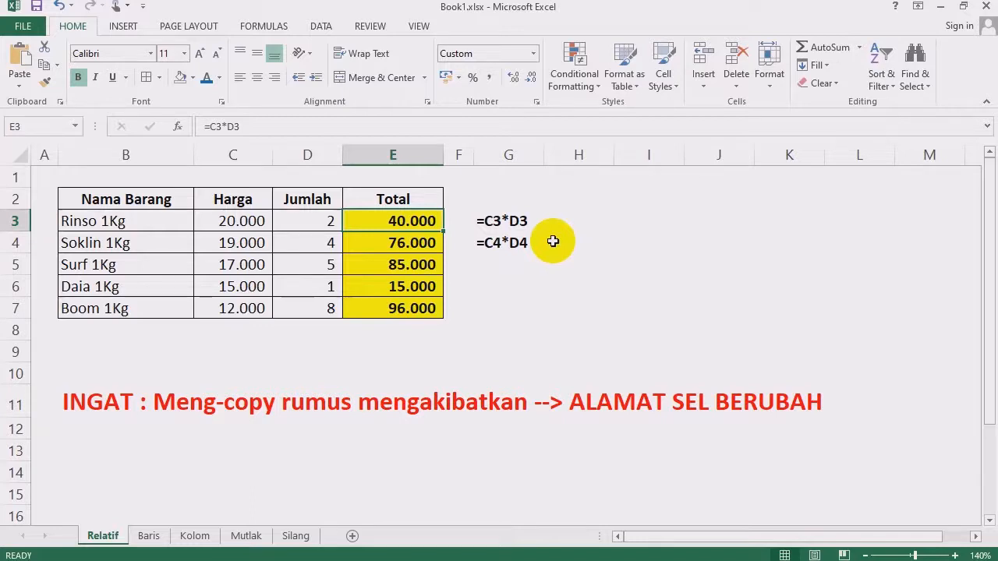
pyautogui.moveTo(111, 198); pyautogui.dragTo(412, 307)
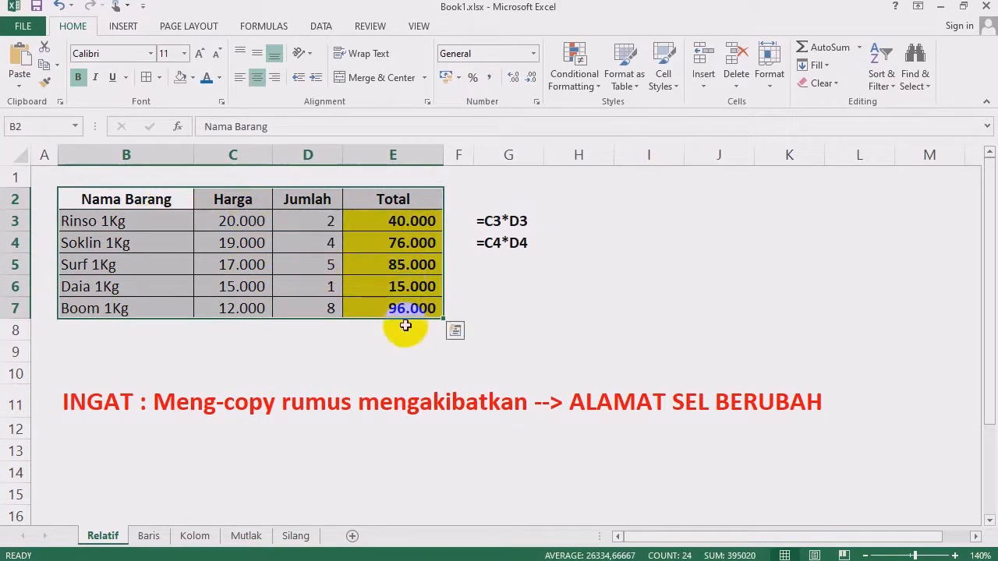
pyautogui.click(522, 266)
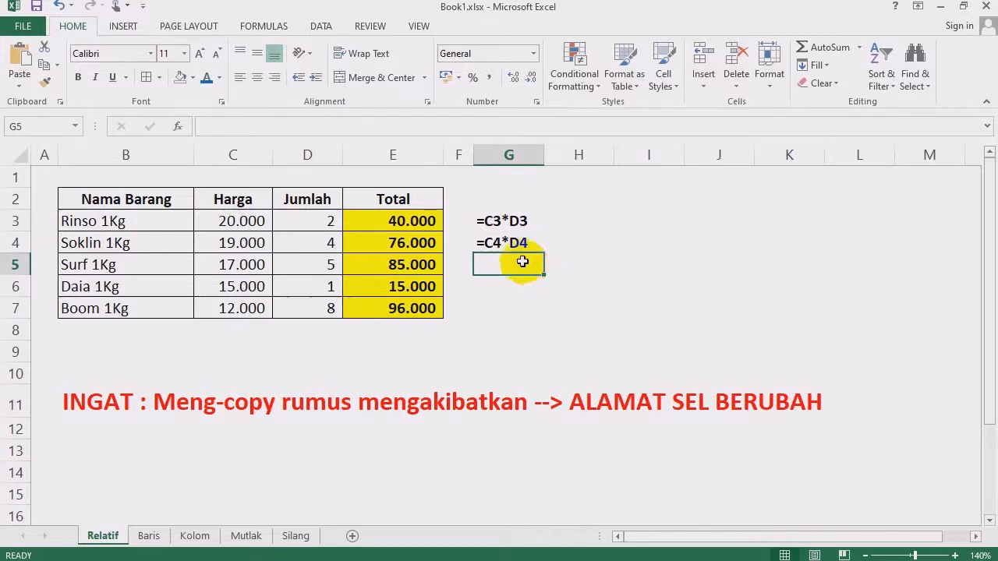
pyautogui.moveTo(149, 195); pyautogui.dragTo(439, 308)
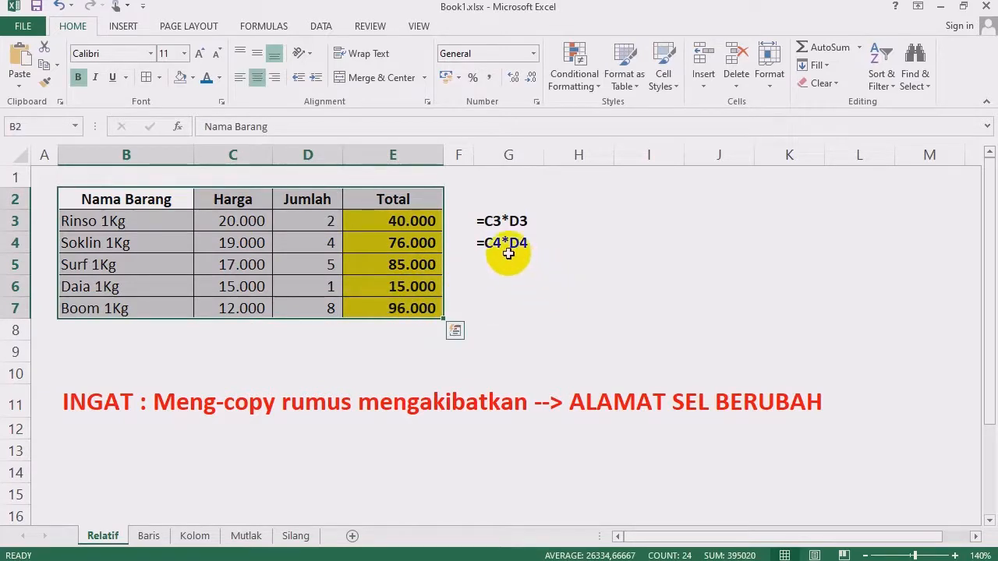
pyautogui.click(561, 246)
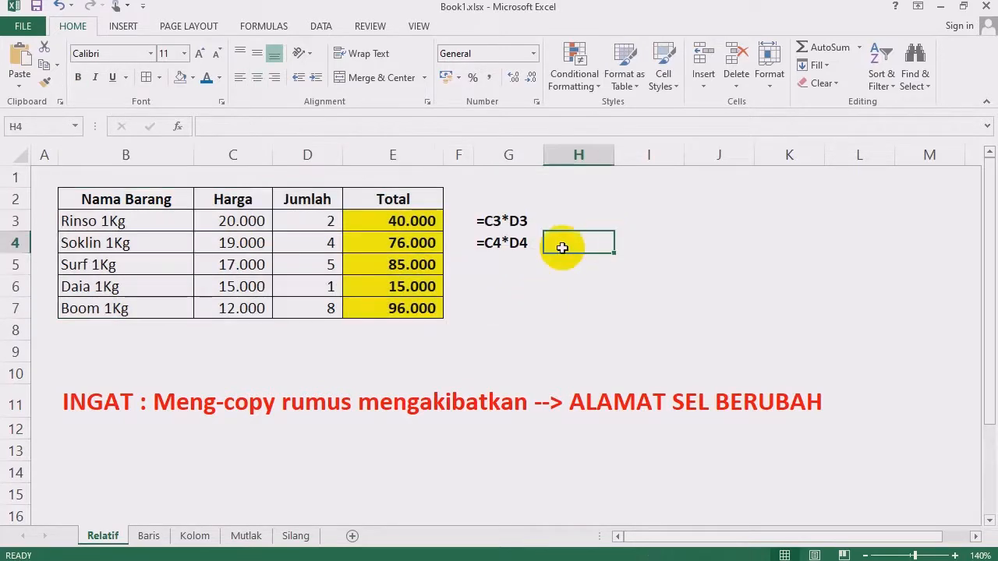
pyautogui.click(542, 292)
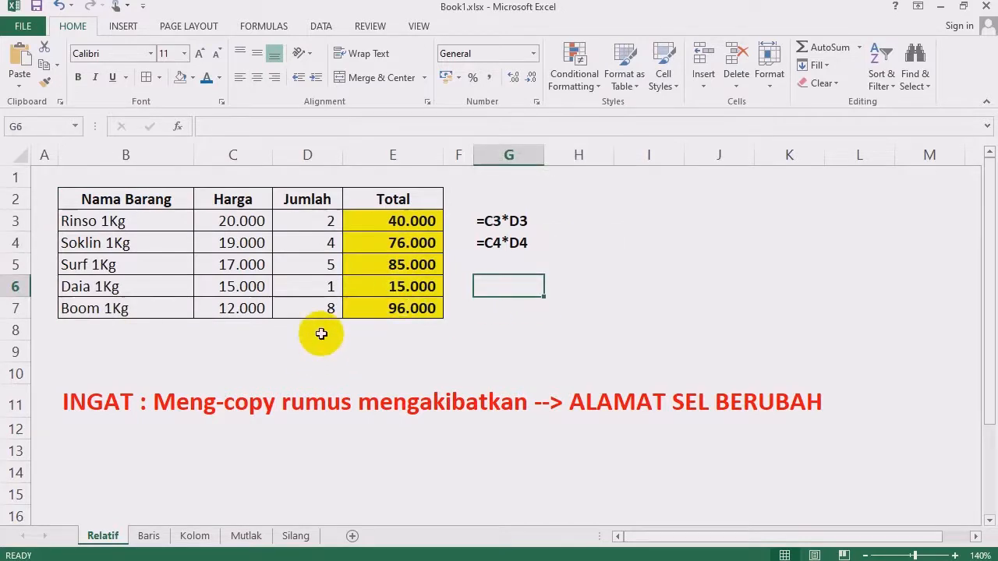
# - Open the Baris sheet and examine its Harga heading and Jumlah column
pyautogui.click(148, 535)
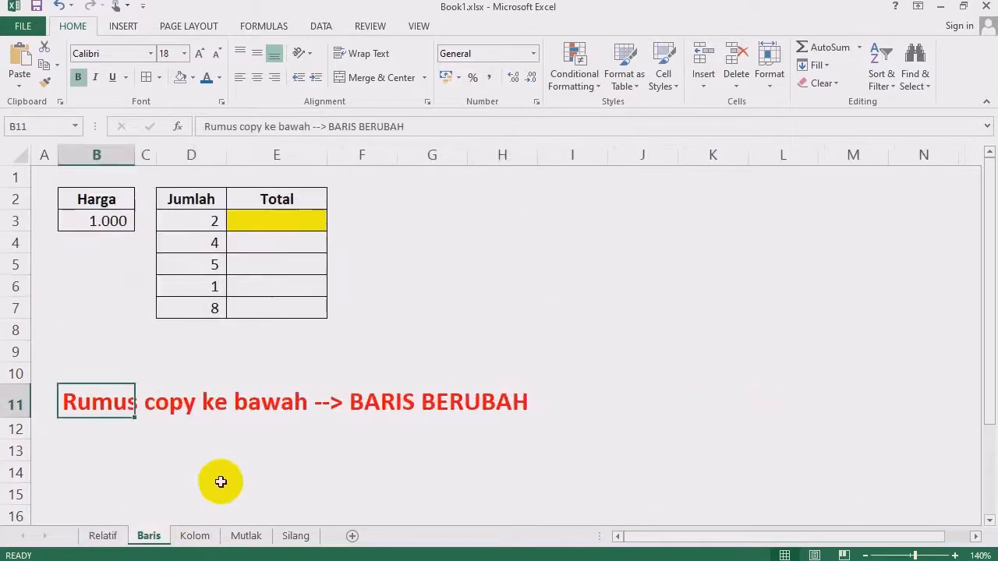
pyautogui.click(474, 262)
pyautogui.click(100, 200)
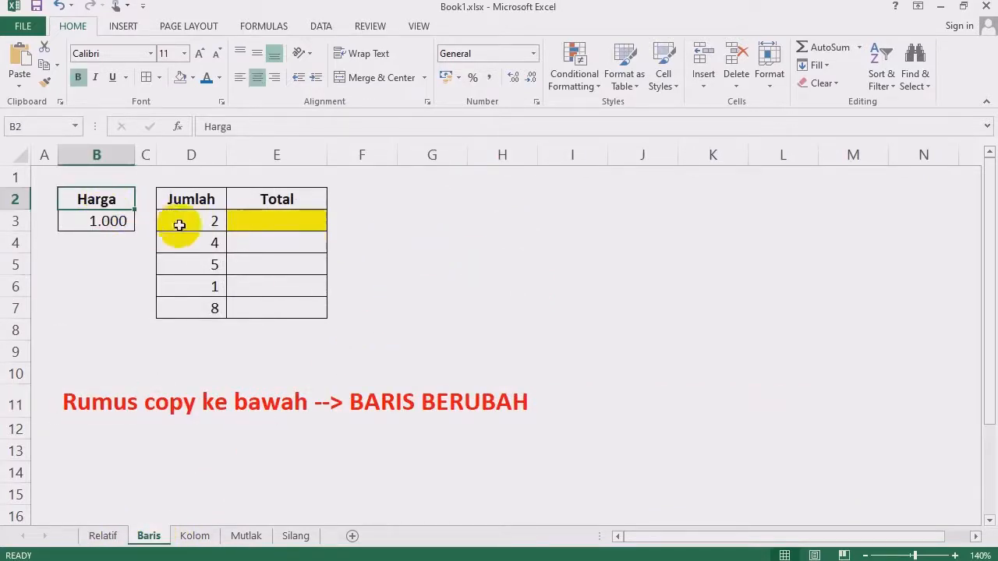
pyautogui.moveTo(191, 199); pyautogui.dragTo(209, 300)
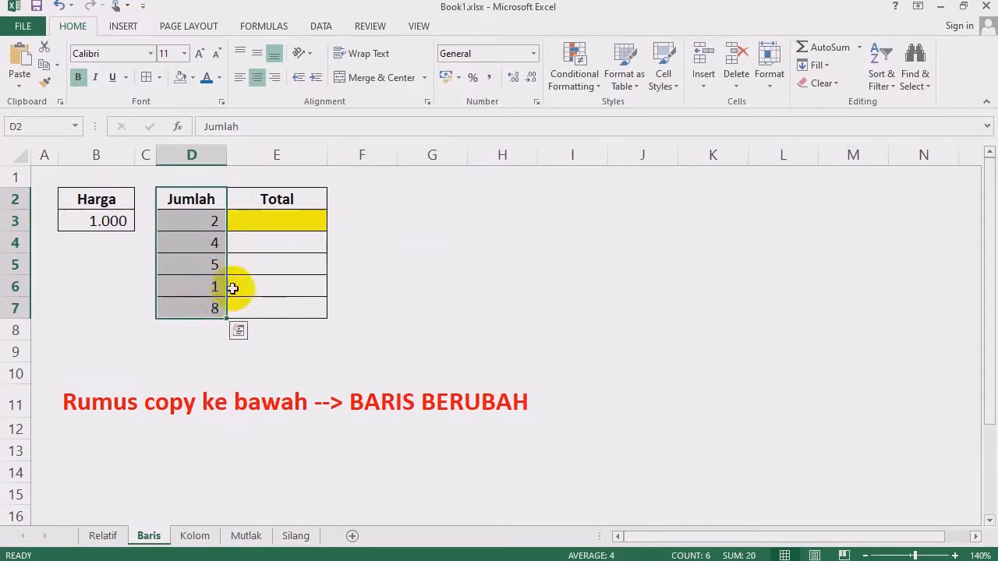
# - Return to the Relatif sheet and compare the layout of its Harga, Jumlah and Total columns across the item rows
pyautogui.click(110, 537)
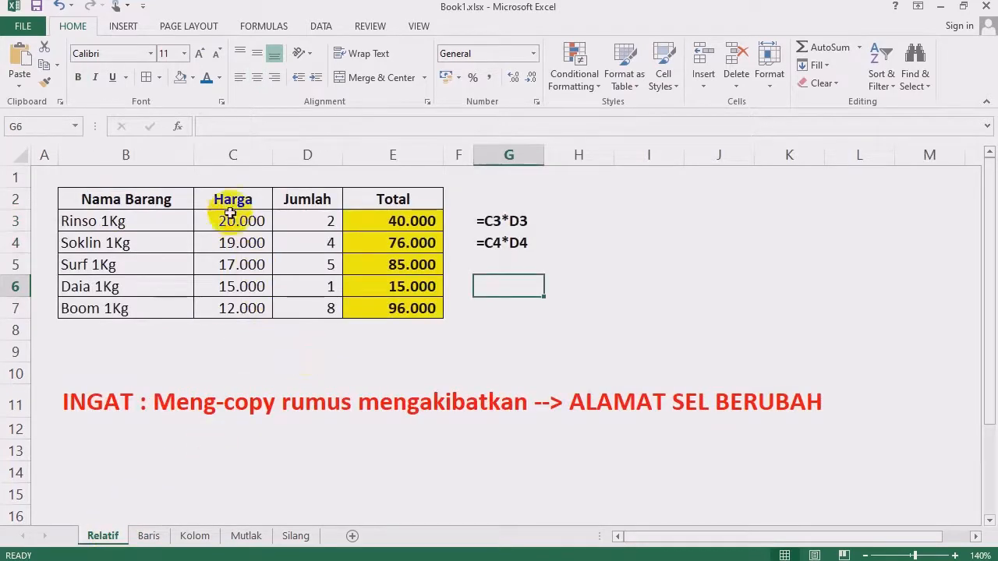
pyautogui.moveTo(232, 205); pyautogui.dragTo(240, 310)
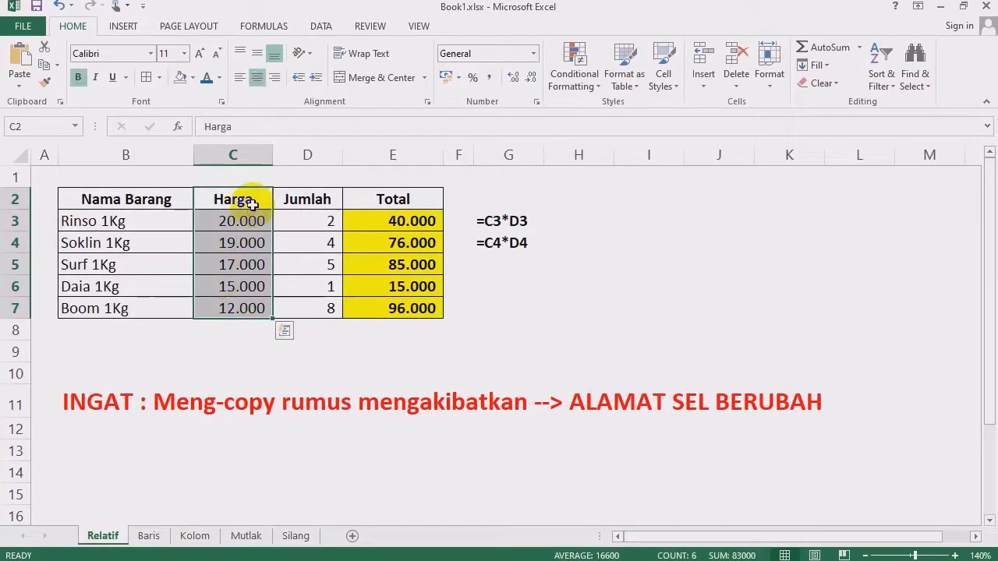
pyautogui.moveTo(236, 195); pyautogui.dragTo(263, 312)
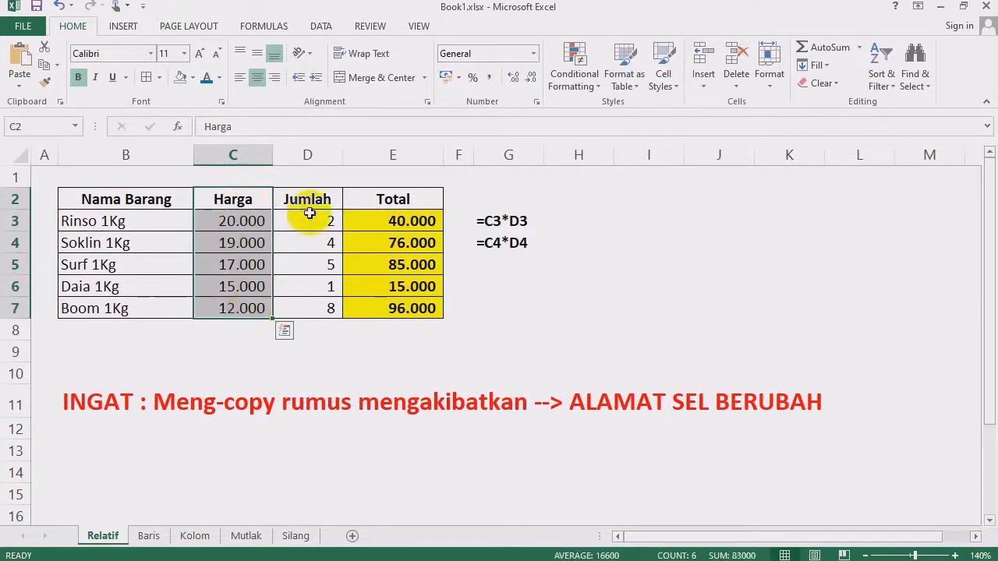
pyautogui.moveTo(312, 200); pyautogui.dragTo(315, 310)
pyautogui.moveTo(236, 219); pyautogui.dragTo(259, 314)
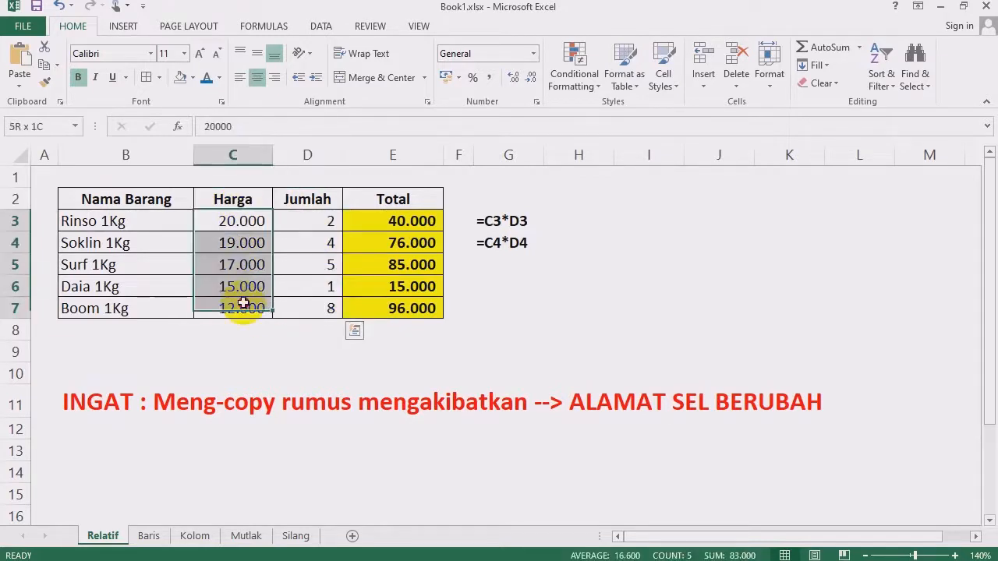
pyautogui.moveTo(306, 209); pyautogui.dragTo(303, 307)
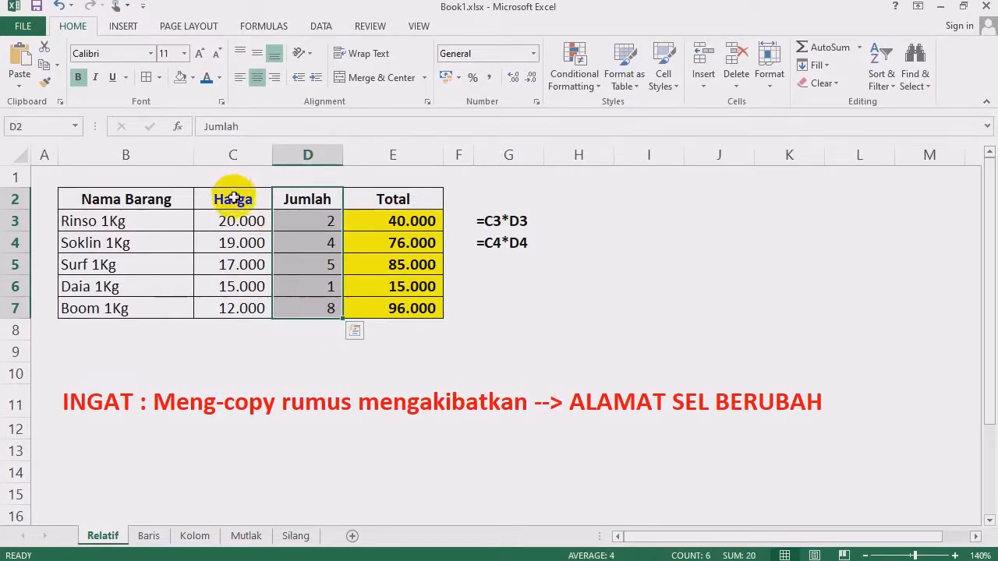
pyautogui.moveTo(233, 198); pyautogui.dragTo(264, 308)
pyautogui.moveTo(306, 201); pyautogui.dragTo(312, 319)
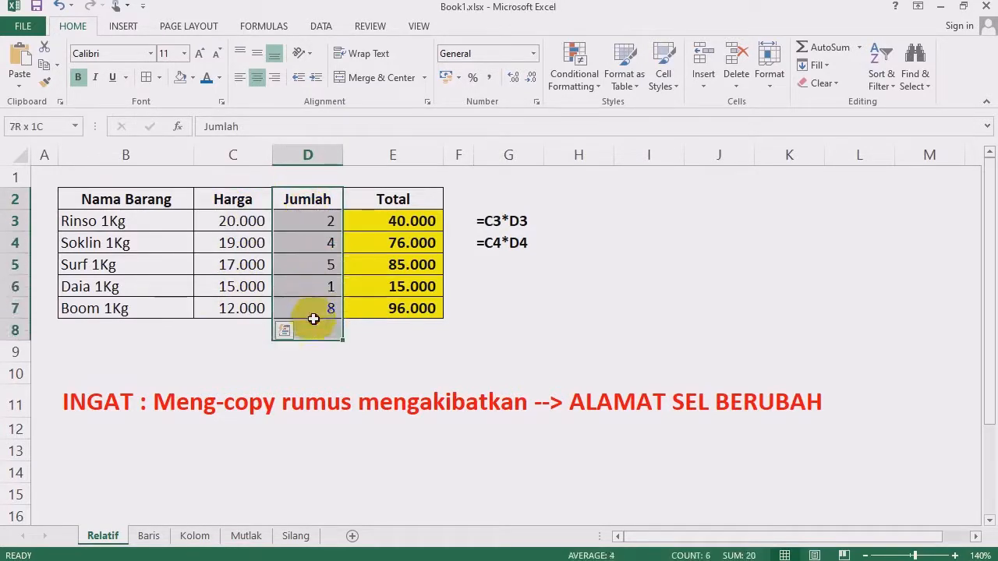
pyautogui.moveTo(390, 201); pyautogui.dragTo(412, 309)
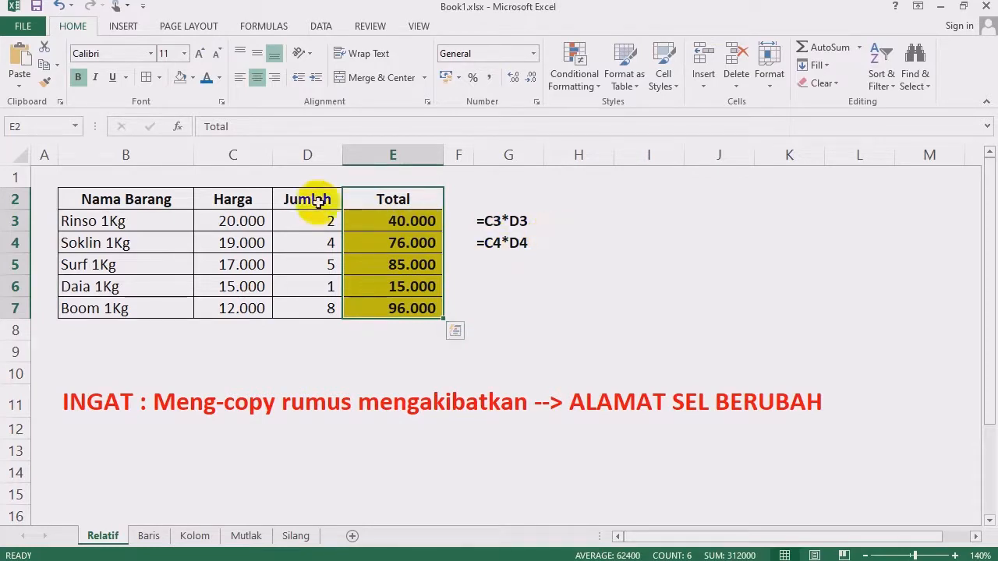
pyautogui.moveTo(230, 204); pyautogui.dragTo(230, 309)
pyautogui.moveTo(312, 216); pyautogui.dragTo(308, 312)
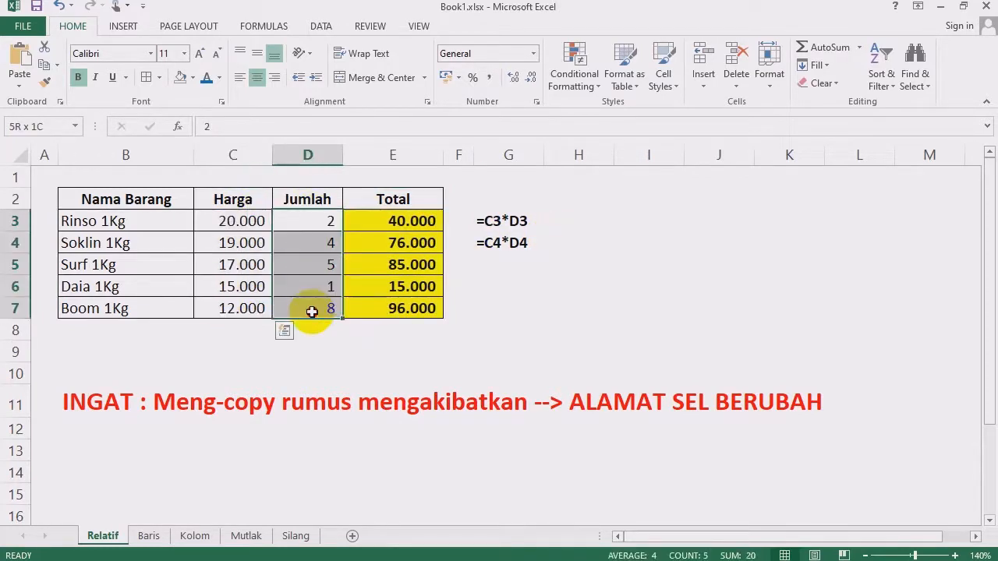
pyautogui.moveTo(232, 205); pyautogui.dragTo(236, 308)
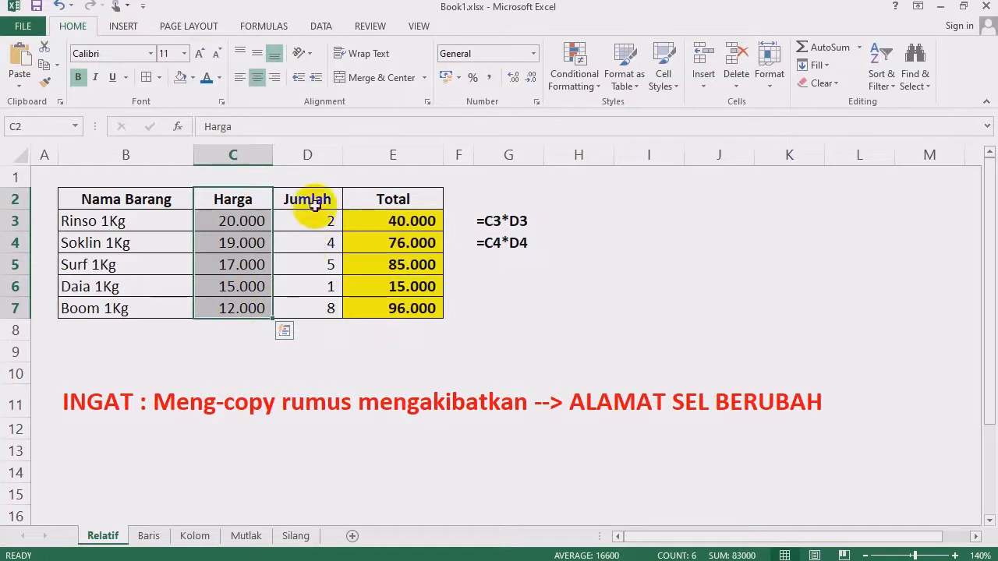
pyautogui.moveTo(307, 201); pyautogui.dragTo(320, 303)
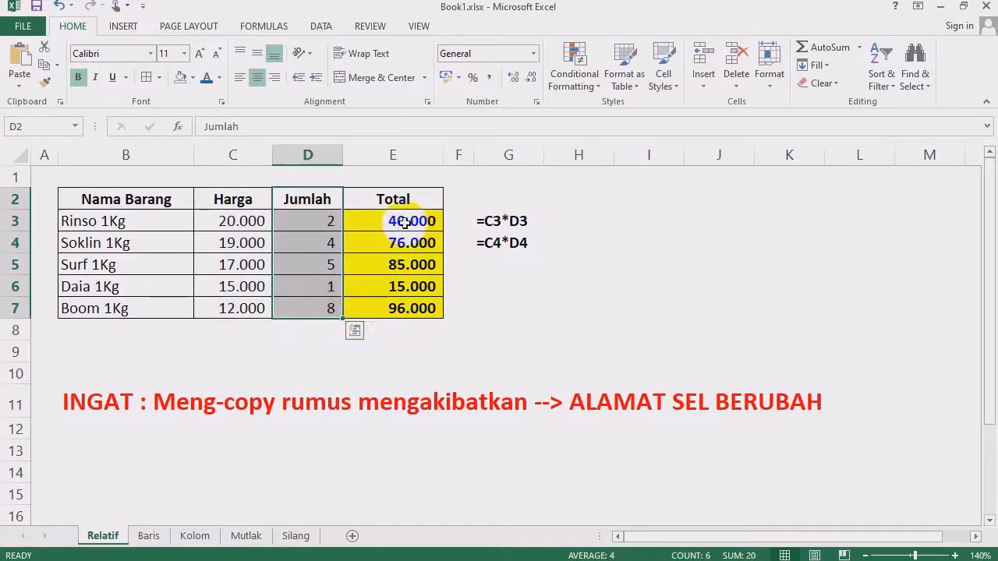
pyautogui.moveTo(413, 198); pyautogui.dragTo(410, 309)
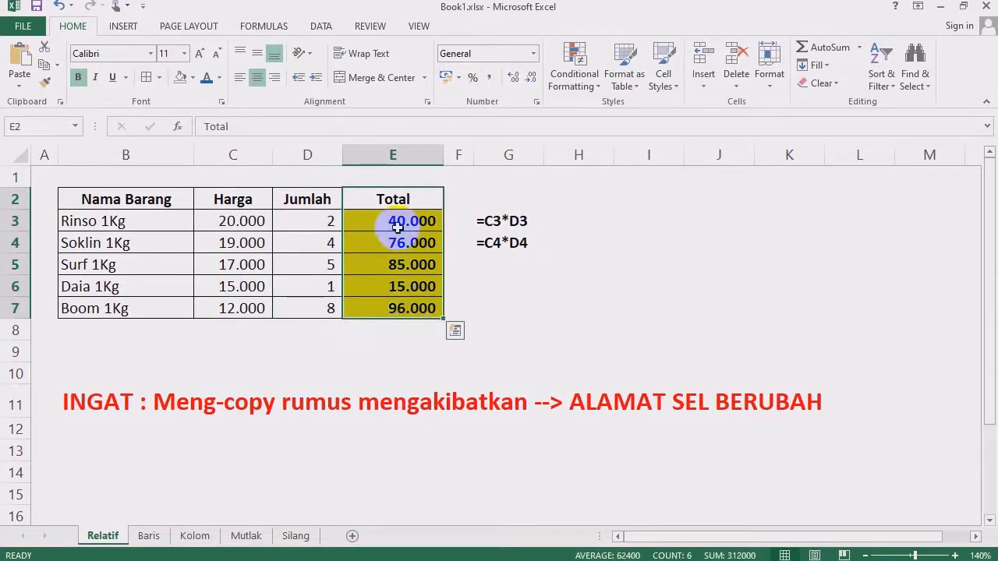
pyautogui.click(398, 223)
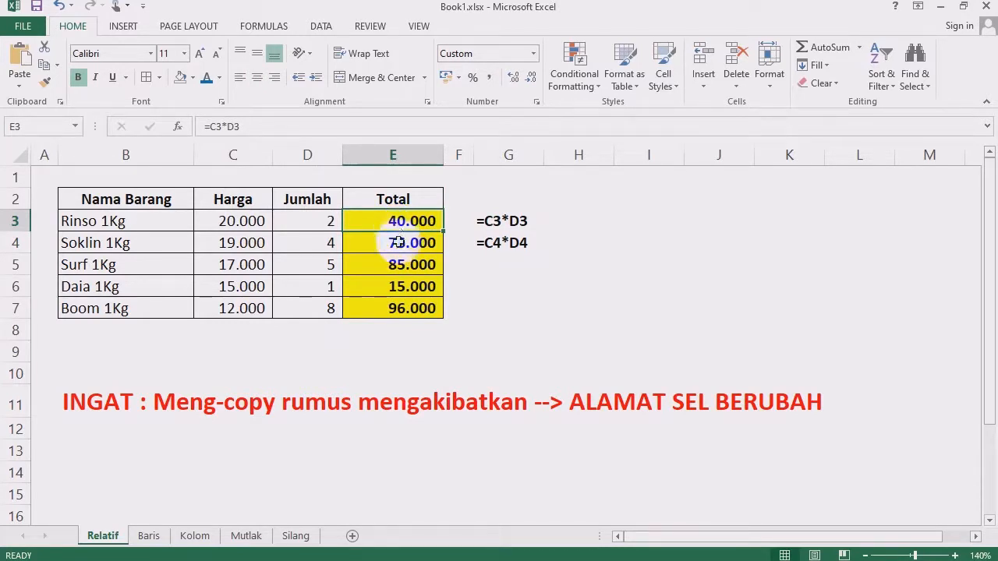
pyautogui.click(549, 288)
# - Switch to the Baris sheet and compare the single Harga value in B3 with the list of Jumlah values
pyautogui.click(148, 535)
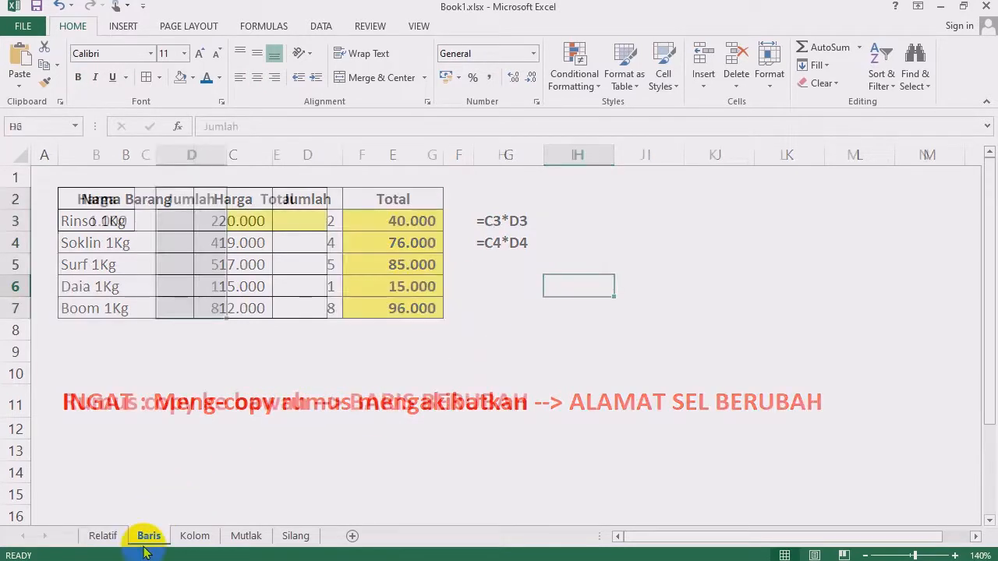
pyautogui.moveTo(195, 207); pyautogui.dragTo(187, 307)
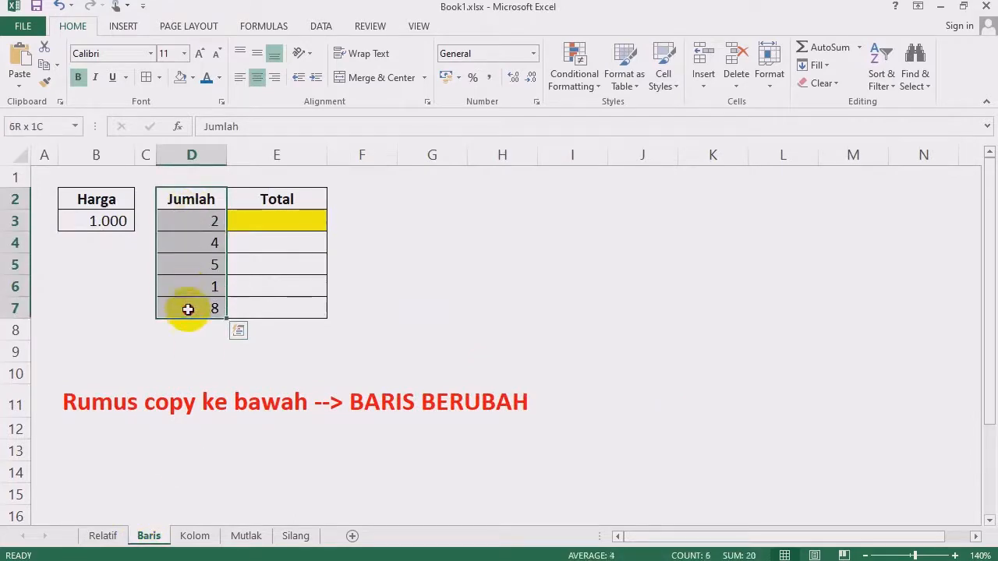
pyautogui.moveTo(96, 201); pyautogui.dragTo(115, 301)
pyautogui.click(98, 222)
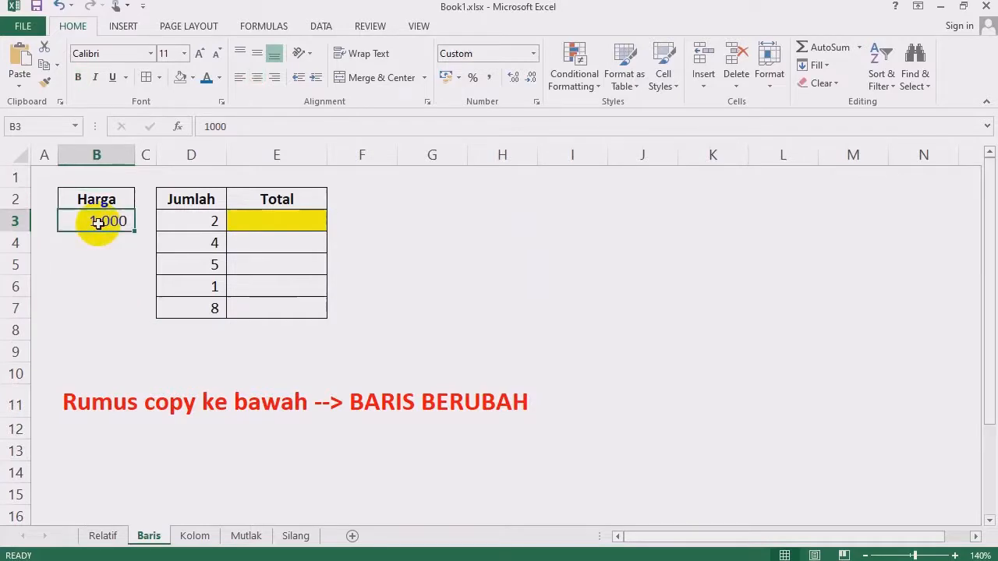
pyautogui.moveTo(187, 204); pyautogui.dragTo(208, 310)
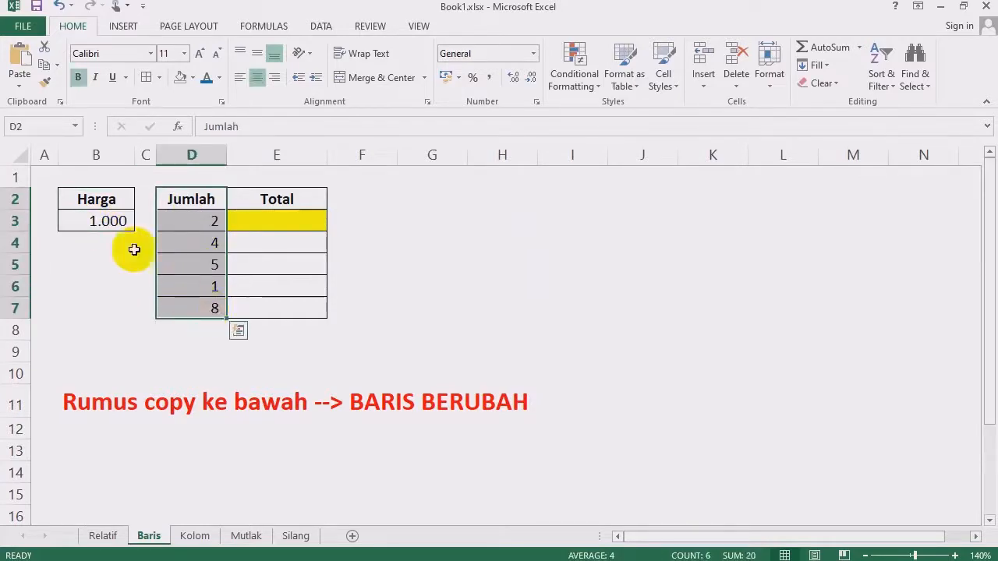
pyautogui.moveTo(99, 200); pyautogui.dragTo(104, 312)
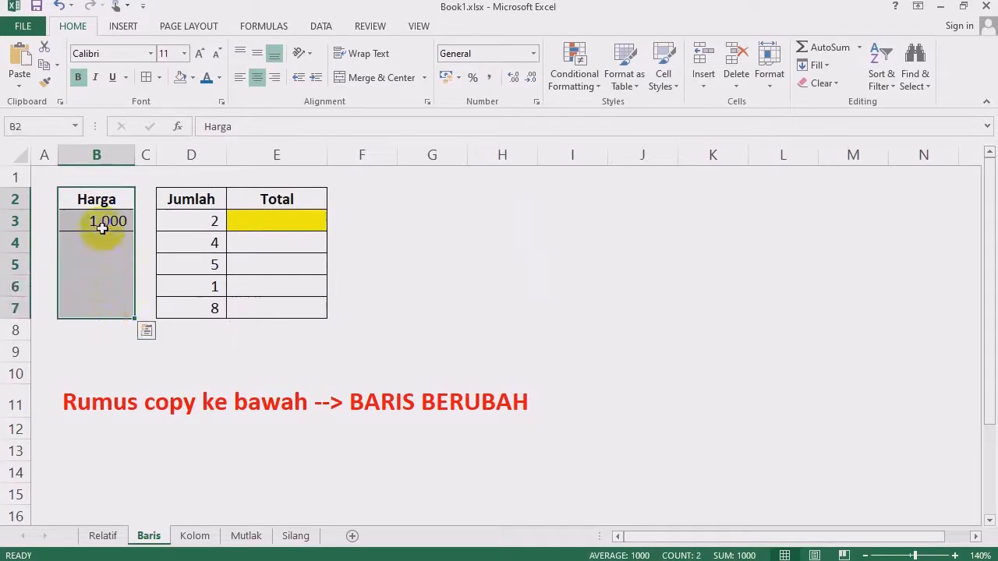
pyautogui.click(96, 201)
pyautogui.click(423, 247)
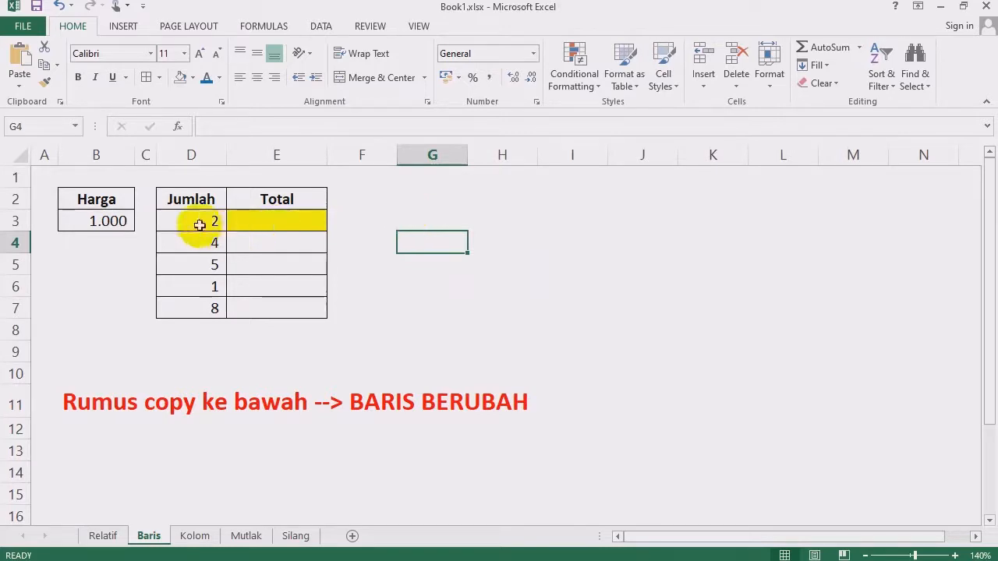
pyautogui.click(438, 289)
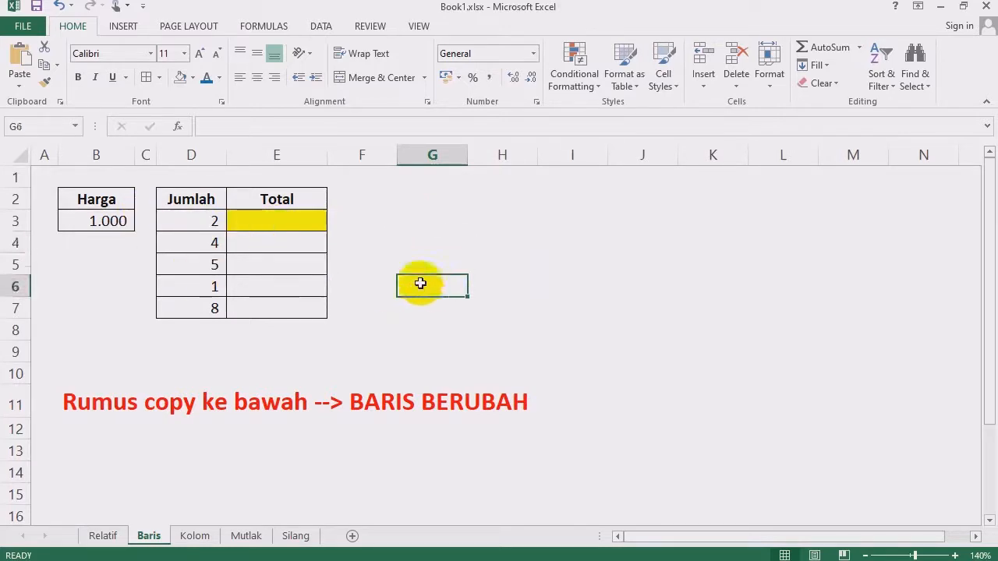
pyautogui.click(428, 226)
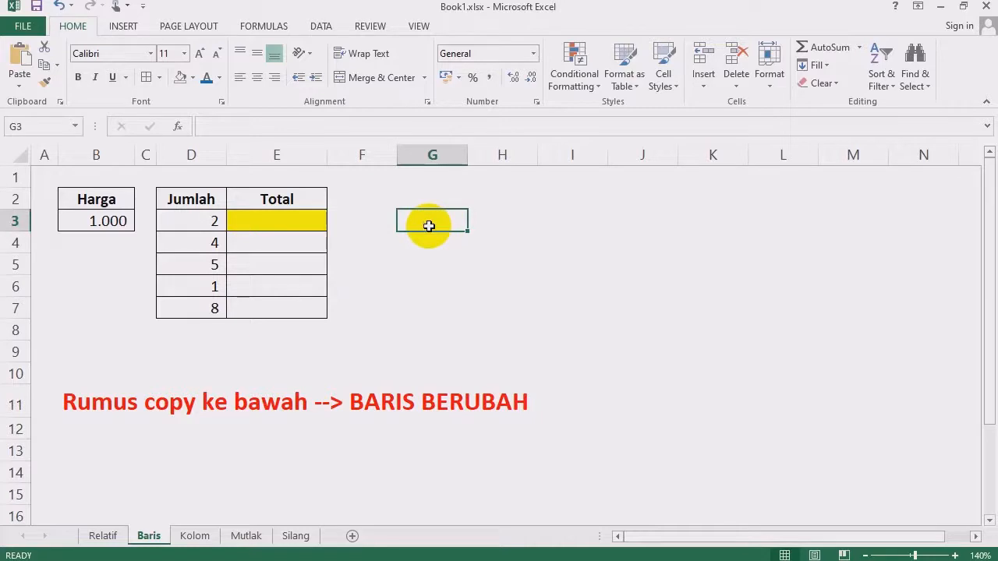
pyautogui.click(418, 265)
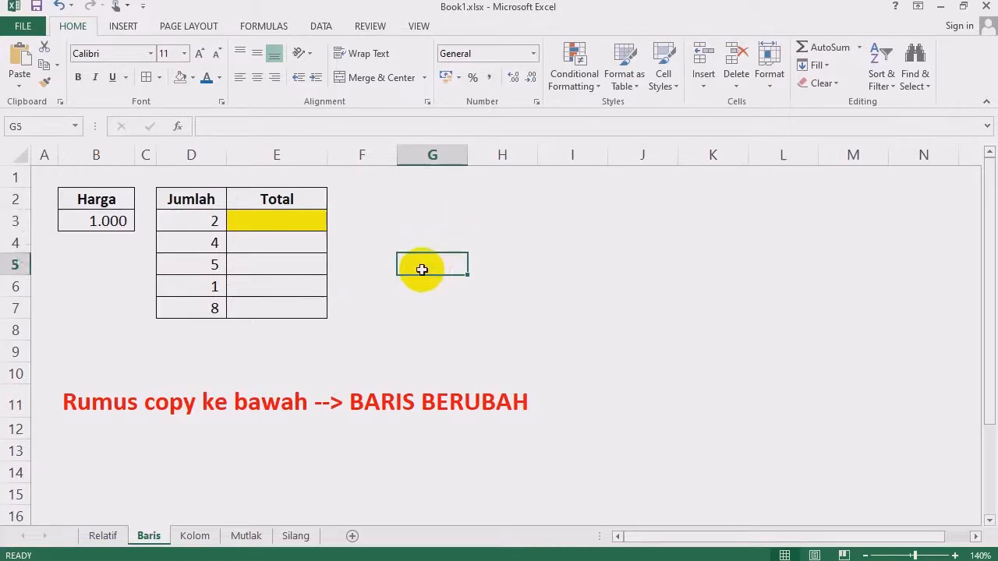
pyautogui.click(291, 224)
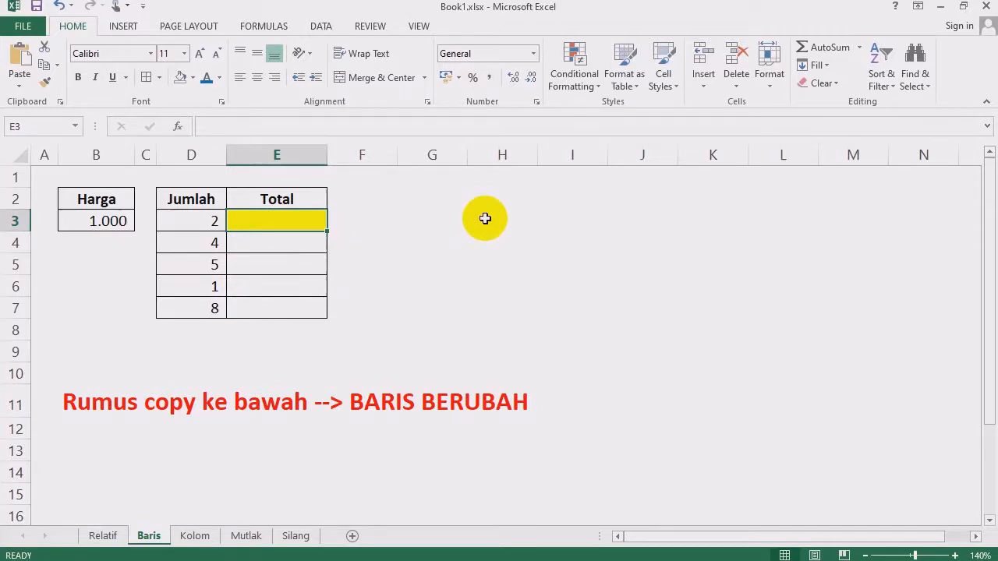
pyautogui.click(329, 260)
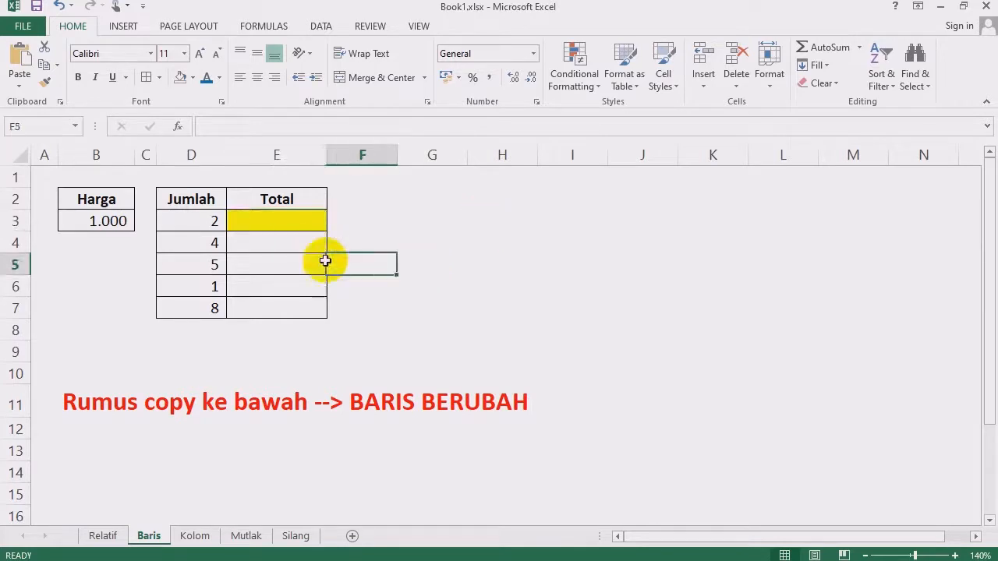
# - Enter the formula =B3*D3 in the first Total cell, E3, to multiply Harga by Jumlah
pyautogui.click(283, 218)
pyautogui.write('=')
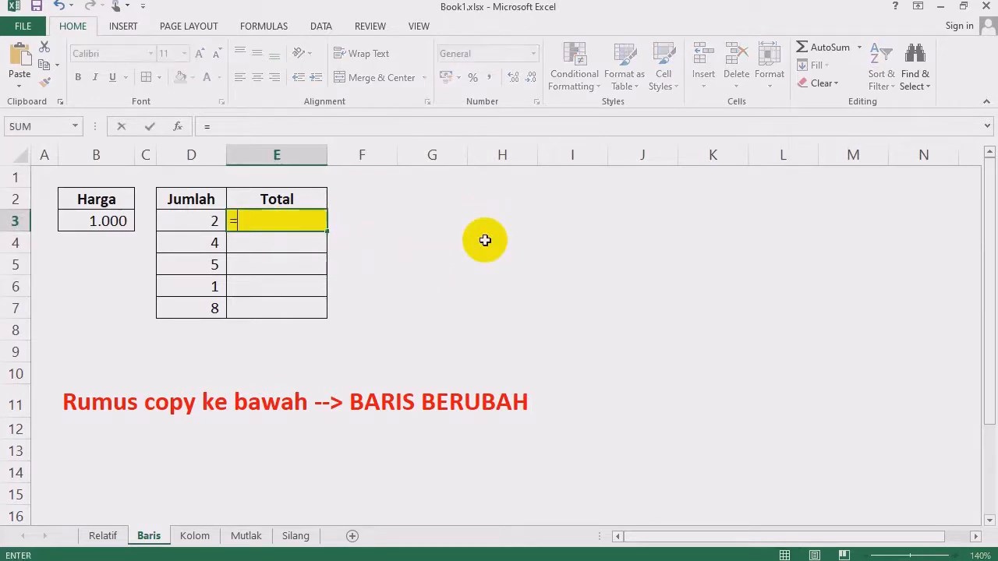
pyautogui.click(101, 219)
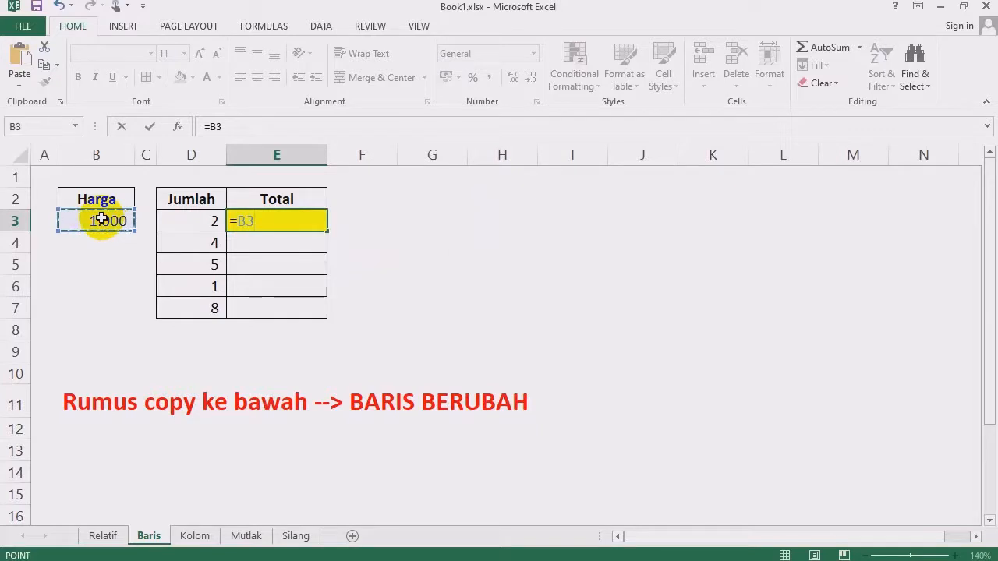
pyautogui.write('*')
pyautogui.click(195, 221)
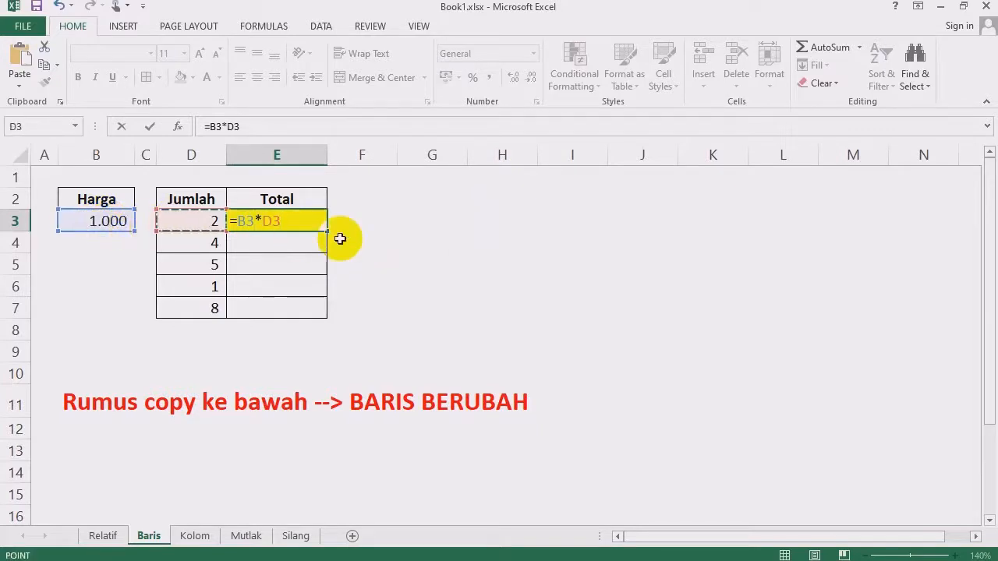
pyautogui.press('Return')
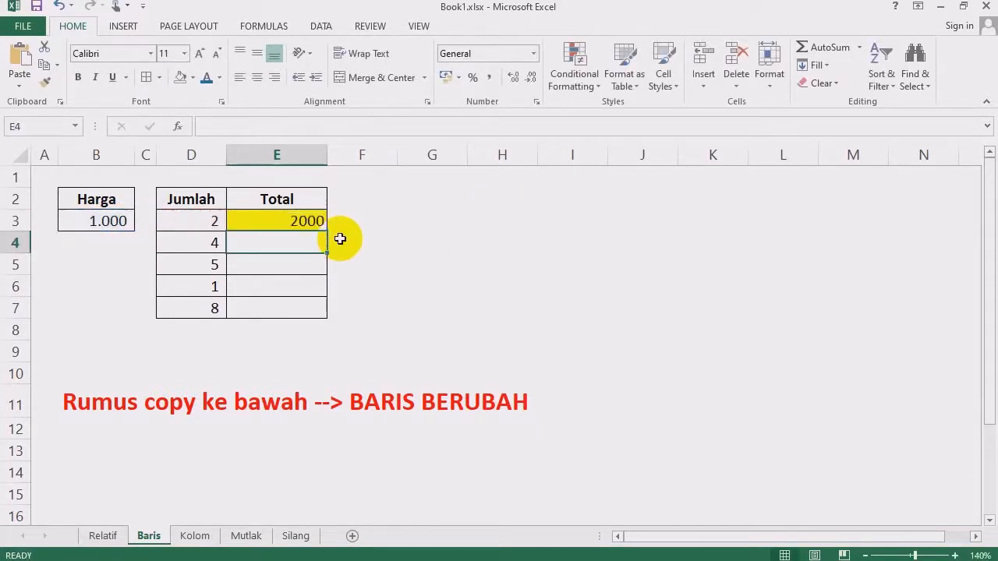
# - Format the Total in E3 as bold comma style without decimals, and fill the cell down to E7
pyautogui.click(299, 221)
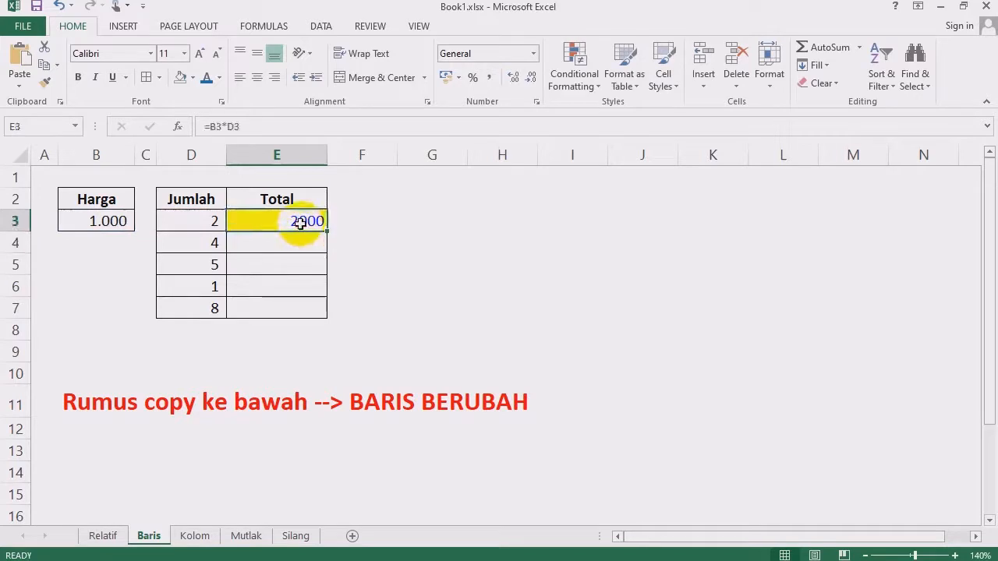
pyautogui.click(489, 81)
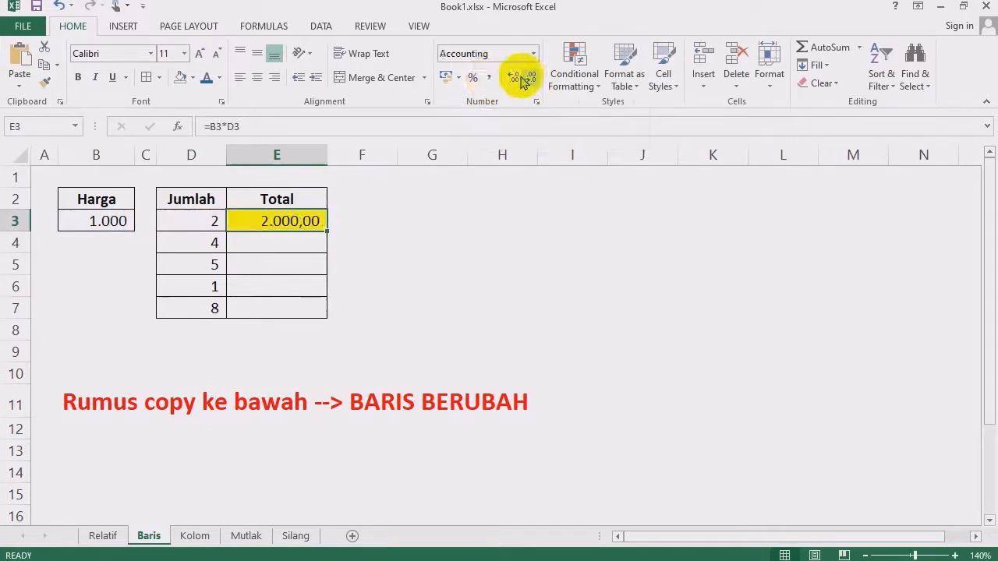
pyautogui.click(530, 80)
pyautogui.click(530, 80)
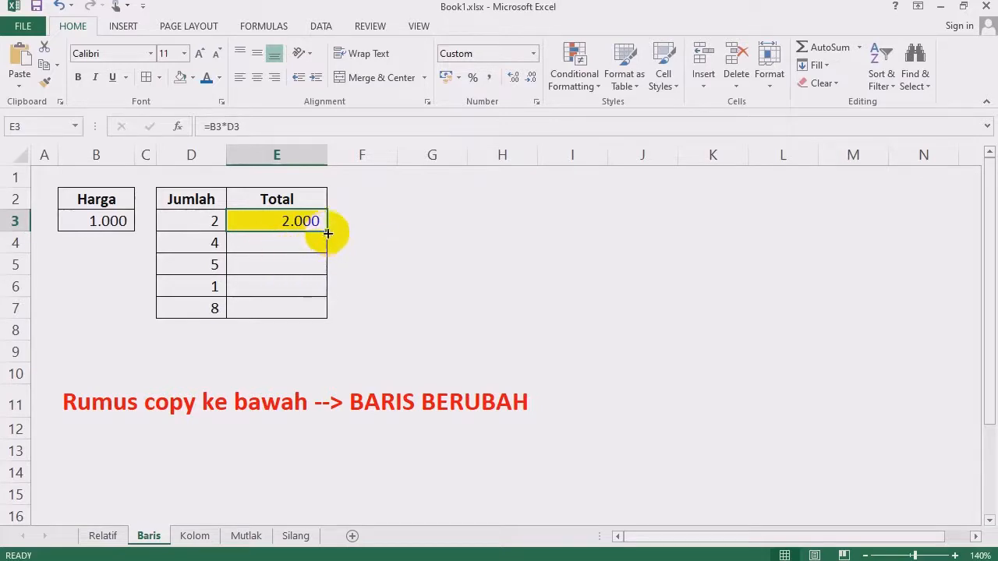
pyautogui.click(78, 77)
pyautogui.moveTo(324, 232); pyautogui.dragTo(326, 318)
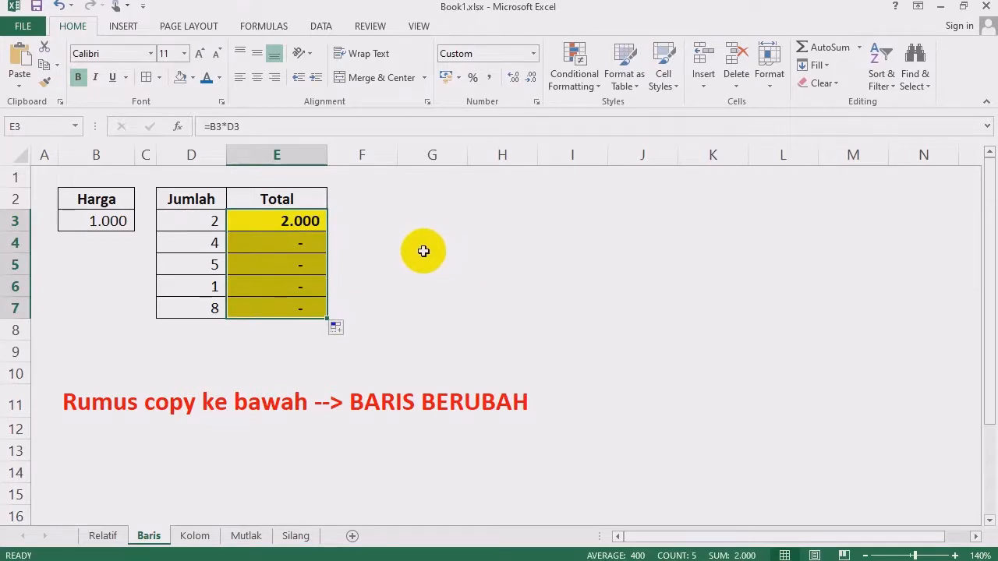
# - Narrow column F and record the formula of E3 in G3 as the plain text =B3*D3
pyautogui.click(284, 215)
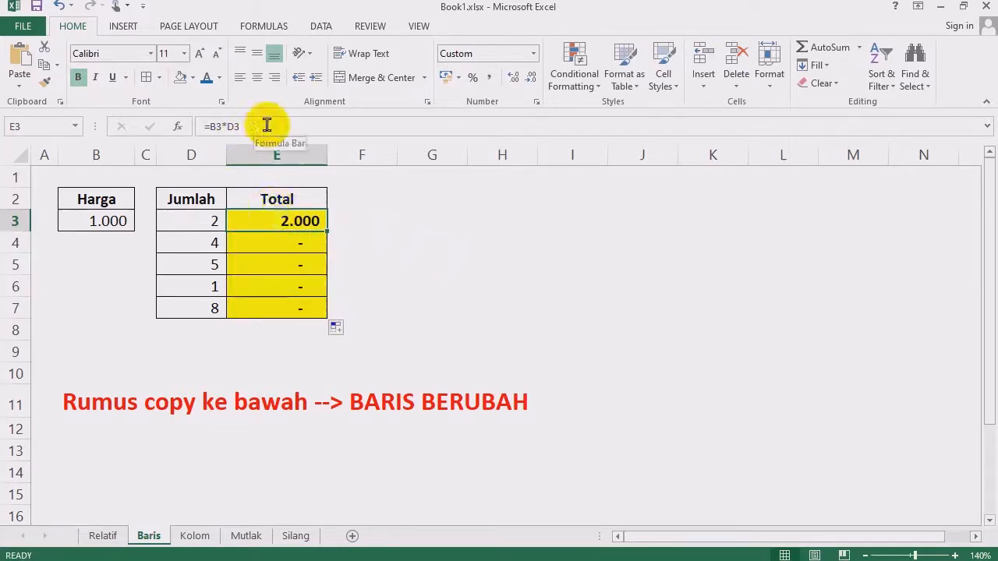
pyautogui.moveTo(267, 126); pyautogui.dragTo(189, 136)
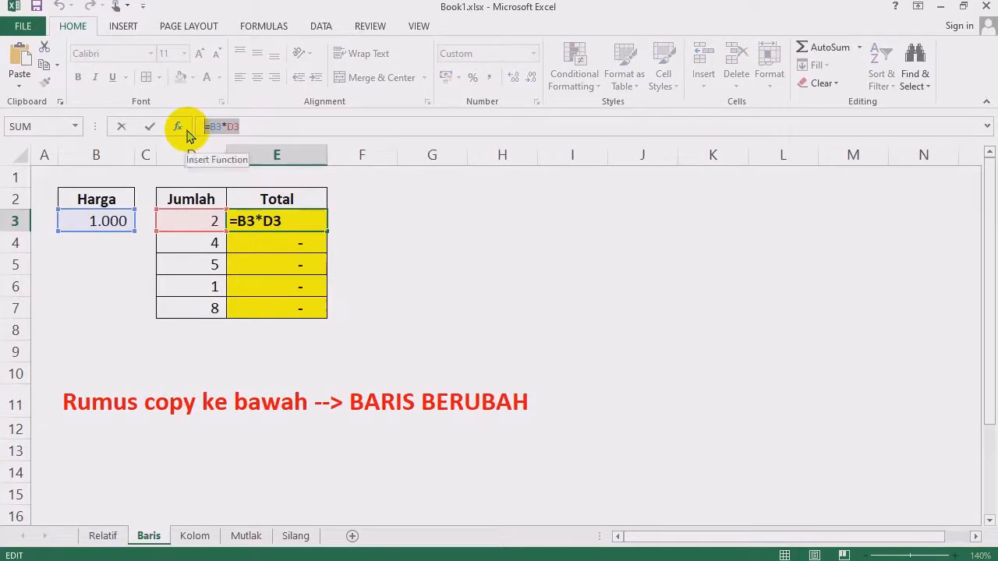
pyautogui.press('Escape')
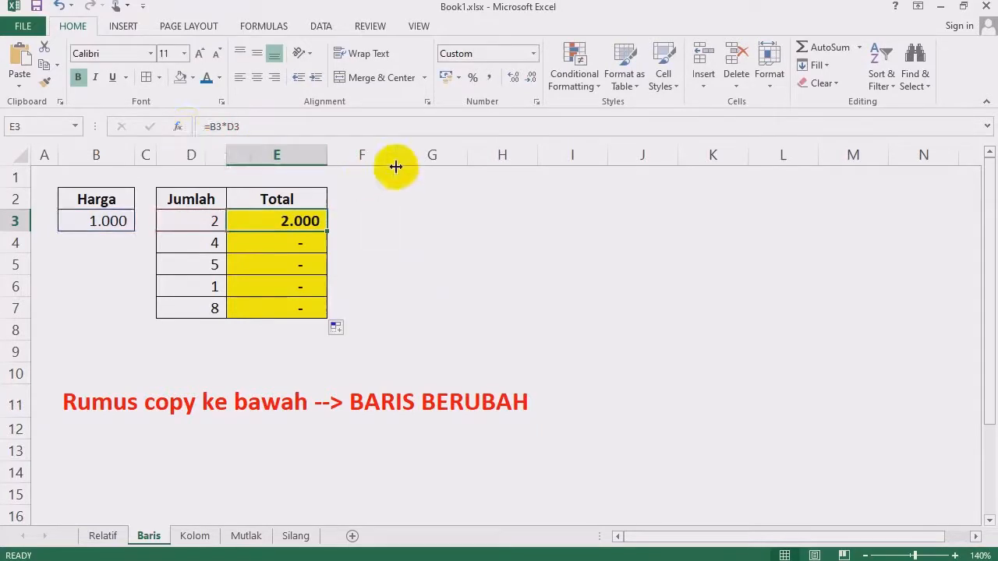
pyautogui.moveTo(396, 156); pyautogui.dragTo(351, 155)
pyautogui.click(383, 225)
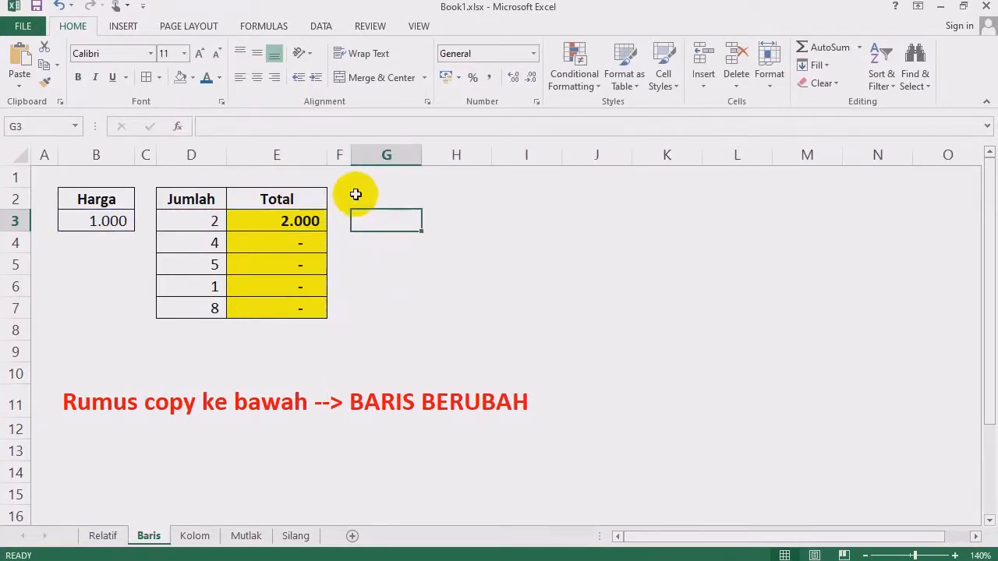
pyautogui.write("'=B3*D3")
pyautogui.press('Return')
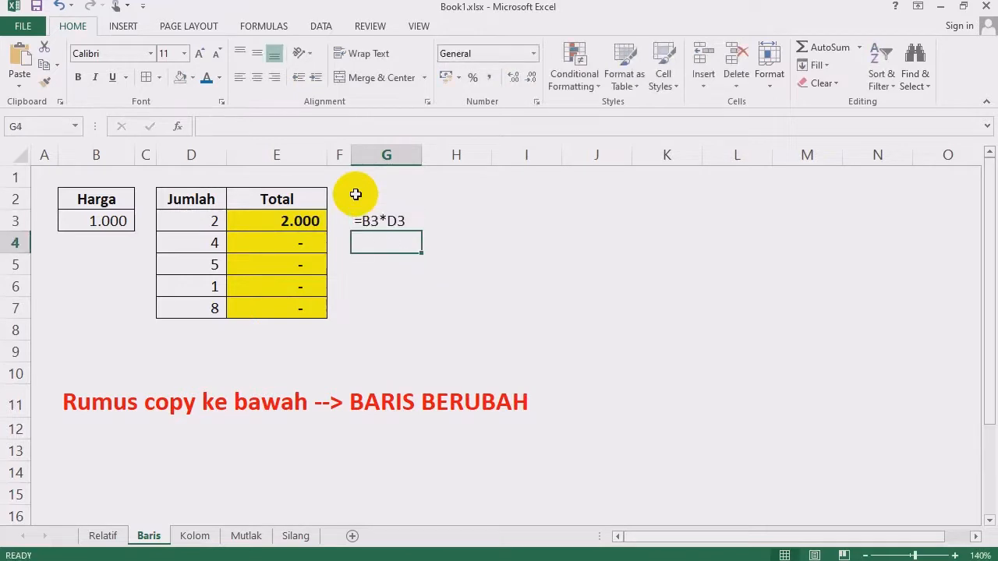
# - Inspect the copied Total formulas in E4 and E6
pyautogui.click(242, 123)
pyautogui.click(287, 242)
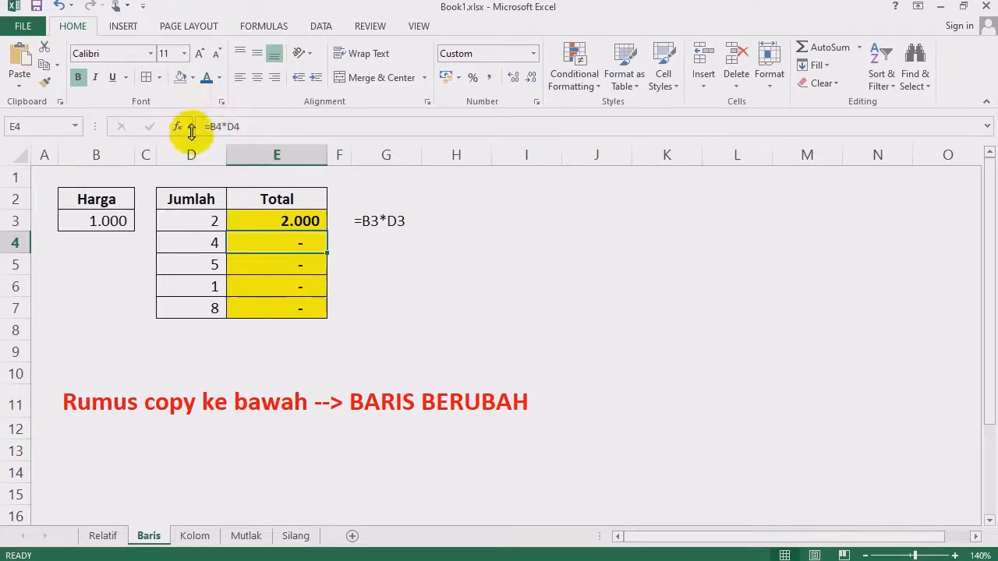
pyautogui.click(283, 284)
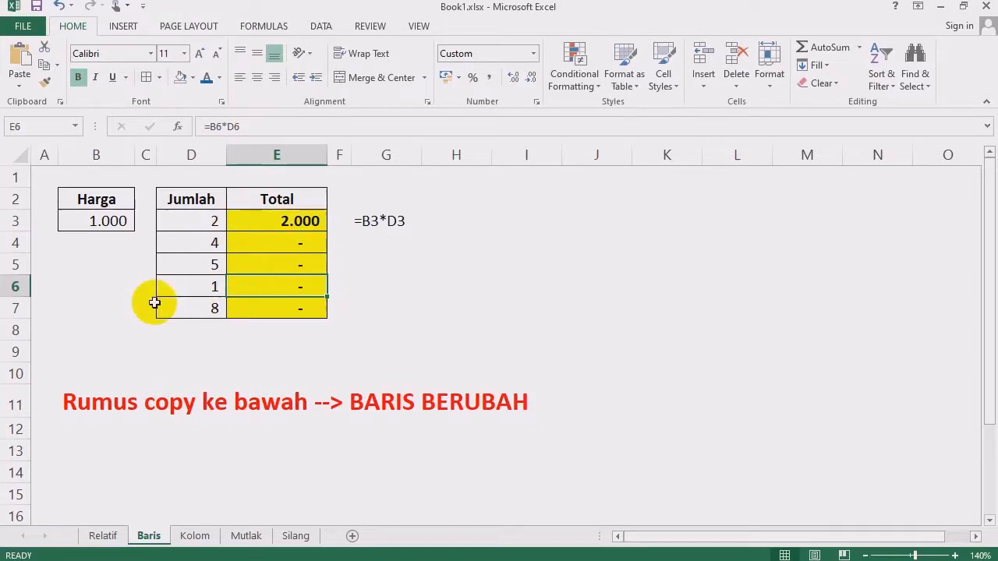
pyautogui.click(264, 244)
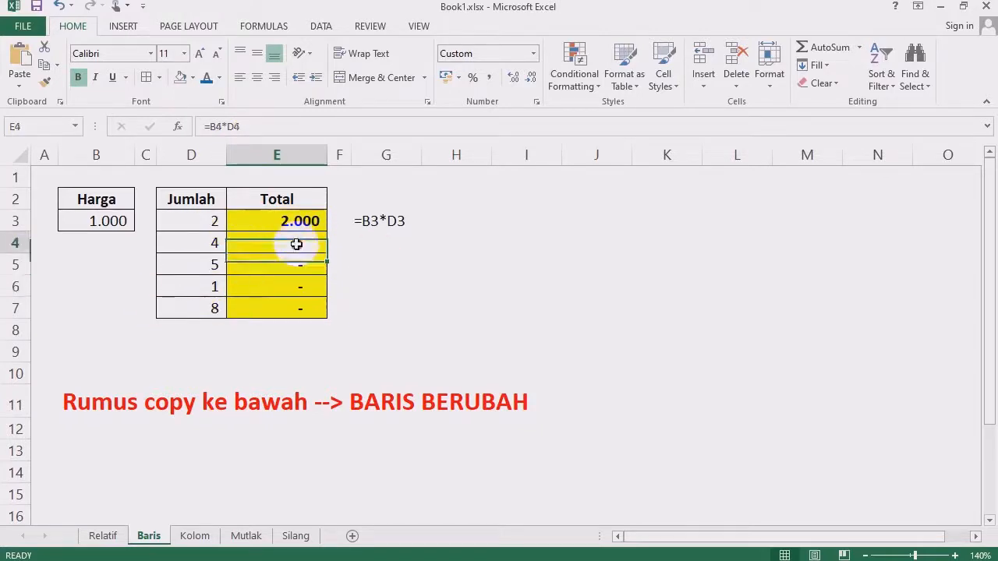
# - Make the formula text in G3 bold and record the formula of E4 in G4 as the plain text =B4*D4
pyautogui.click(378, 221)
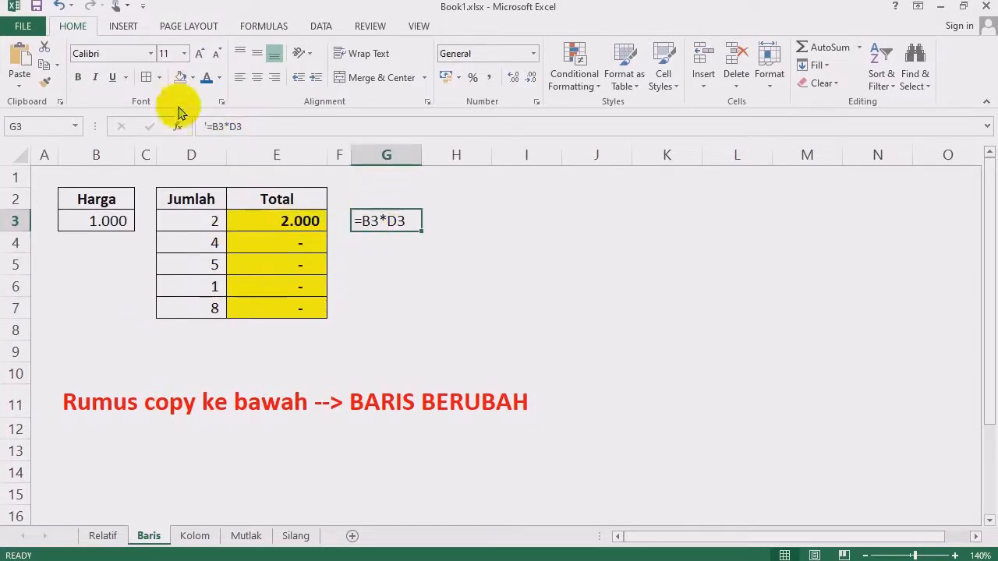
pyautogui.click(300, 247)
pyautogui.moveTo(238, 127); pyautogui.dragTo(189, 126)
pyautogui.hotkey('ctrl', 'c')
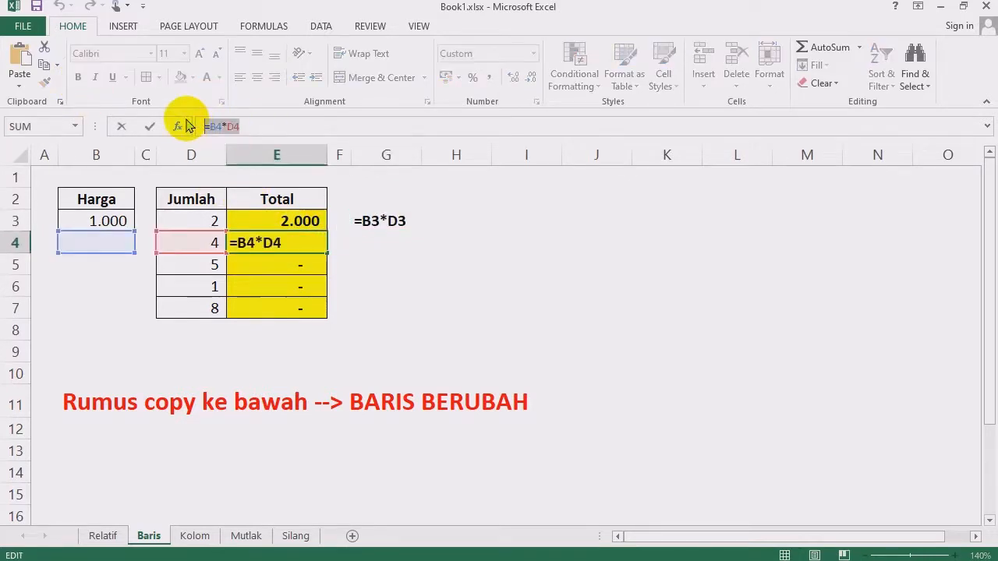
pyautogui.press('Escape')
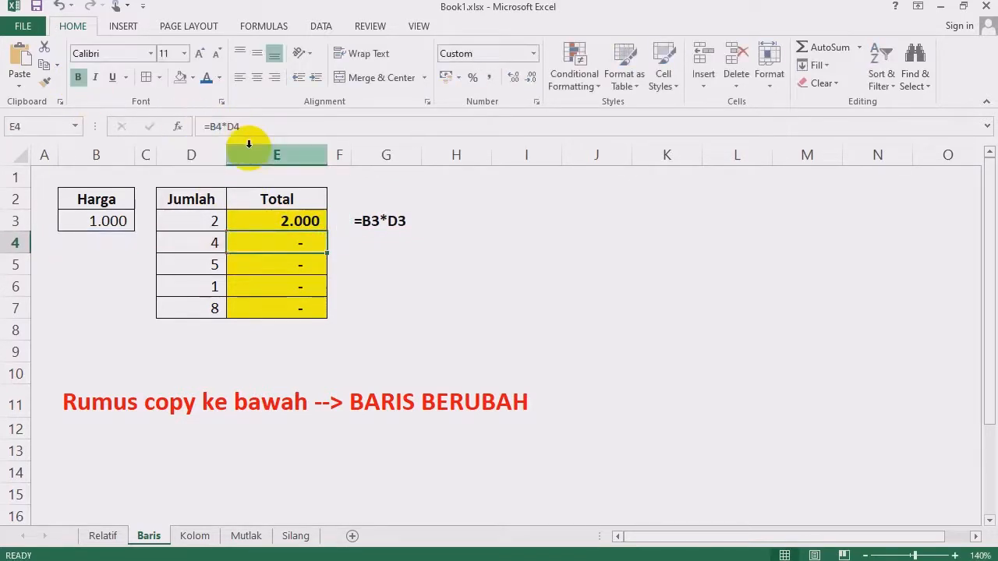
pyautogui.click(371, 243)
pyautogui.write("'")
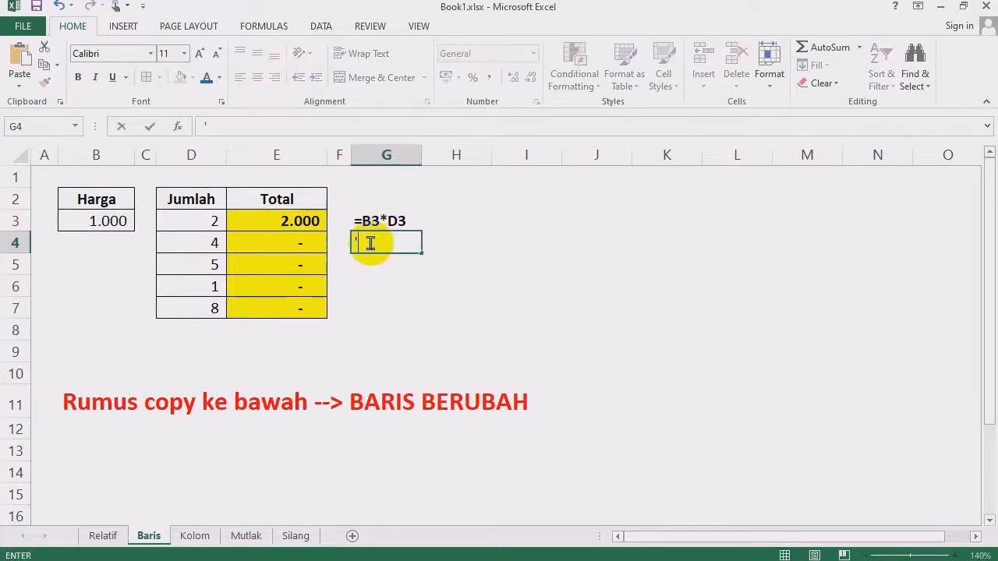
pyautogui.hotkey('ctrl', 'v')
pyautogui.press('Return')
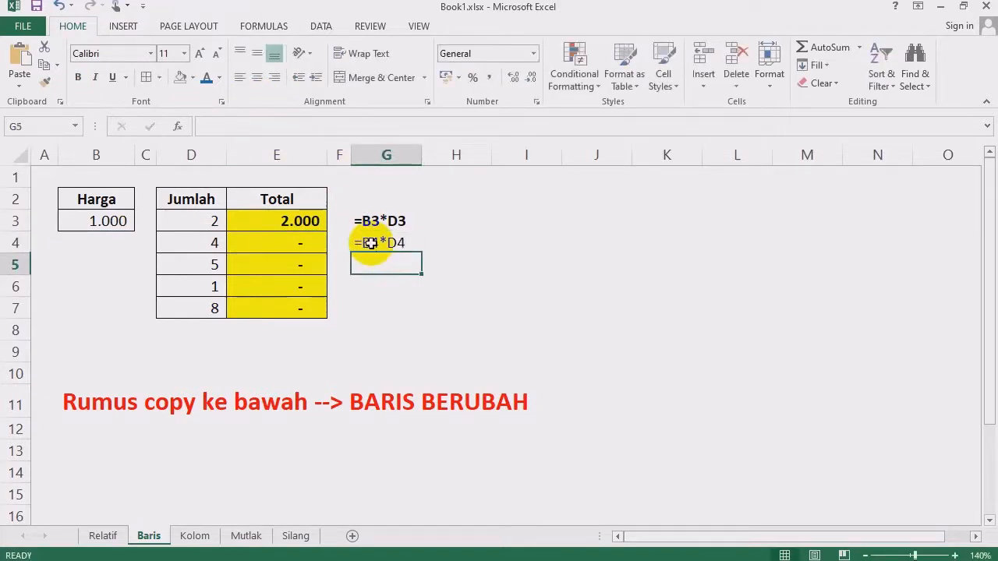
# - Make the formula text in G4 bold
pyautogui.click(371, 242)
pyautogui.click(263, 219)
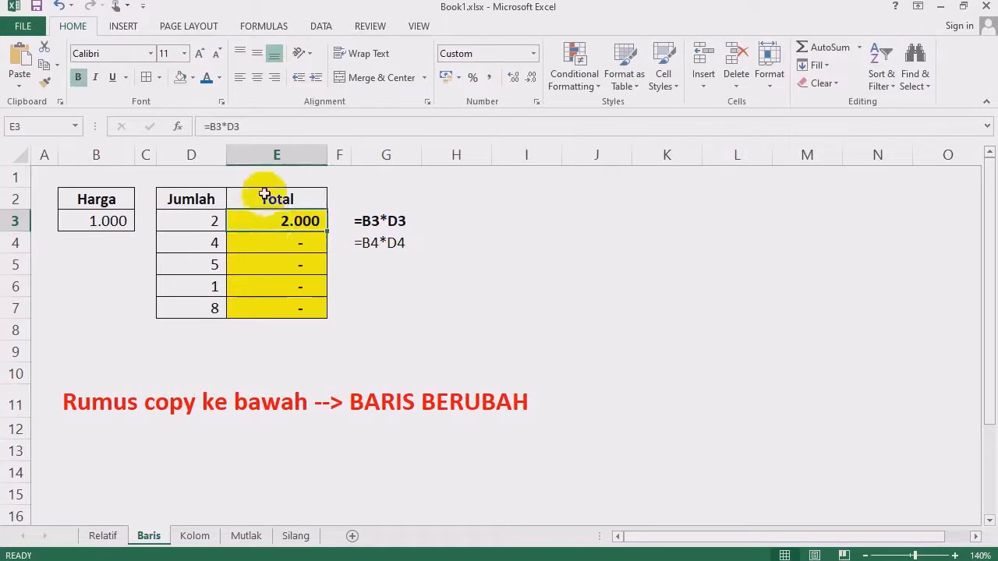
pyautogui.click(382, 241)
pyautogui.click(78, 77)
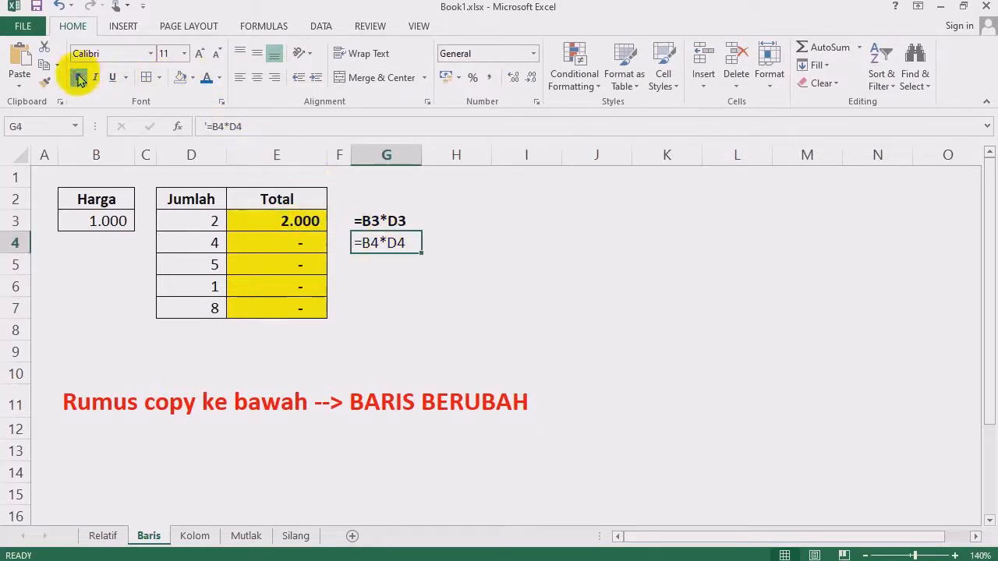
pyautogui.click(494, 265)
# - Compare the Total formulas in E3 and E4 with the formula text in G3 and the source cells B3 and D3
pyautogui.click(295, 221)
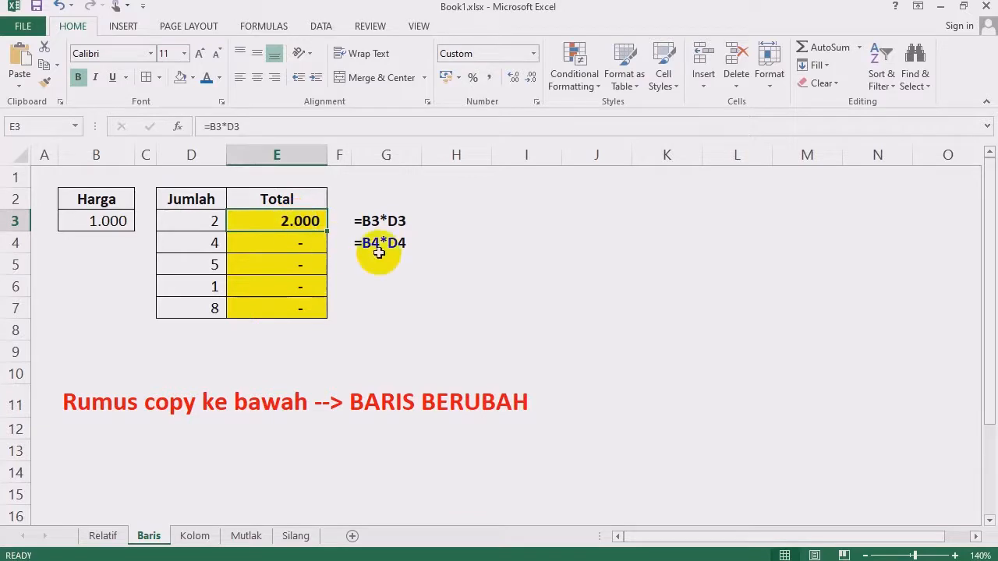
pyautogui.click(366, 220)
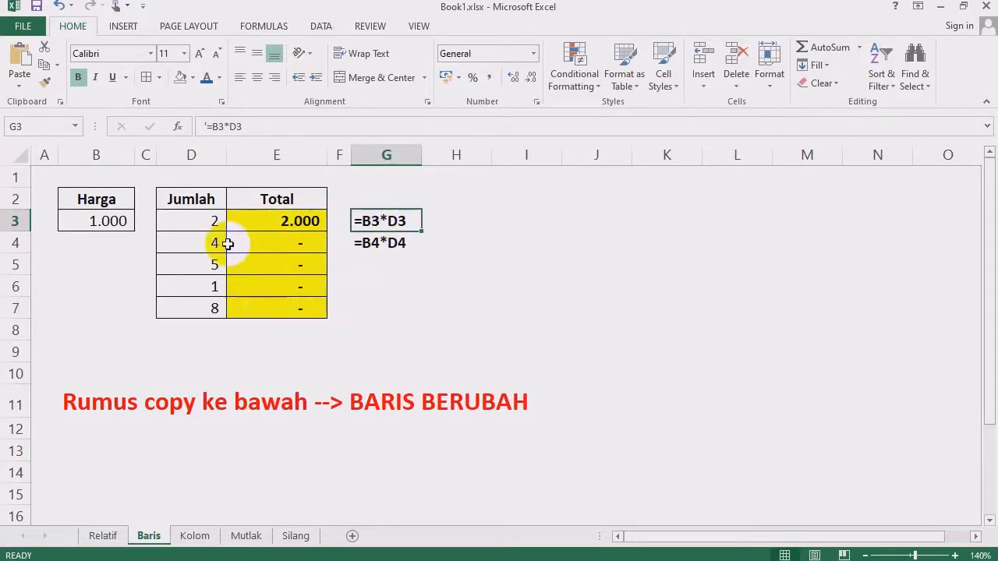
pyautogui.click(115, 222)
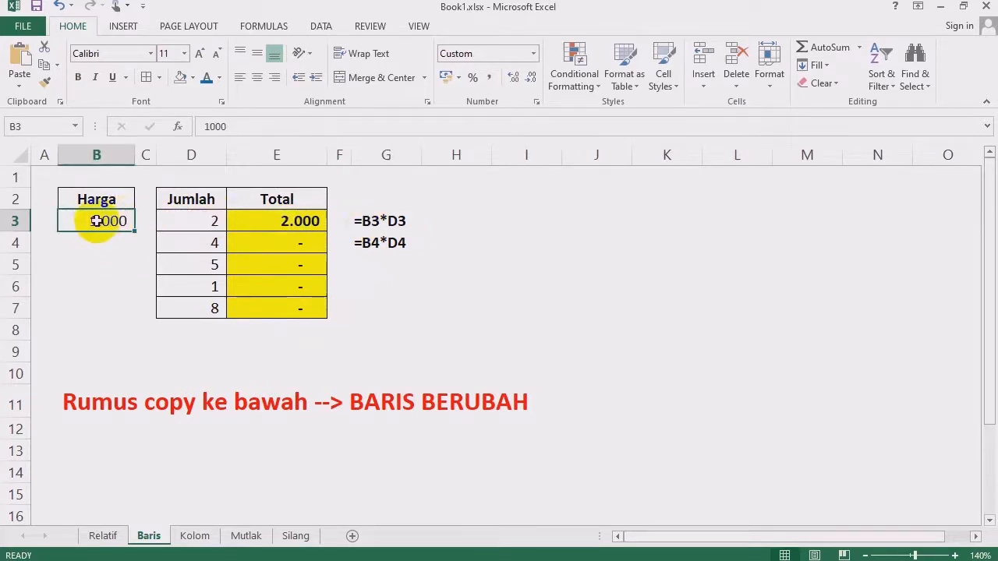
pyautogui.click(209, 221)
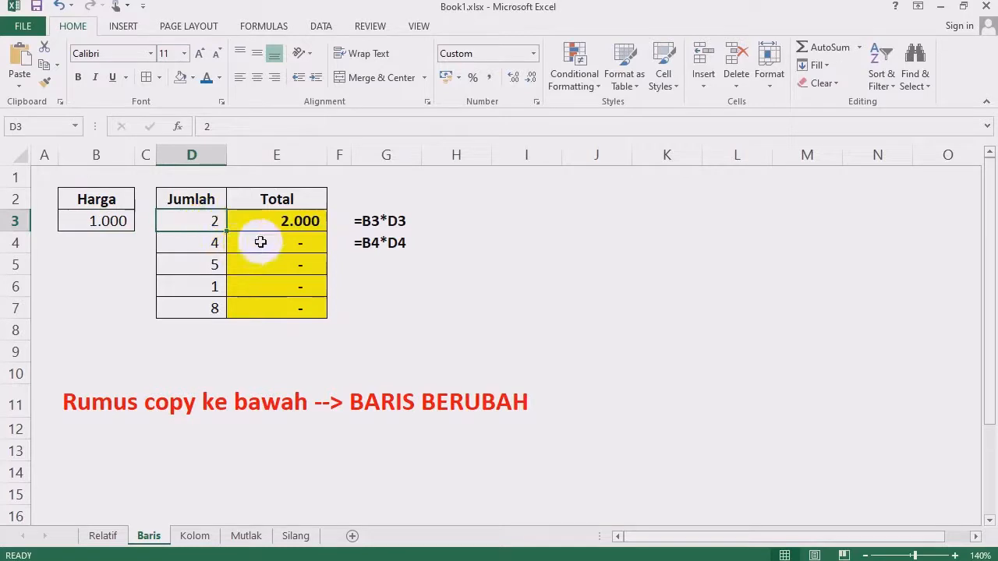
pyautogui.click(272, 216)
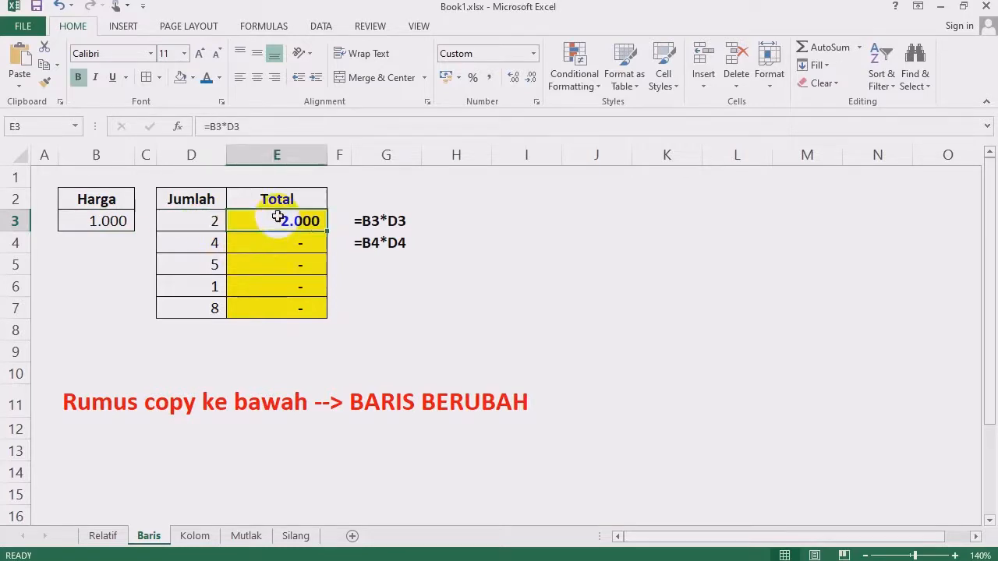
pyautogui.click(277, 243)
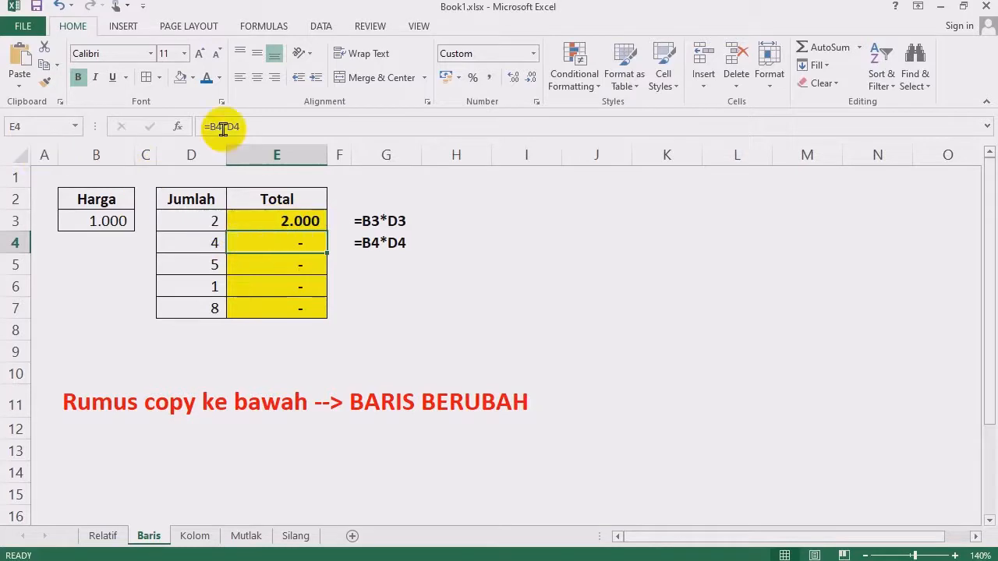
# - Fill the copied Total cell E4 with the standard red colour
pyautogui.click(192, 77)
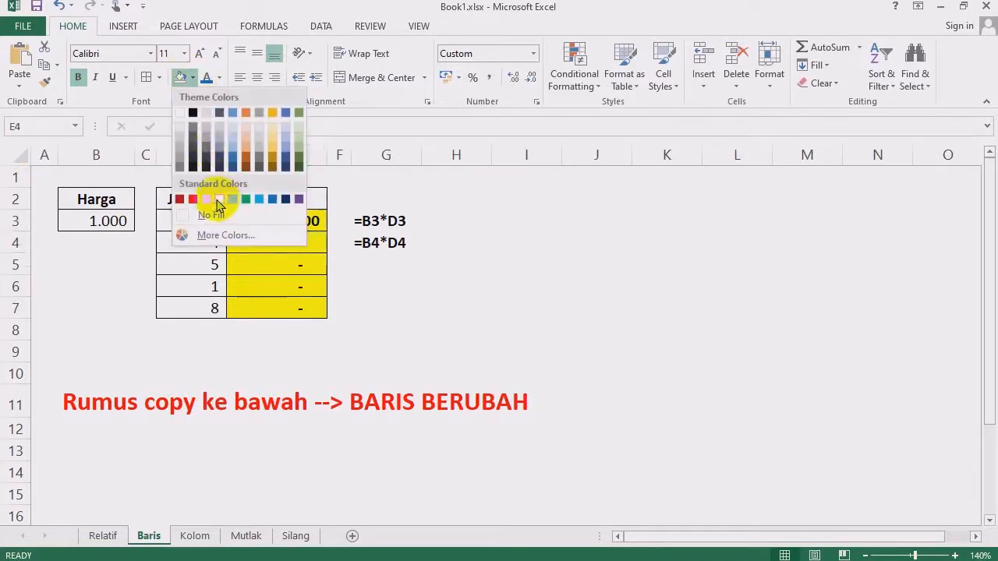
pyautogui.click(191, 196)
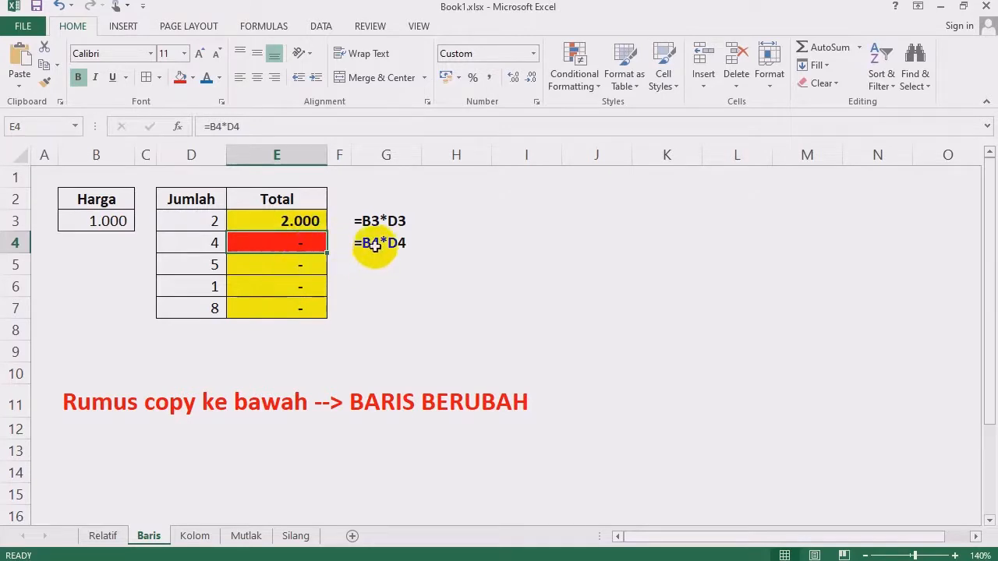
# - Compare the formula text in G4 with its source cells B4 and D4, the Jumlah column and the Harga value in B3
pyautogui.click(377, 244)
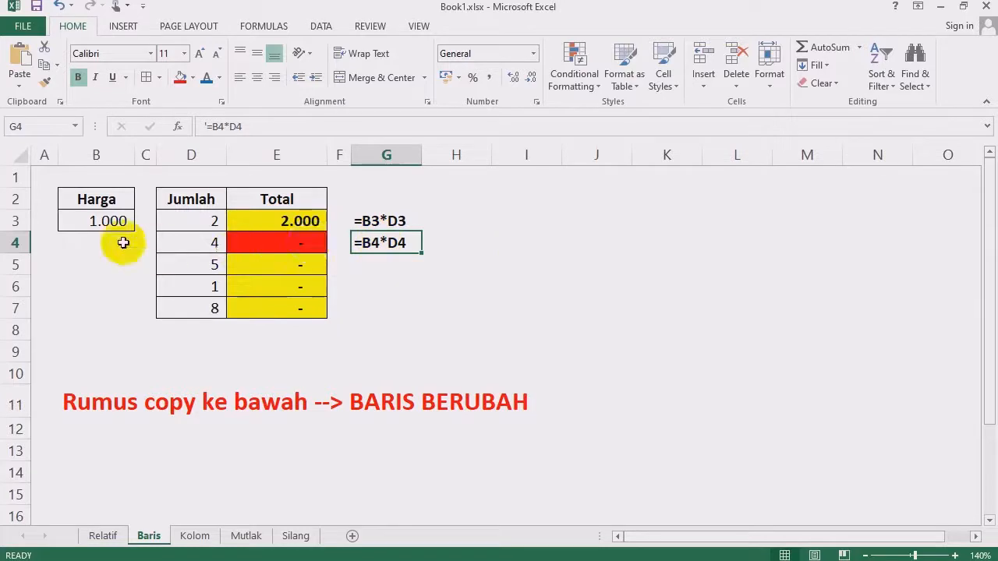
pyautogui.click(98, 244)
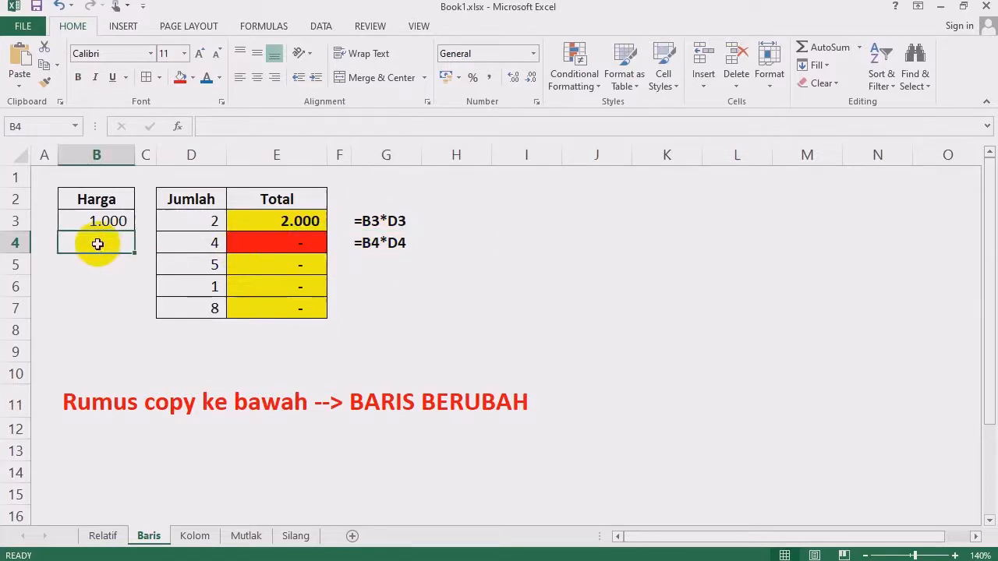
pyautogui.click(185, 242)
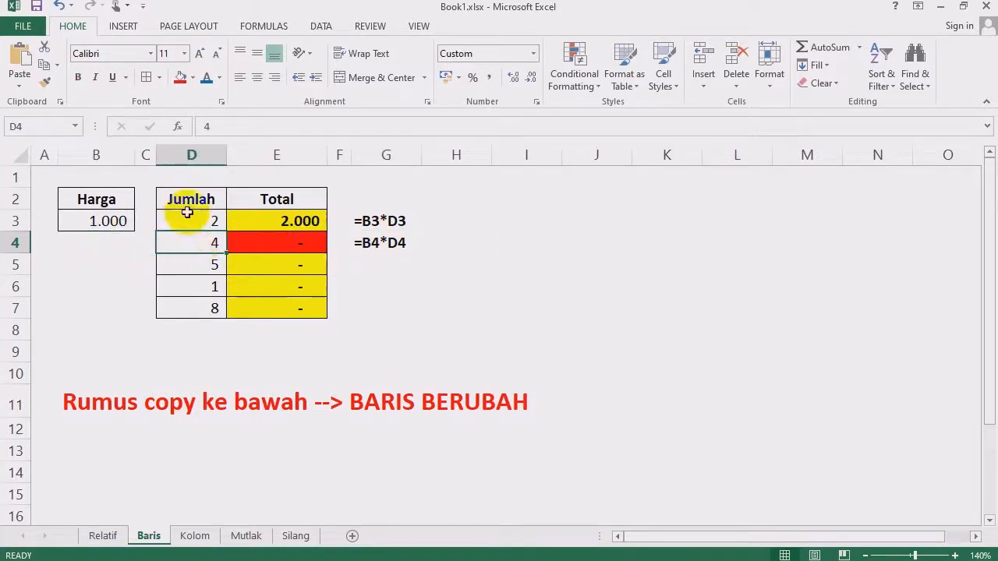
pyautogui.moveTo(187, 211); pyautogui.dragTo(196, 298)
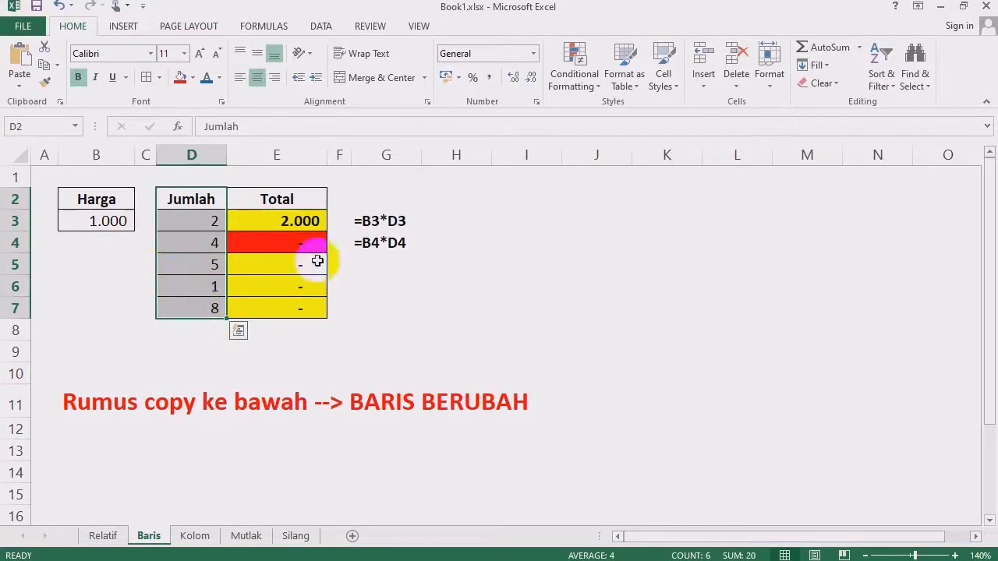
pyautogui.click(380, 243)
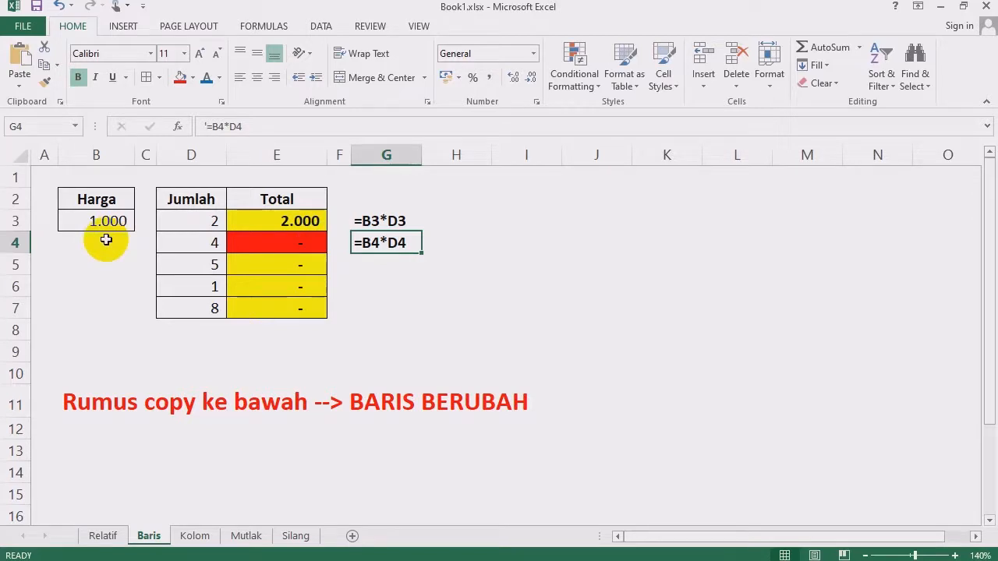
pyautogui.click(106, 240)
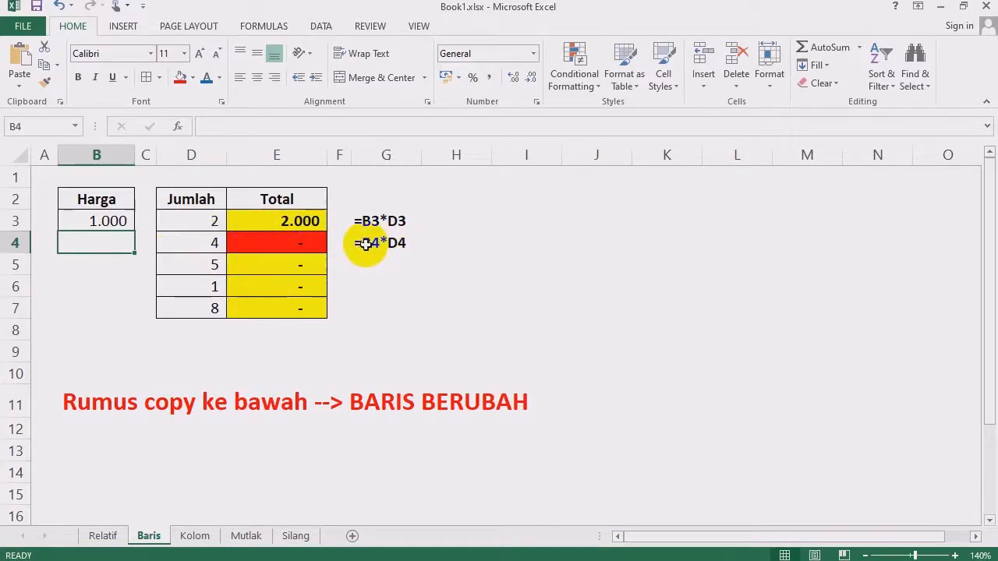
pyautogui.click(99, 221)
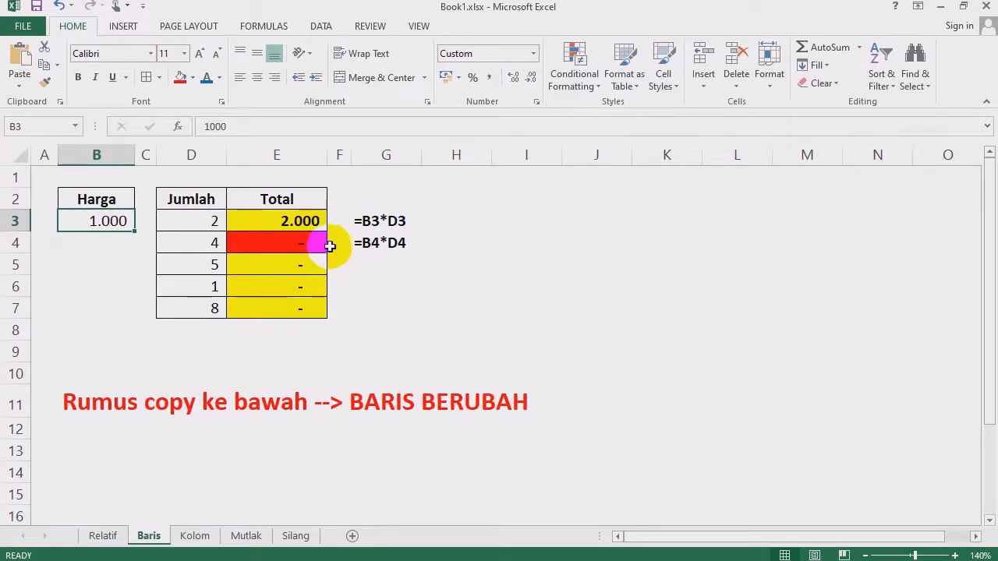
# - Compare the Total formulas in E3 and E4 with the recorded formula texts in G3:G4
pyautogui.click(296, 219)
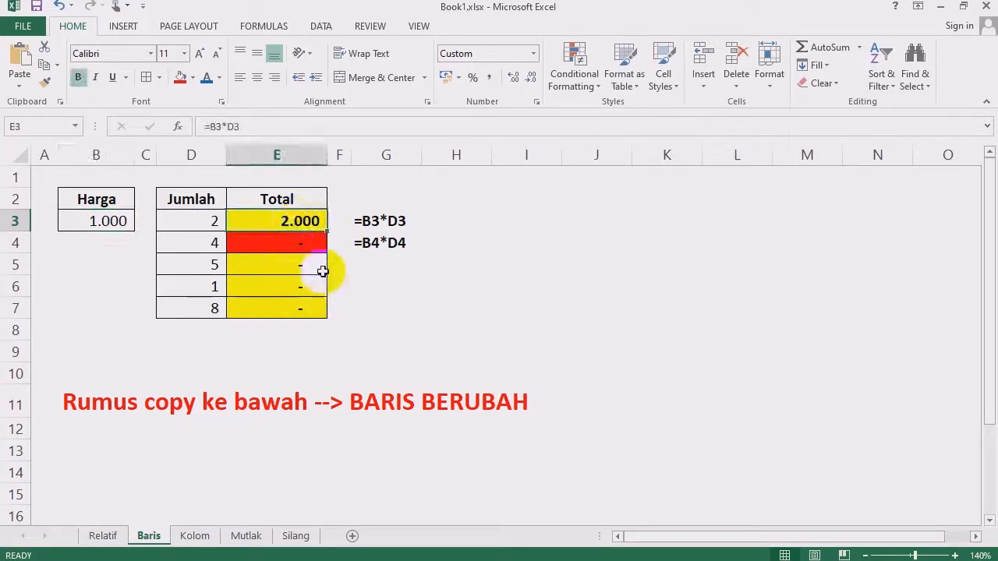
pyautogui.click(290, 244)
pyautogui.click(293, 221)
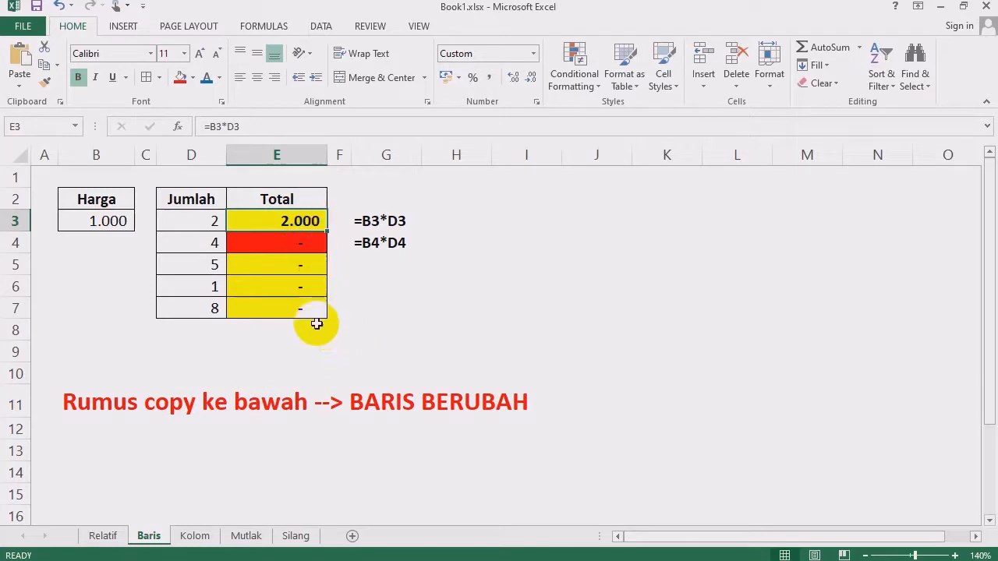
pyautogui.click(386, 222)
pyautogui.moveTo(387, 222); pyautogui.dragTo(389, 248)
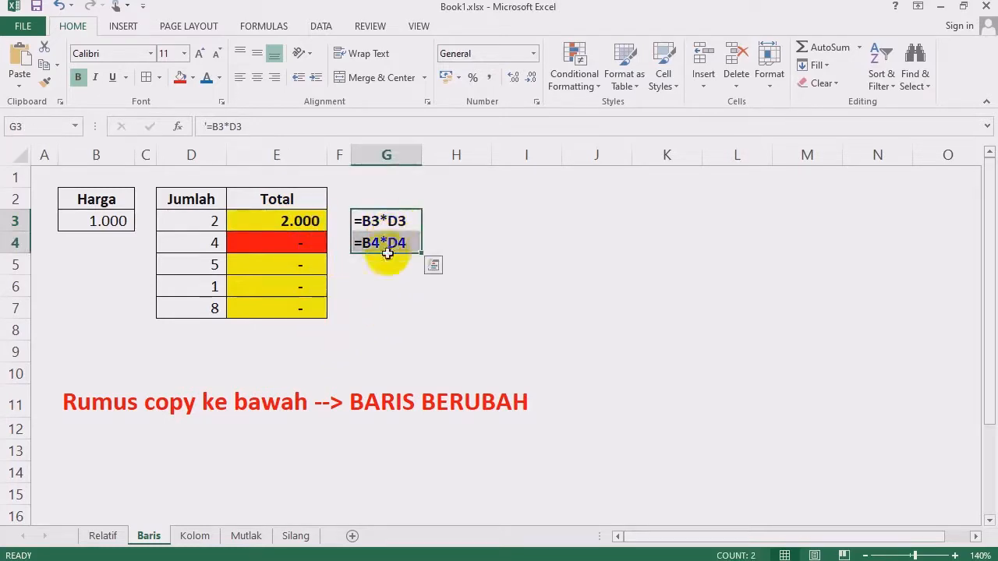
# - Inspect the copied Total formulas in E4 through E7 against the original formula in E3
pyautogui.click(311, 243)
pyautogui.click(303, 265)
pyautogui.click(303, 285)
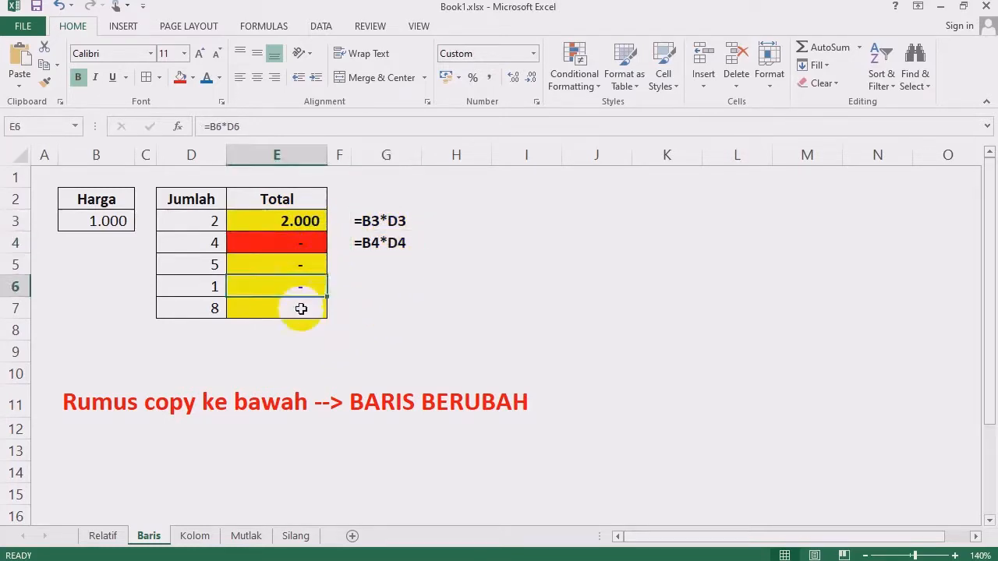
pyautogui.click(295, 305)
pyautogui.click(293, 261)
pyautogui.click(296, 236)
pyautogui.click(297, 222)
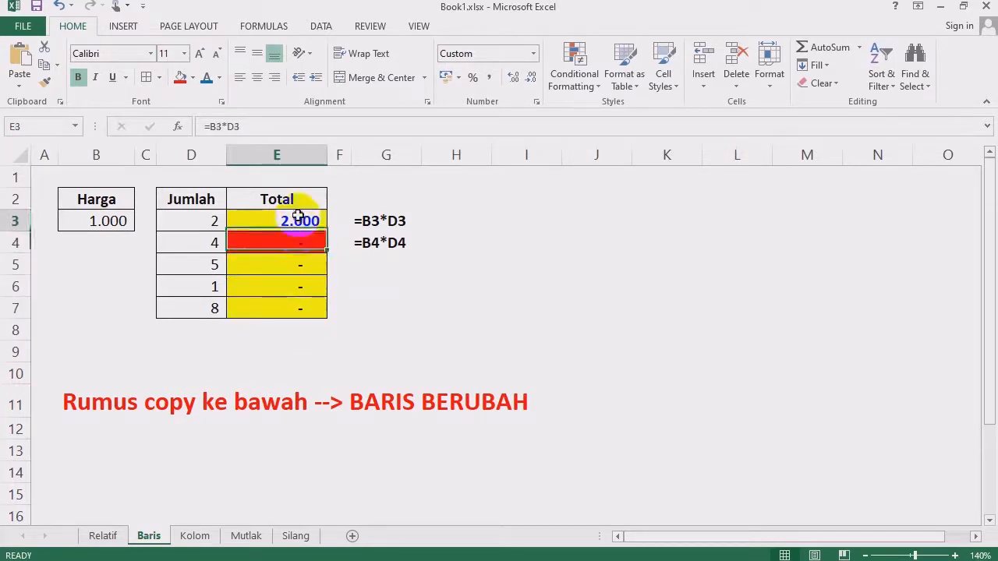
pyautogui.click(294, 243)
pyautogui.click(291, 262)
pyautogui.click(289, 220)
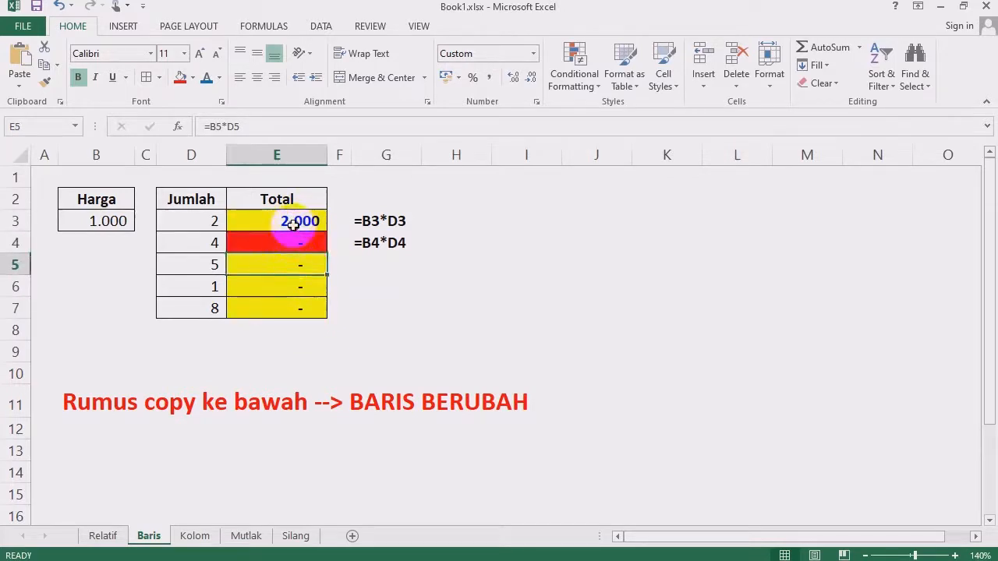
pyautogui.click(296, 289)
pyautogui.click(296, 224)
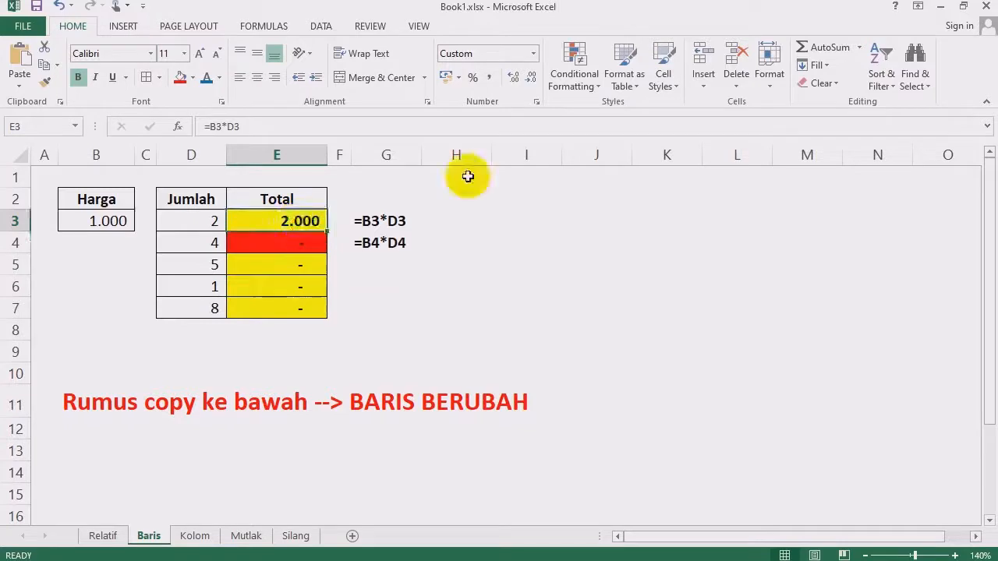
# - Step down and up the Total column from E3, examining how the row references change in each formula
pyautogui.press('Down')
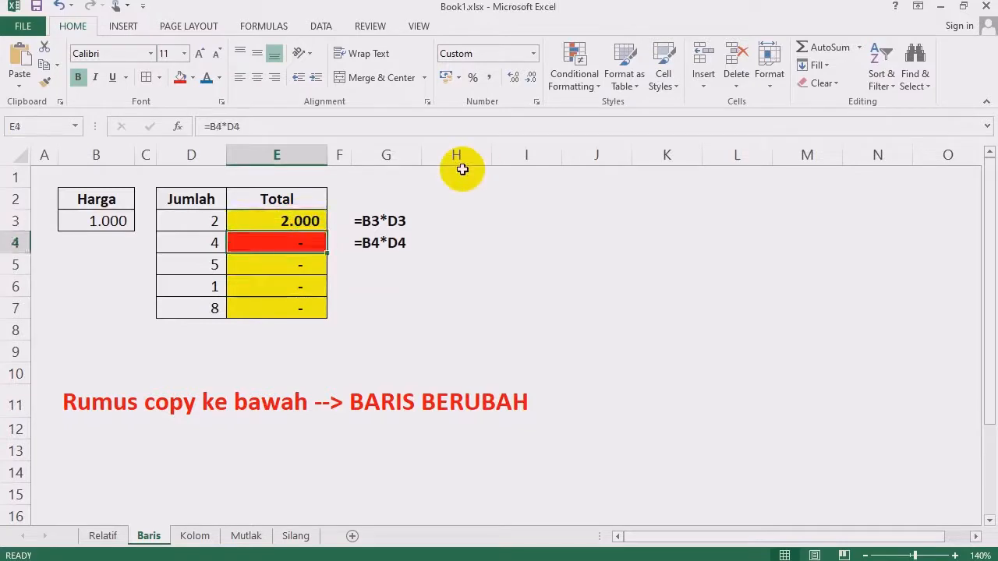
pyautogui.press('Down')
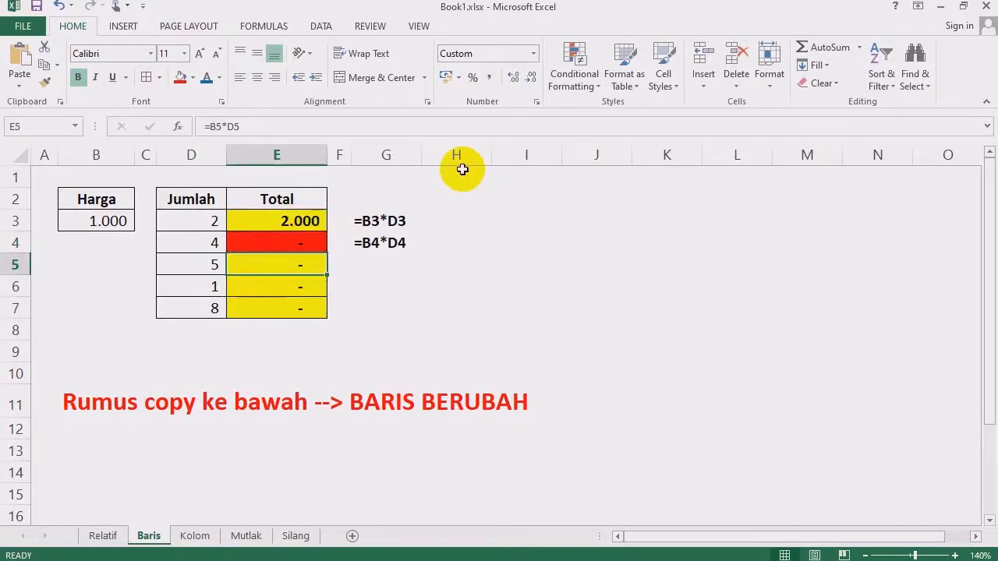
pyautogui.press('Down')
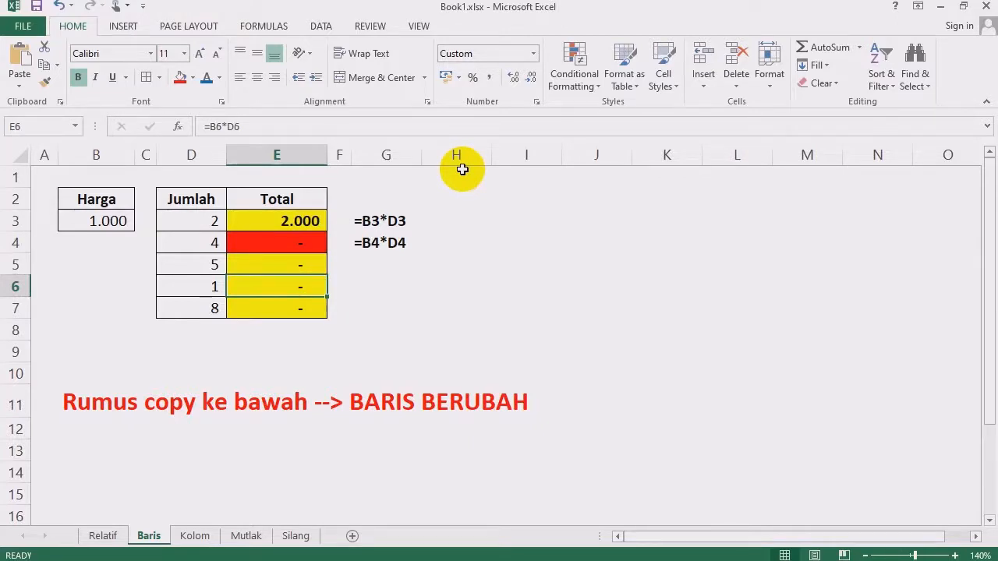
pyautogui.press('Up')
pyautogui.press('Up')
pyautogui.press('Up')
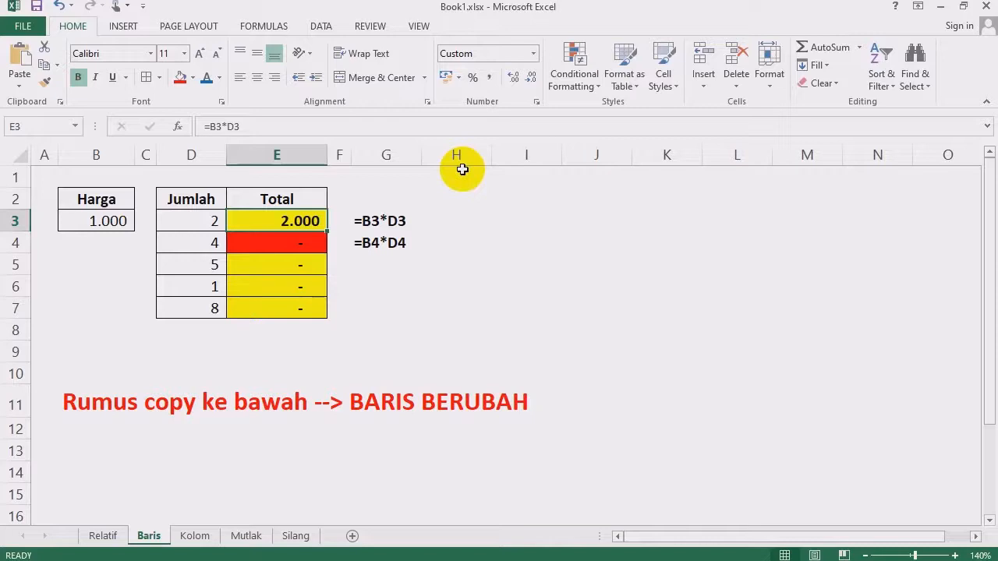
pyautogui.press('Down')
pyautogui.press('Down')
pyautogui.press('Down')
pyautogui.press('Down')
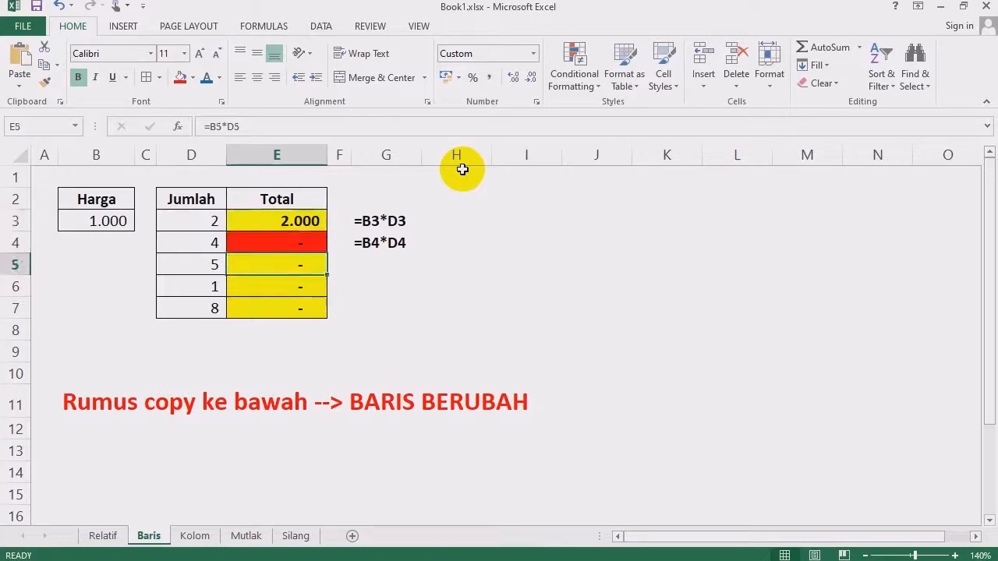
pyautogui.press('Up')
pyautogui.press('Up')
pyautogui.press('Up')
pyautogui.press('Up')
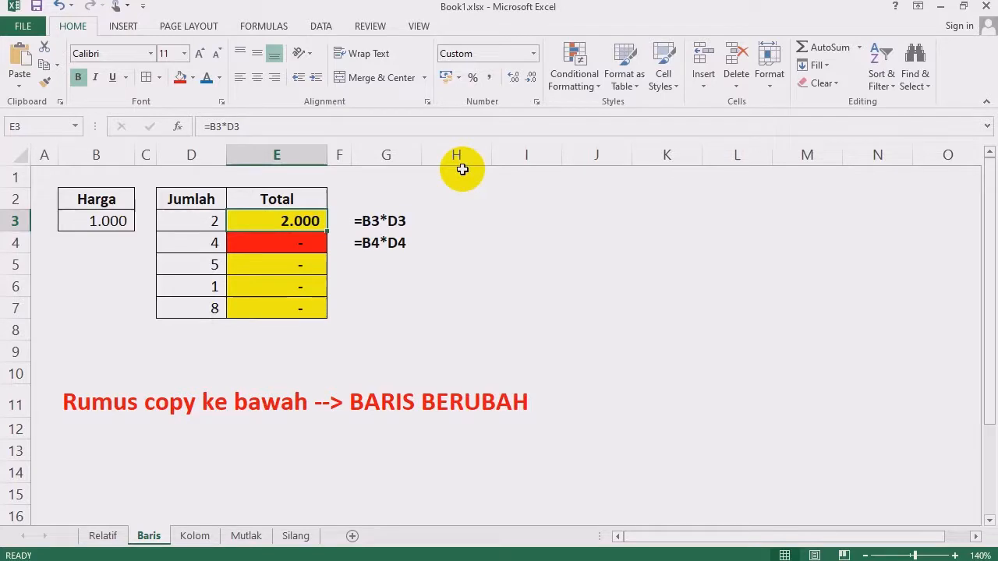
pyautogui.press('Down')
pyautogui.press('Up')
pyautogui.press('Down')
pyautogui.press('Down')
pyautogui.press('Down')
pyautogui.press('Up')
pyautogui.press('Up')
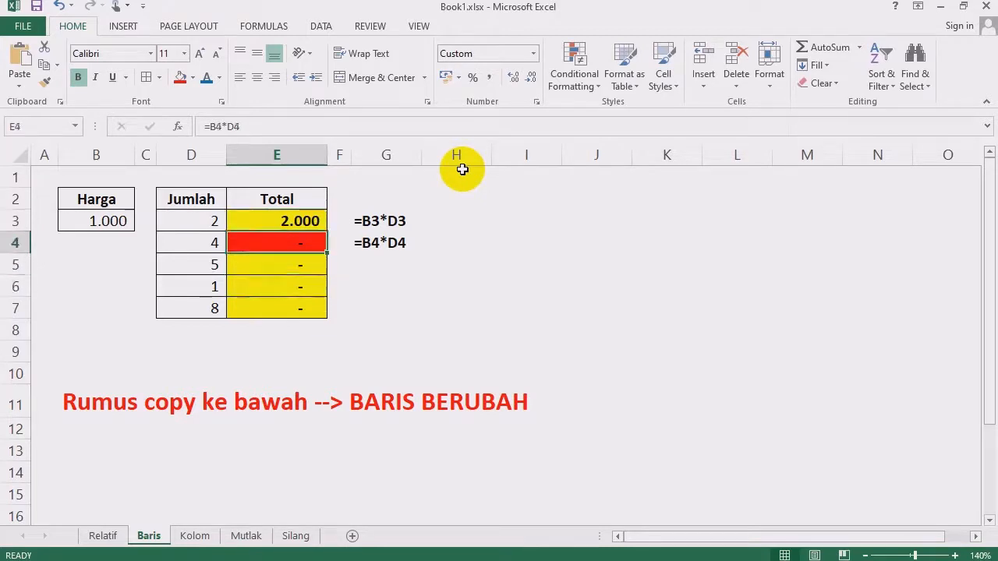
pyautogui.press('Up')
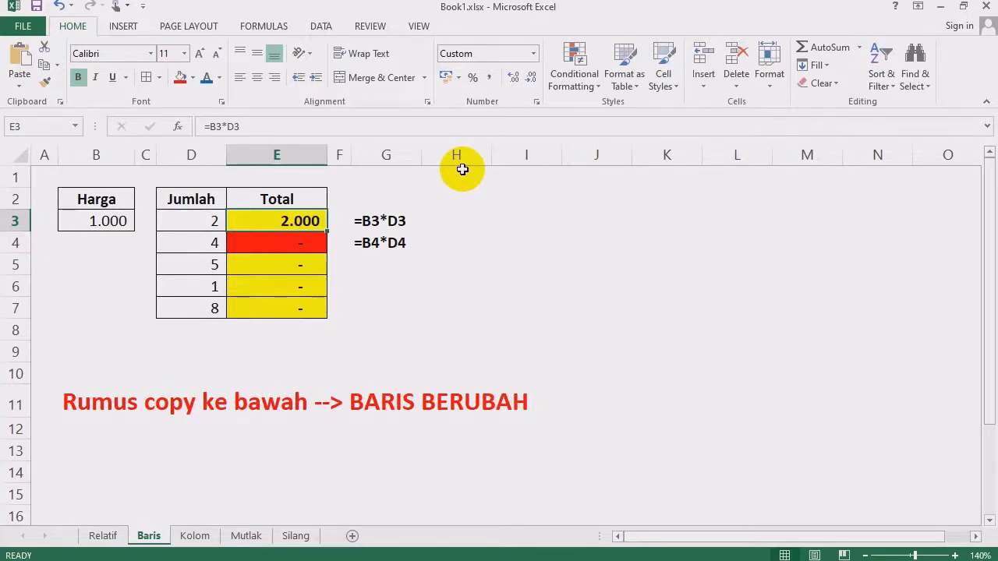
pyautogui.press('Down')
pyautogui.press('Down')
pyautogui.press('Up')
pyautogui.press('Up')
pyautogui.press('Down')
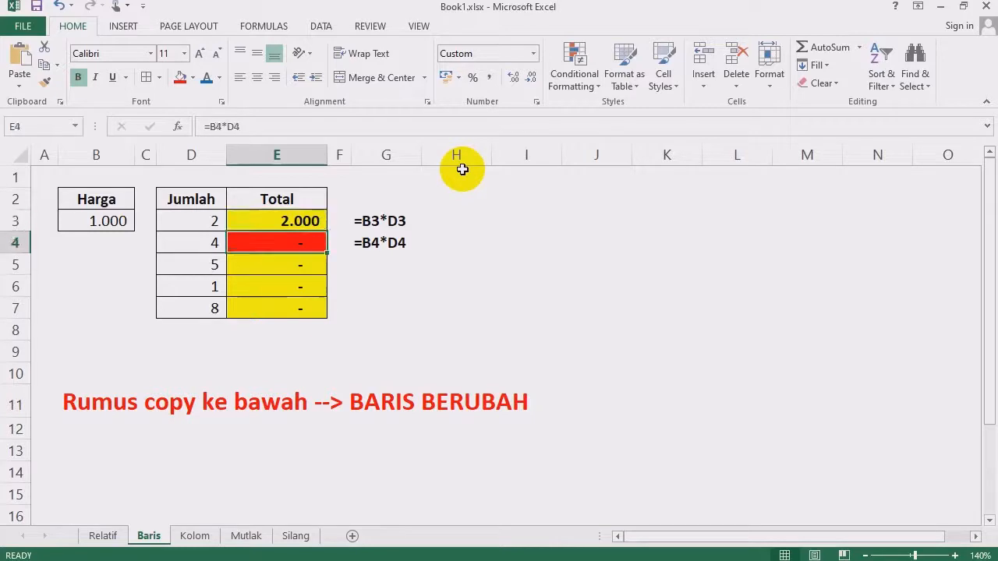
pyautogui.press('Up')
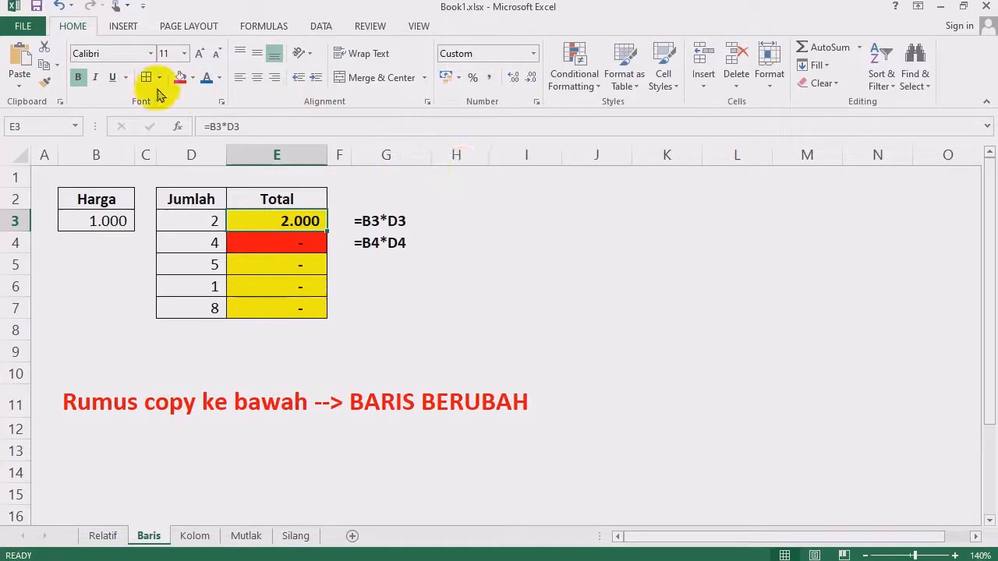
# - Remove the fill colour from E4:E7 and clear all Total formulas in E3:E7
pyautogui.click(298, 253)
pyautogui.moveTo(297, 252); pyautogui.dragTo(294, 302)
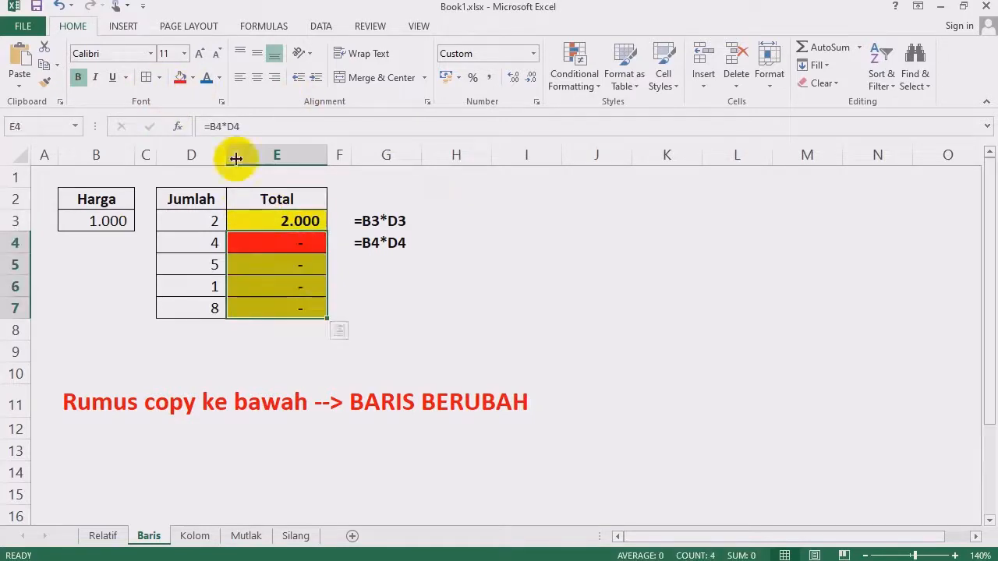
pyautogui.click(194, 78)
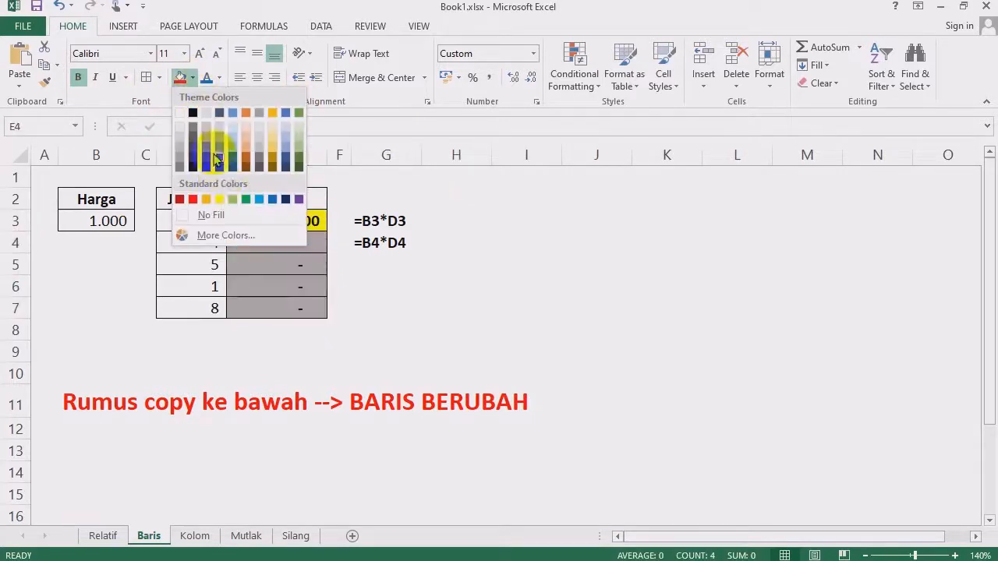
pyautogui.click(208, 211)
pyautogui.press('Delete')
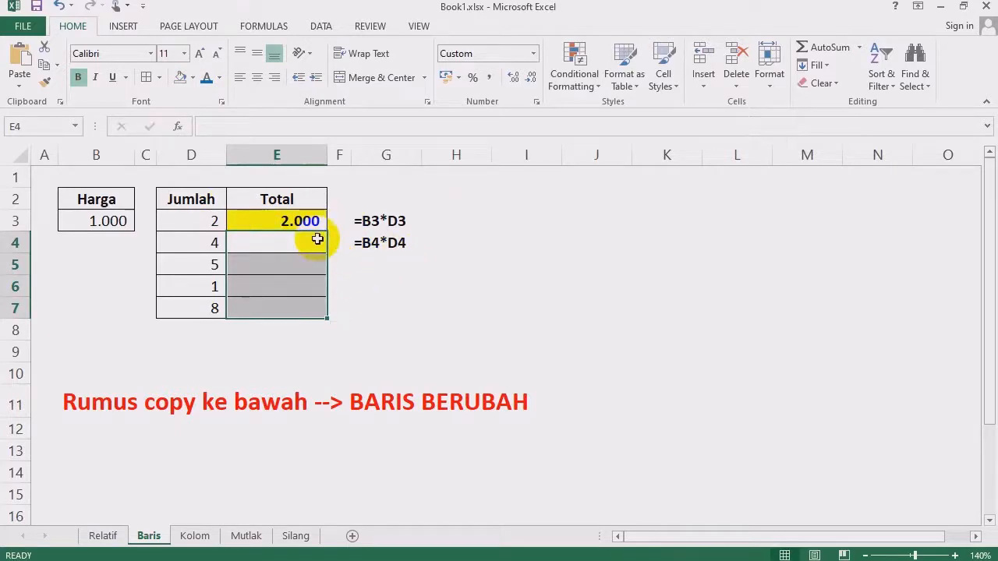
pyautogui.click(305, 222)
pyautogui.press('Delete')
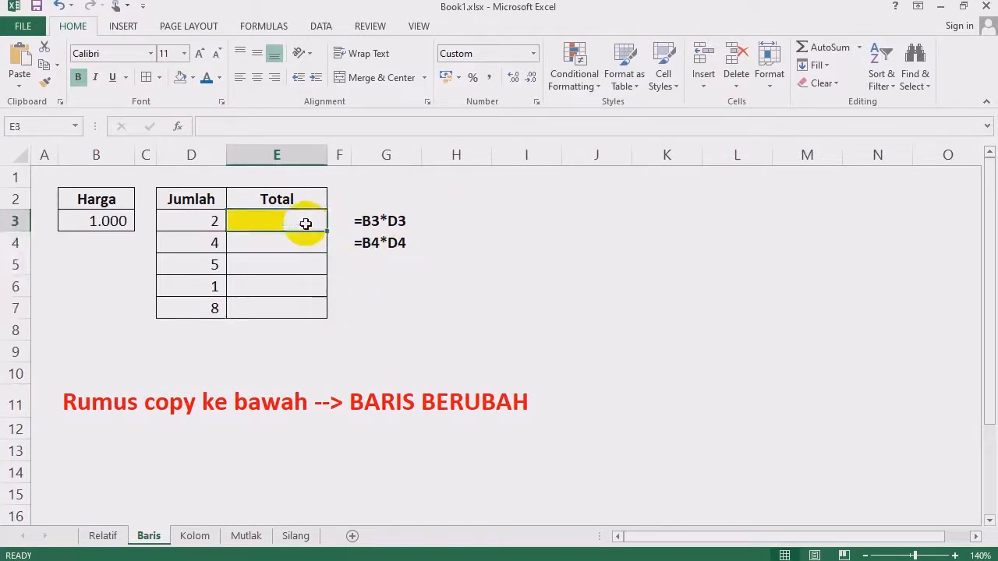
pyautogui.moveTo(310, 231); pyautogui.dragTo(464, 263)
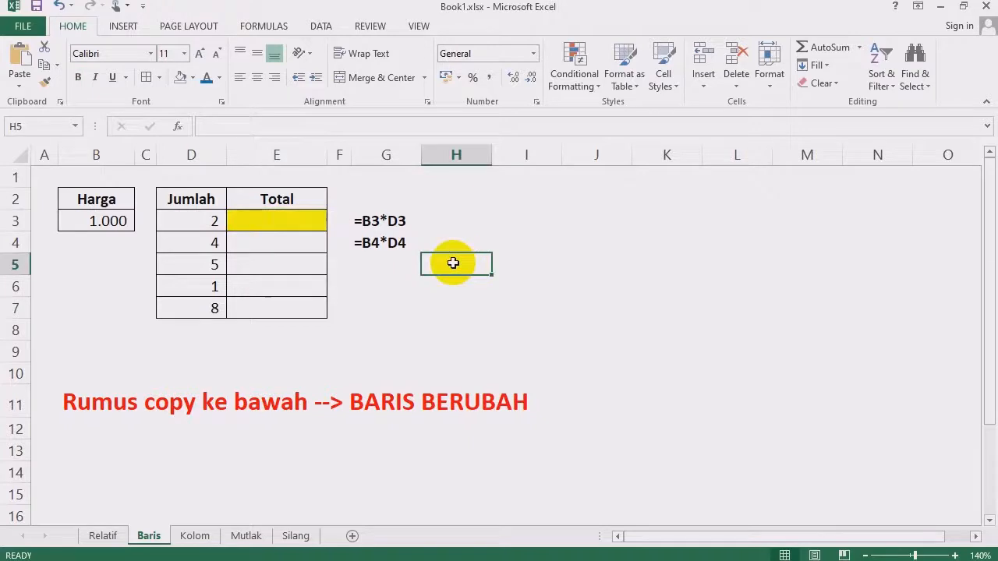
# - Enter the Total formula =B$3*D3 in E3, cycling through the reference types for B3 until only its row is locked
pyautogui.click(299, 224)
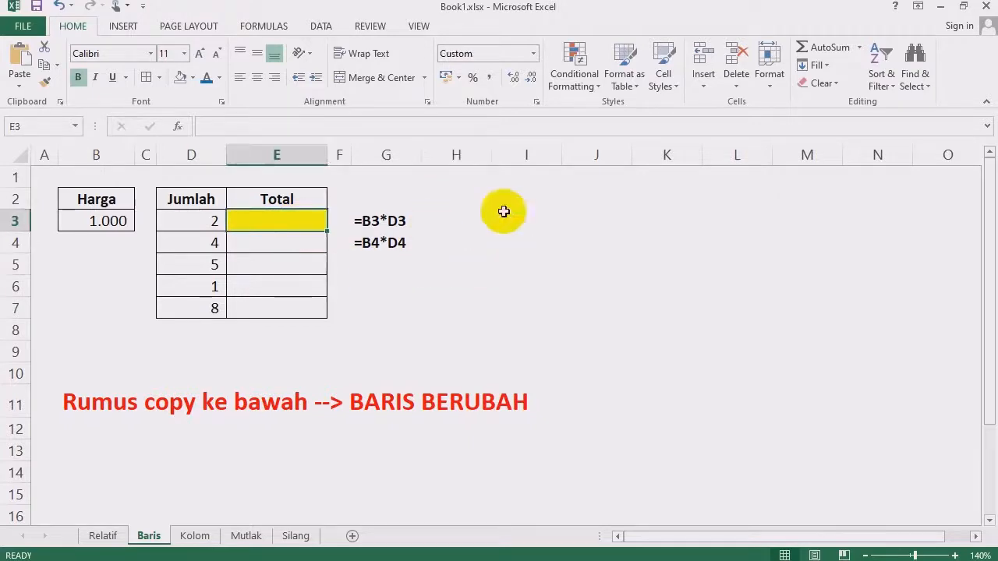
pyautogui.write('=')
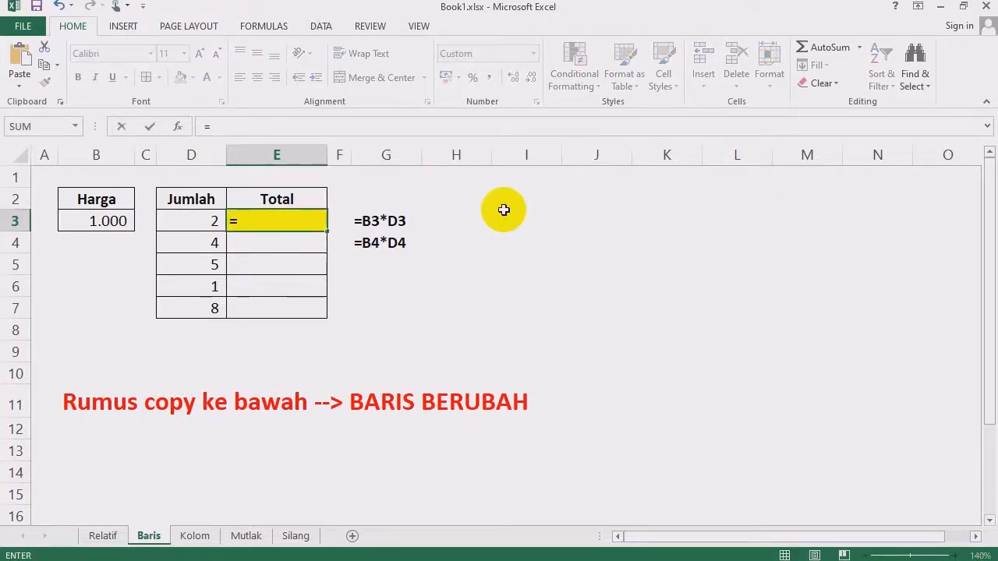
pyautogui.click(125, 220)
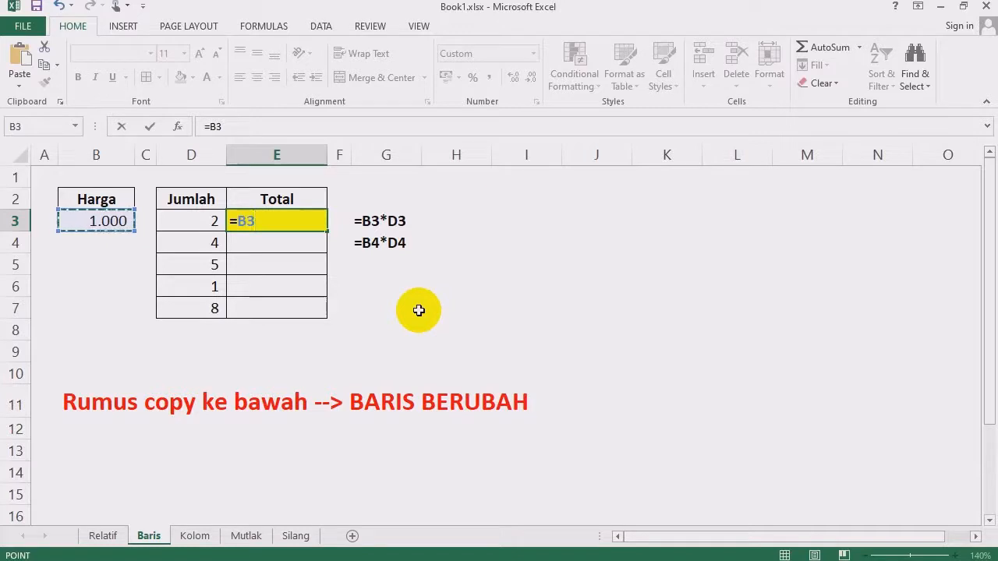
pyautogui.press('F4')
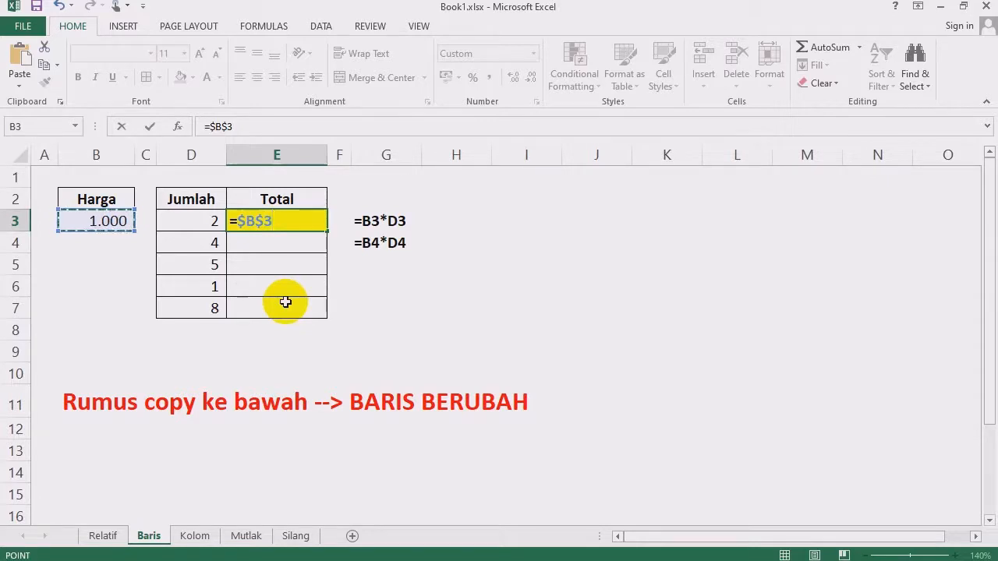
pyautogui.press('F4')
pyautogui.press('F4')
pyautogui.press('F4')
pyautogui.press('F4')
pyautogui.press('F4')
pyautogui.press('F4')
pyautogui.press('F4')
pyautogui.press('F4')
pyautogui.press('F4')
pyautogui.press('F4')
pyautogui.press('F4')
pyautogui.press('F4')
pyautogui.press('F4')
pyautogui.press('F4')
pyautogui.press('F4')
pyautogui.press('F4')
pyautogui.press('F4')
pyautogui.press('F4')
pyautogui.press('F4')
pyautogui.press('F4')
pyautogui.write('*')
pyautogui.click(190, 222)
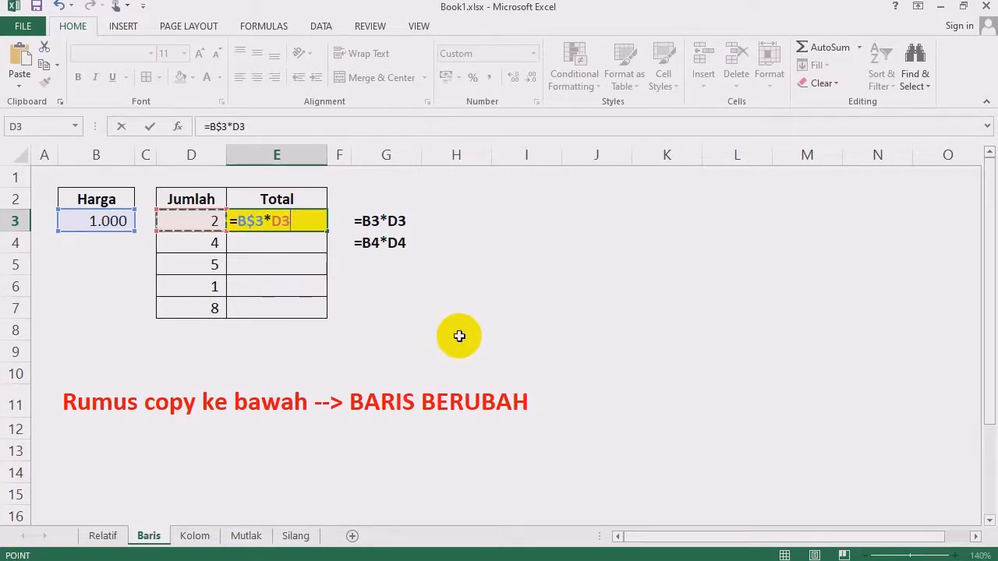
pyautogui.press('Return')
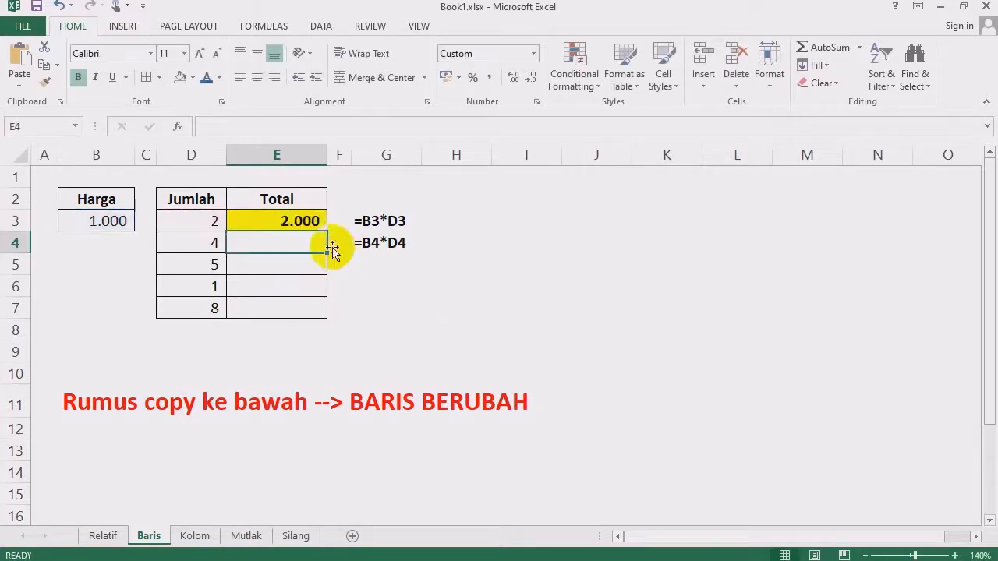
# - Copy the row-locked Total formula from E3 down through E7
pyautogui.click(315, 219)
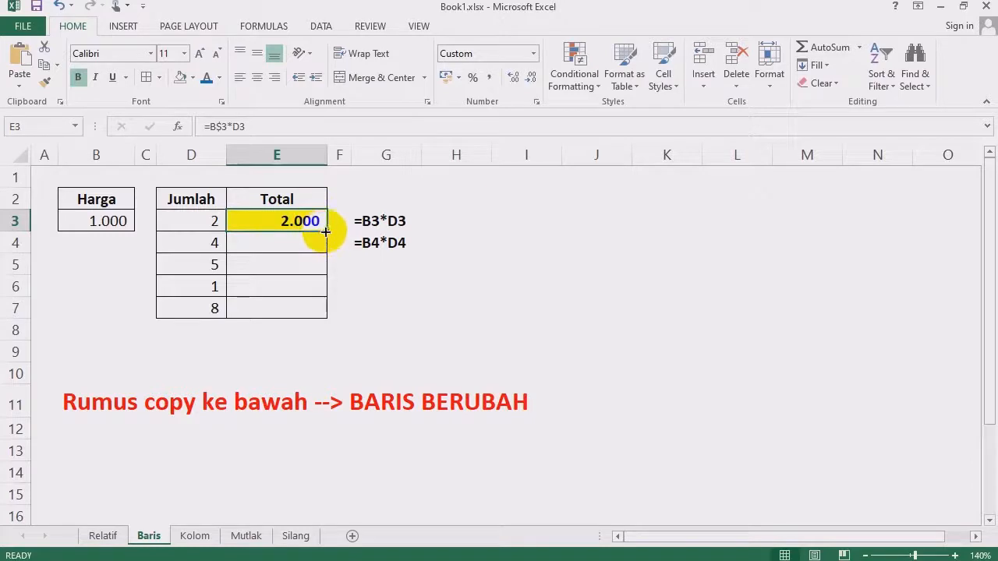
pyautogui.moveTo(326, 231); pyautogui.dragTo(321, 322)
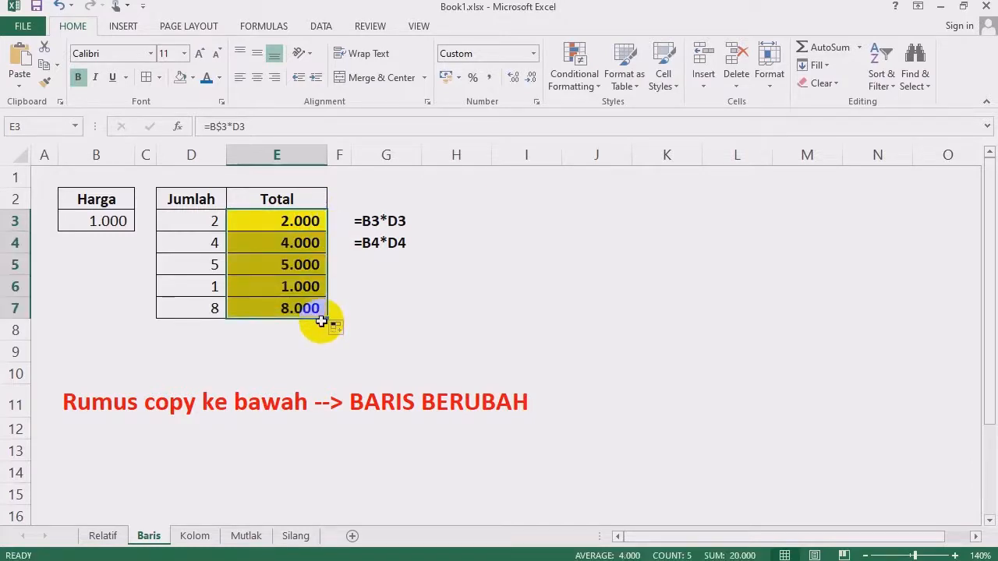
pyautogui.click(284, 223)
# - Clear the old formula texts in G3:G4 and record E3's formula in G3 as the text =B$3*D3
pyautogui.moveTo(356, 221); pyautogui.dragTo(380, 246)
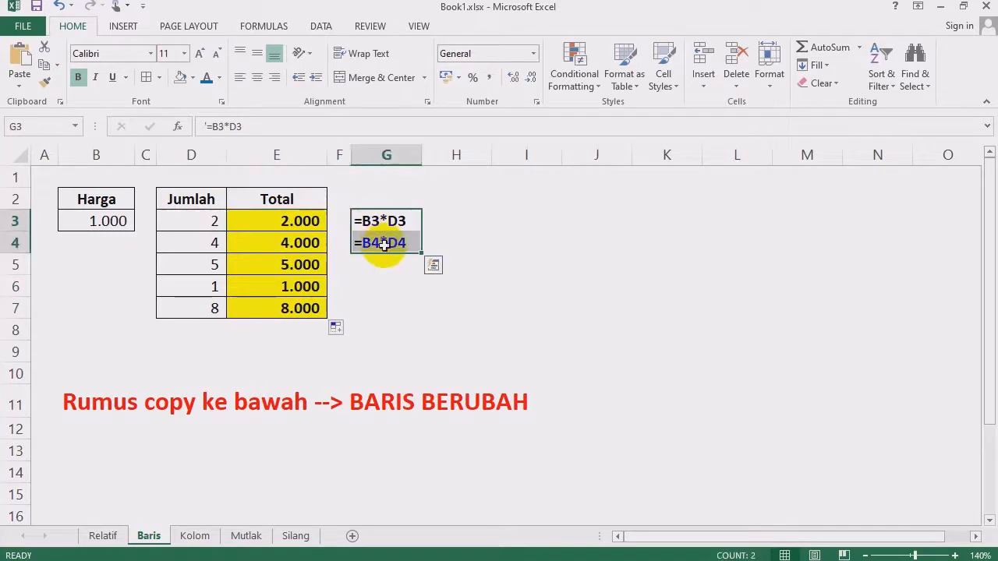
pyautogui.press('Delete')
pyautogui.click(290, 219)
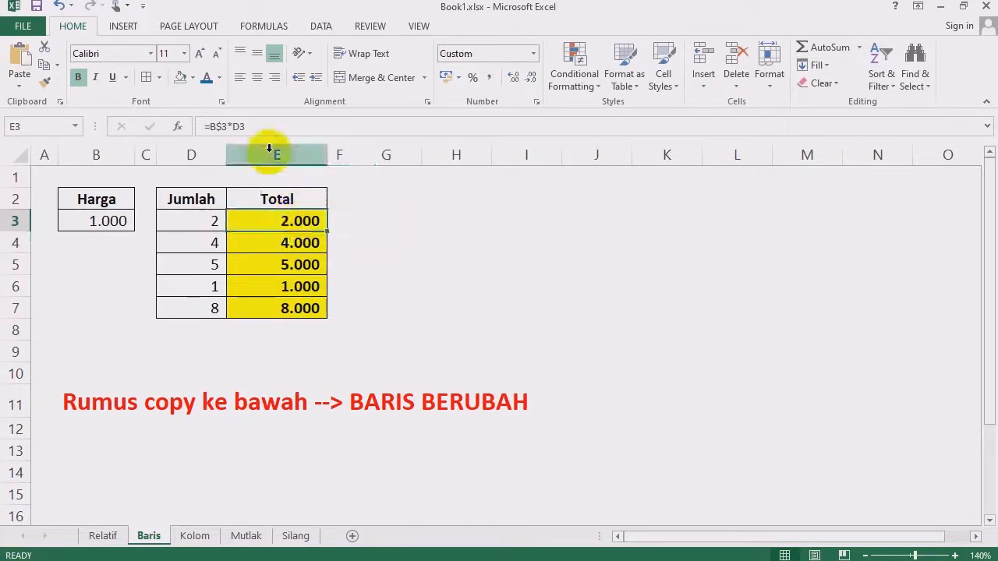
pyautogui.moveTo(260, 127); pyautogui.dragTo(200, 127)
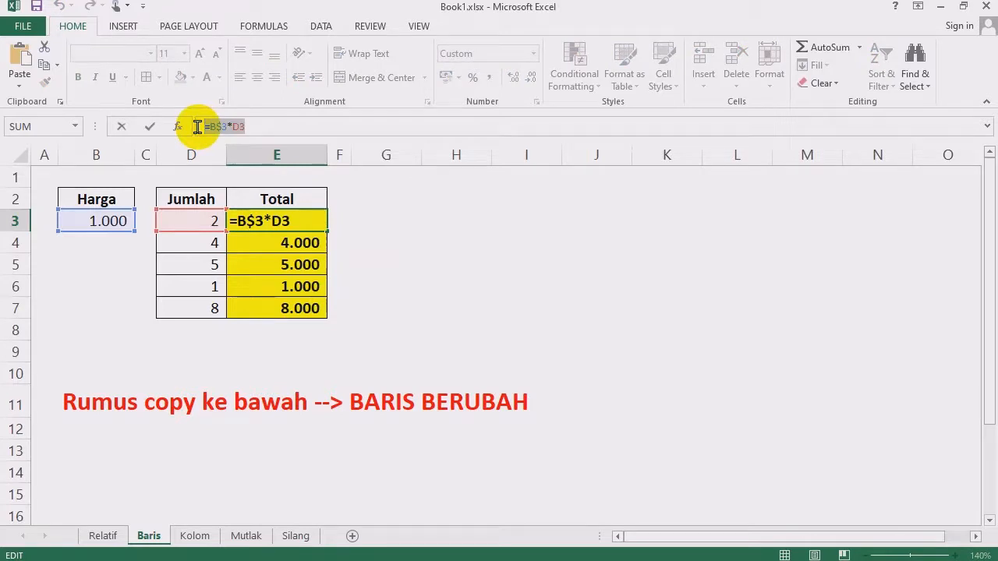
pyautogui.press('Escape')
pyautogui.click(399, 223)
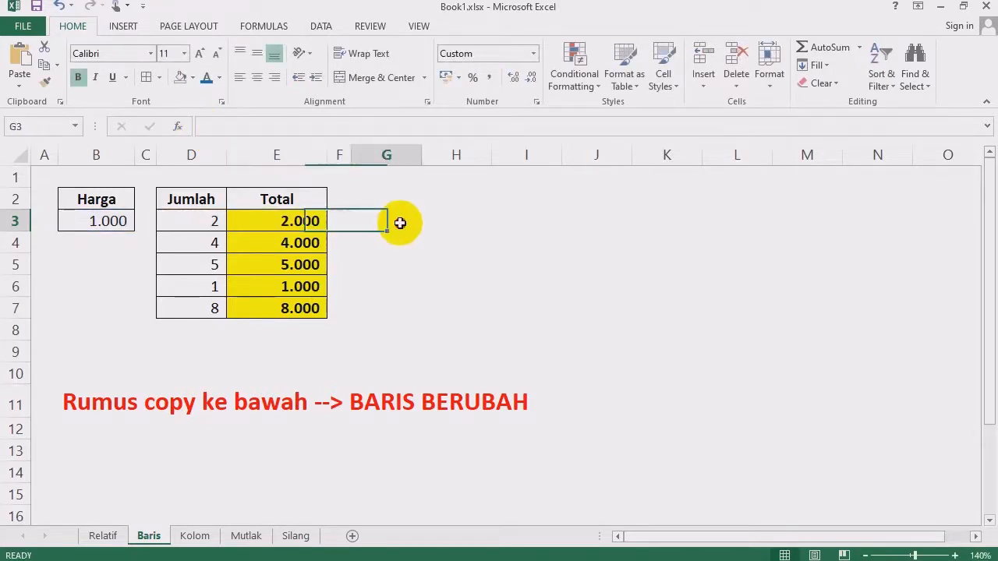
pyautogui.write("'")
pyautogui.hotkey('ctrl', 'v')
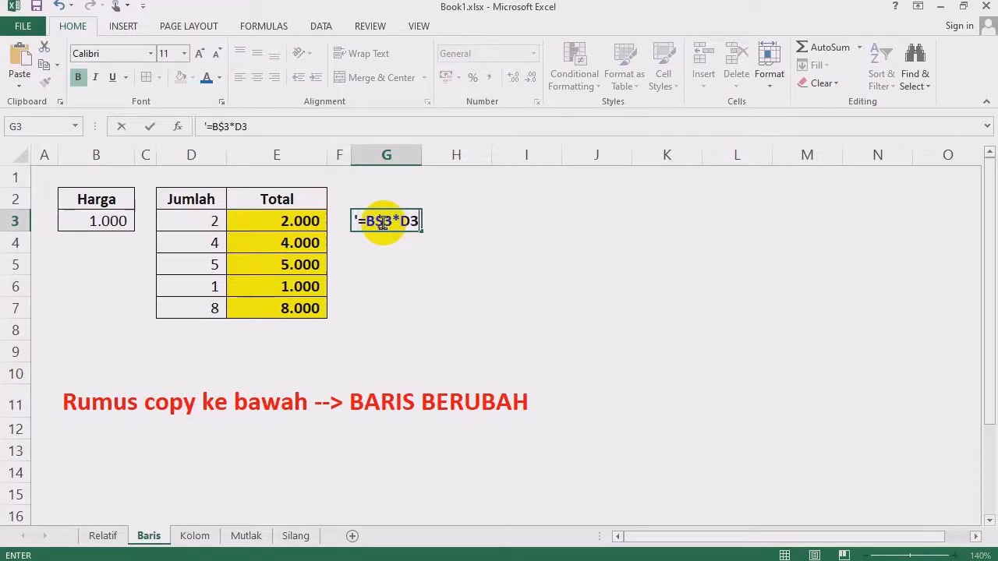
pyautogui.press('Return')
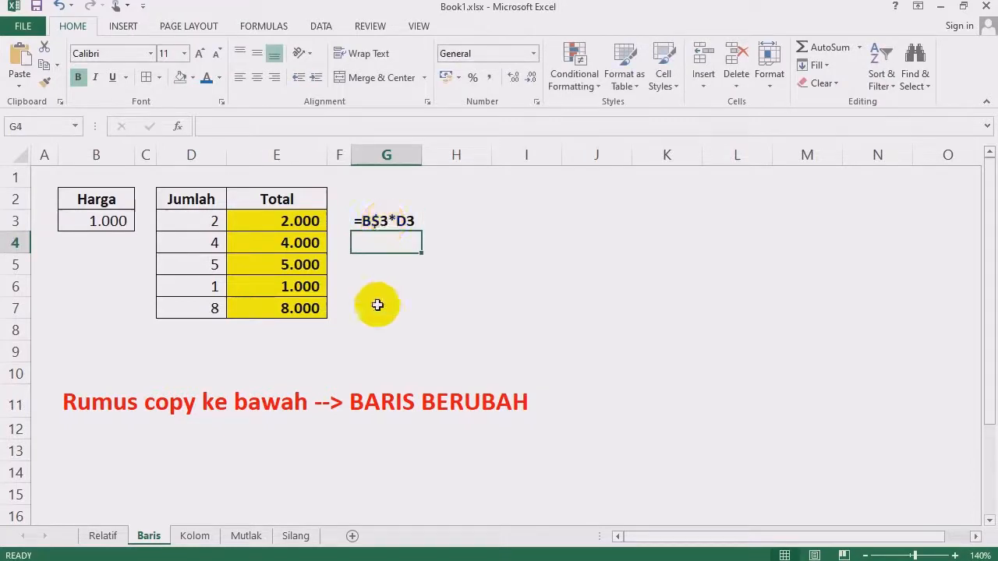
# - Record the copied Total formula from E4 in G4 as the text =B$3*D4
pyautogui.click(300, 242)
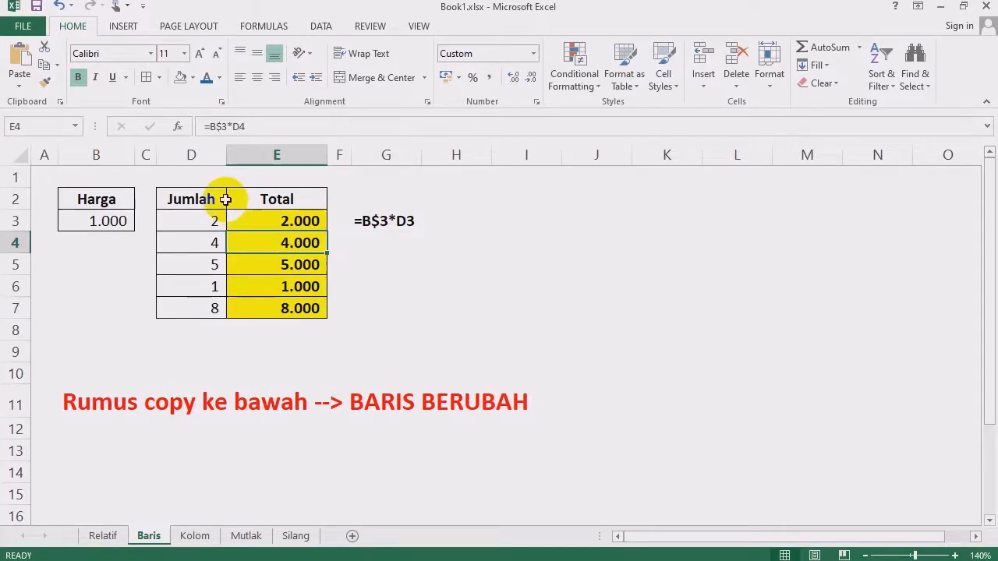
pyautogui.moveTo(260, 127); pyautogui.dragTo(194, 128)
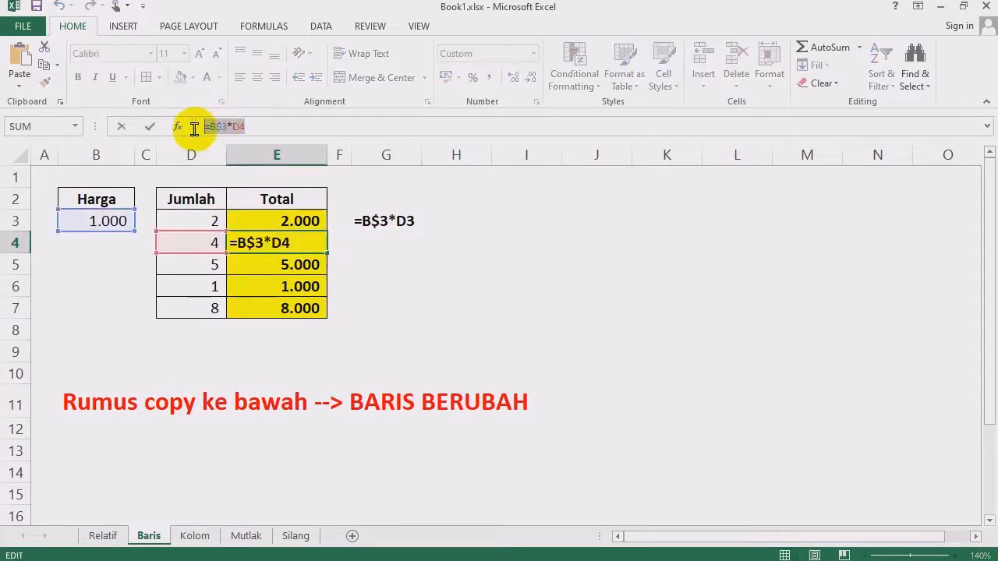
pyautogui.press('Escape')
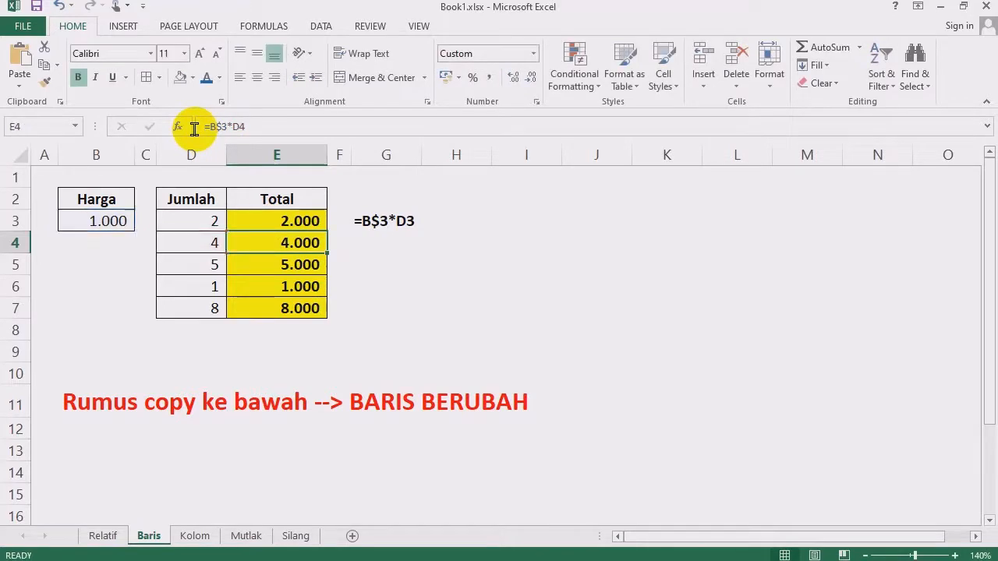
pyautogui.click(382, 251)
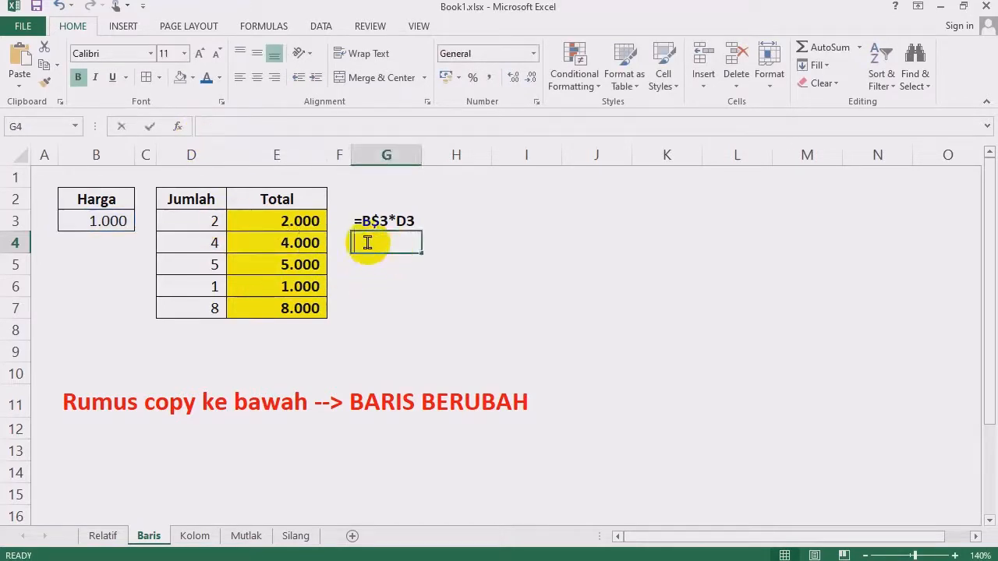
pyautogui.write("'")
pyautogui.hotkey('ctrl', 'v')
pyautogui.press('Return')
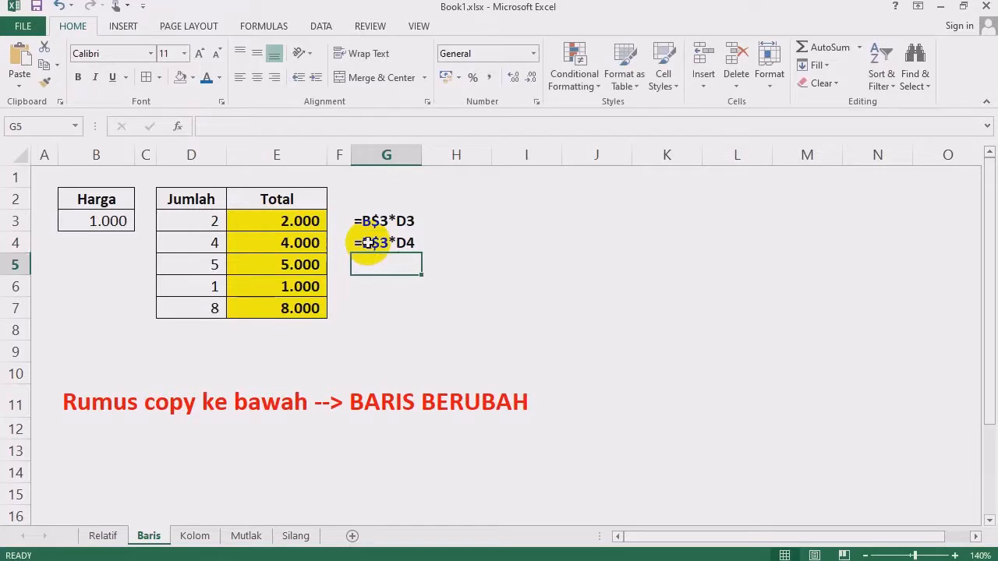
pyautogui.click(530, 265)
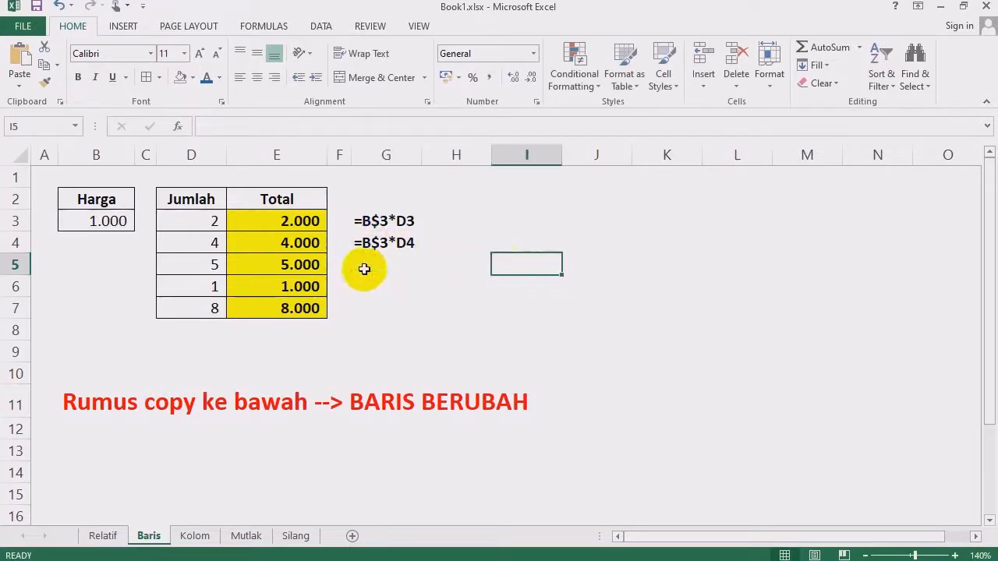
# - Clear the formula texts in G3:G4 and review the Harga cell B3 against the Total formula in E3
pyautogui.moveTo(361, 221); pyautogui.dragTo(382, 250)
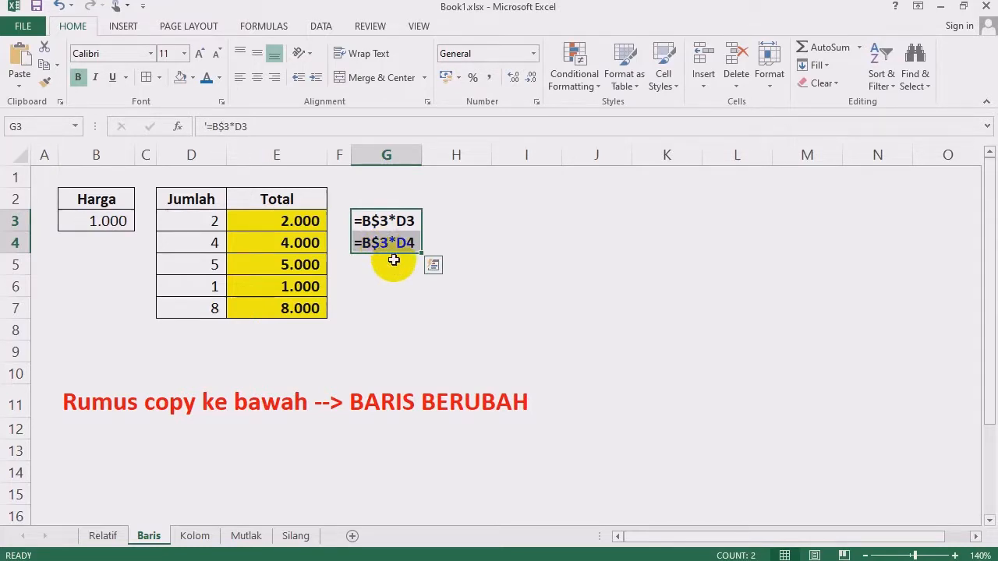
pyautogui.press('Delete')
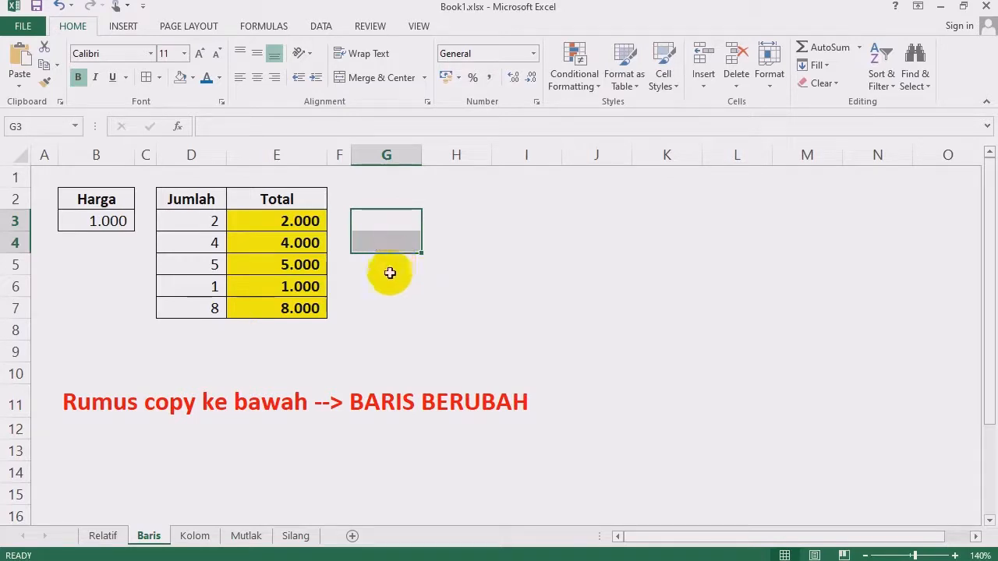
pyautogui.click(109, 220)
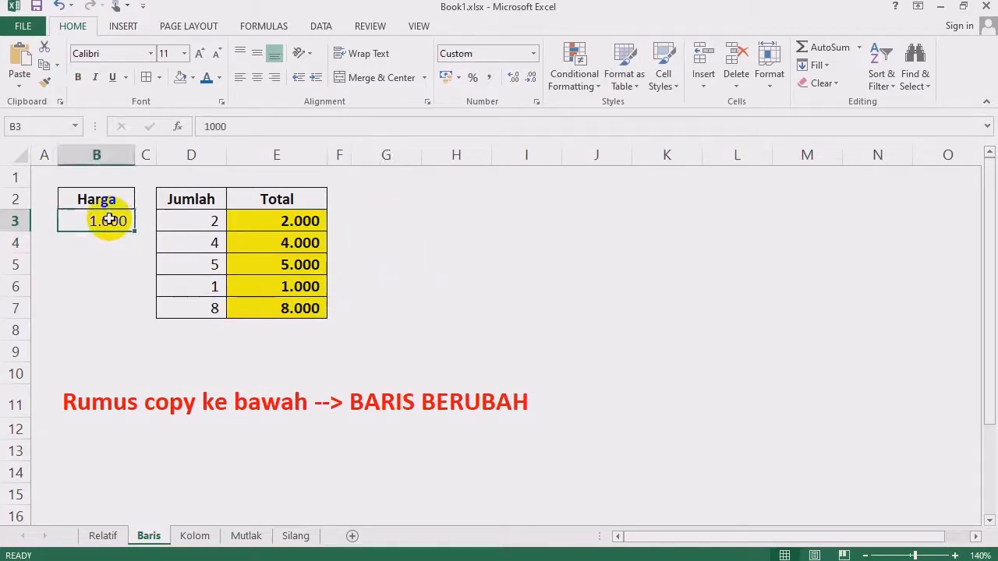
pyautogui.click(296, 221)
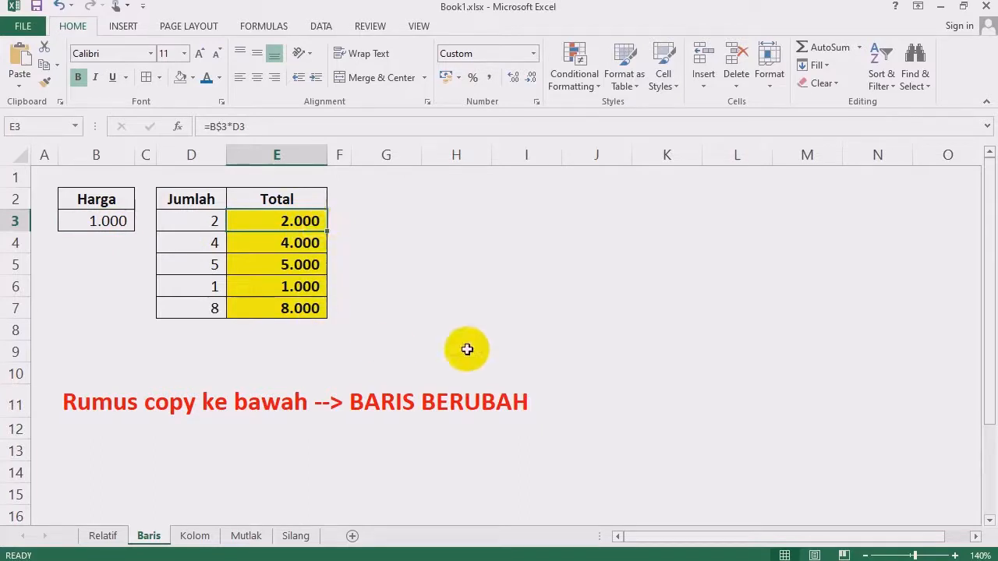
pyautogui.click(561, 357)
pyautogui.click(285, 221)
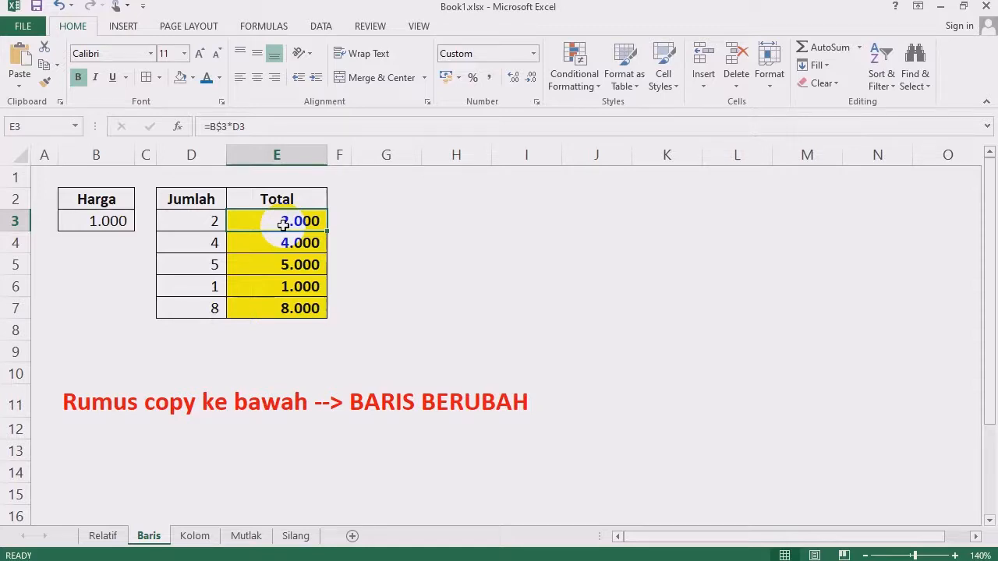
pyautogui.click(471, 242)
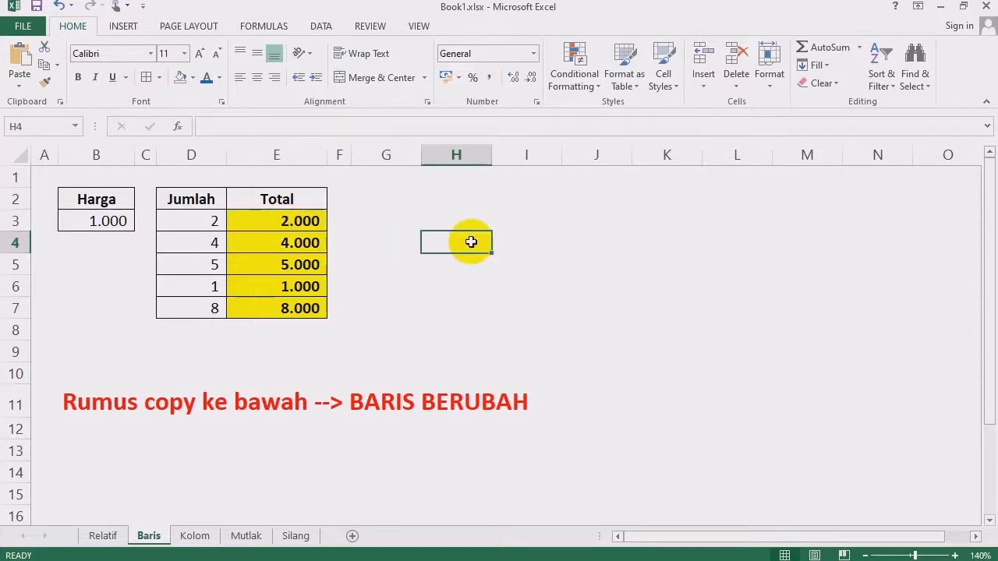
pyautogui.click(453, 321)
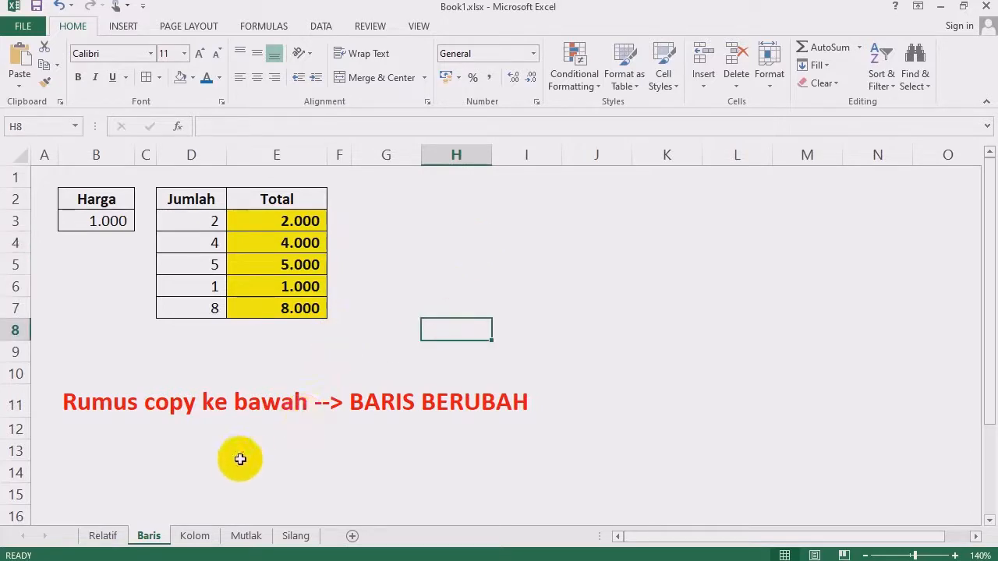
# - Open the Kolom sheet and examine its sideways-copy note, the Harga cells and the horizontal Jumlah and Total table
pyautogui.click(200, 544)
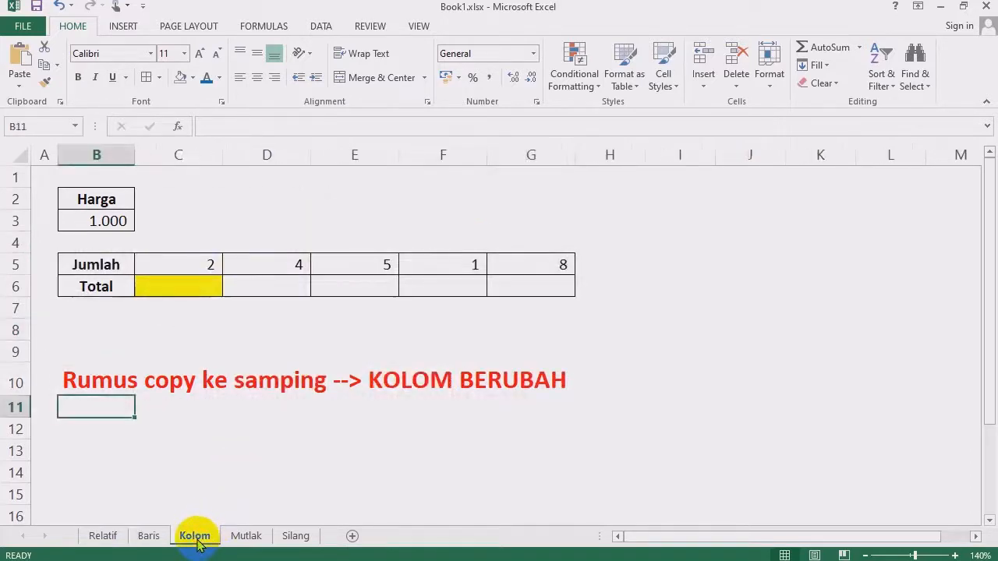
pyautogui.click(333, 478)
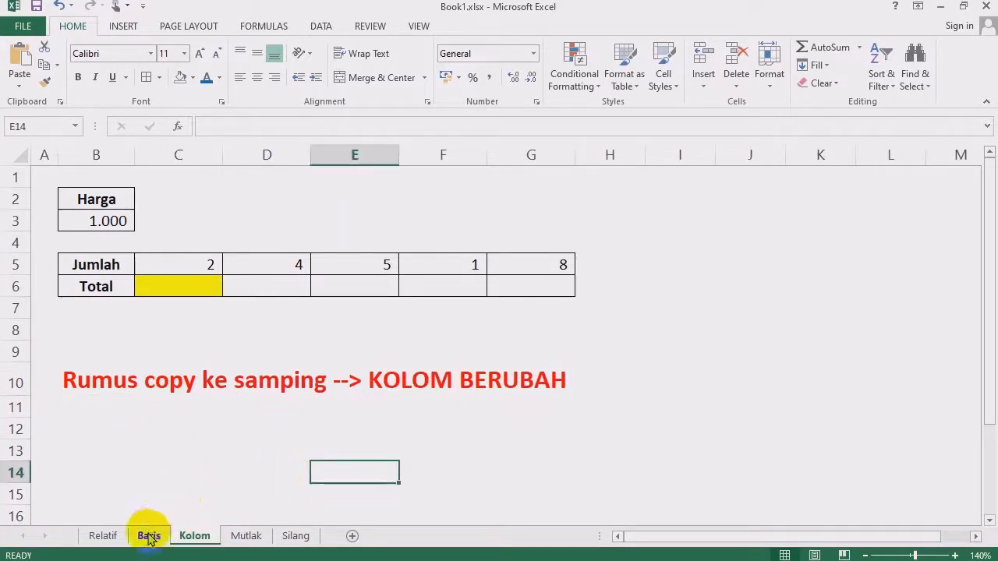
pyautogui.click(187, 380)
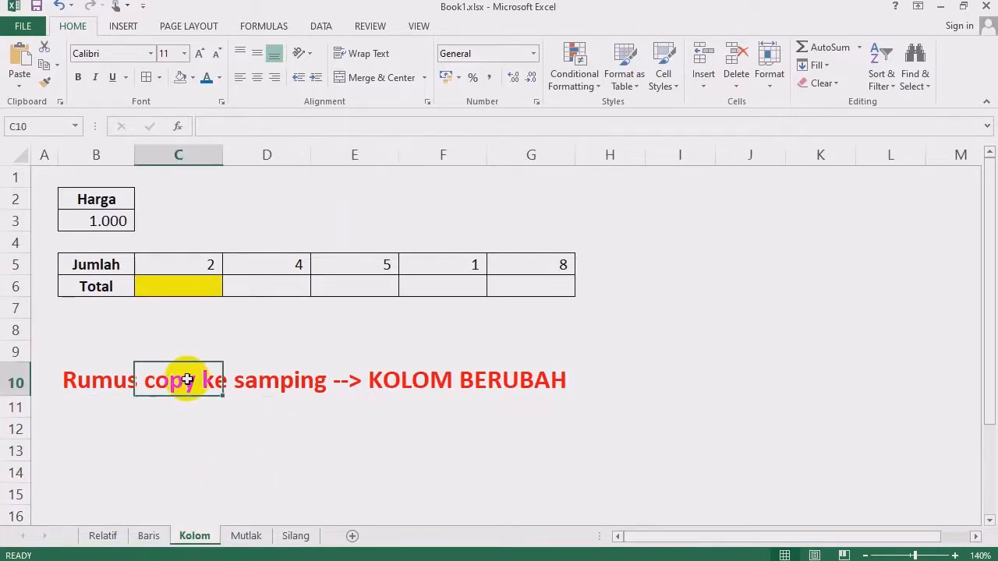
pyautogui.click(93, 330)
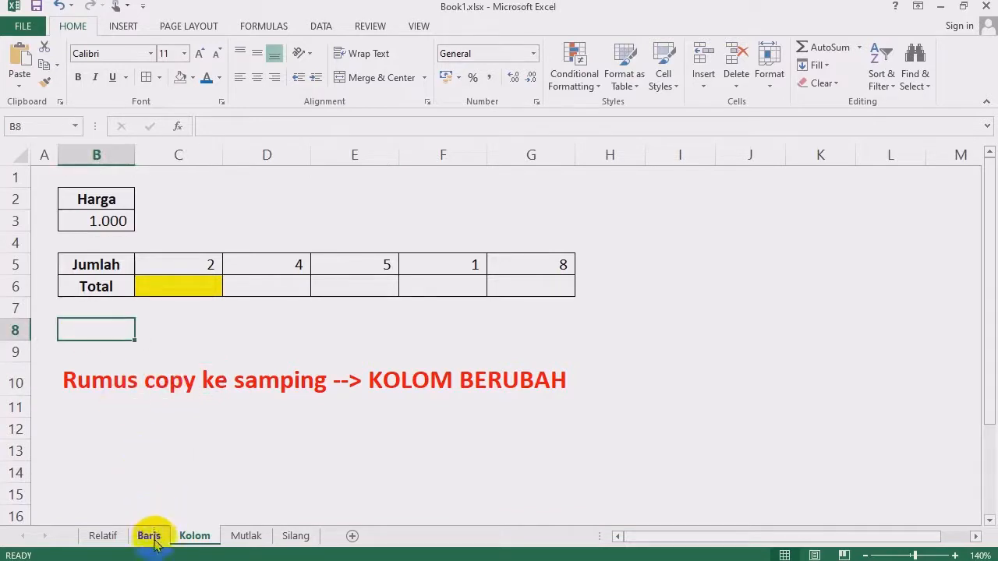
pyautogui.moveTo(101, 197); pyautogui.dragTo(109, 219)
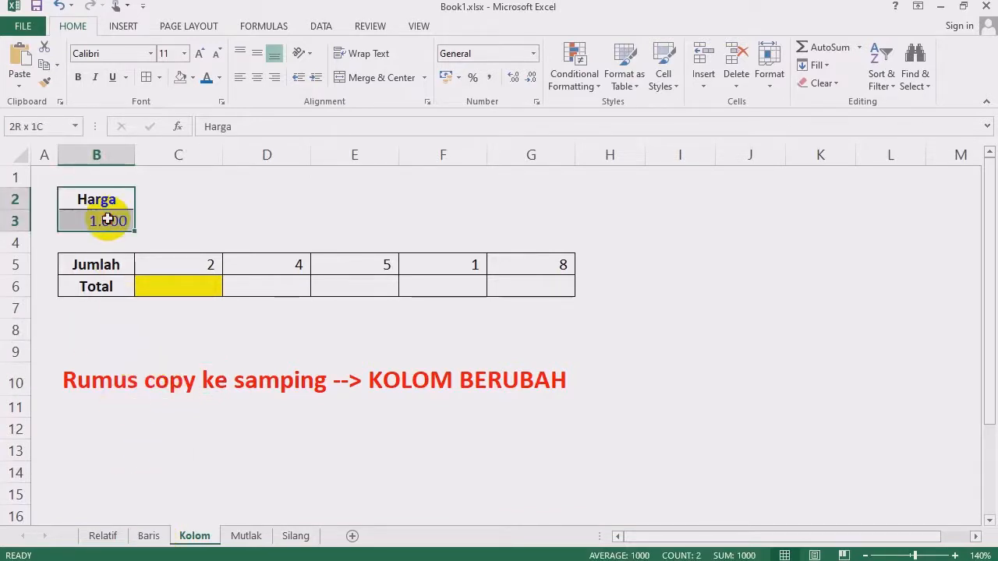
pyautogui.moveTo(92, 263); pyautogui.dragTo(452, 280)
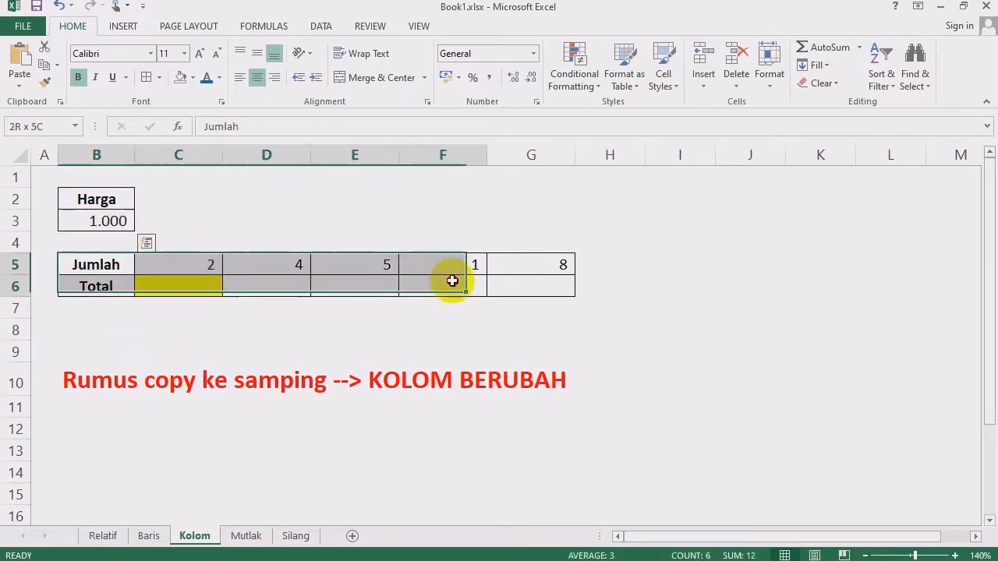
# - Return to the Baris sheet and compare the Harga cells B2:B3 with the vertical Jumlah column
pyautogui.click(148, 535)
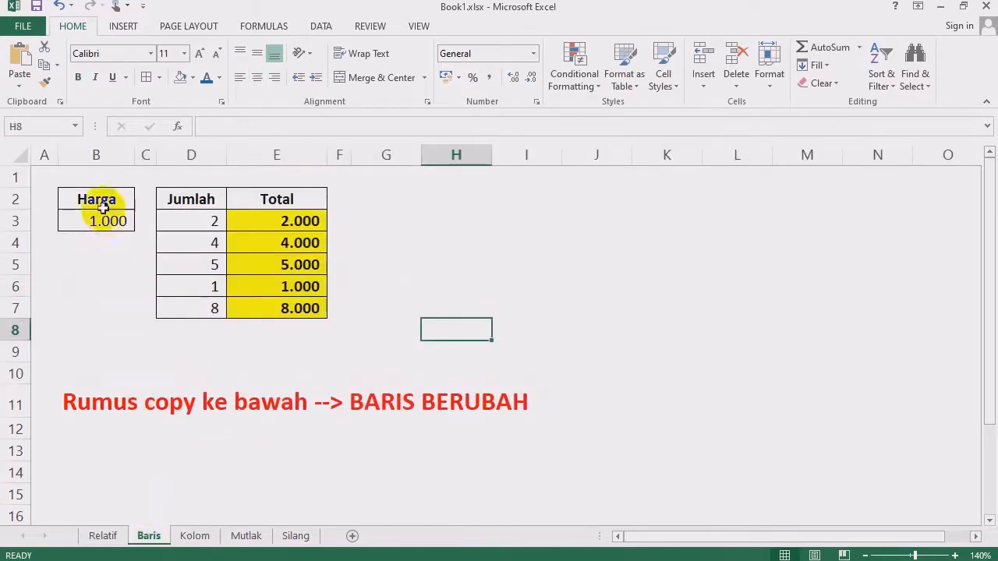
pyautogui.moveTo(100, 200); pyautogui.dragTo(97, 218)
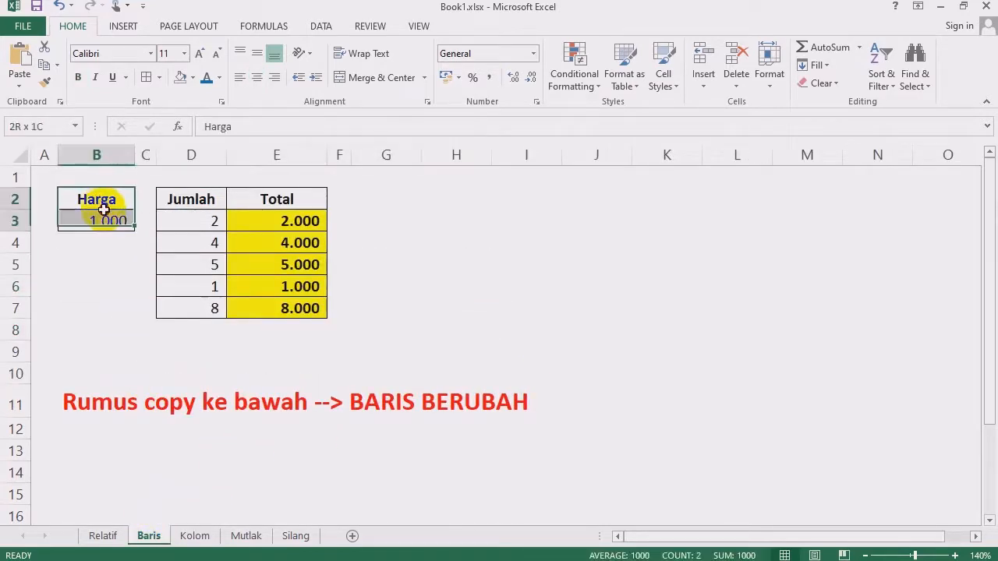
pyautogui.click(192, 198)
pyautogui.moveTo(193, 198); pyautogui.dragTo(192, 325)
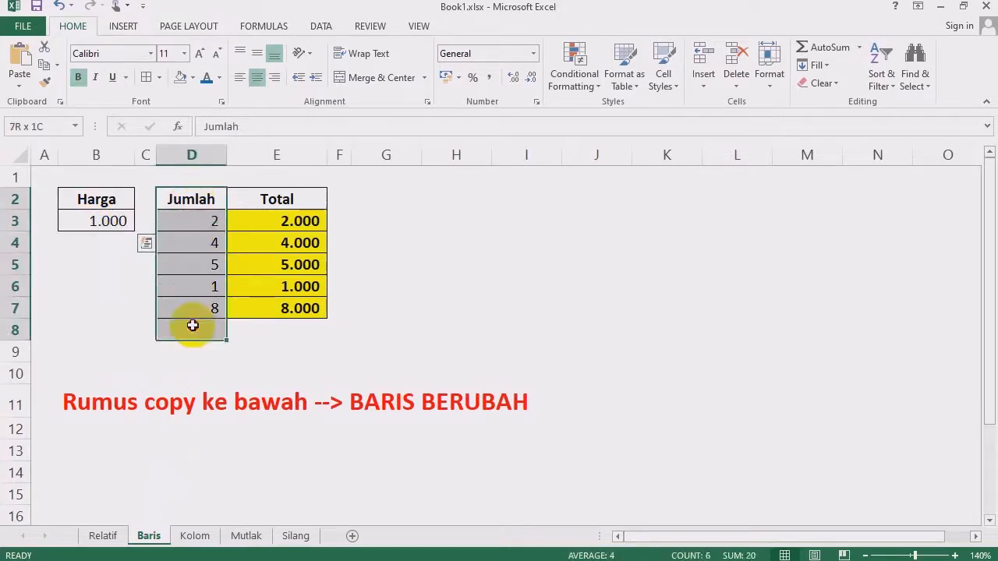
pyautogui.moveTo(109, 201); pyautogui.dragTo(111, 219)
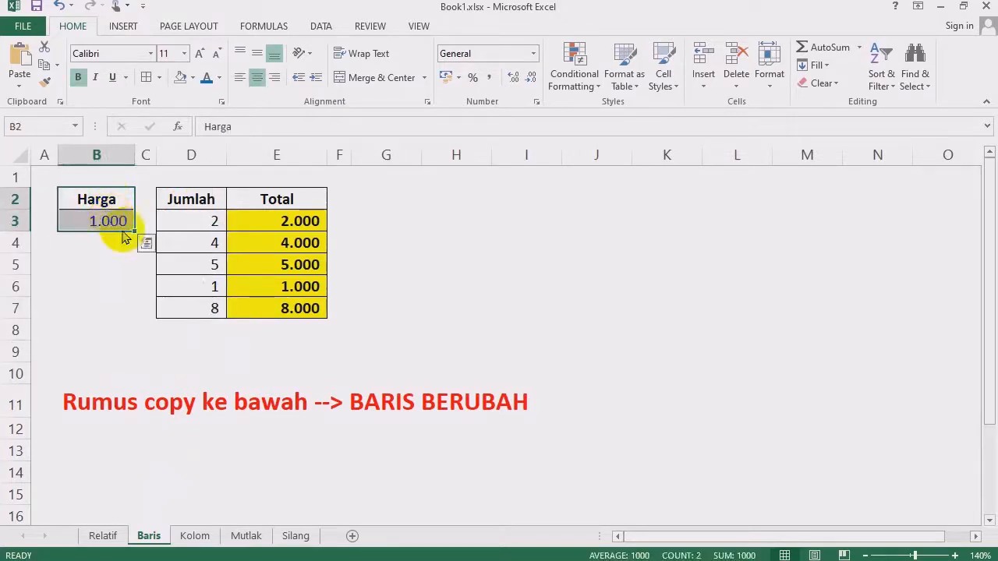
pyautogui.click(201, 199)
pyautogui.moveTo(201, 200); pyautogui.dragTo(203, 309)
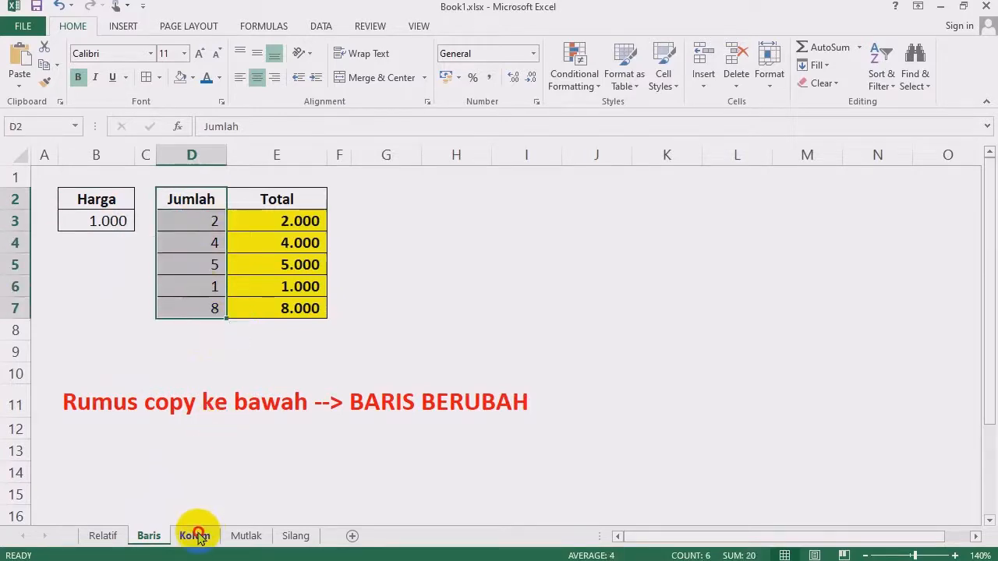
# - Compare the Kolom sheet's sideways-copy note with the Baris sheet's Jumlah and Total columns and the formula in E3
pyautogui.click(194, 534)
pyautogui.click(267, 378)
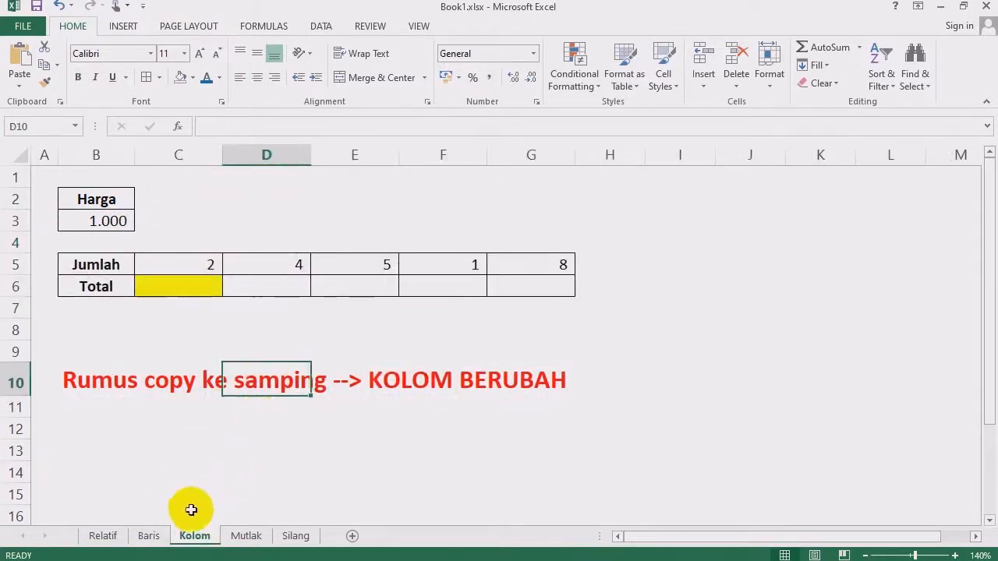
pyautogui.click(149, 536)
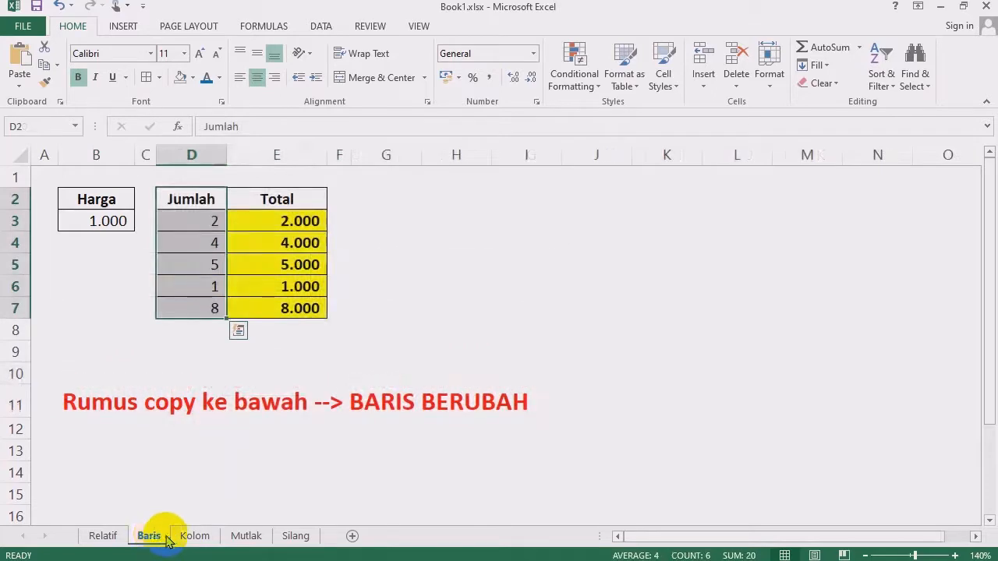
pyautogui.click(185, 348)
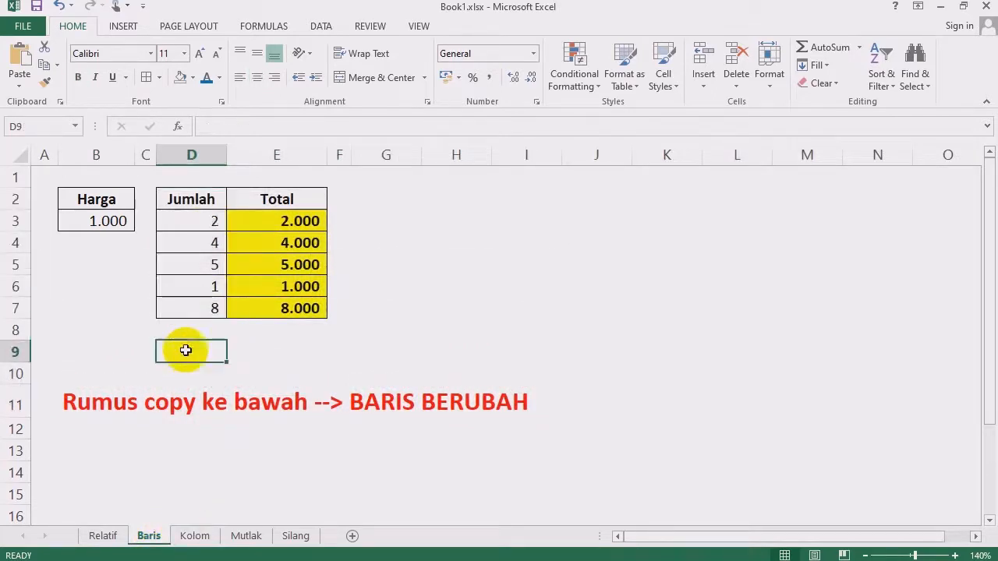
pyautogui.moveTo(185, 196); pyautogui.dragTo(185, 323)
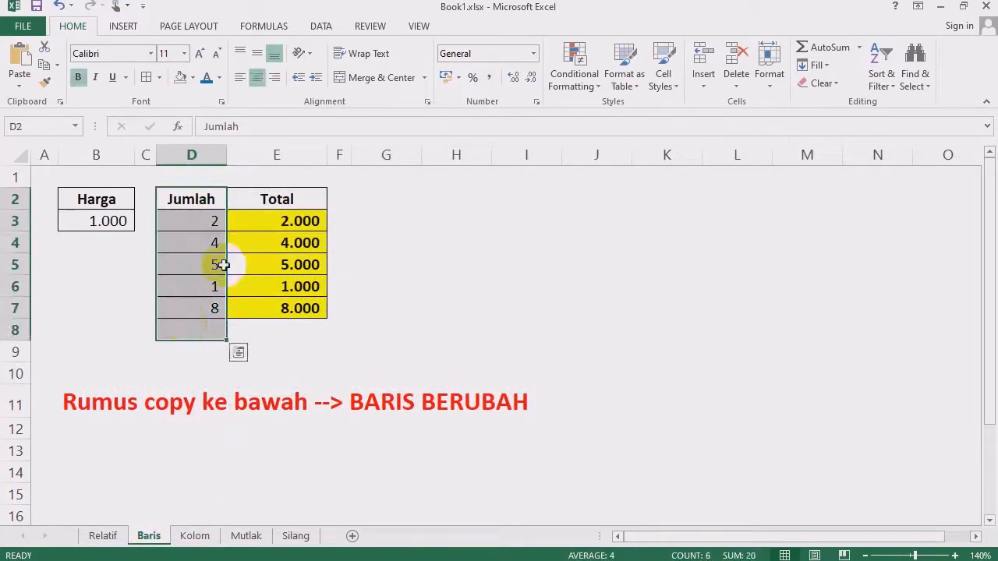
pyautogui.moveTo(189, 200); pyautogui.dragTo(190, 312)
pyautogui.moveTo(271, 198); pyautogui.dragTo(276, 315)
pyautogui.click(281, 229)
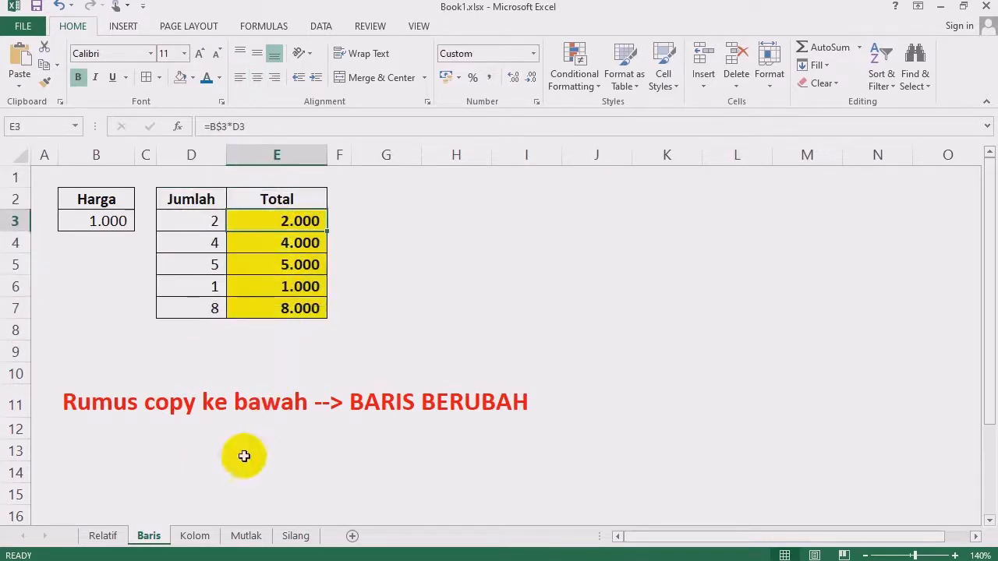
# - Review the Jumlah and Total rows on the Kolom sheet, including the sideways-copy note, Total cell C6 and the Harga heading
pyautogui.click(195, 535)
pyautogui.click(329, 454)
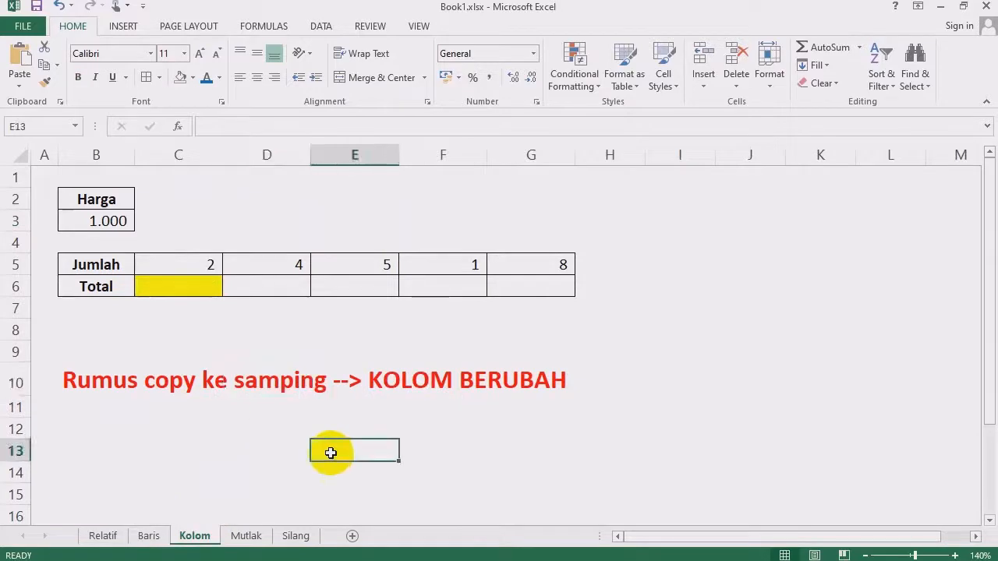
pyautogui.moveTo(109, 262); pyautogui.dragTo(497, 265)
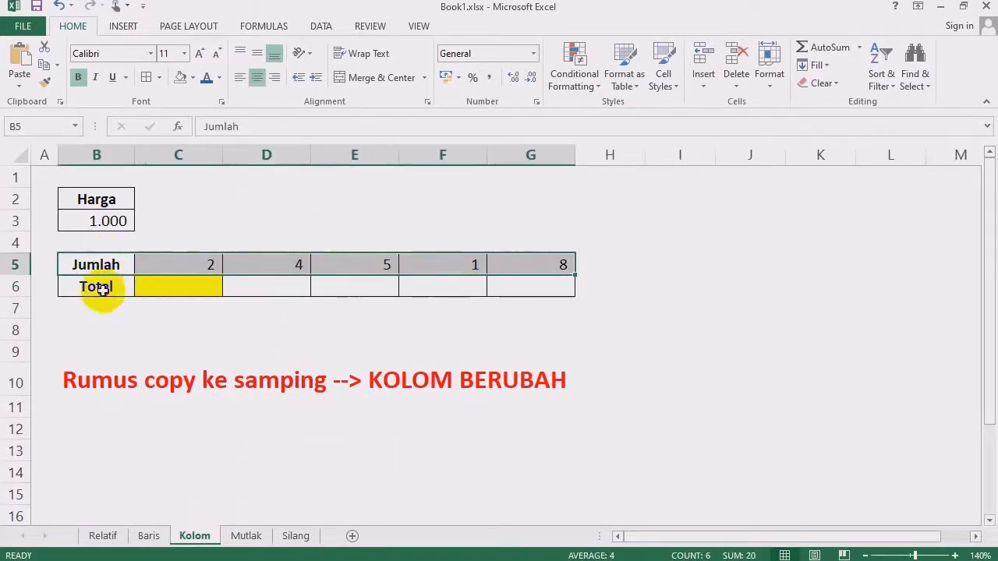
pyautogui.moveTo(96, 286); pyautogui.dragTo(499, 302)
pyautogui.click(234, 379)
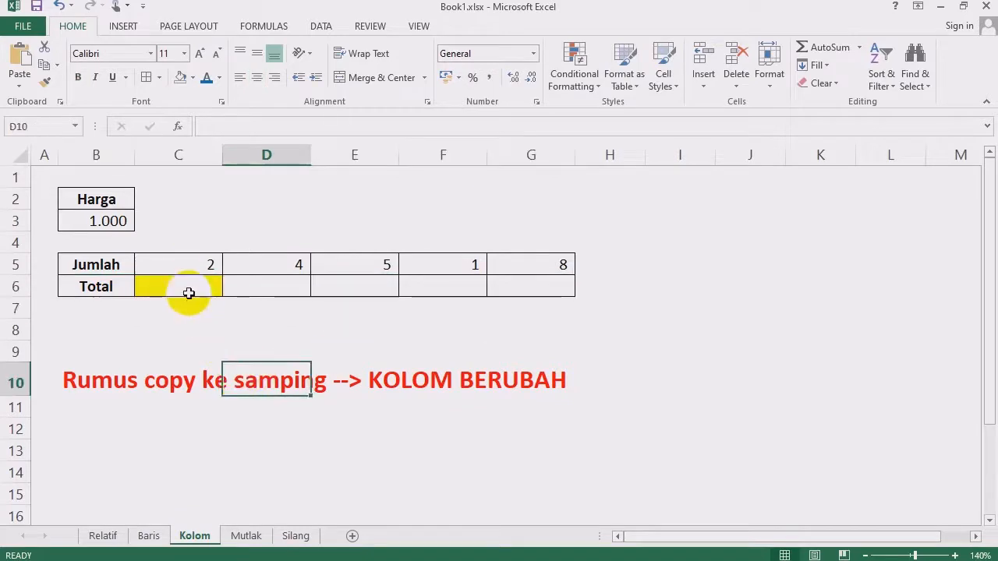
pyautogui.click(187, 283)
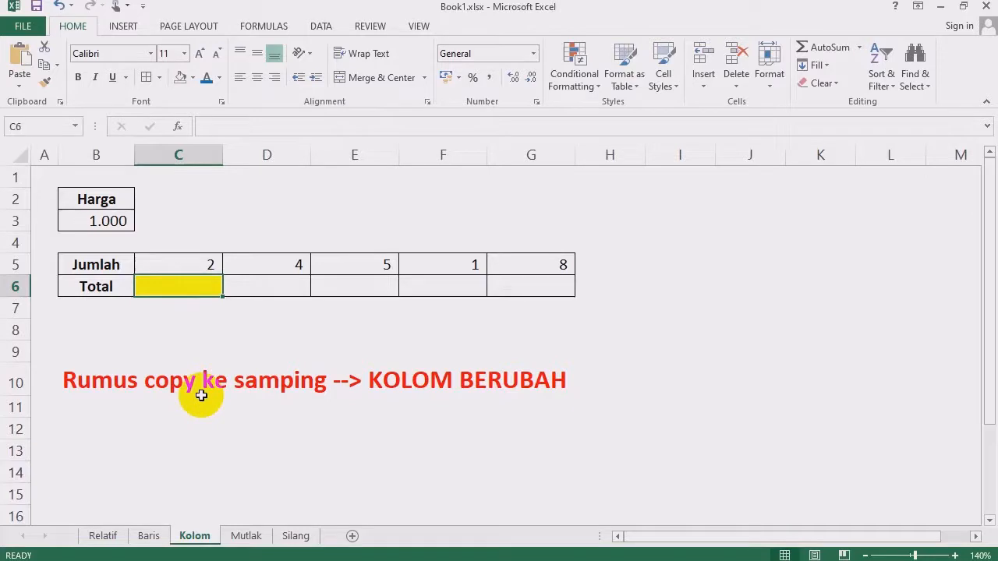
pyautogui.click(211, 347)
pyautogui.click(195, 289)
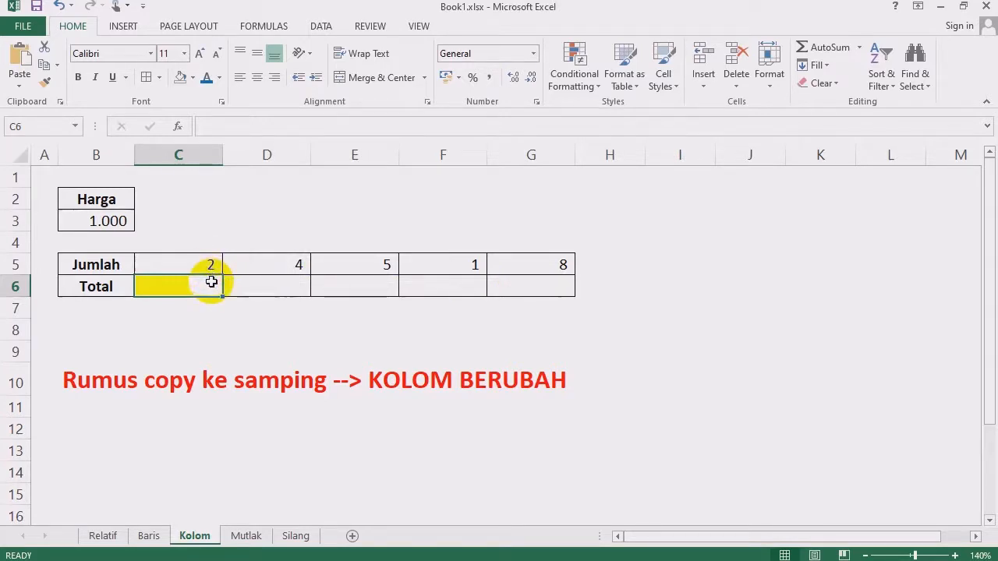
pyautogui.moveTo(106, 199); pyautogui.dragTo(441, 198)
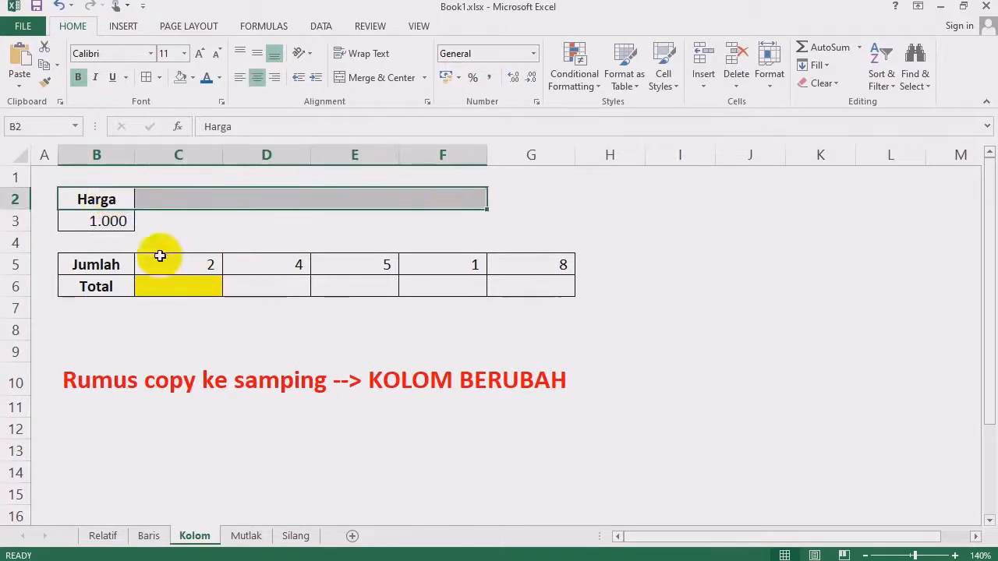
pyautogui.click(107, 261)
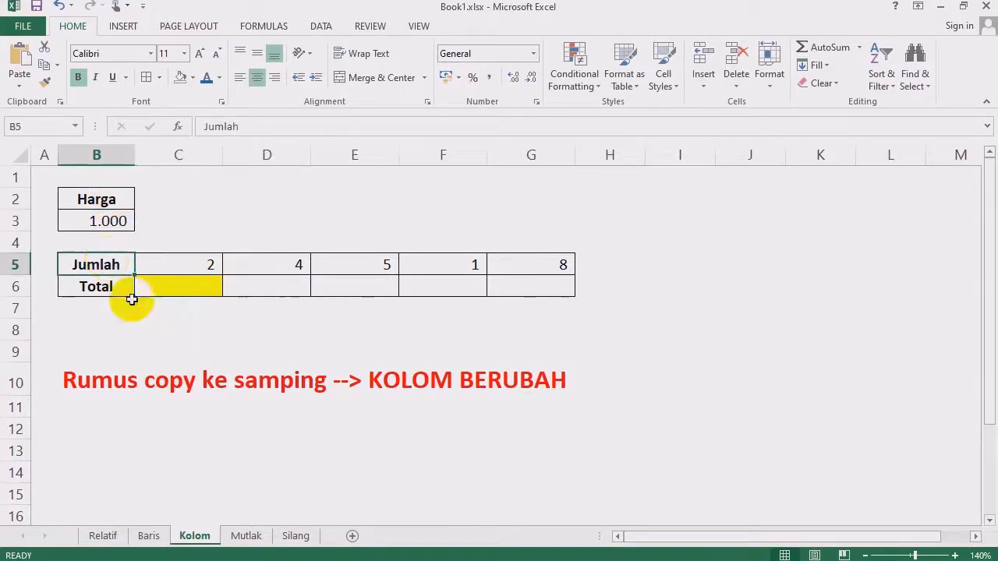
# - Enter the Total formula =B3*C5 in cell C6 of the Kolom sheet
pyautogui.click(168, 284)
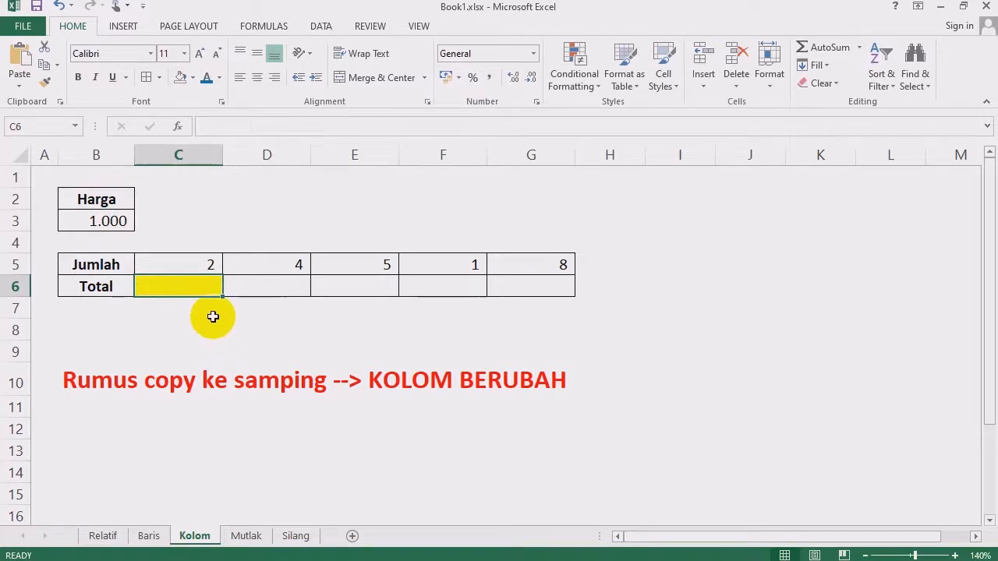
pyautogui.write('=')
pyautogui.press('Escape')
pyautogui.write('=')
pyautogui.click(99, 220)
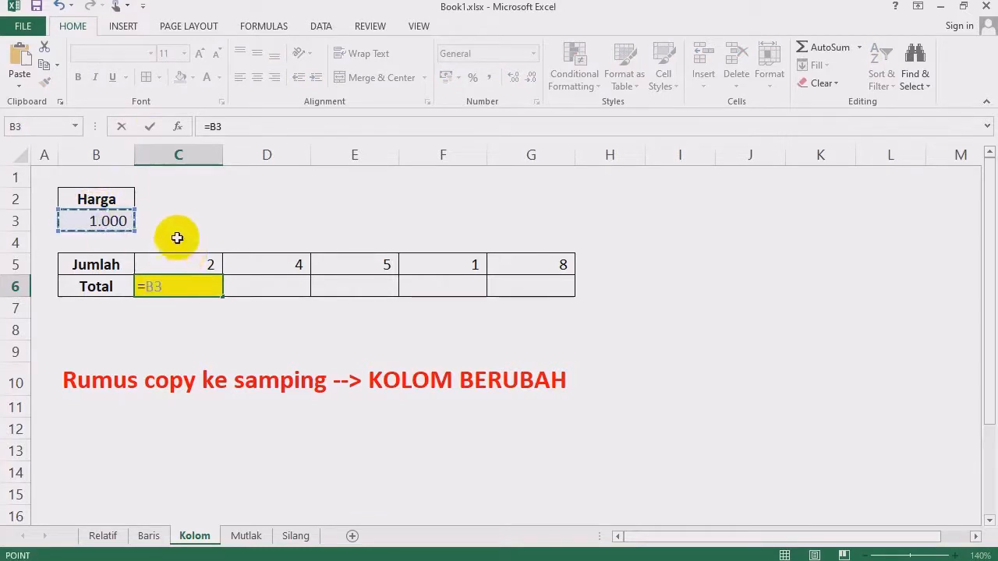
pyautogui.write('*')
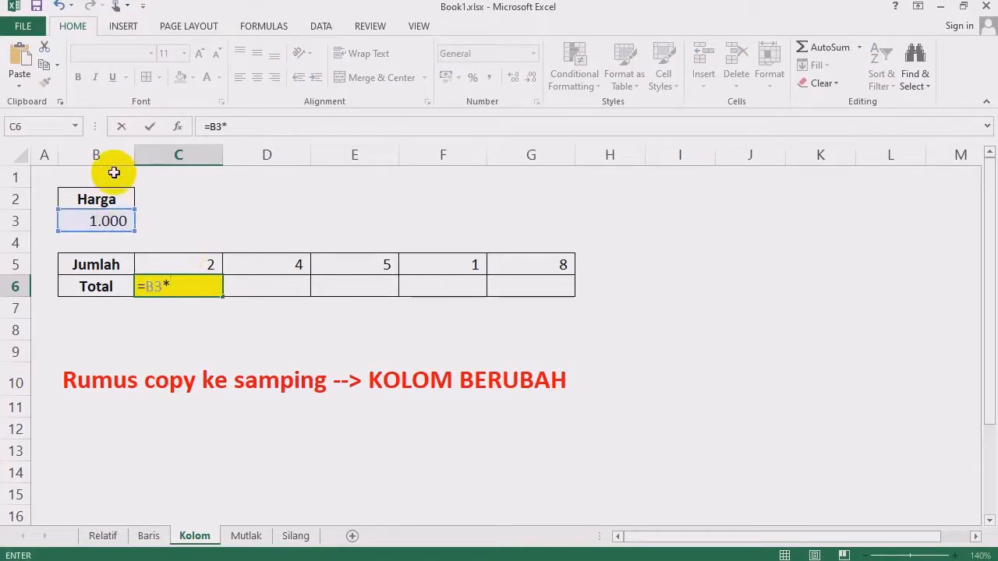
pyautogui.click(194, 266)
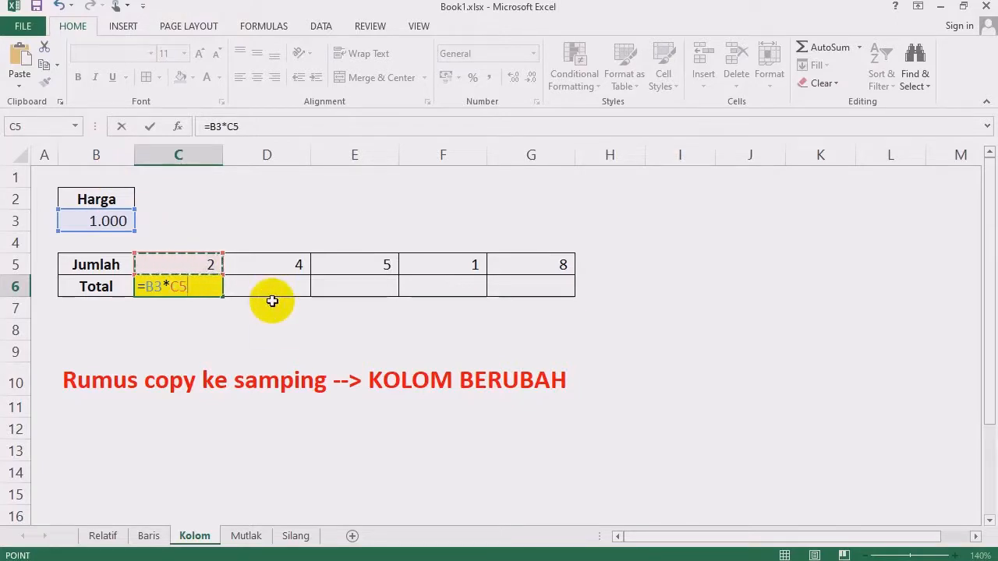
pyautogui.press('Return')
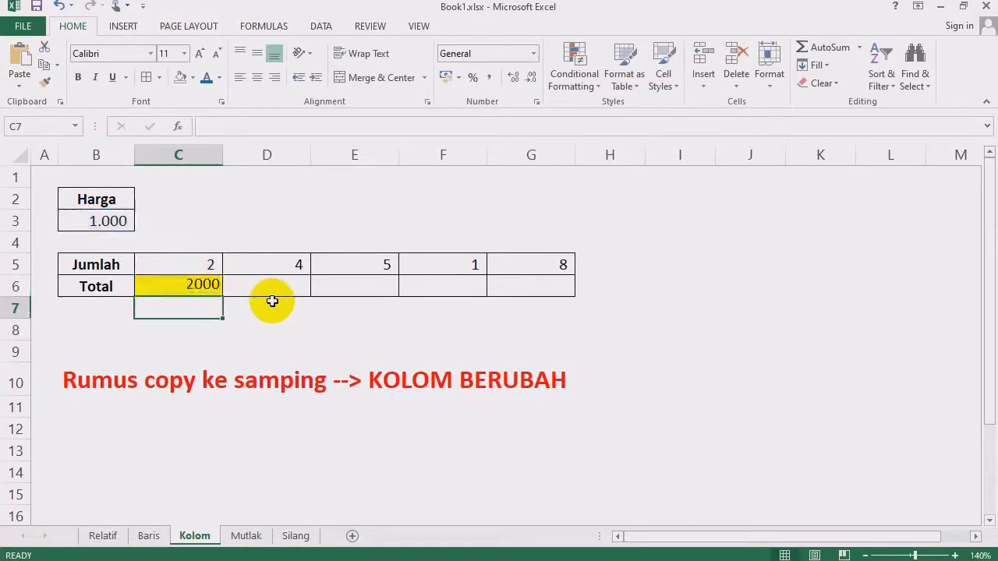
# - Format C6 as bold comma style without decimals and copy its Total formula across through G6
pyautogui.click(199, 287)
pyautogui.click(489, 78)
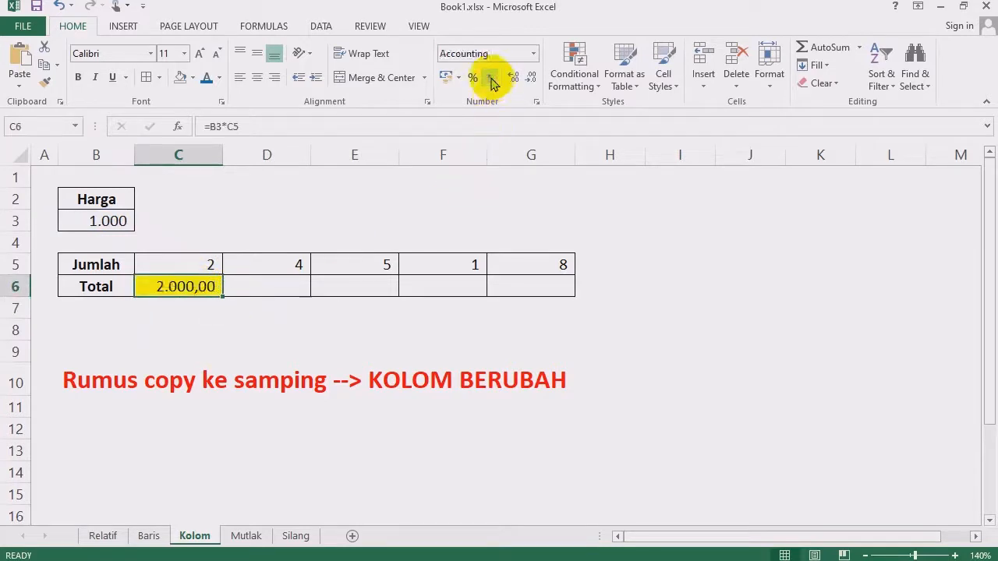
pyautogui.click(530, 76)
pyautogui.click(529, 77)
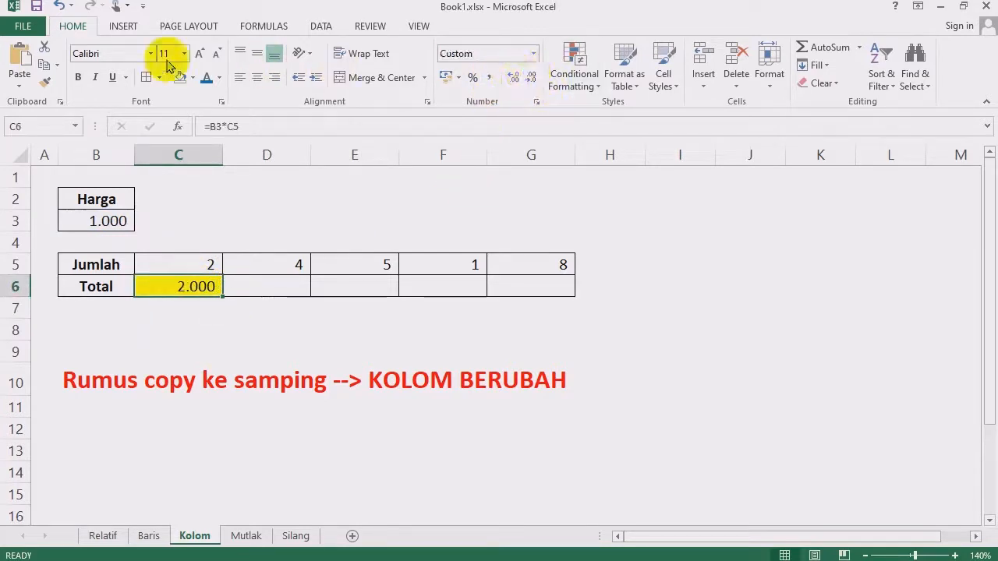
pyautogui.click(76, 78)
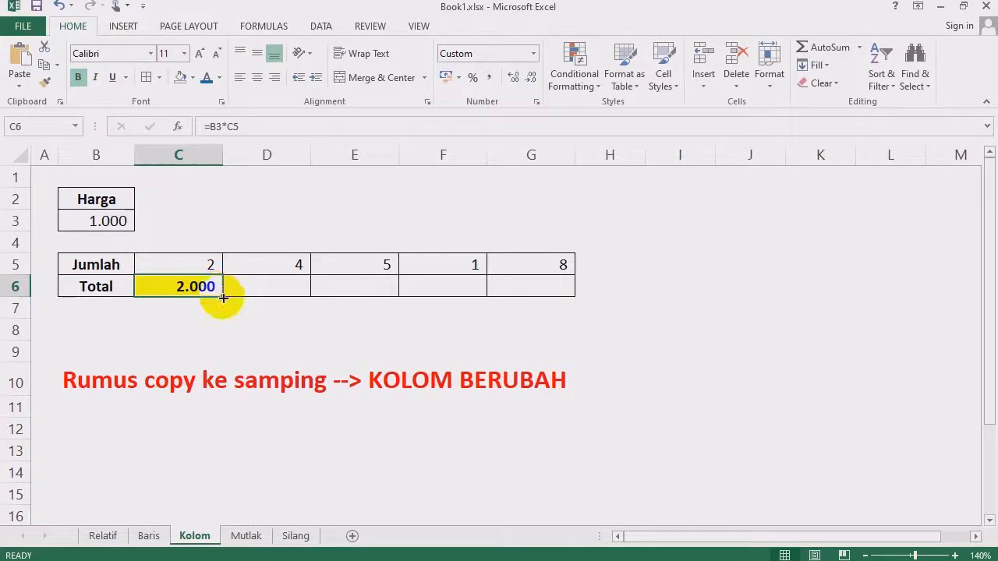
pyautogui.moveTo(224, 296); pyautogui.dragTo(560, 307)
pyautogui.click(720, 265)
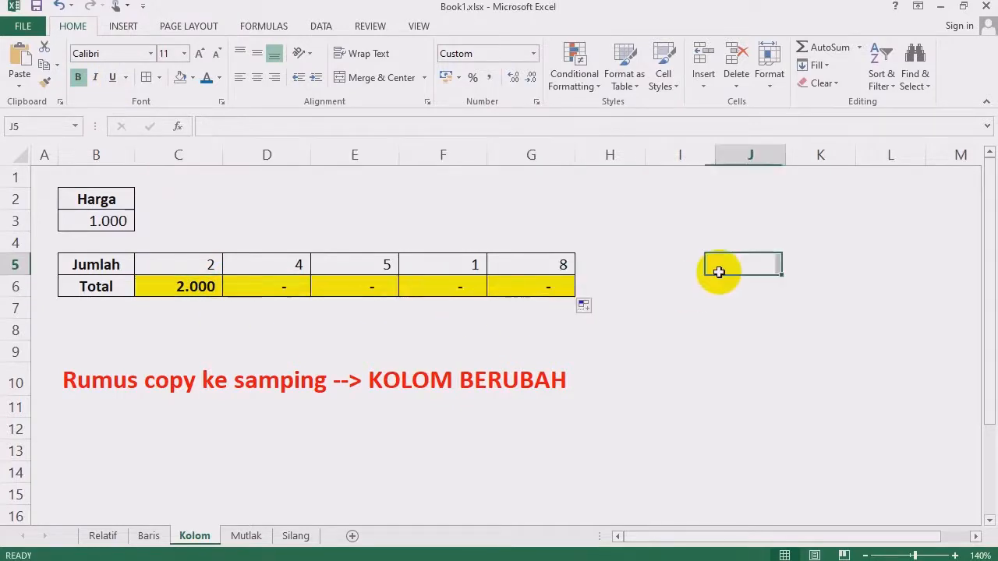
# - Compare the cell references in the Total formulas of C6 and D6 with the Harga and Jumlah cells they use
pyautogui.click(183, 289)
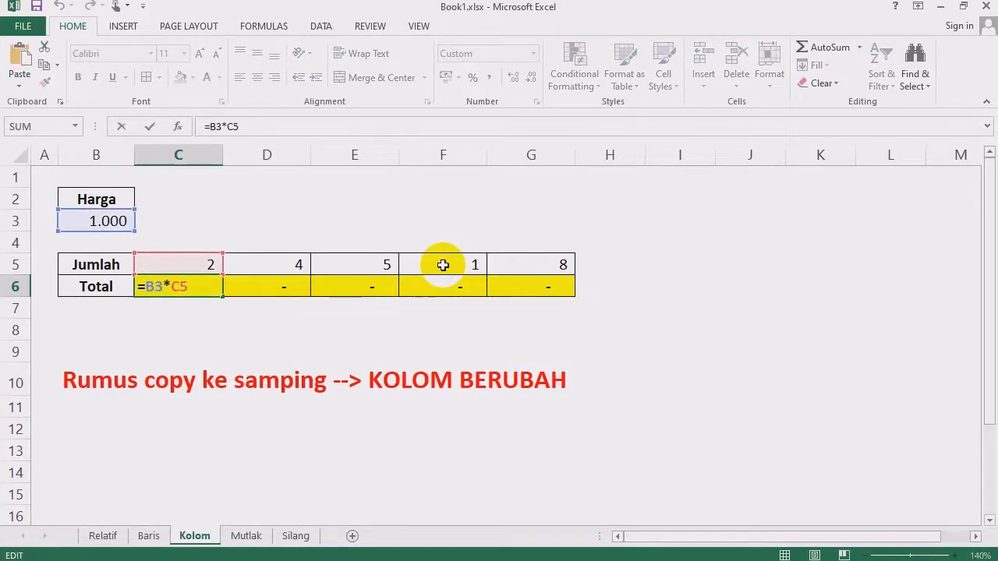
pyautogui.hotkey('ctrl', 'Return')
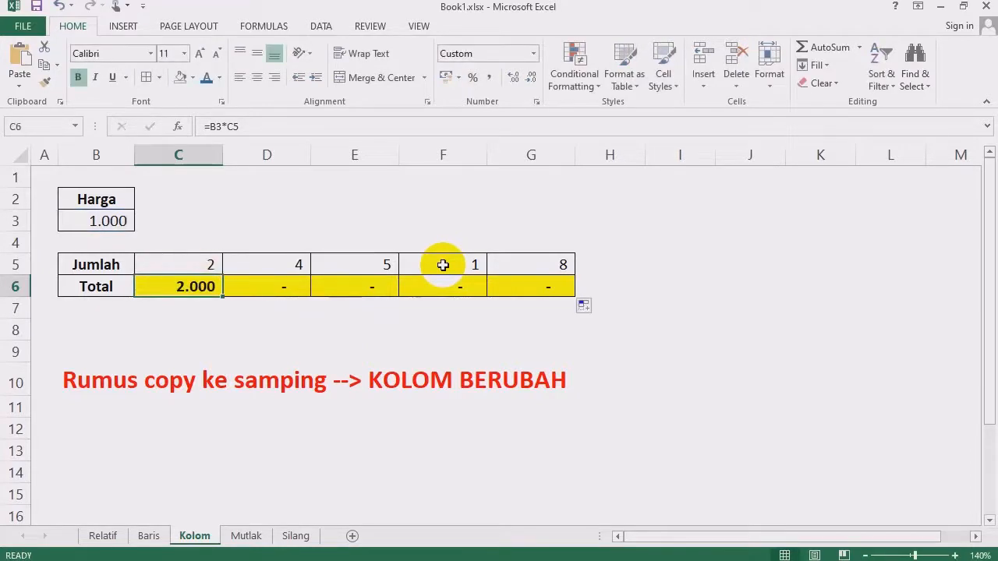
pyautogui.press('Right')
pyautogui.press('F2')
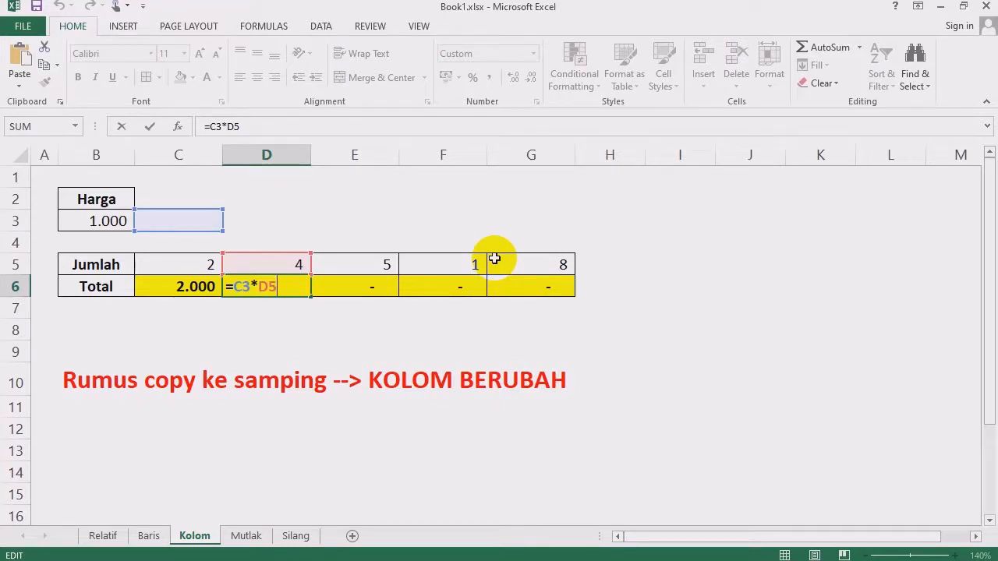
pyautogui.press('Escape')
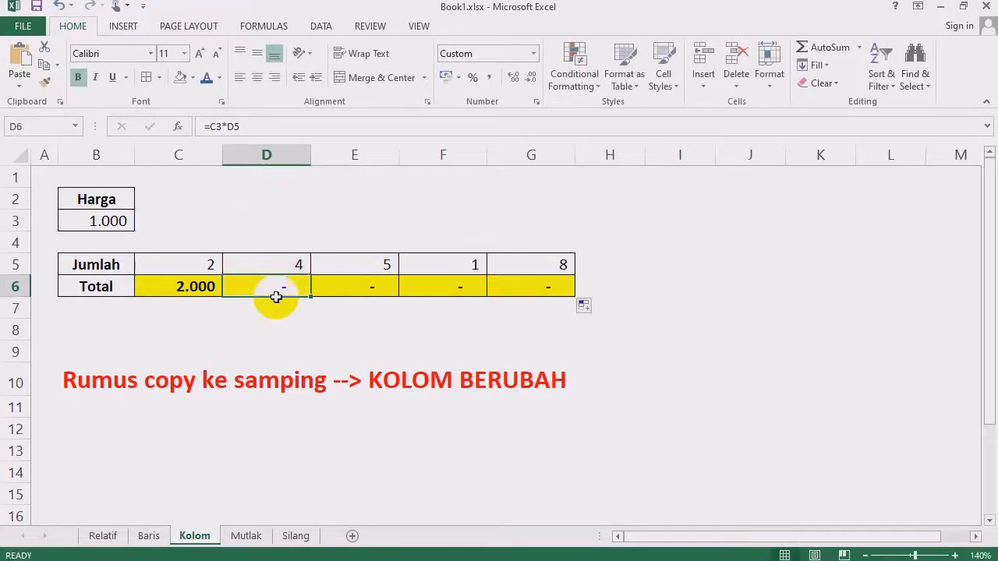
pyautogui.click(196, 287)
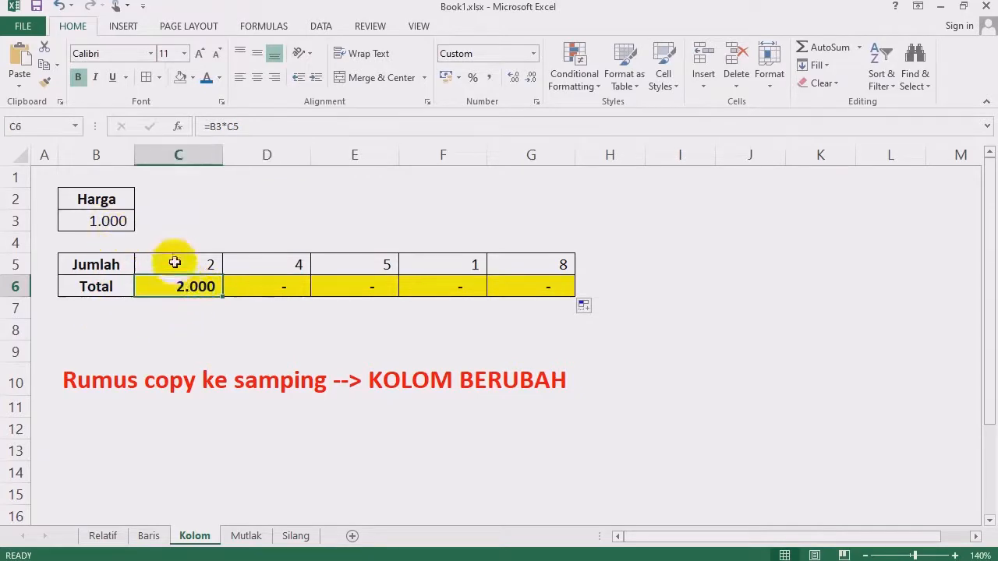
pyautogui.click(183, 263)
pyautogui.click(267, 285)
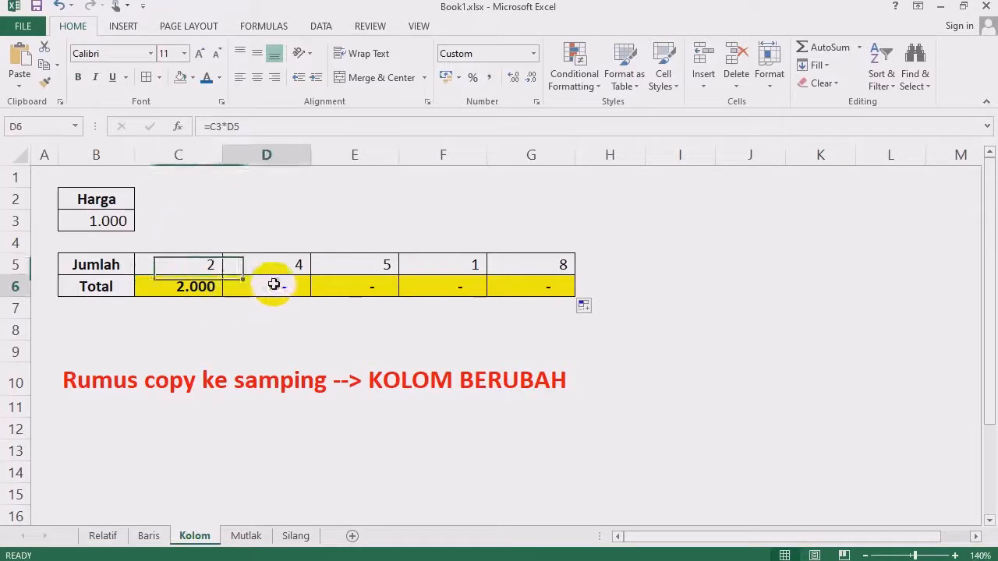
pyautogui.click(273, 262)
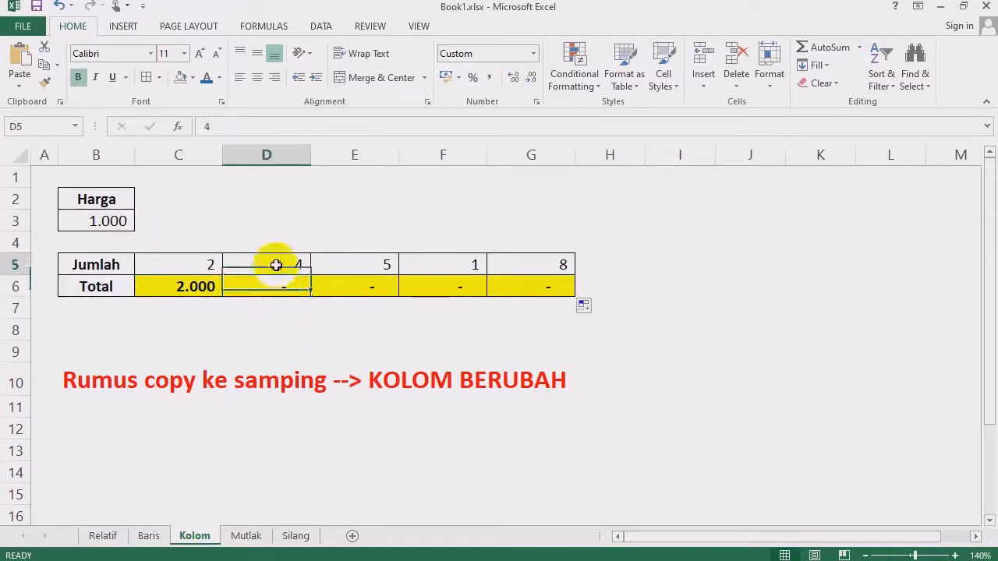
pyautogui.click(280, 285)
pyautogui.press('F2')
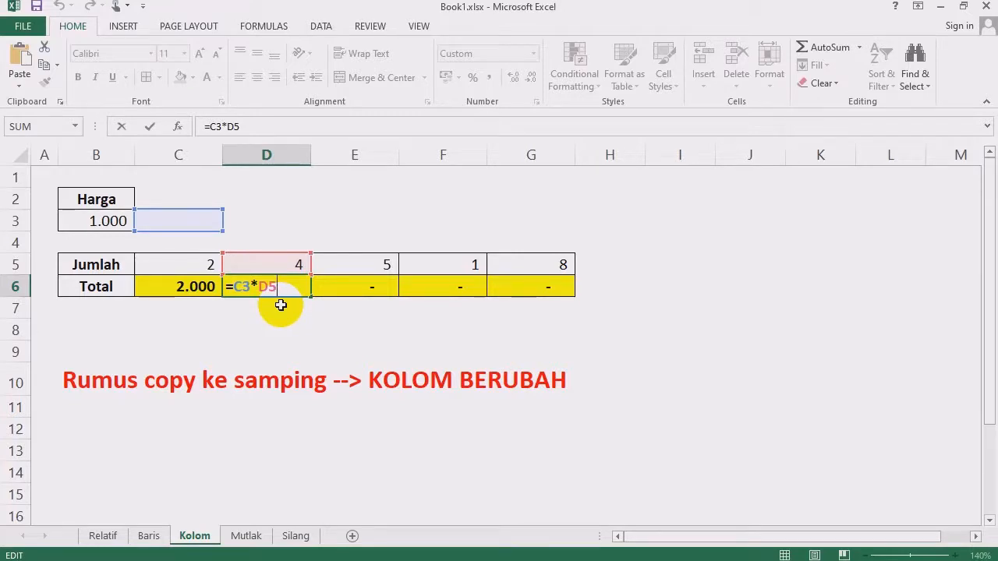
pyautogui.press('Escape')
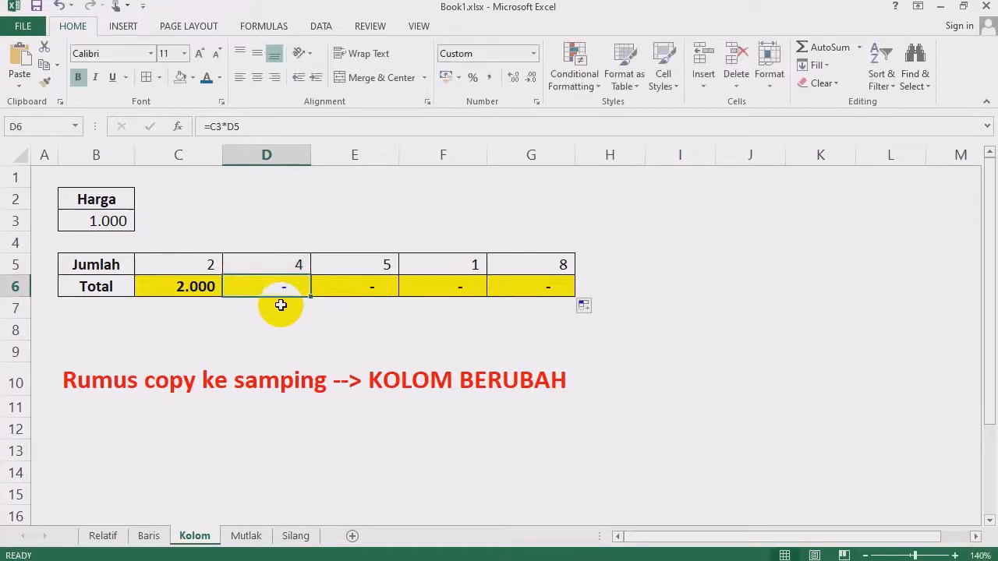
# - Replace the Total formula in C6 with =$B3*C5, locking the column of the Harga reference
pyautogui.press('Left')
pyautogui.press('Delete')
pyautogui.write('=')
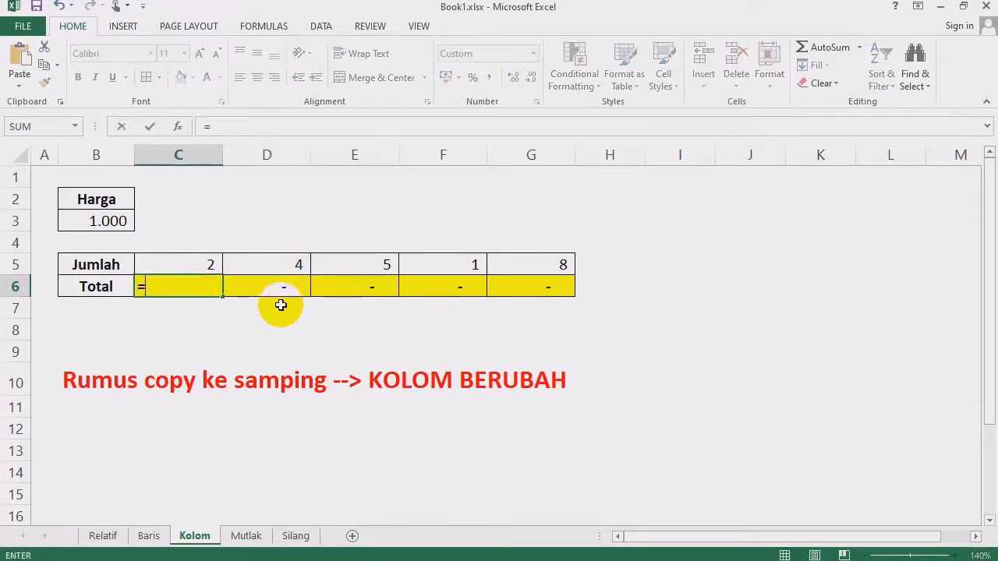
pyautogui.click(112, 223)
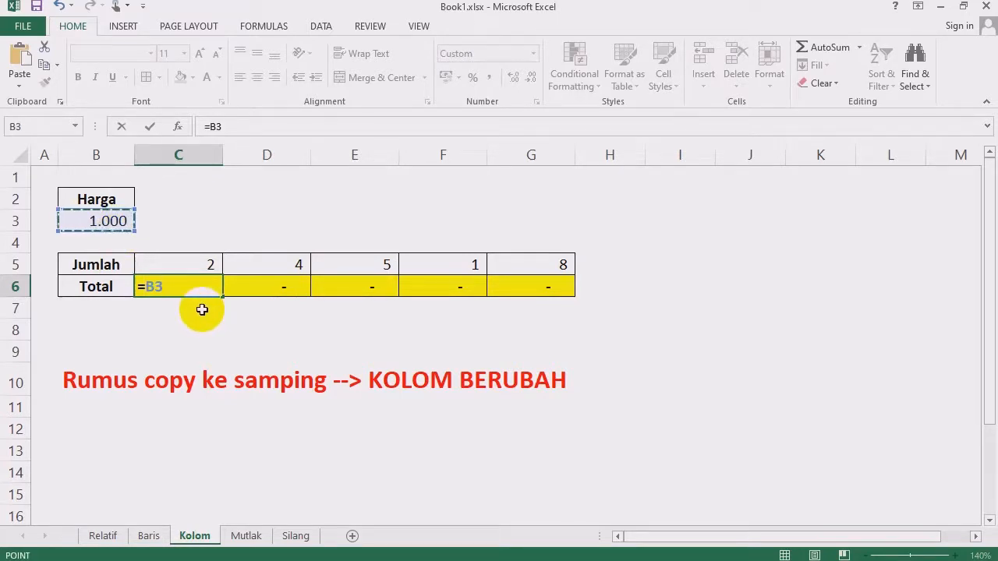
pyautogui.press('F4')
pyautogui.press('F4')
pyautogui.press('F4')
pyautogui.write('*')
pyautogui.click(183, 258)
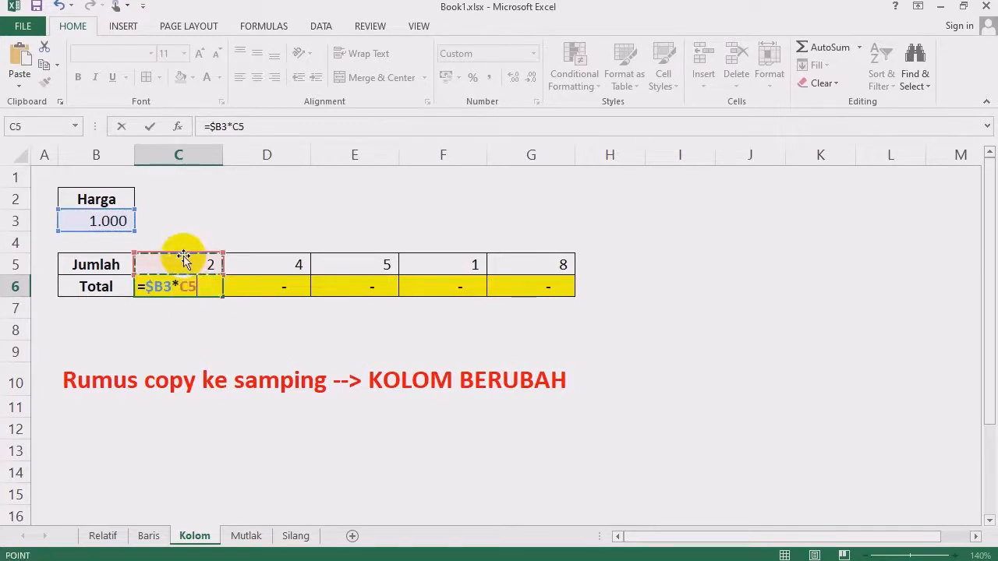
pyautogui.press('Return')
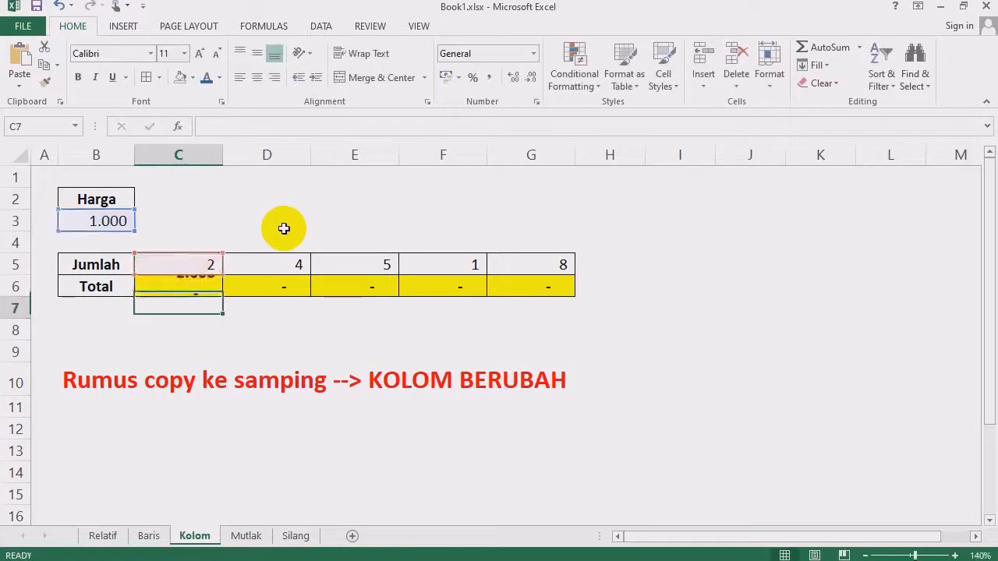
# - Copy the column-locked Total formula from C6 across through G6
pyautogui.click(205, 287)
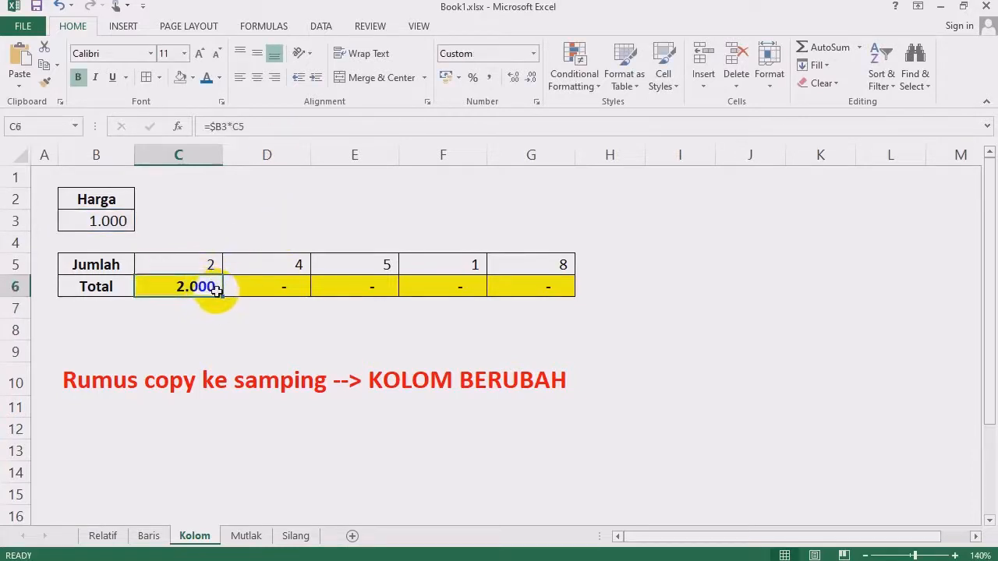
pyautogui.moveTo(220, 293); pyautogui.dragTo(574, 310)
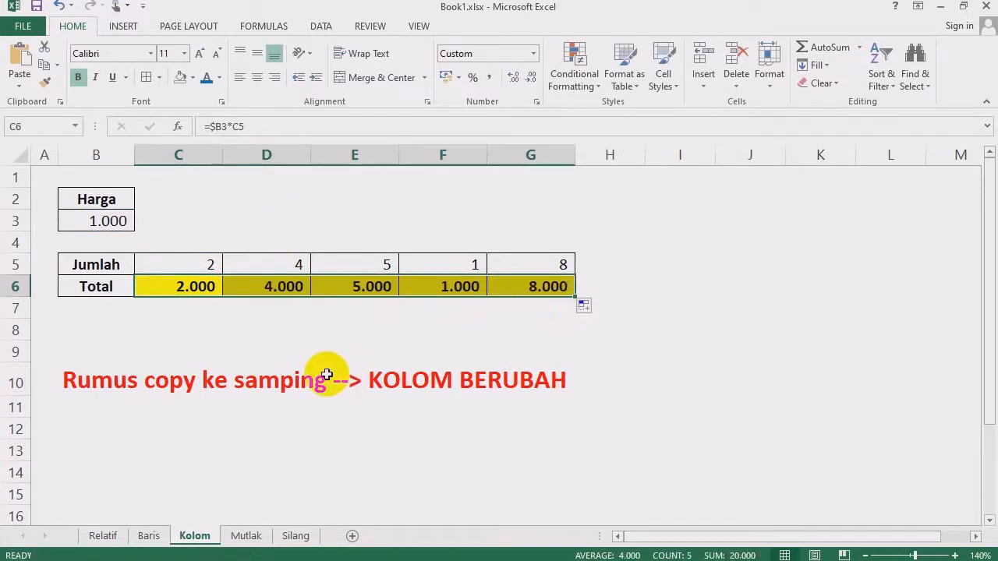
pyautogui.click(183, 331)
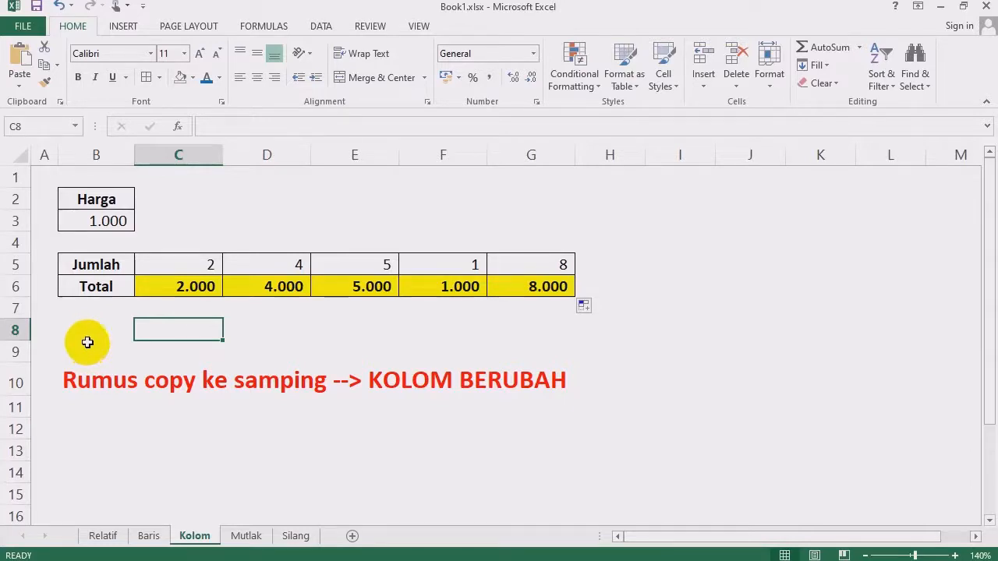
# - Compare the Baris sheet's downward-copy example with the Kolom sheet's sideways-copy example and note
pyautogui.click(148, 536)
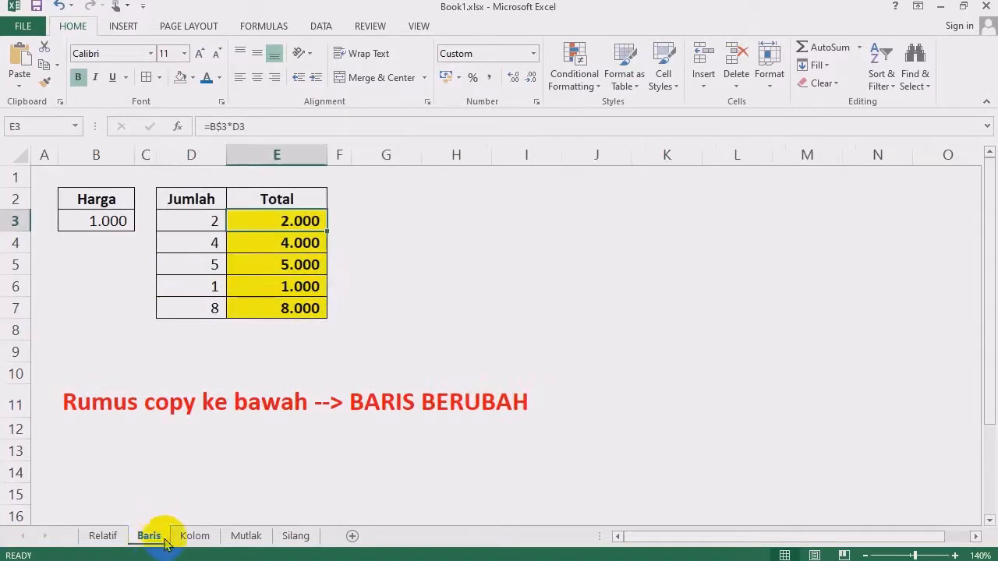
pyautogui.click(187, 537)
pyautogui.click(352, 406)
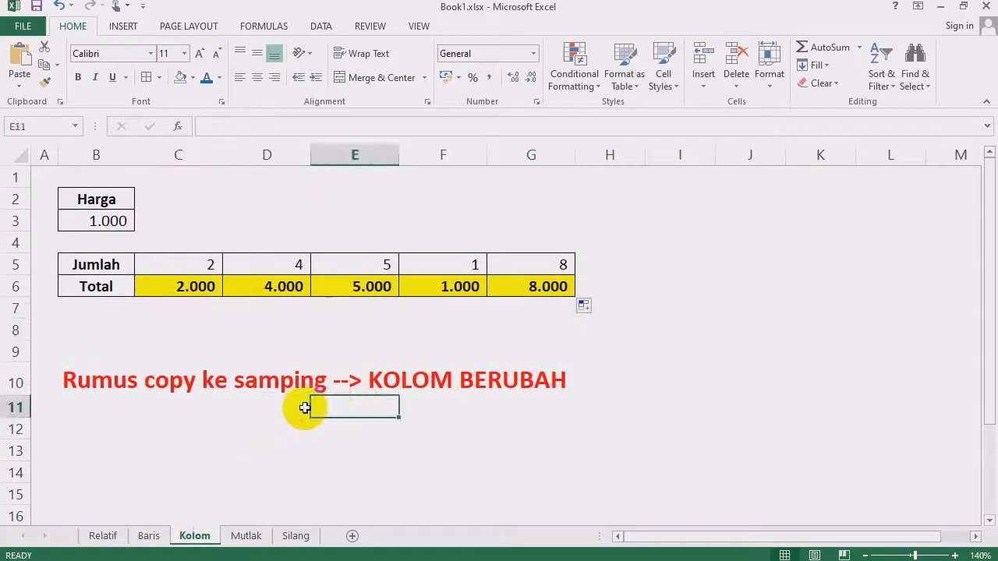
pyautogui.click(234, 454)
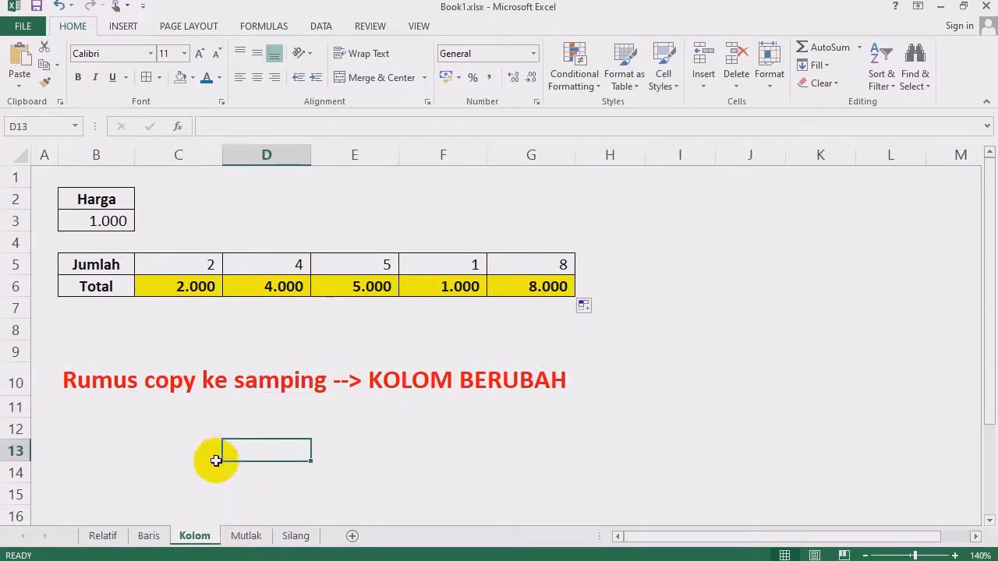
pyautogui.click(196, 456)
# - Open the Mutlak sheet and review its note on copying down and sideways along with the 2019 Total cells
pyautogui.click(246, 536)
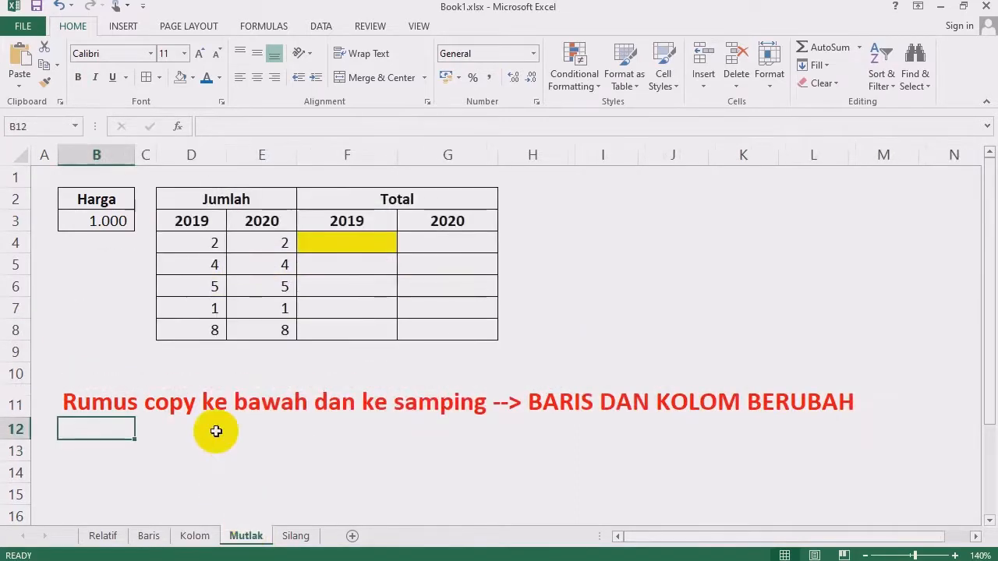
pyautogui.click(577, 264)
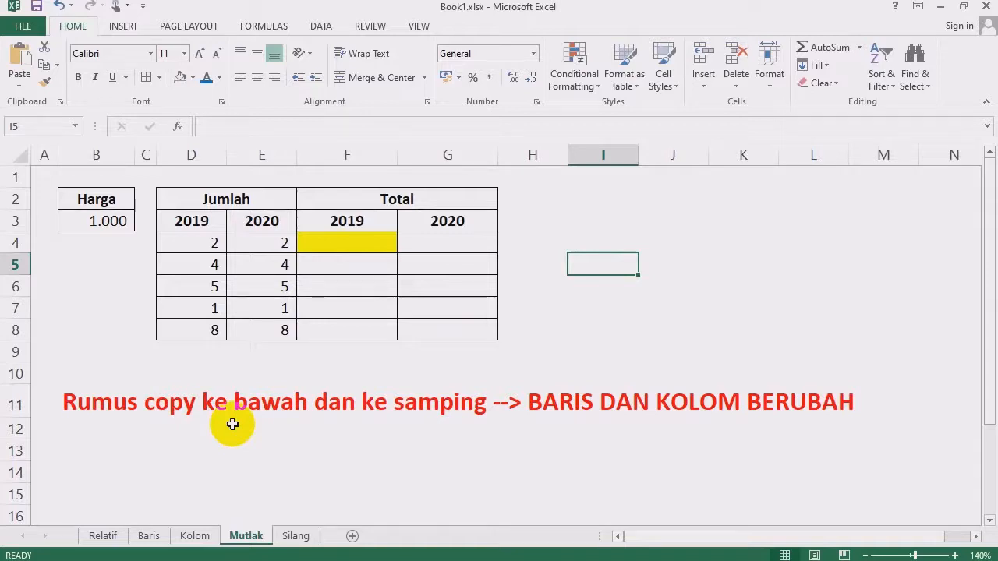
pyautogui.click(577, 333)
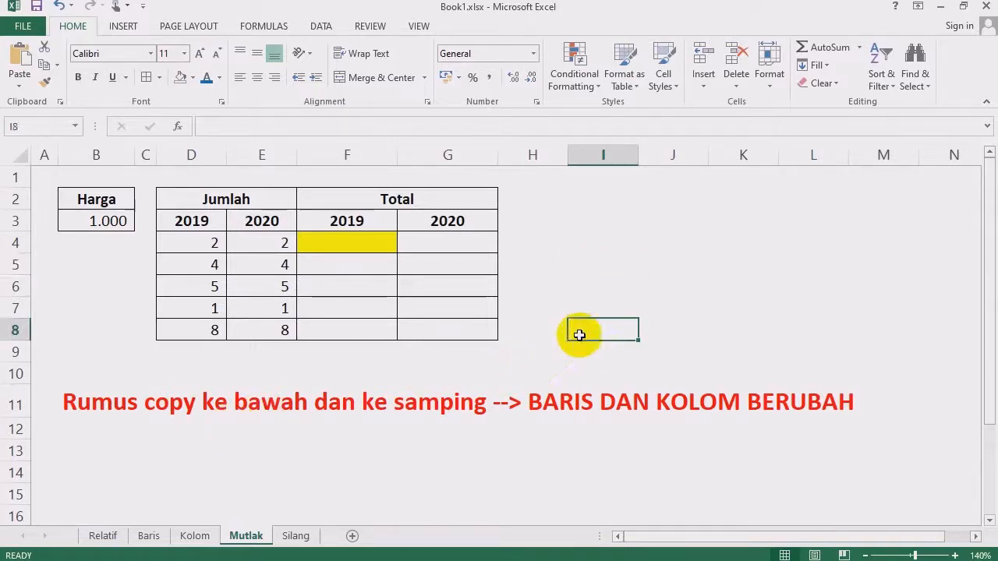
pyautogui.click(370, 247)
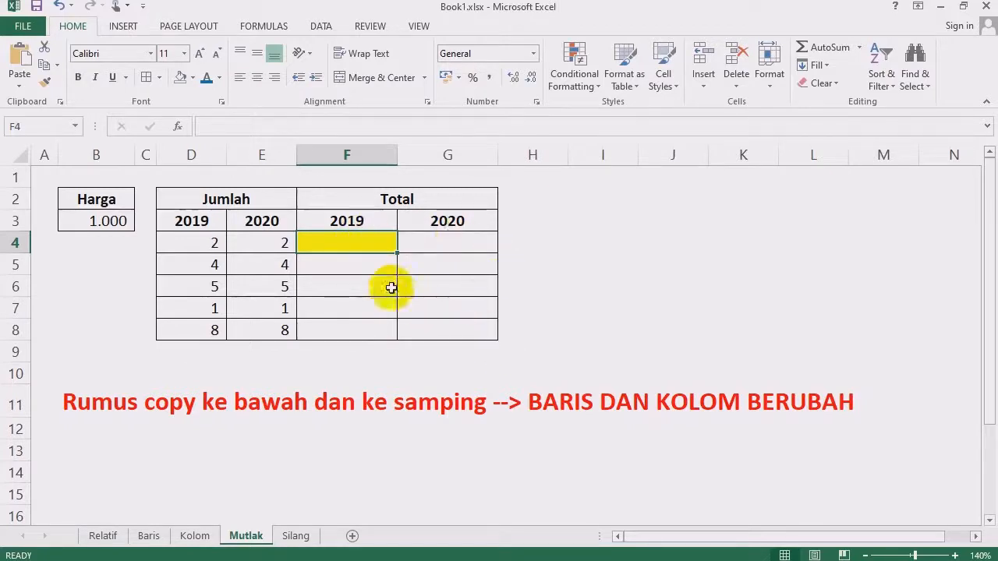
pyautogui.click(350, 282)
pyautogui.click(347, 246)
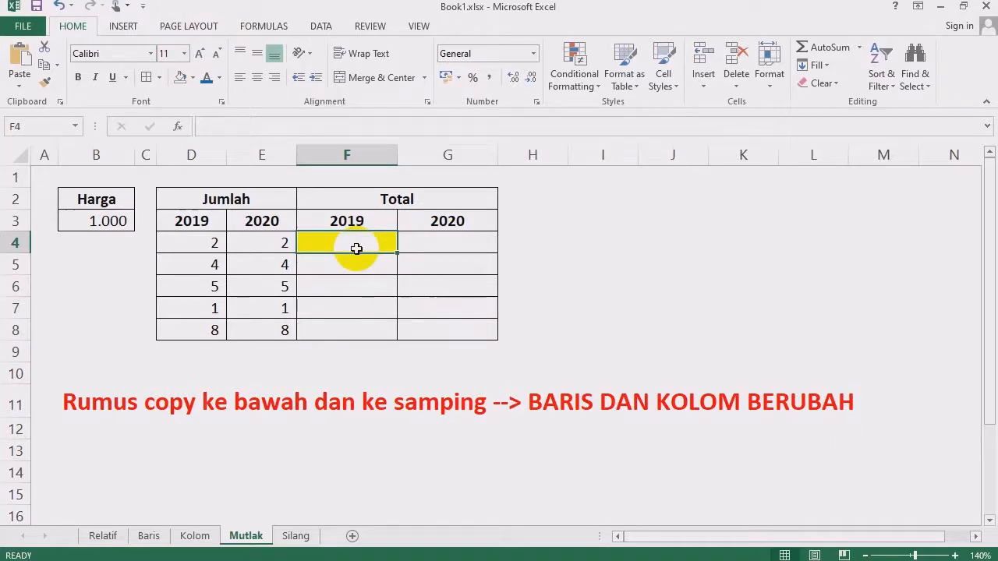
pyautogui.click(584, 267)
# - Examine the Jumlah and Total headings and their 2019 and 2020 columns on the Mutlak sheet
pyautogui.click(273, 203)
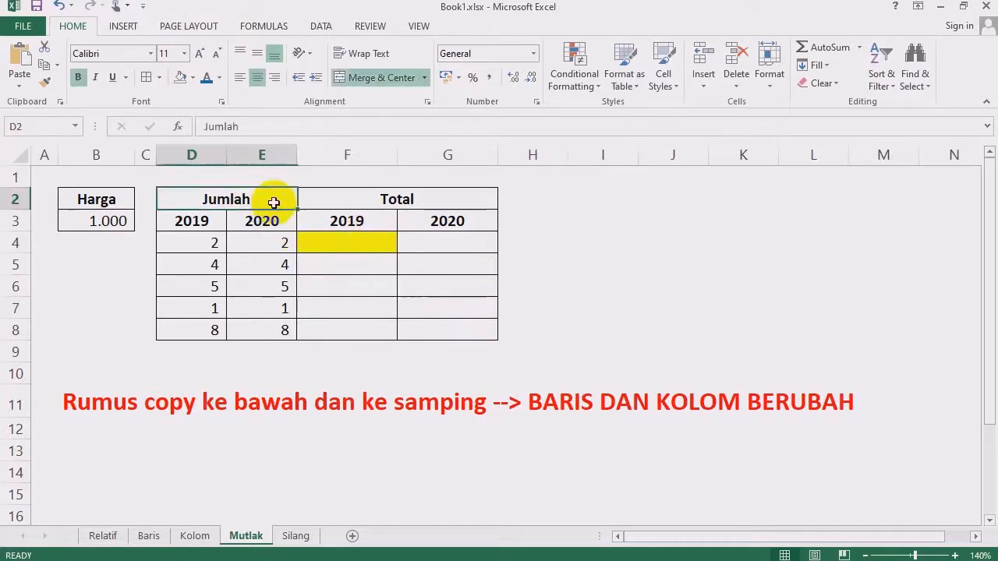
pyautogui.click(390, 199)
pyautogui.click(262, 200)
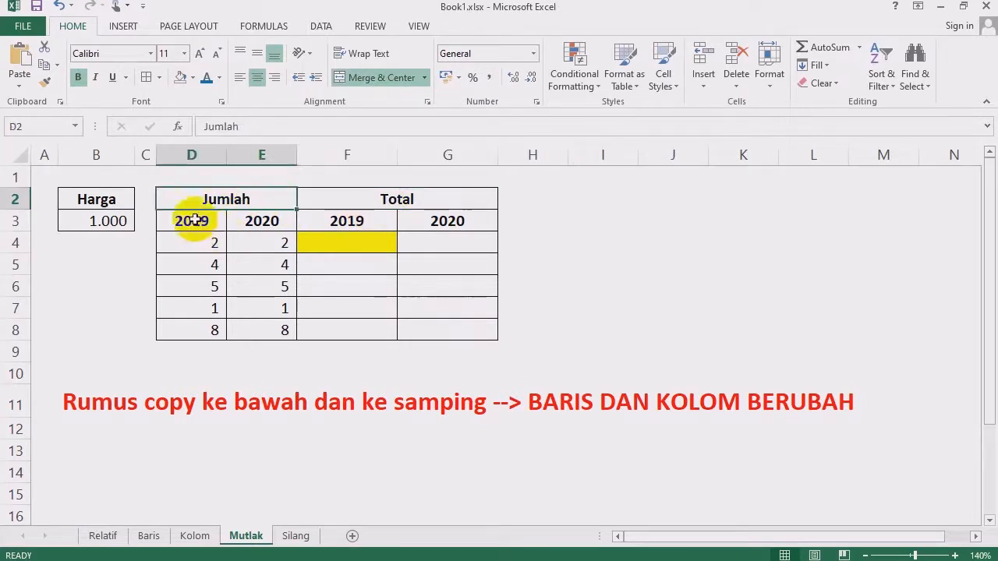
pyautogui.moveTo(194, 220); pyautogui.dragTo(196, 326)
pyautogui.moveTo(252, 218); pyautogui.dragTo(272, 324)
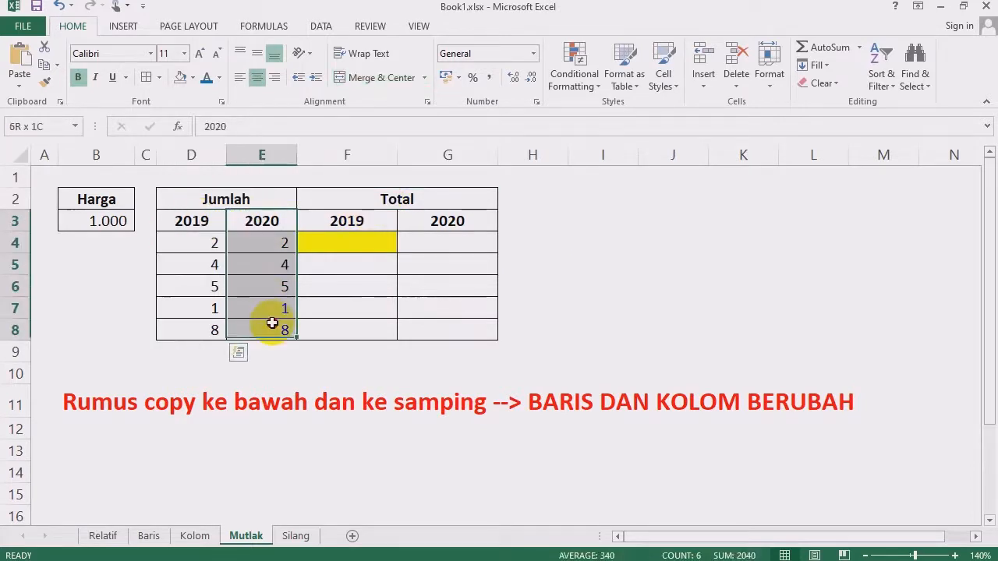
pyautogui.click(423, 199)
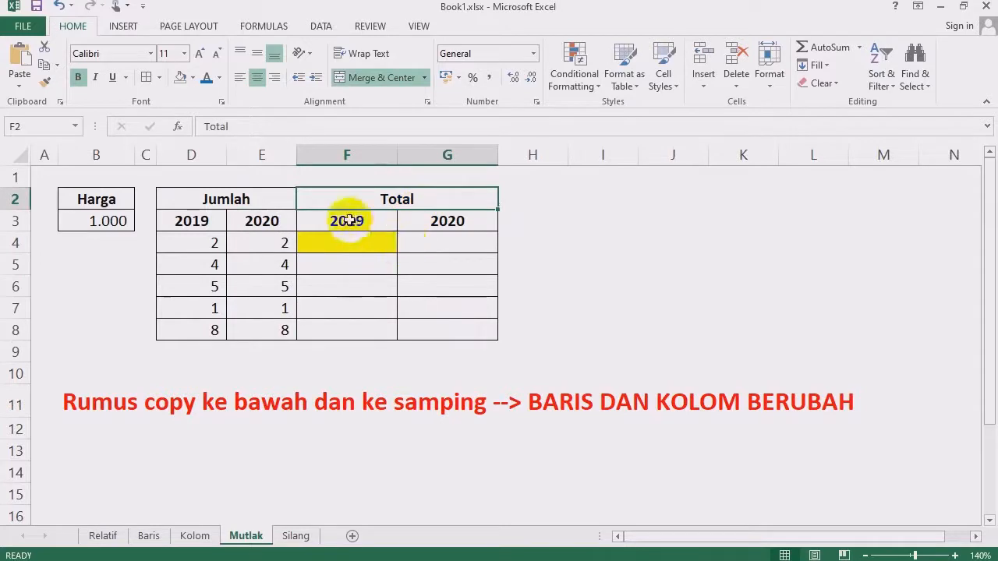
pyautogui.moveTo(348, 221); pyautogui.dragTo(361, 323)
pyautogui.moveTo(437, 229); pyautogui.dragTo(442, 321)
pyautogui.click(595, 270)
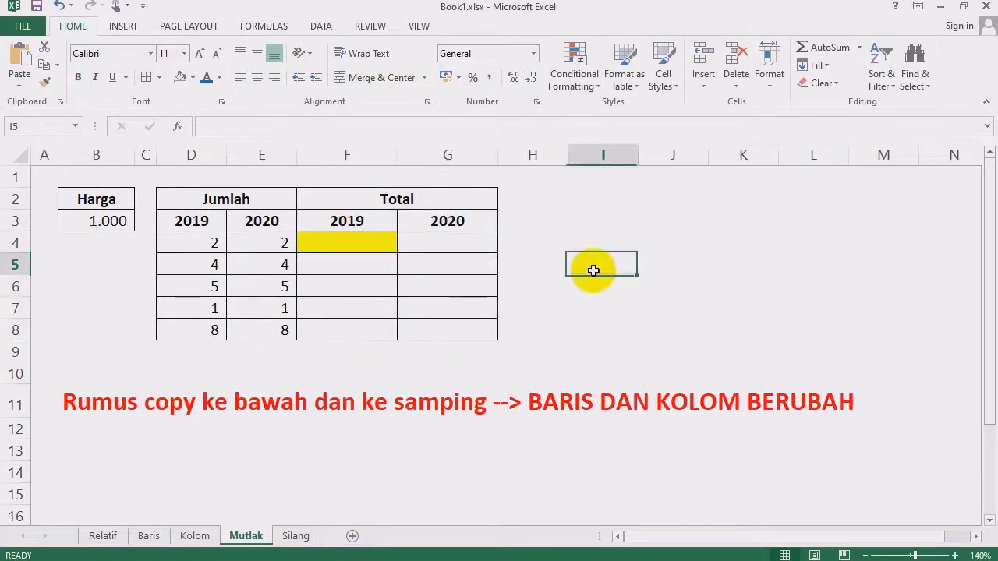
# - Try a yellow fill on cell G4 in the 2020 Total column and undo it
pyautogui.click(358, 247)
pyautogui.click(445, 241)
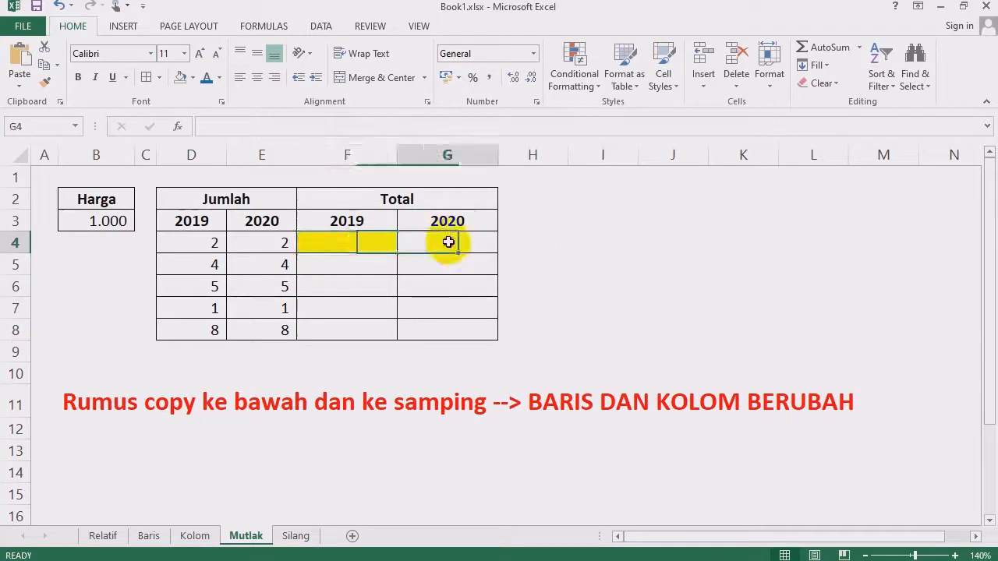
pyautogui.click(192, 81)
pyautogui.click(220, 196)
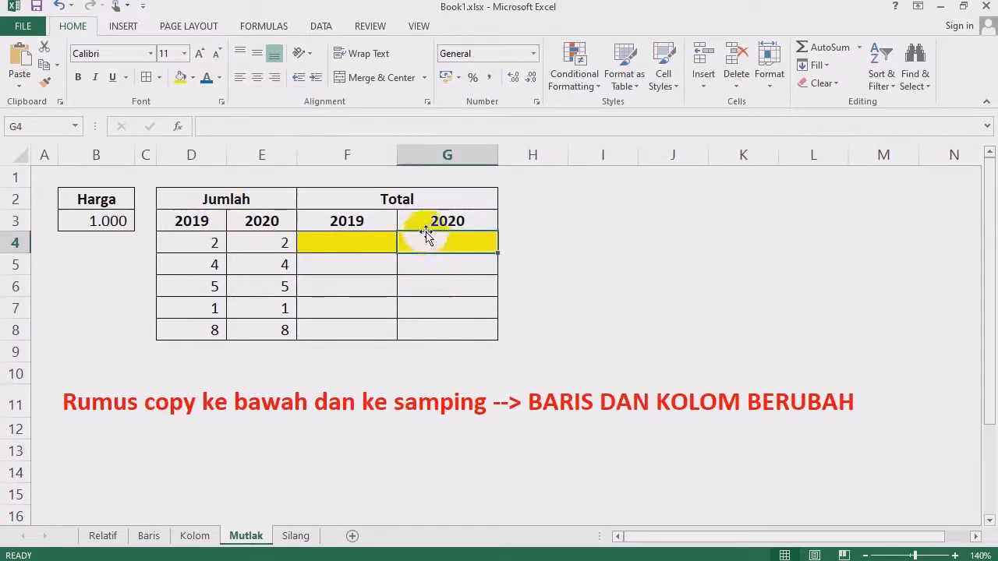
pyautogui.hotkey('ctrl', 'z')
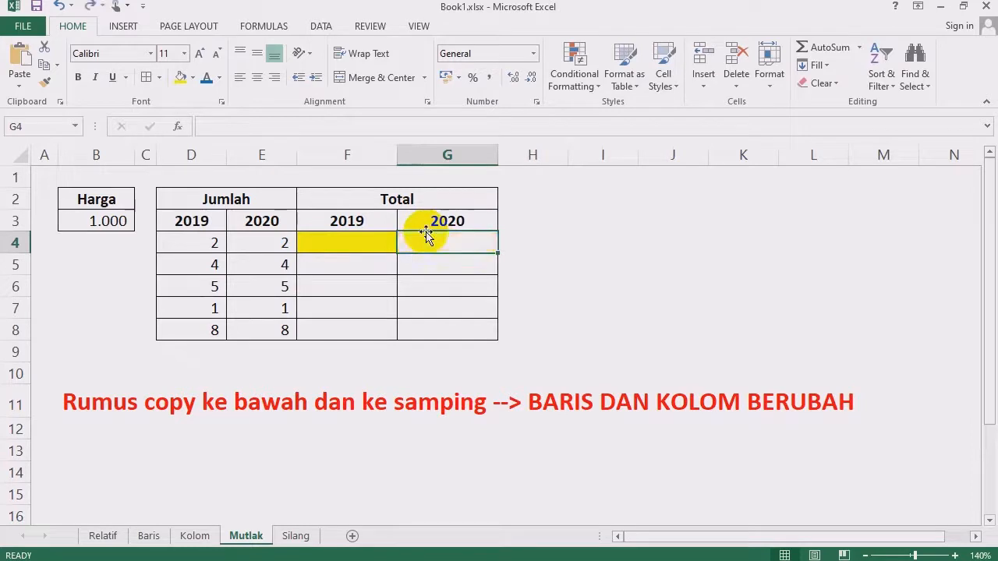
# - Examine how the 2019 and 2020 Jumlah columns and the Harga cell relate to the Total columns on the Mutlak sheet
pyautogui.click(372, 243)
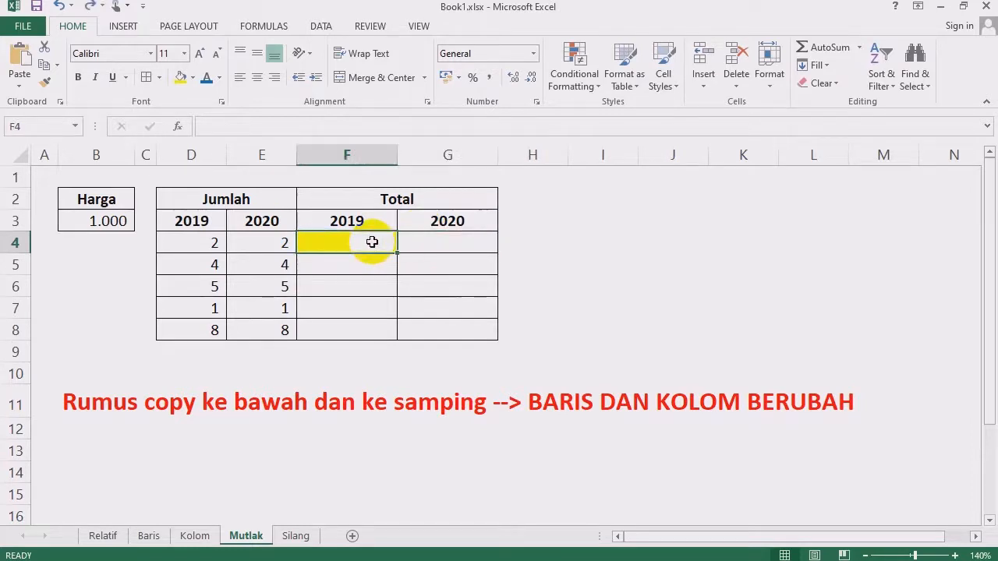
pyautogui.click(606, 256)
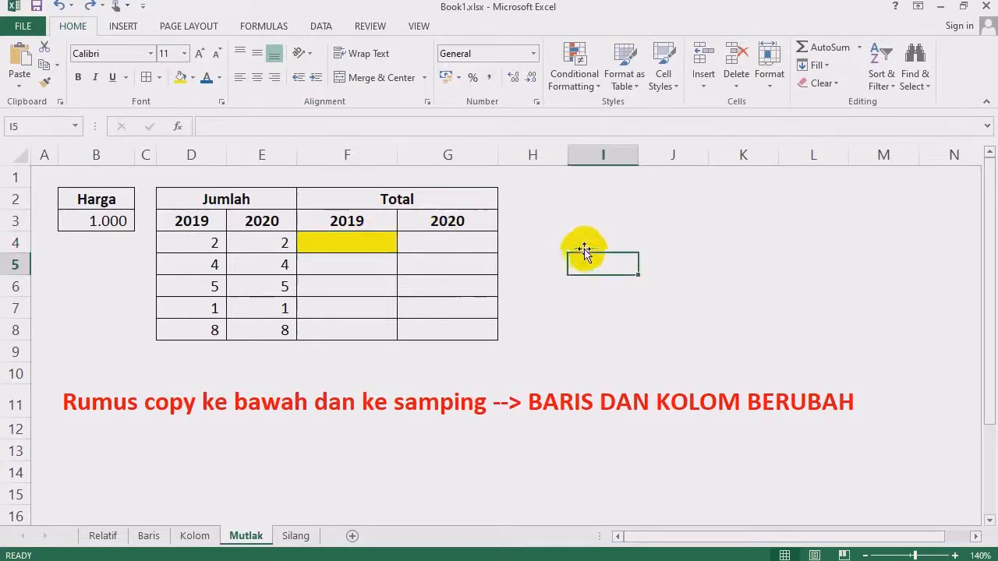
pyautogui.click(372, 242)
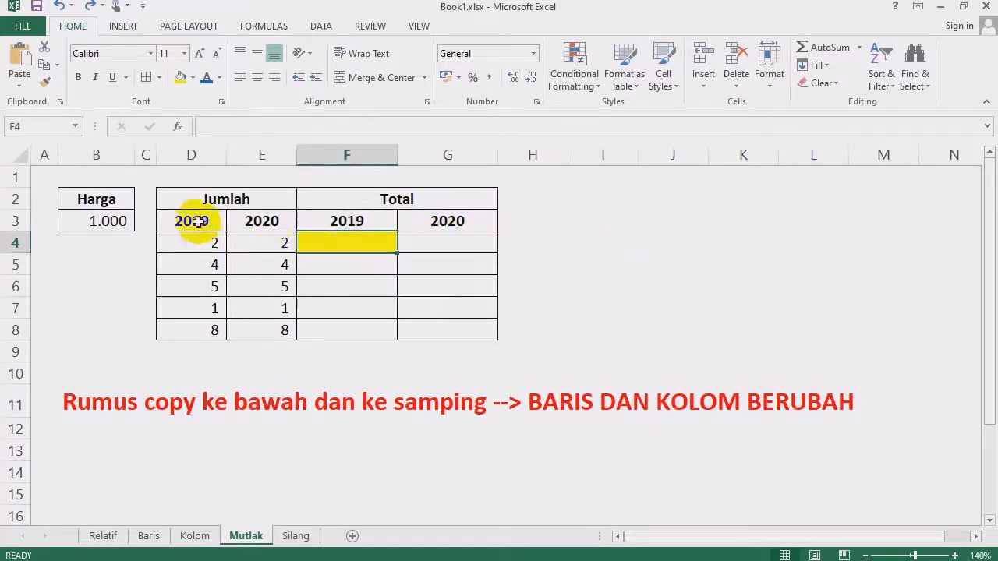
pyautogui.moveTo(196, 219); pyautogui.dragTo(210, 330)
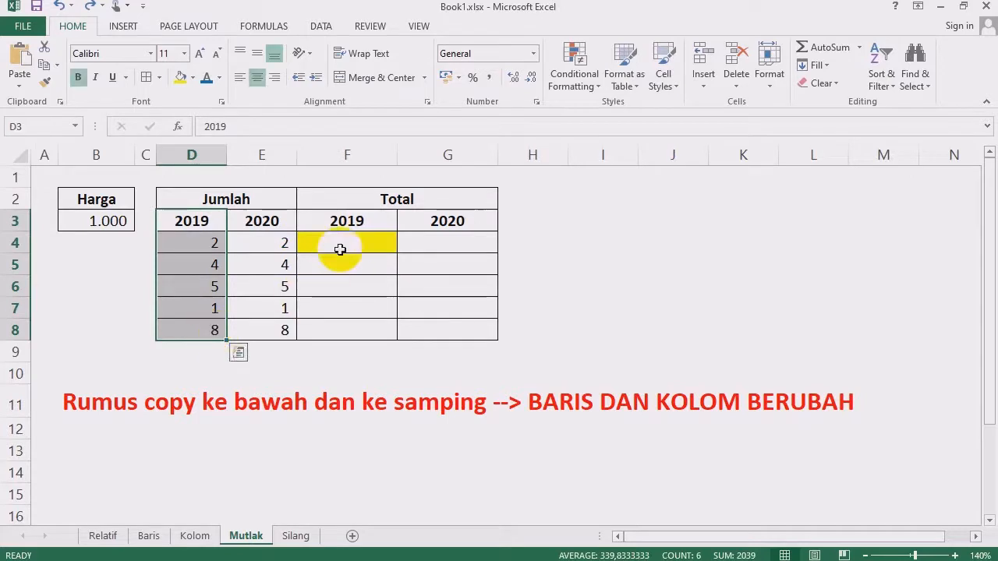
pyautogui.moveTo(335, 249); pyautogui.dragTo(328, 305)
pyautogui.click(258, 222)
pyautogui.moveTo(258, 222); pyautogui.dragTo(276, 322)
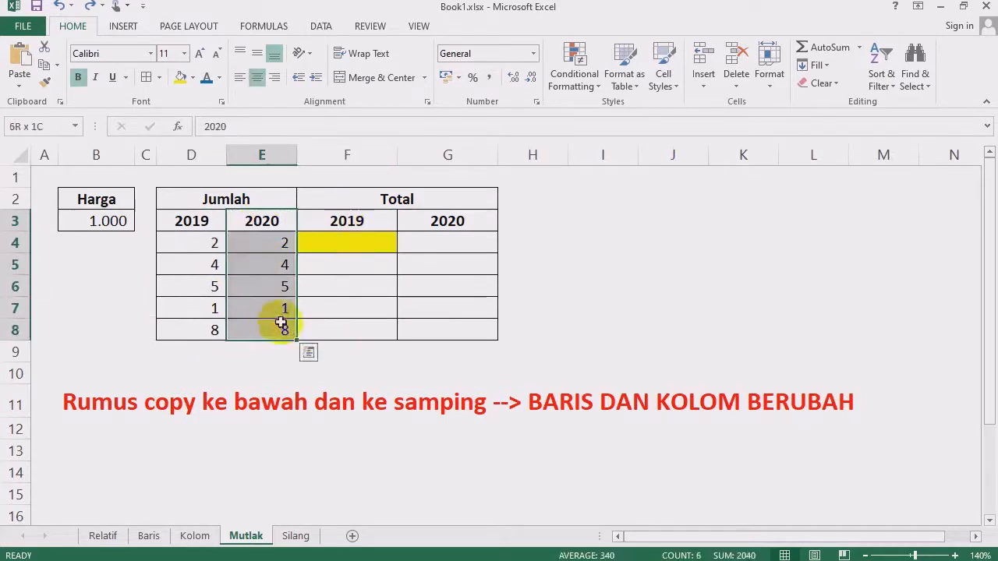
pyautogui.moveTo(428, 227); pyautogui.dragTo(439, 329)
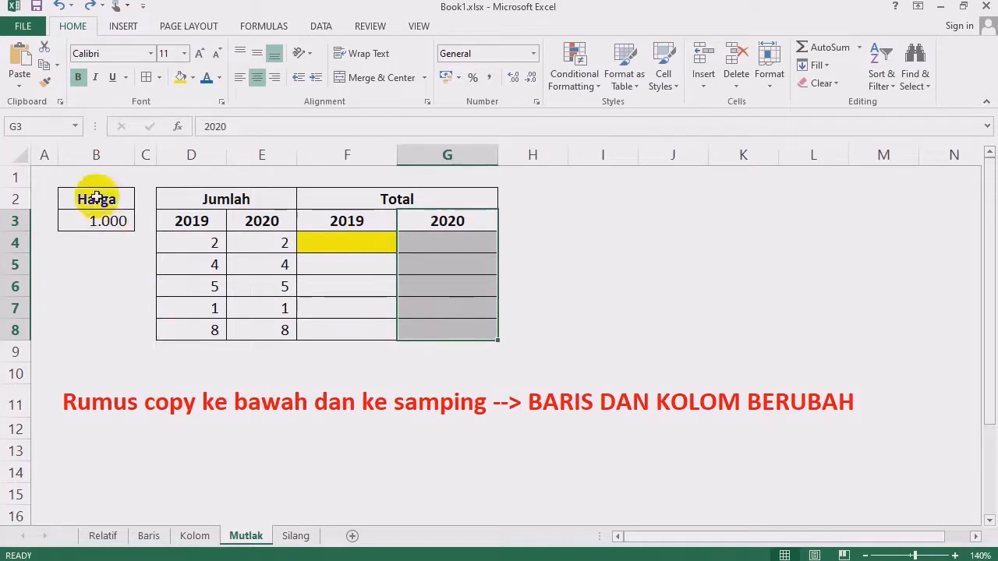
pyautogui.moveTo(86, 195); pyautogui.dragTo(94, 220)
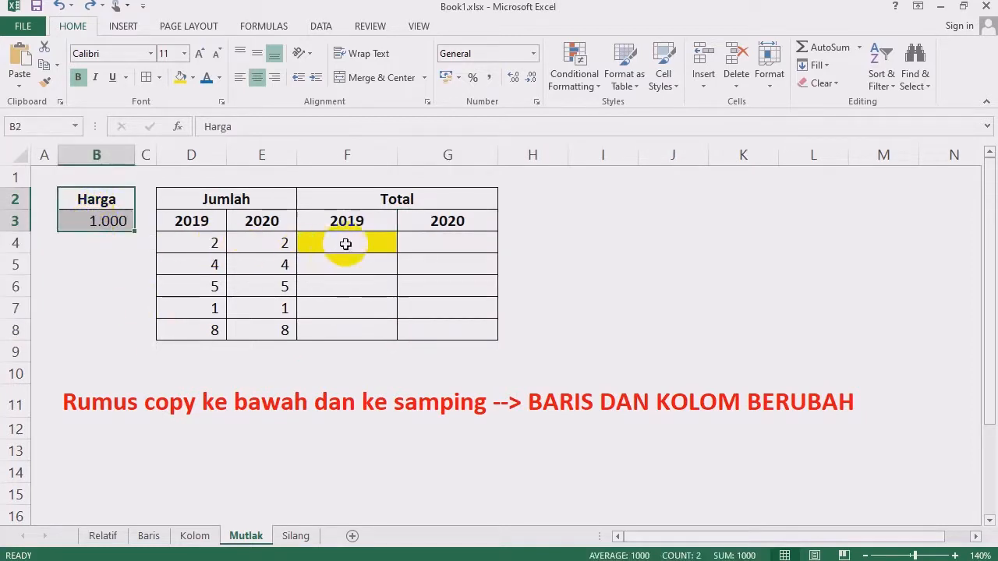
pyautogui.click(352, 241)
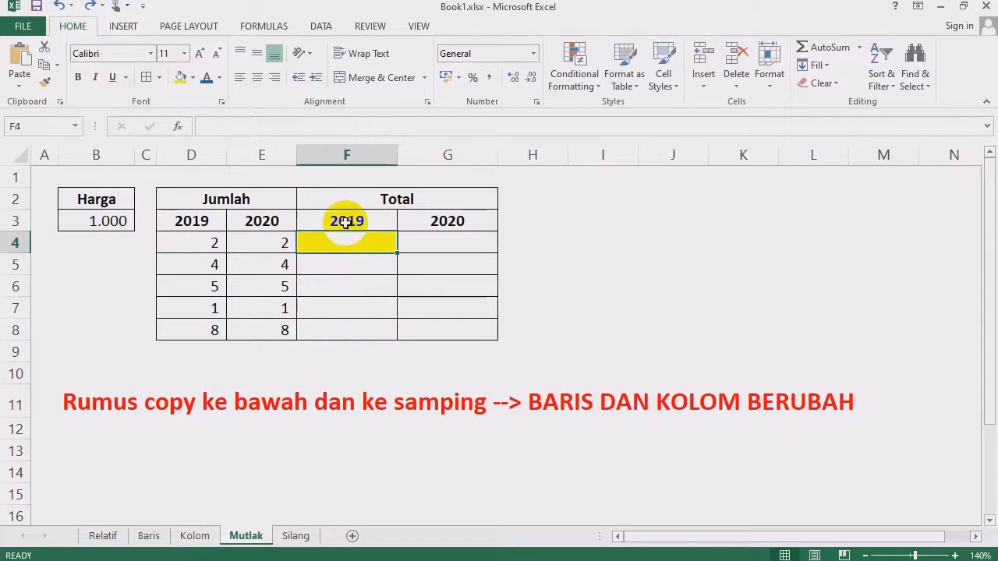
# - Review the Totals copied downward on the Baris sheet and the Totals copied sideways on the Kolom sheet
pyautogui.click(148, 535)
pyautogui.moveTo(289, 220); pyautogui.dragTo(296, 309)
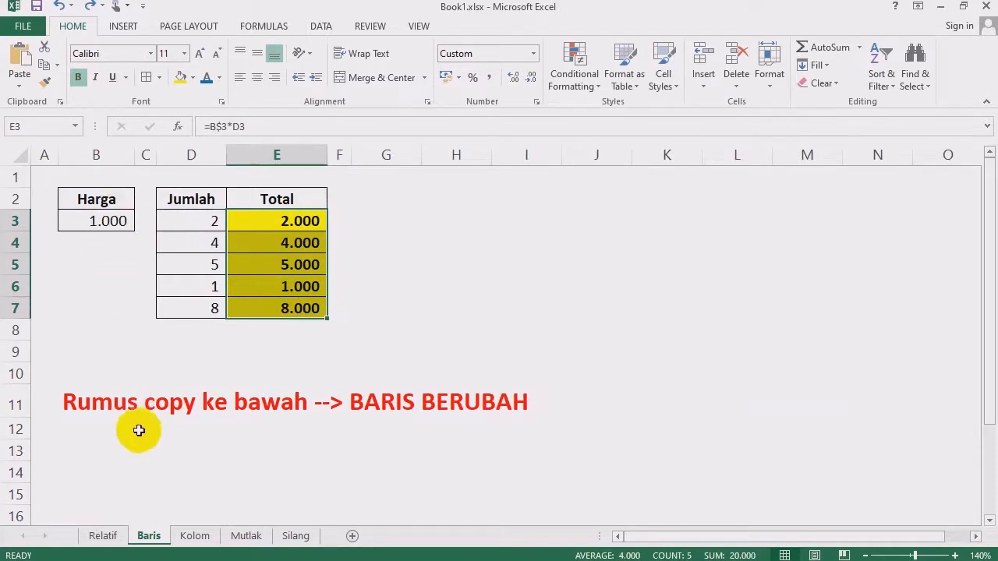
pyautogui.click(195, 535)
pyautogui.moveTo(183, 286); pyautogui.dragTo(522, 285)
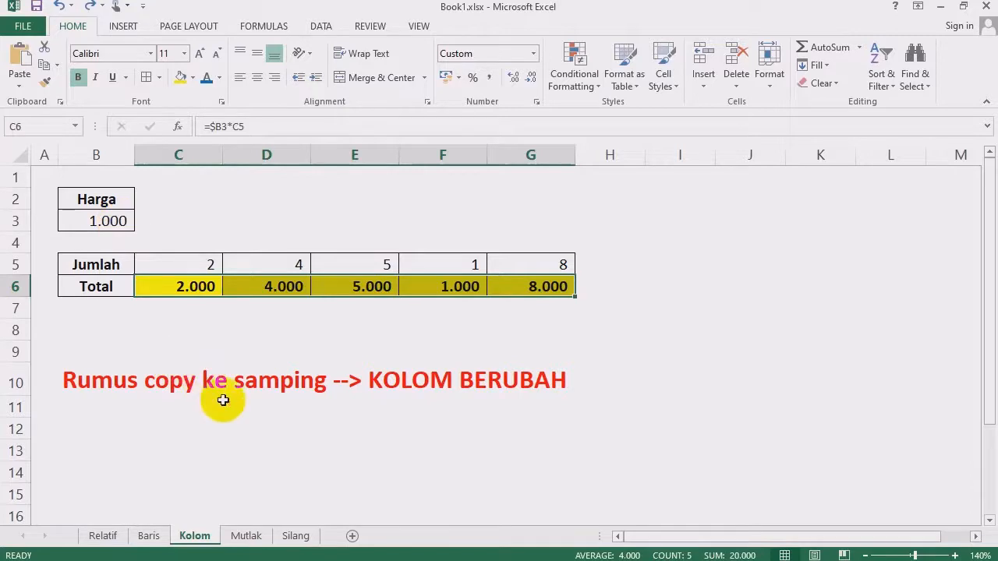
# - Return to the Mutlak sheet and examine the Total range F4:G8, the Harga heading and the 2019 Total column
pyautogui.click(245, 536)
pyautogui.moveTo(348, 250)
pyautogui.mouseDown()
pyautogui.moveTo(357, 339)
pyautogui.moveTo(363, 327)
pyautogui.moveTo(430, 329)
pyautogui.mouseUp()
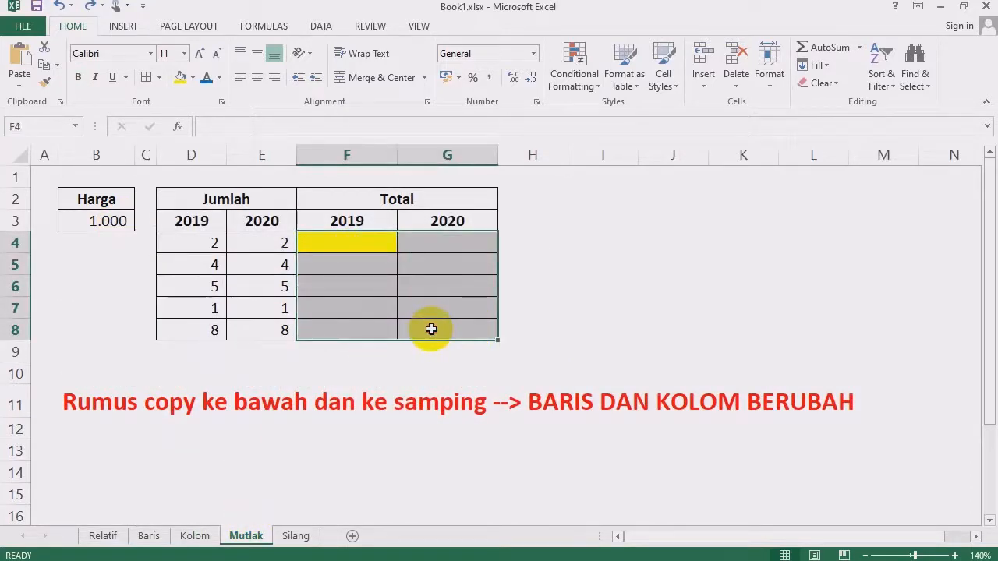
pyautogui.click(97, 201)
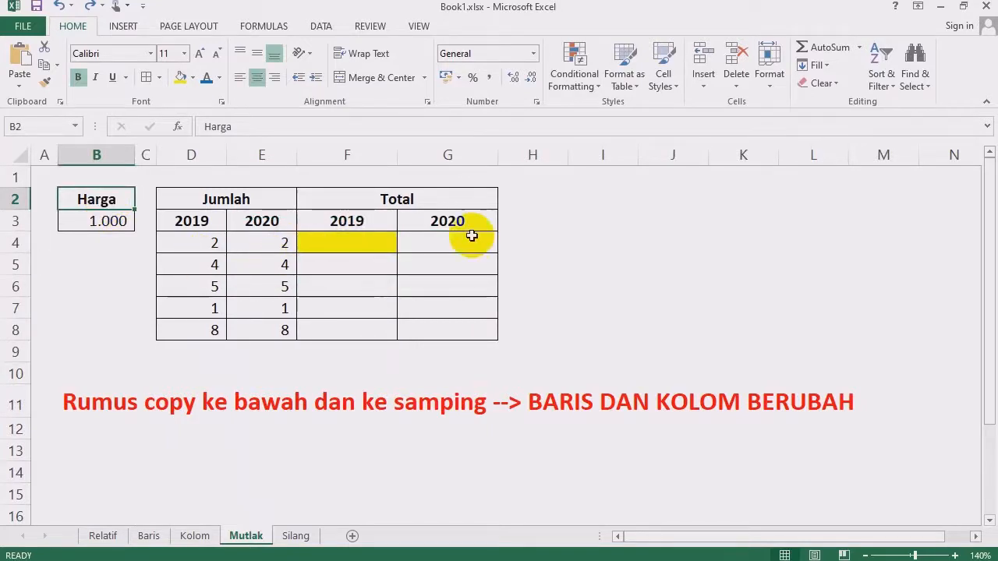
pyautogui.click(602, 261)
pyautogui.click(550, 219)
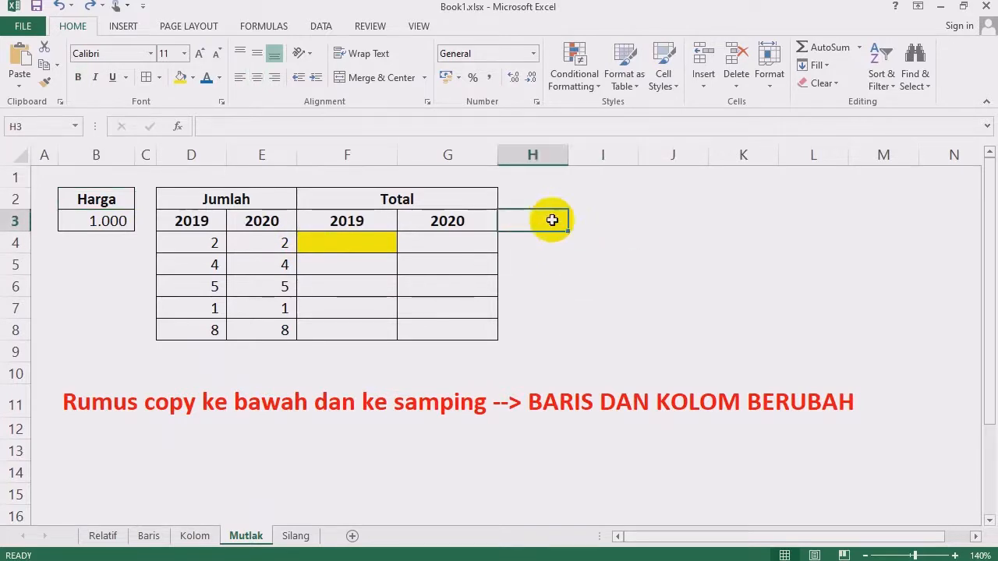
pyautogui.moveTo(350, 221); pyautogui.dragTo(357, 332)
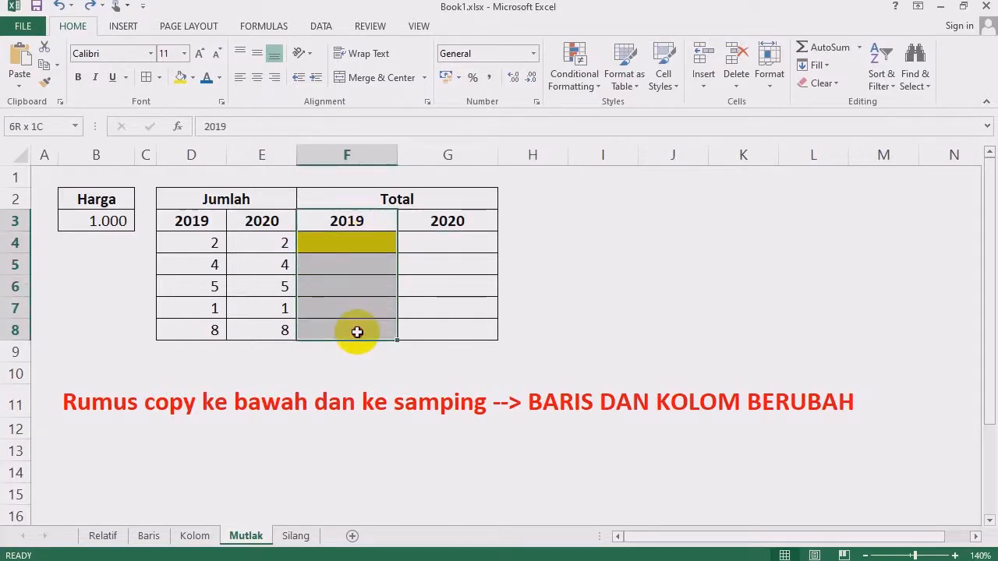
pyautogui.moveTo(357, 332); pyautogui.dragTo(357, 332)
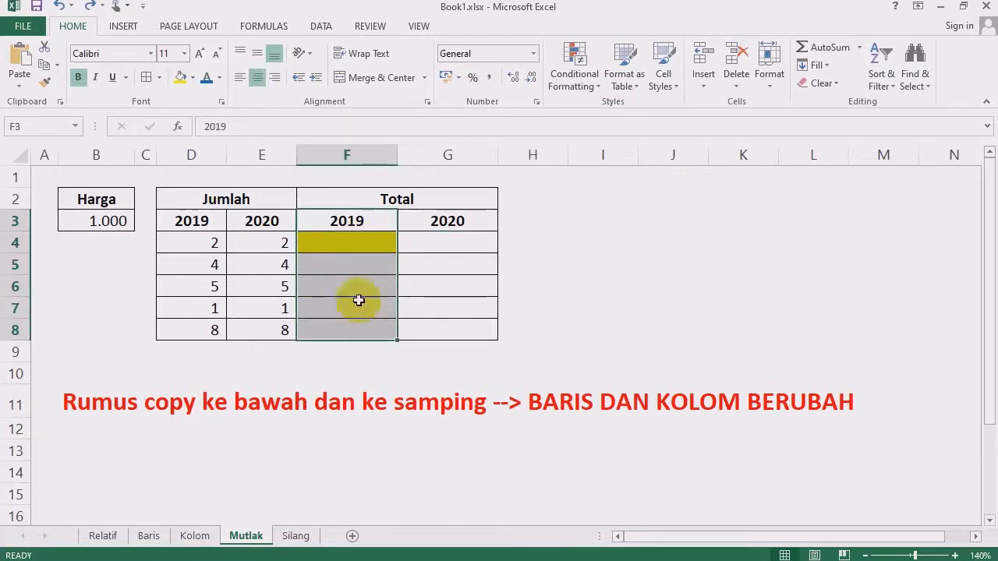
pyautogui.click(589, 266)
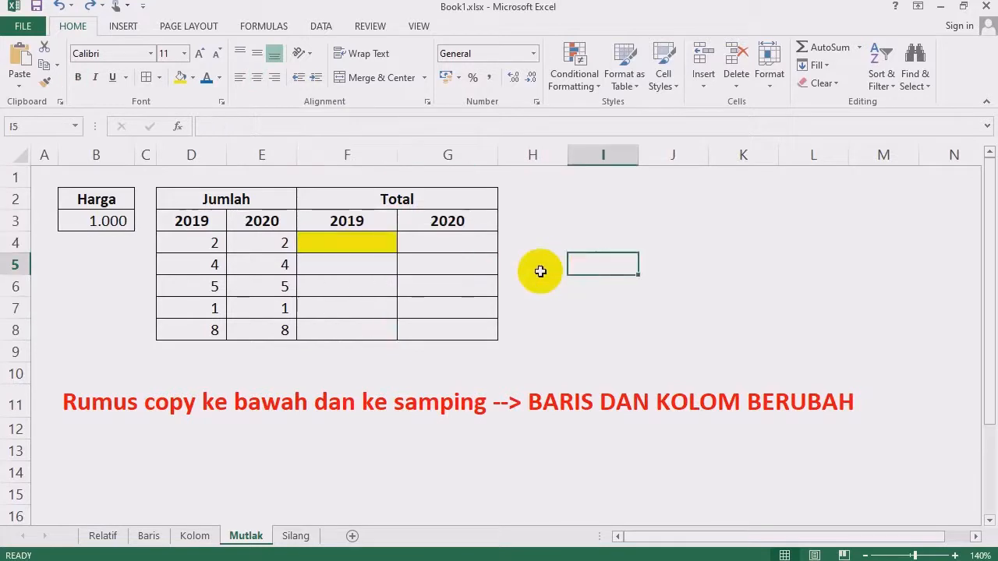
# - Enter the formula =$B$3*D4 in cell F4, locking both the row and column of the Harga reference
pyautogui.click(363, 239)
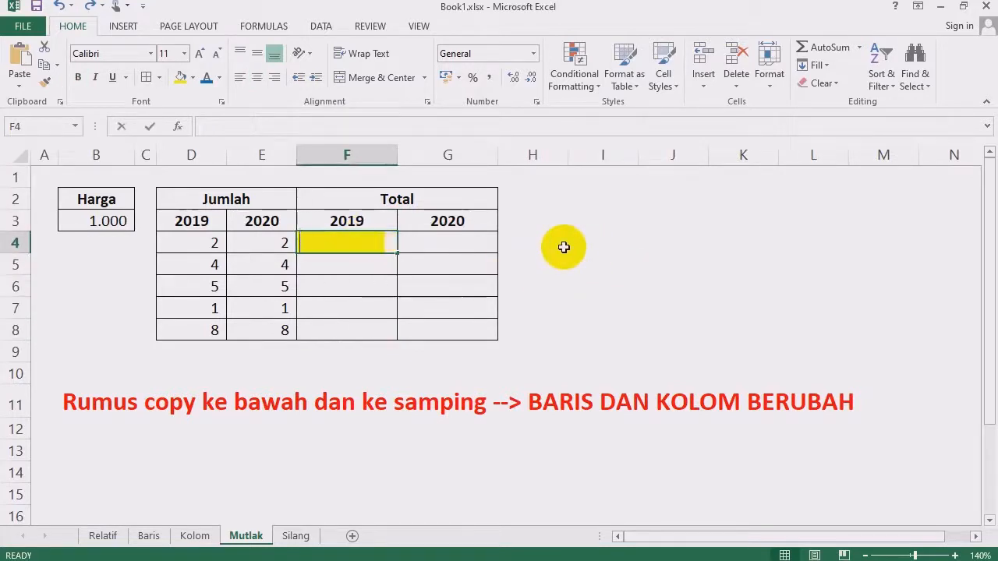
pyautogui.write('=')
pyautogui.click(106, 218)
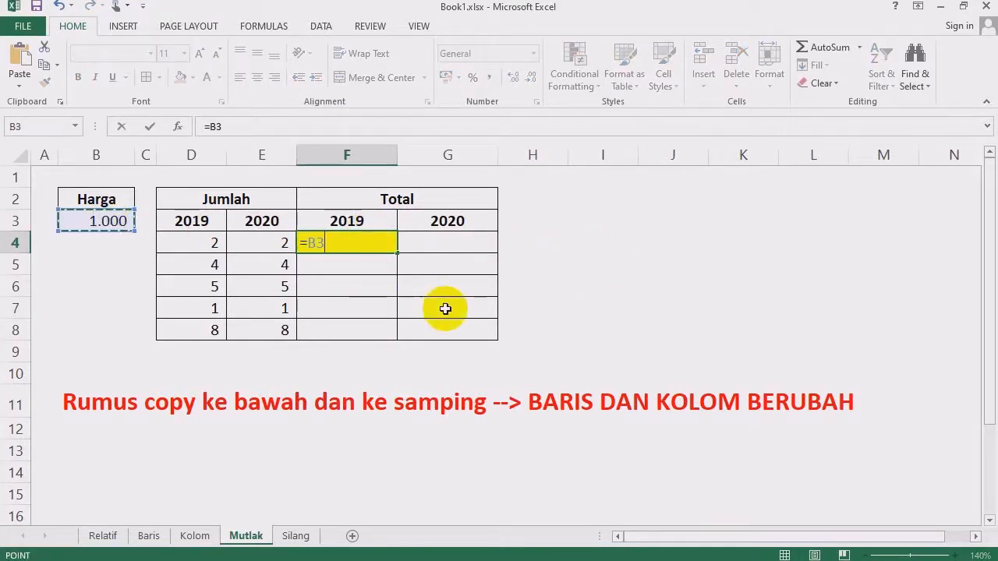
pyautogui.press('F4')
pyautogui.write('*')
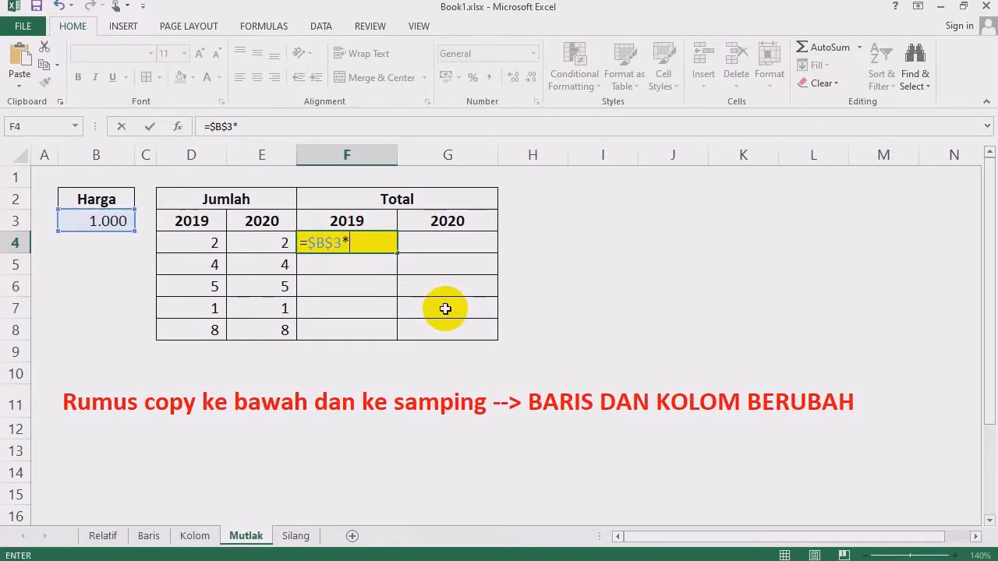
pyautogui.click(183, 241)
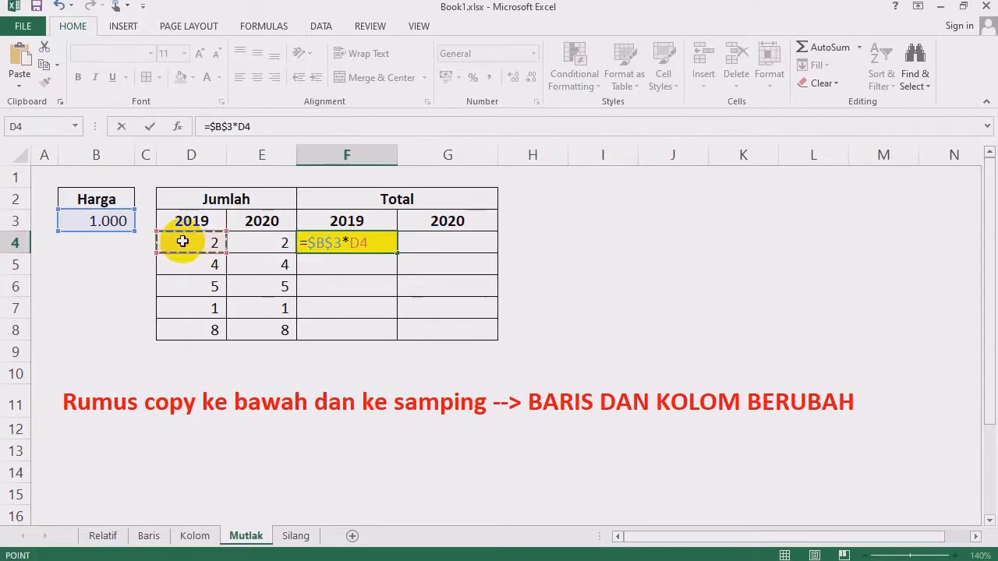
pyautogui.hotkey('ctrl', 'Return')
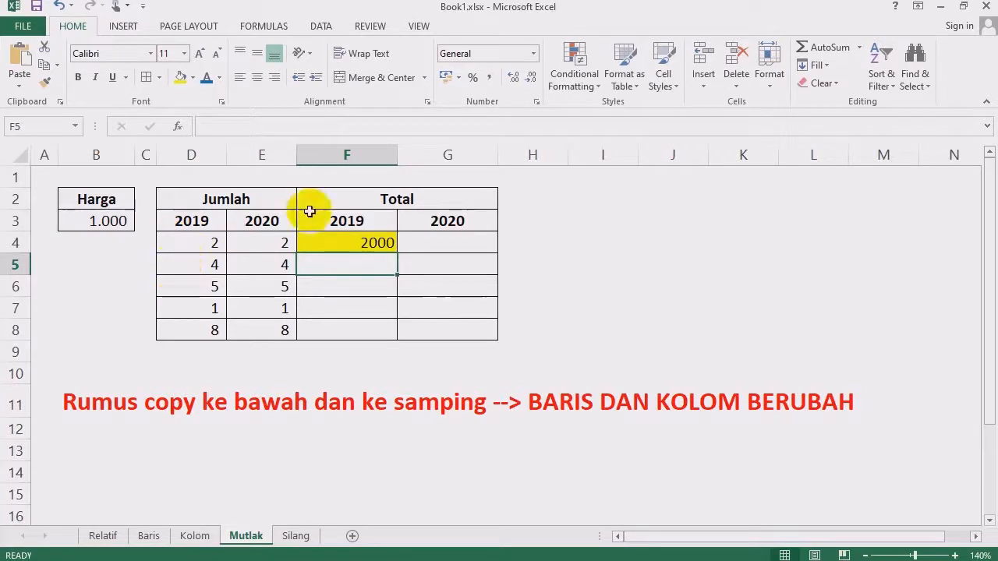
# - Format F4 as bold with thousands separators and no decimals, and copy its formula across F4:G8
pyautogui.click(78, 77)
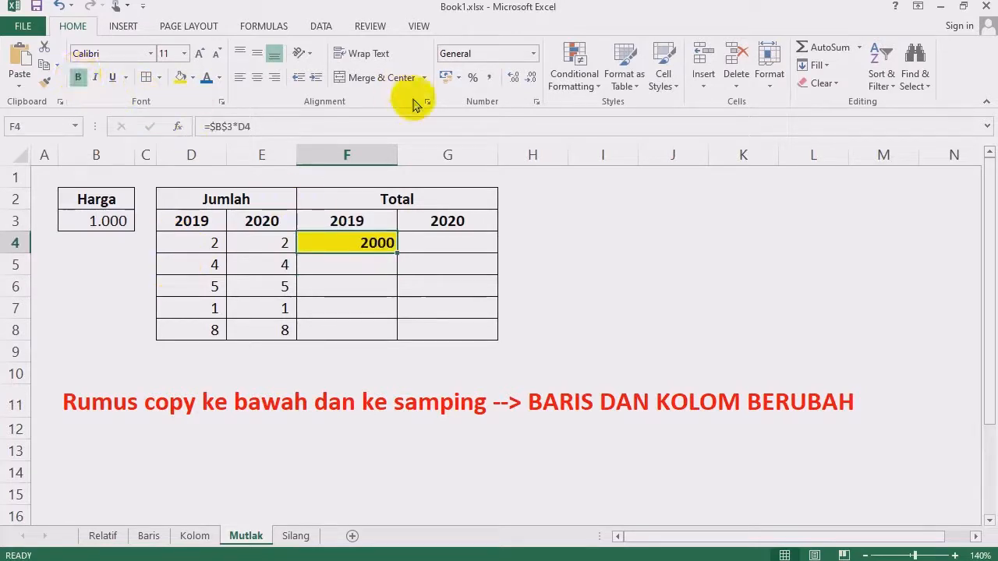
pyautogui.click(491, 77)
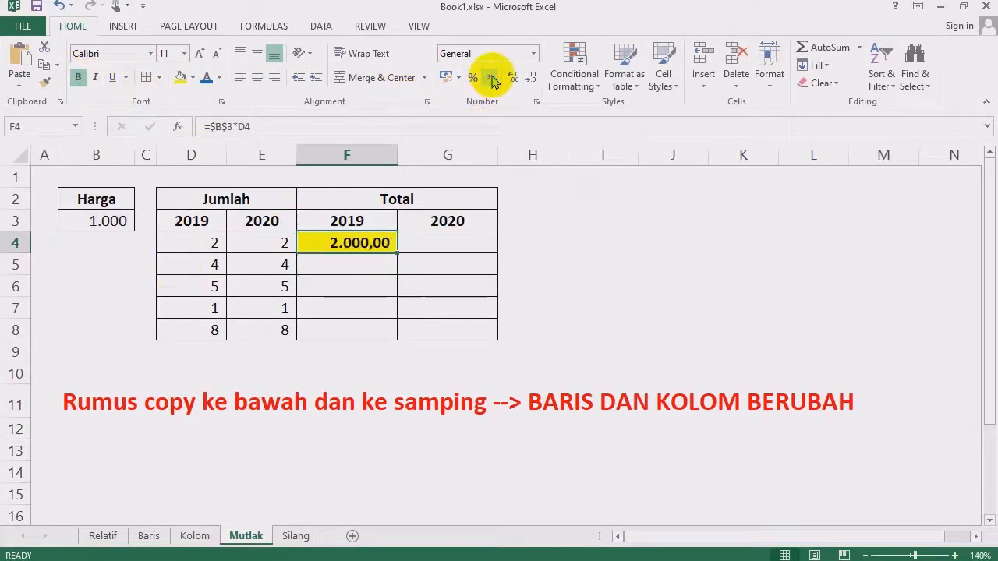
pyautogui.click(531, 78)
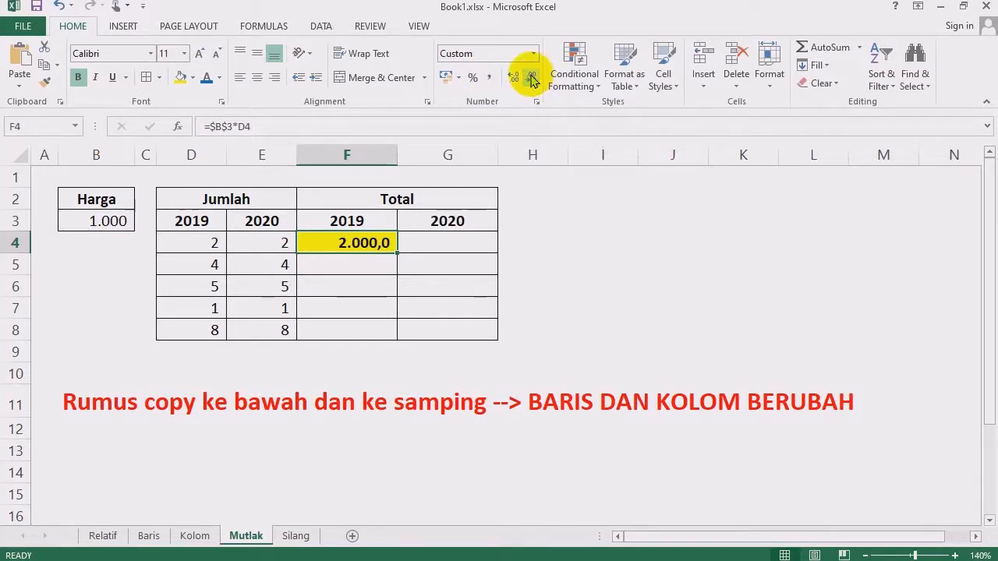
pyautogui.click(531, 78)
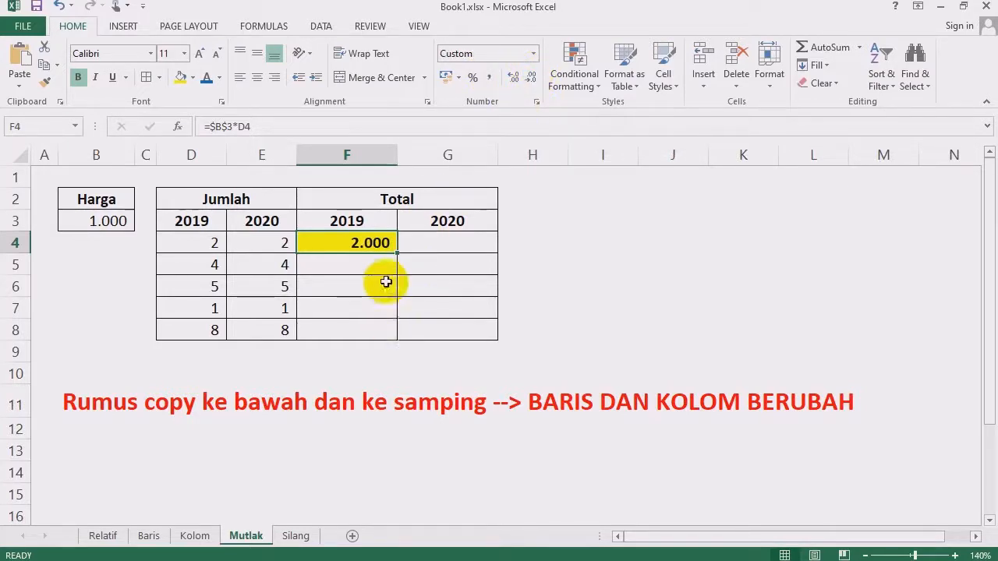
pyautogui.moveTo(398, 251); pyautogui.dragTo(489, 329)
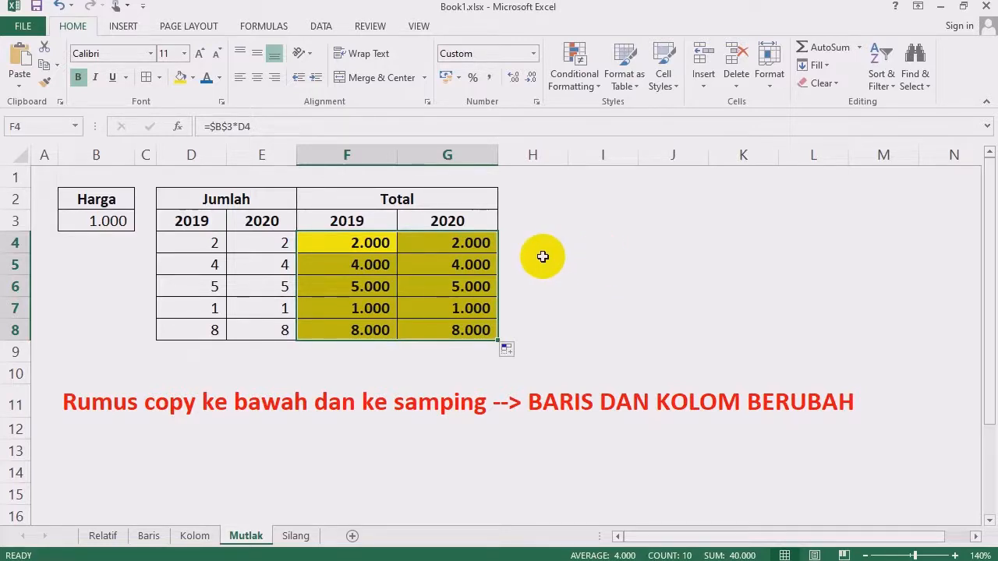
# - Set the 2020 Jumlah values in E4:E8 to 10, 3, 11, 9 and 7
pyautogui.click(195, 244)
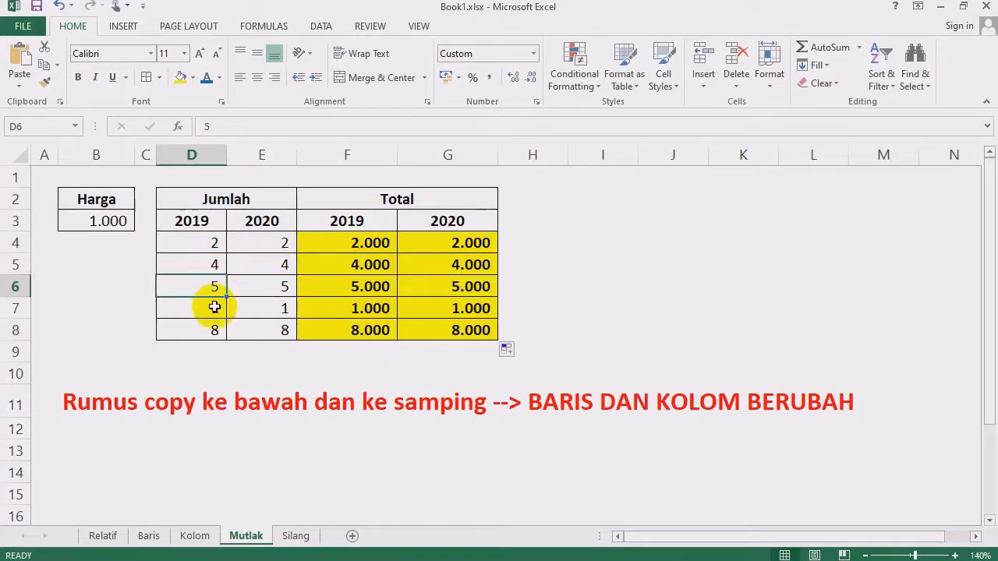
pyautogui.click(276, 244)
pyautogui.write('10')
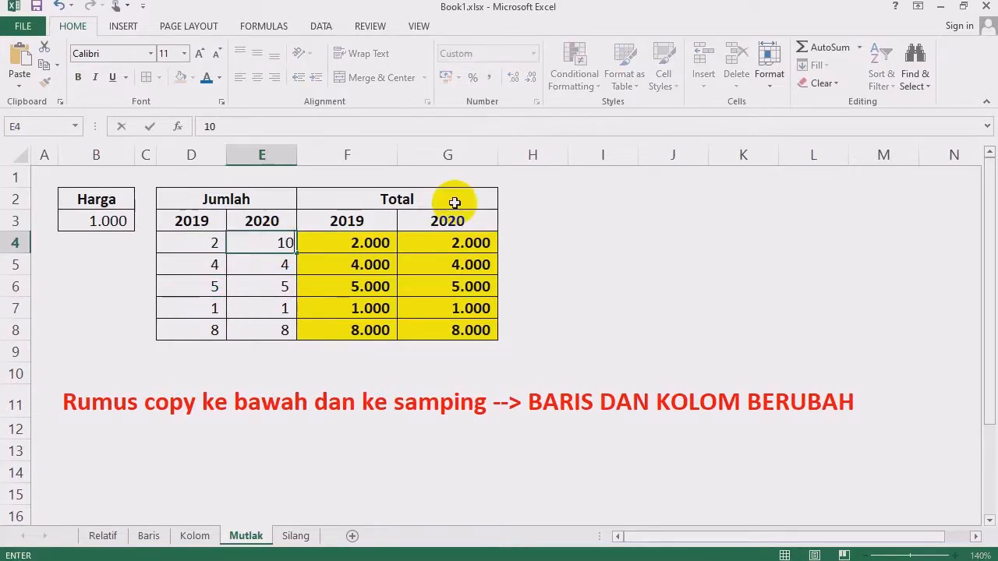
pyautogui.press('Return')
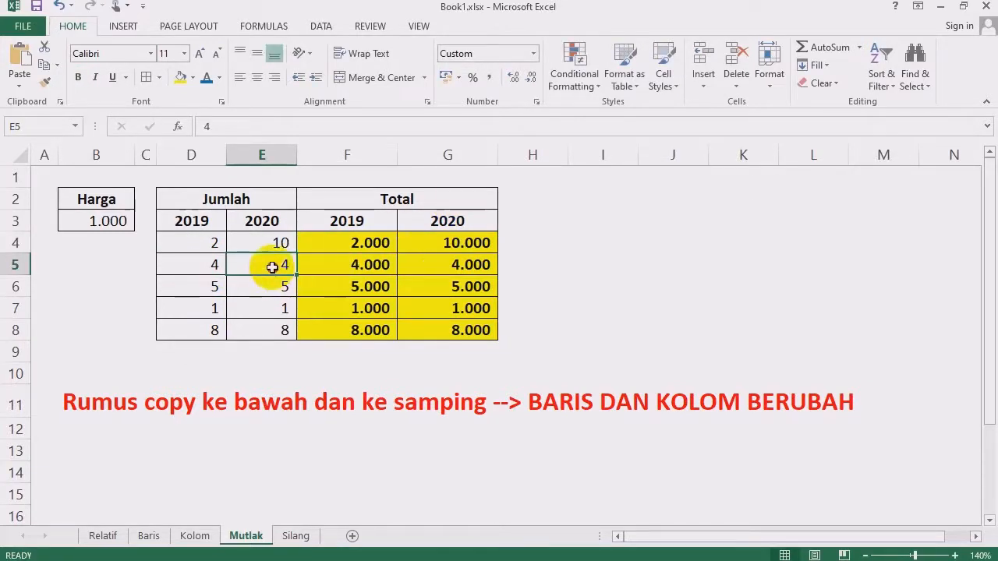
pyautogui.write('3')
pyautogui.press('Return')
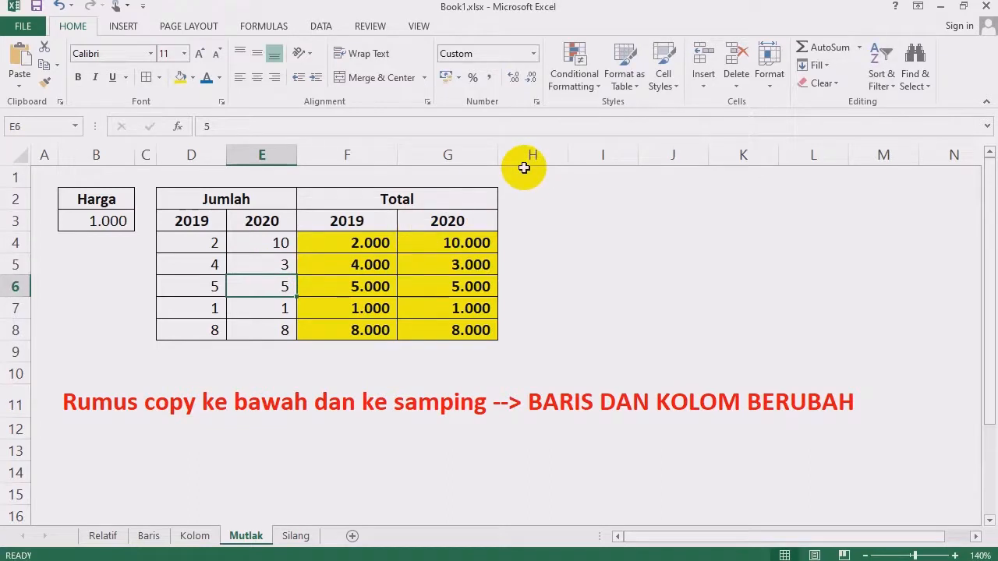
pyautogui.write('11')
pyautogui.press('Return')
pyautogui.write('9')
pyautogui.press('Return')
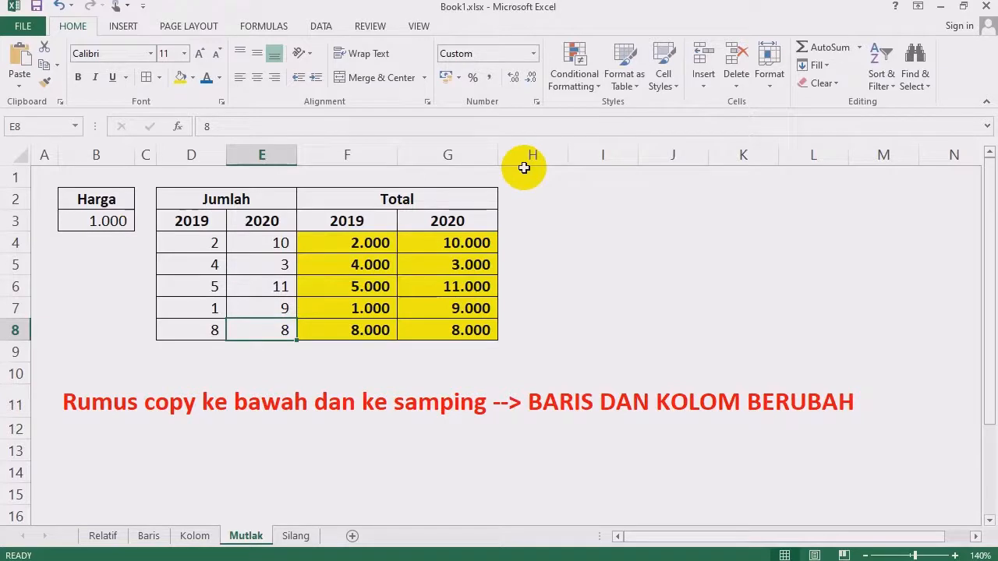
pyautogui.write('7')
pyautogui.press('Return')
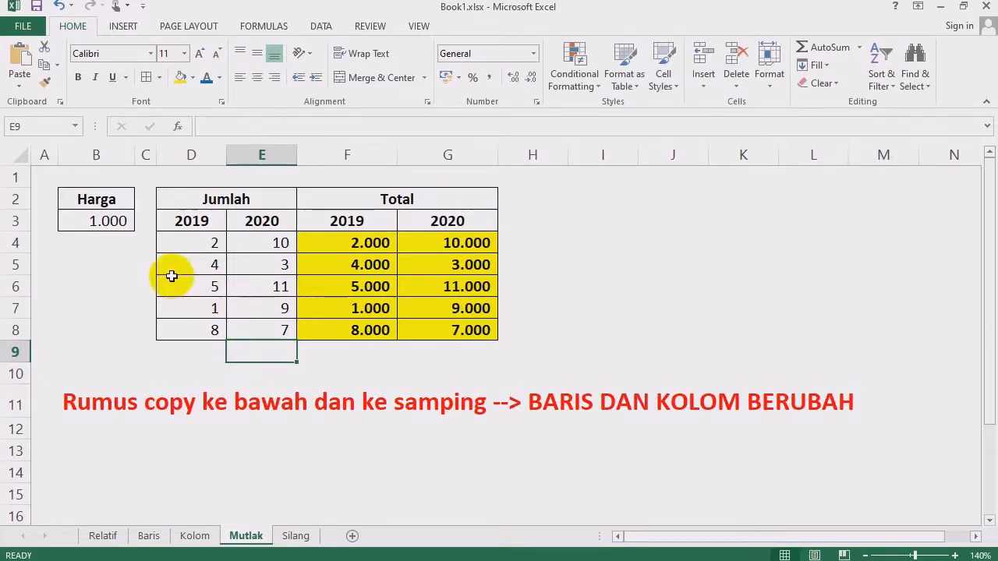
# - Open the Silang sheet and view its 1 to 10 multiplication grid and the notes below it
pyautogui.click(591, 262)
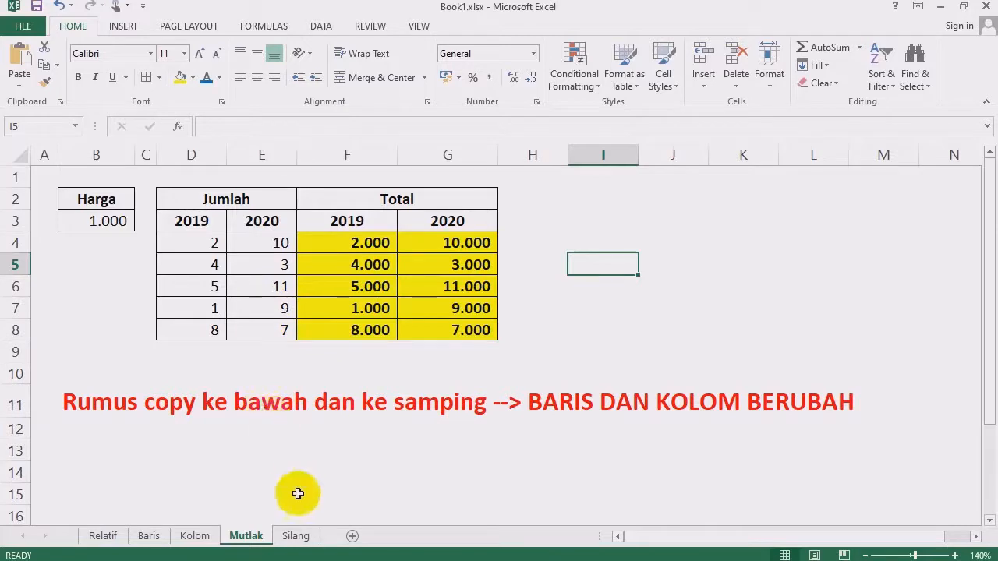
pyautogui.click(298, 535)
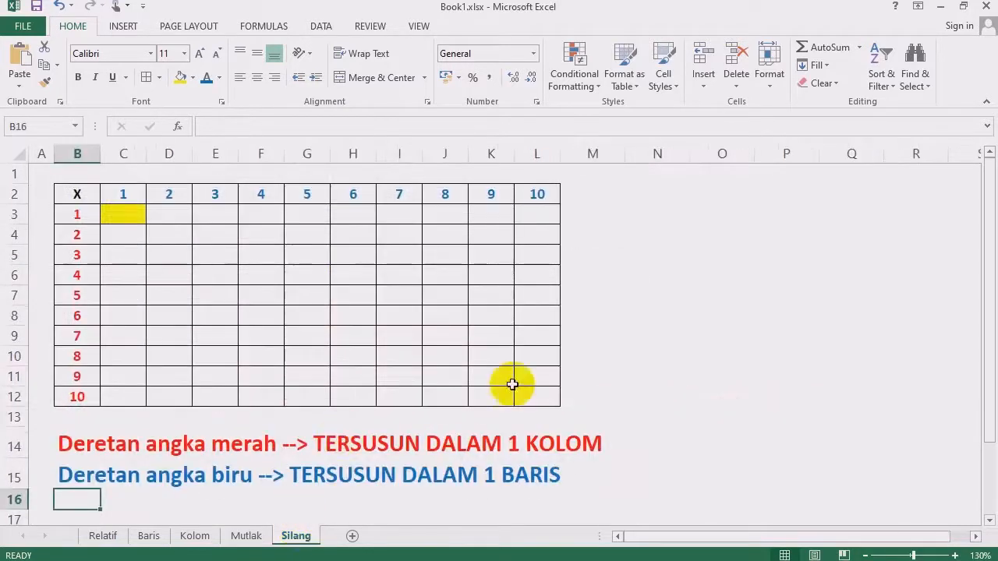
pyautogui.click(676, 282)
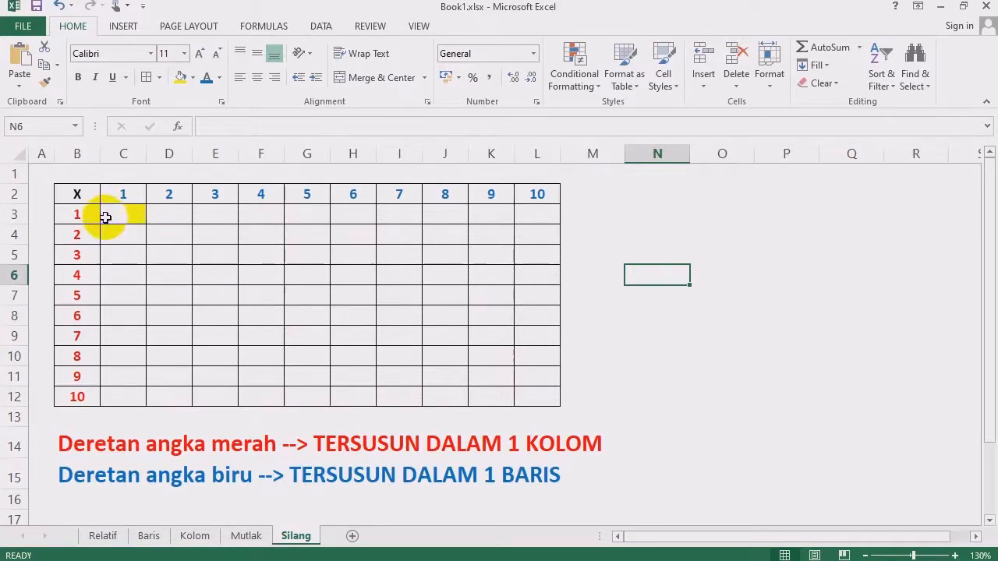
# - Examine the Silang multiplication grid B2:L12, comparing the red numbers in B3:B12 with the blue numbers in C2:L2
pyautogui.click(79, 196)
pyautogui.moveTo(79, 195); pyautogui.dragTo(540, 403)
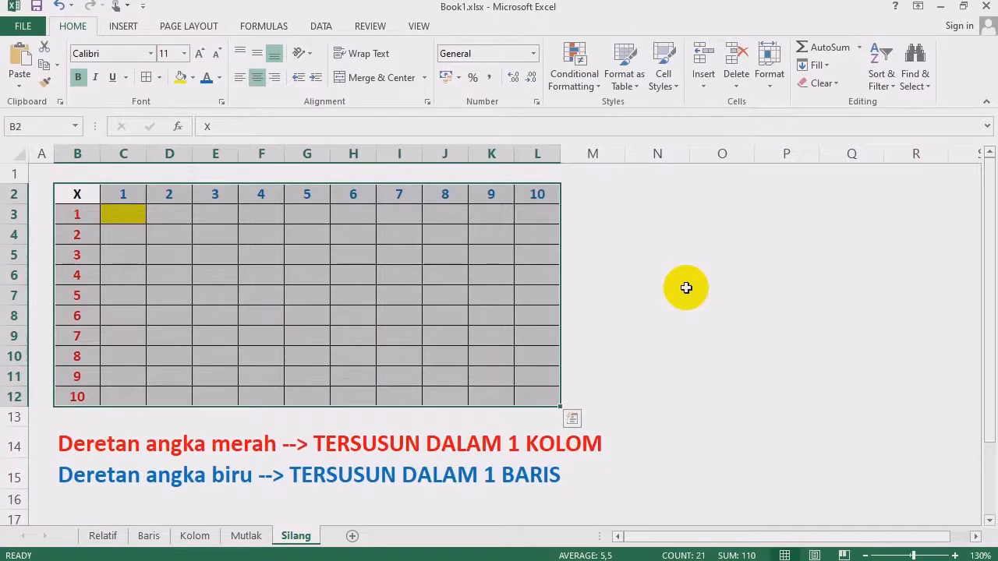
pyautogui.click(686, 287)
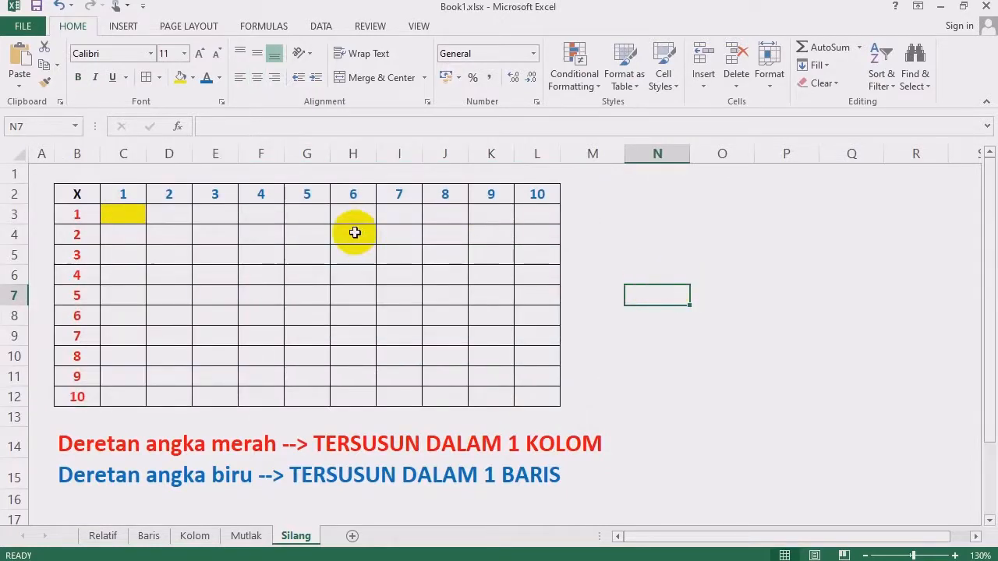
pyautogui.click(247, 252)
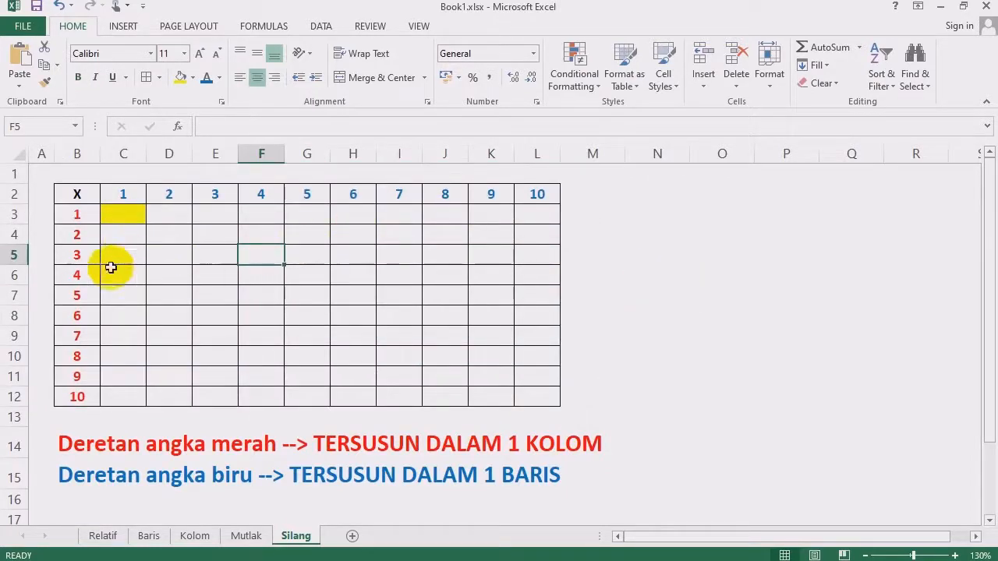
pyautogui.moveTo(76, 217); pyautogui.dragTo(80, 386)
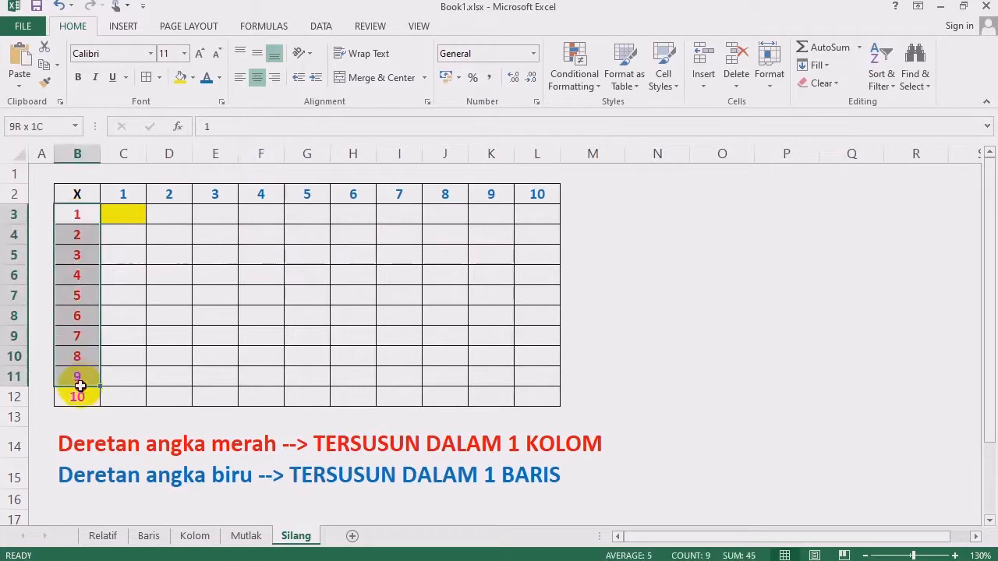
pyautogui.moveTo(127, 192); pyautogui.dragTo(515, 191)
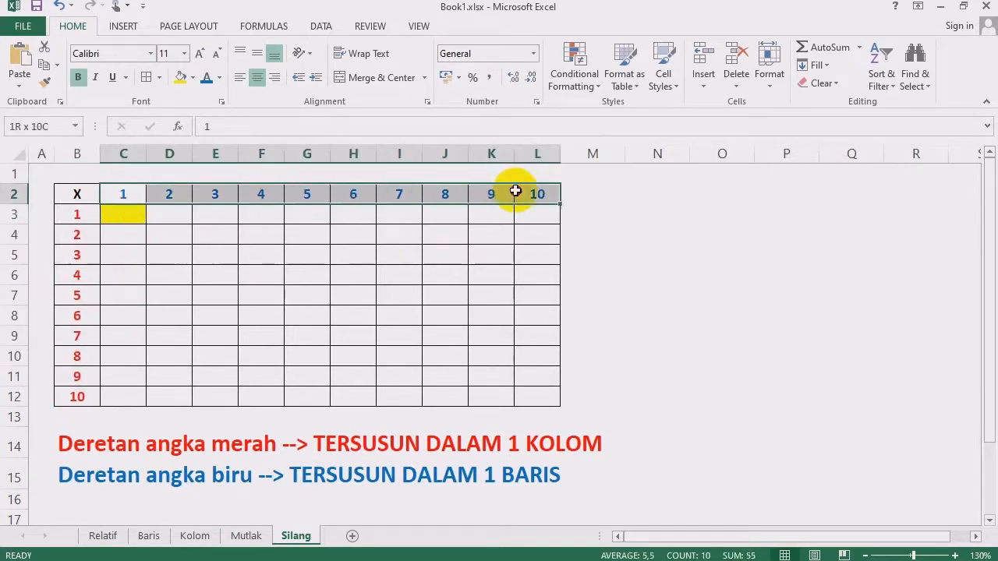
pyautogui.moveTo(76, 216); pyautogui.dragTo(74, 396)
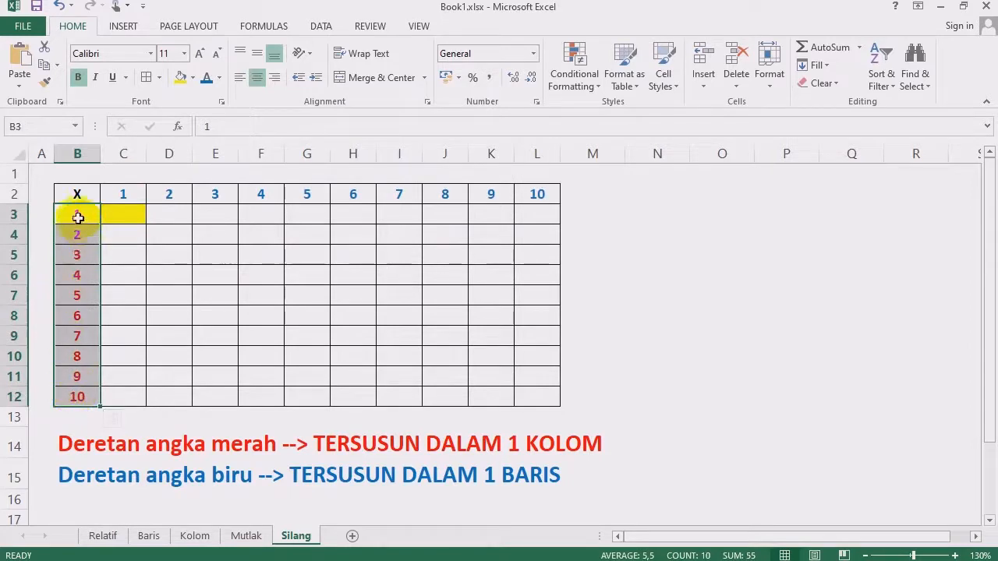
pyautogui.moveTo(78, 216); pyautogui.dragTo(77, 395)
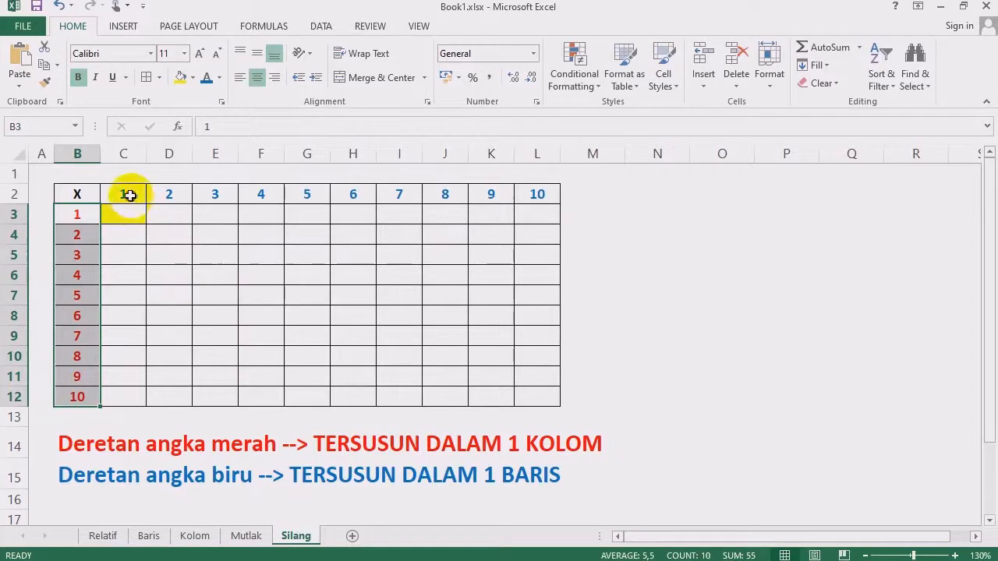
pyautogui.moveTo(129, 195); pyautogui.dragTo(529, 197)
pyautogui.click(635, 254)
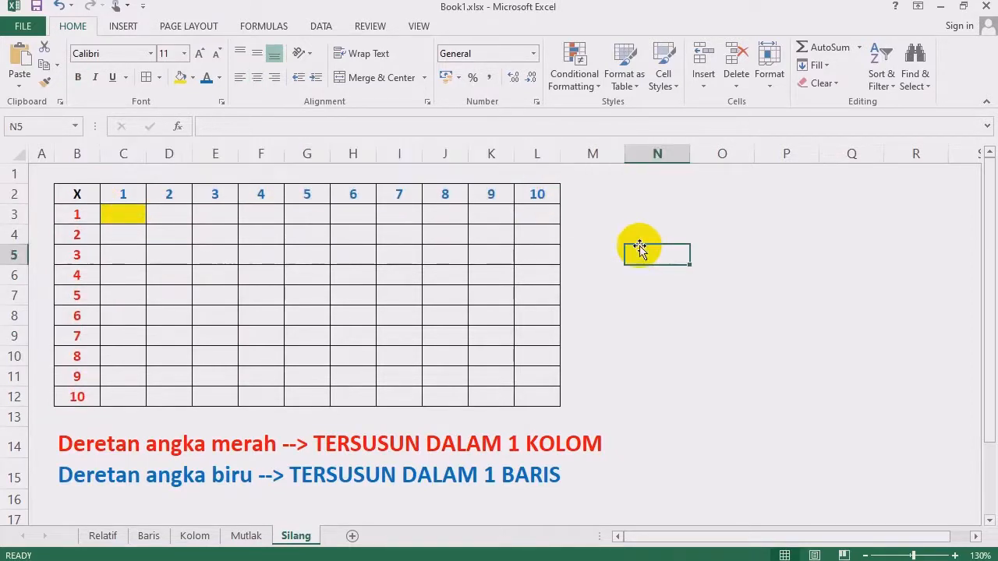
pyautogui.click(595, 275)
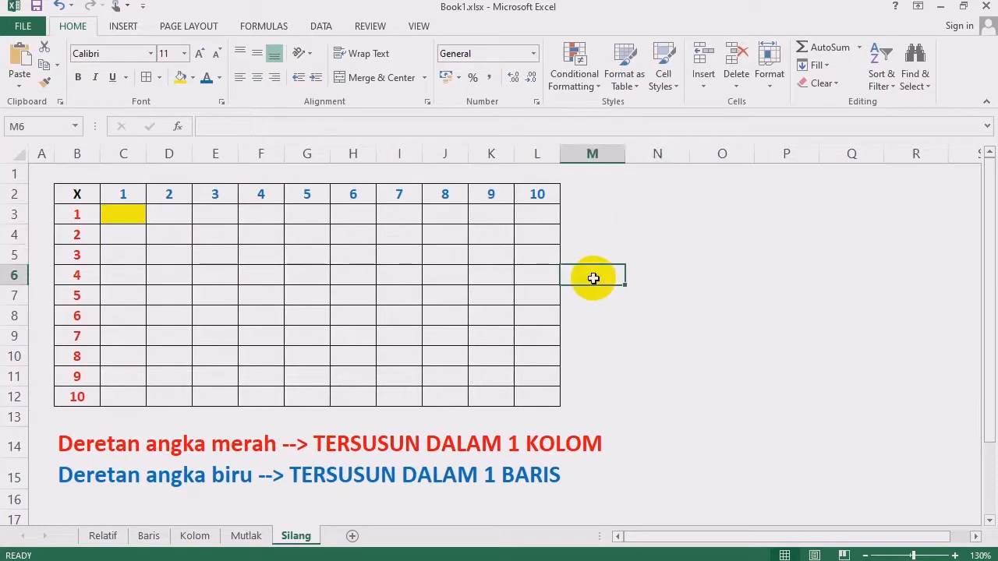
pyautogui.click(126, 216)
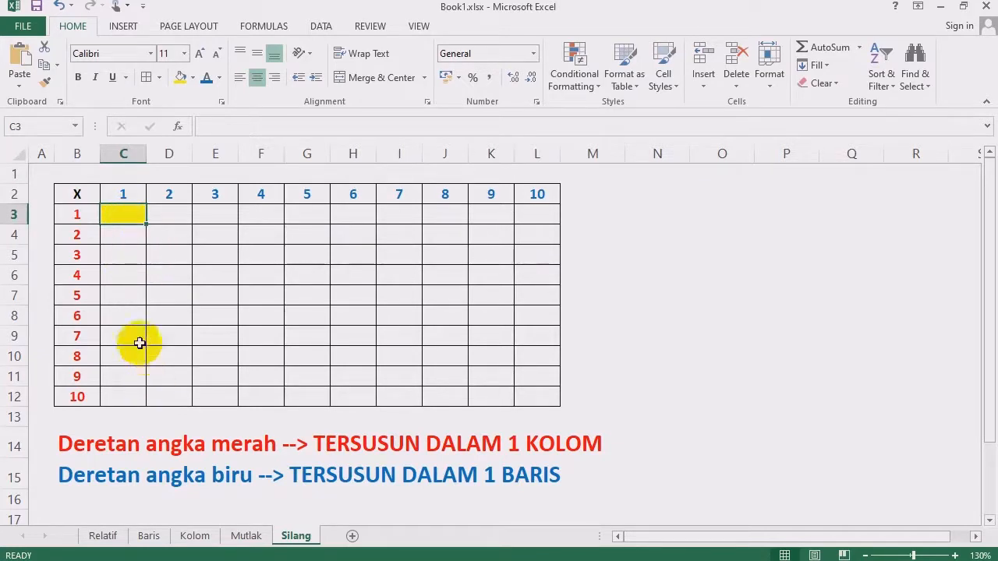
pyautogui.click(230, 336)
# - Review the Mutlak sheet's formula in F4, the 2019 and 2020 Jumlah columns, and the single Harga cell B3
pyautogui.click(246, 536)
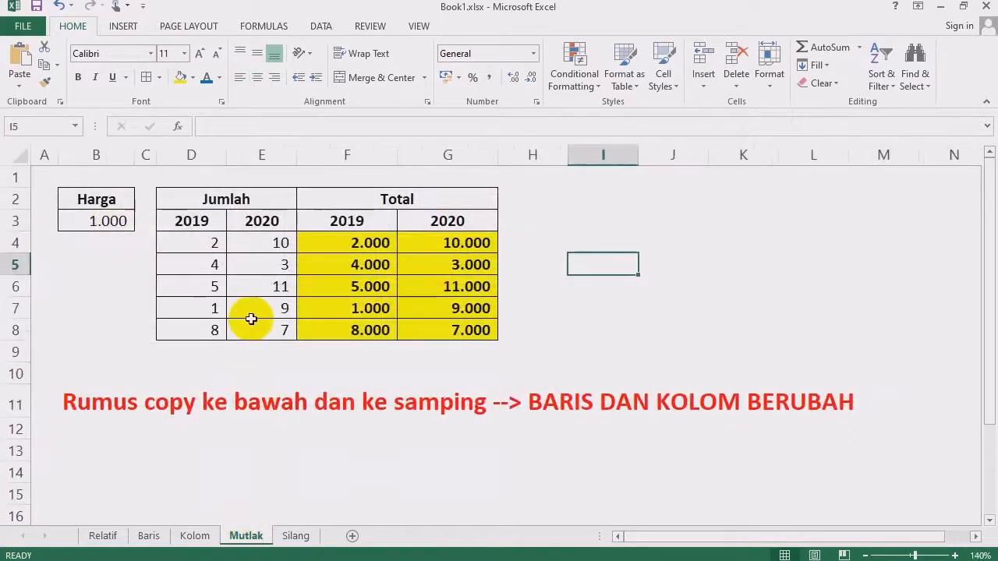
pyautogui.click(343, 243)
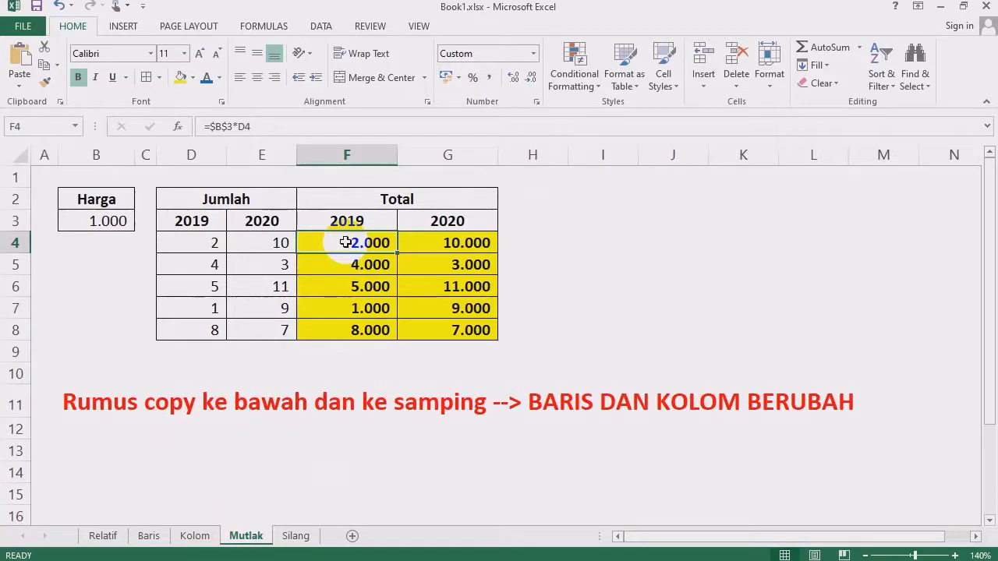
pyautogui.moveTo(198, 223); pyautogui.dragTo(202, 330)
pyautogui.moveTo(261, 221); pyautogui.dragTo(265, 330)
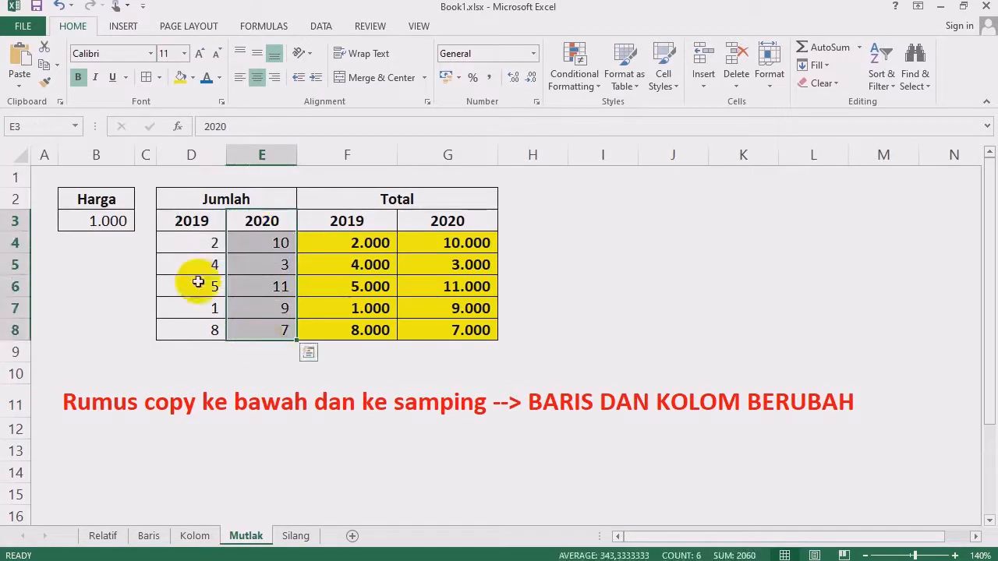
pyautogui.click(105, 221)
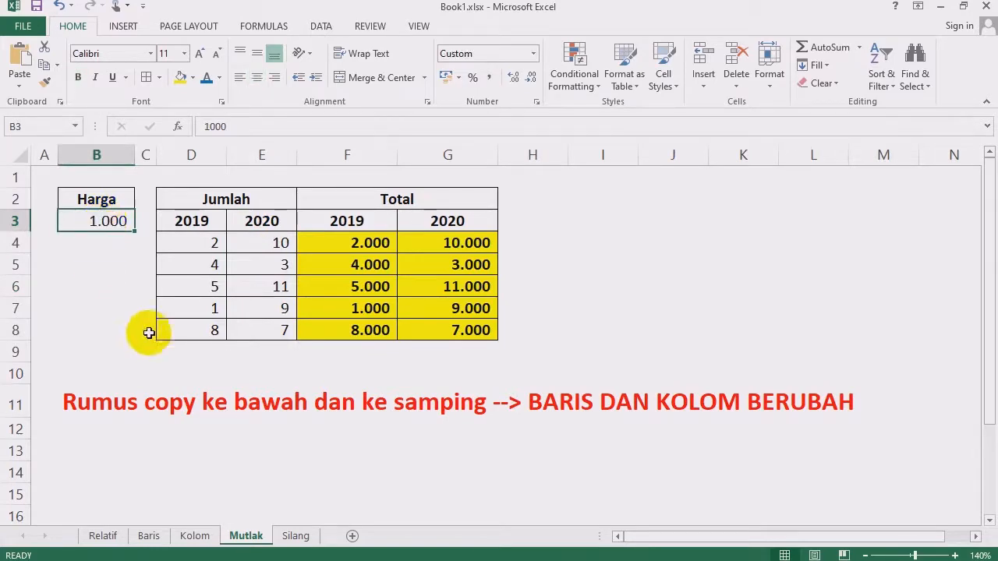
# - Return to the Silang sheet and examine how the red factors run down column B and the blue factors run across row 2
pyautogui.click(293, 536)
pyautogui.click(160, 311)
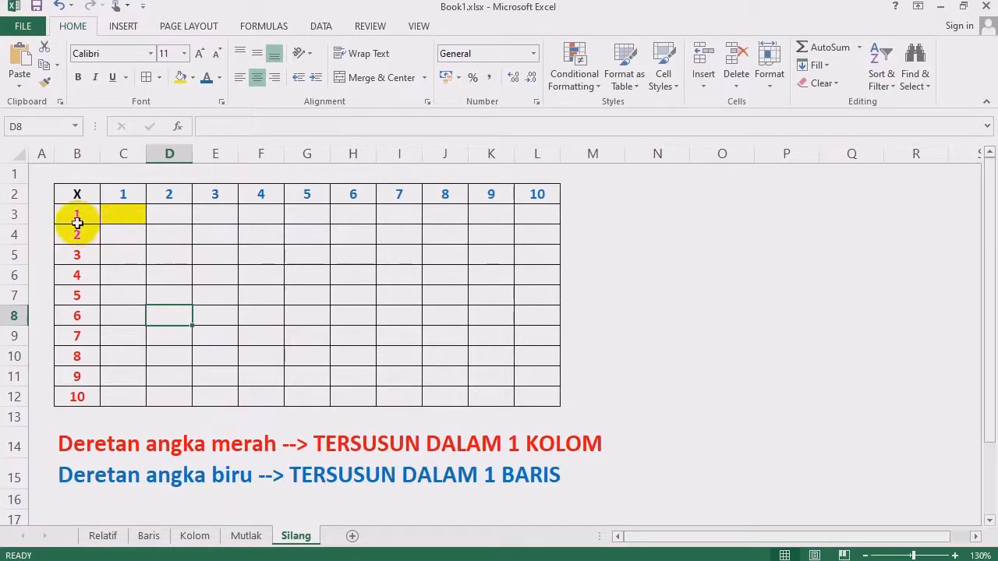
pyautogui.moveTo(78, 221); pyautogui.dragTo(78, 393)
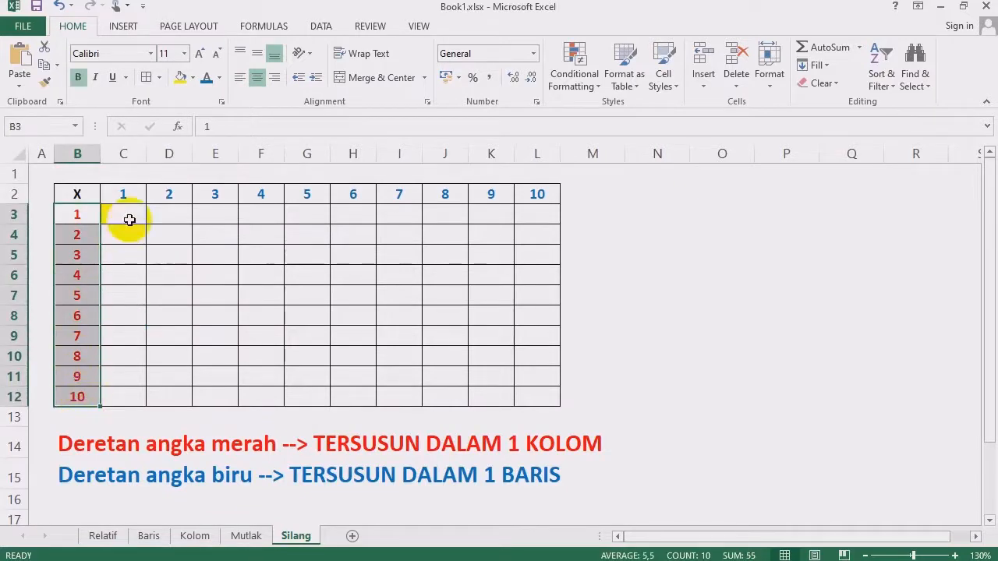
pyautogui.moveTo(123, 195); pyautogui.dragTo(525, 195)
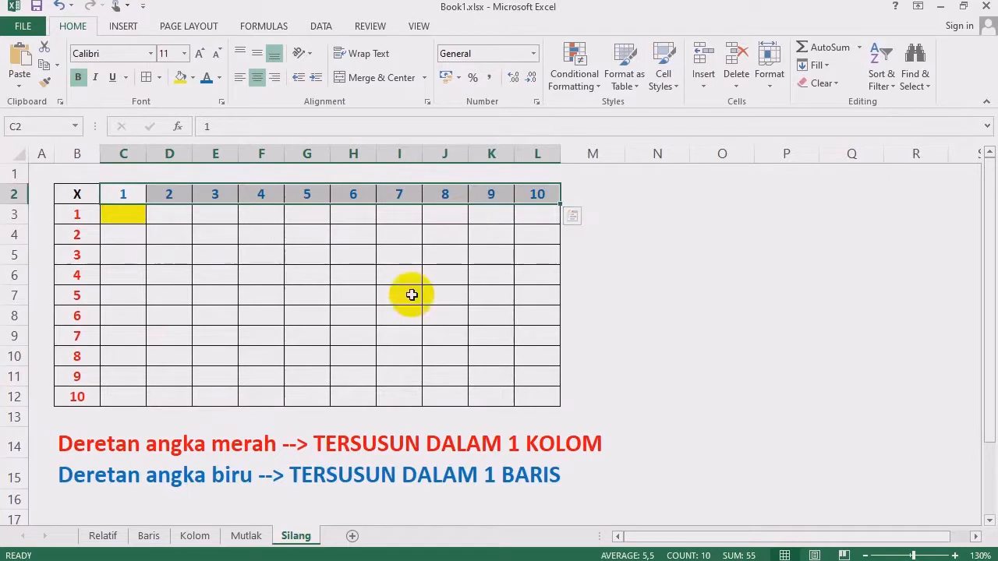
pyautogui.click(617, 297)
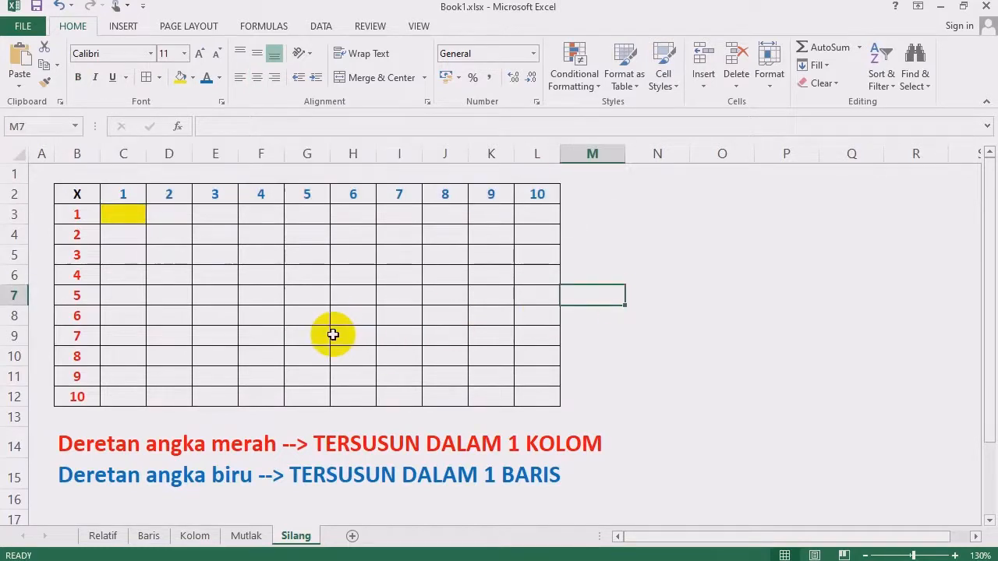
pyautogui.click(72, 222)
pyautogui.moveTo(71, 223); pyautogui.dragTo(74, 396)
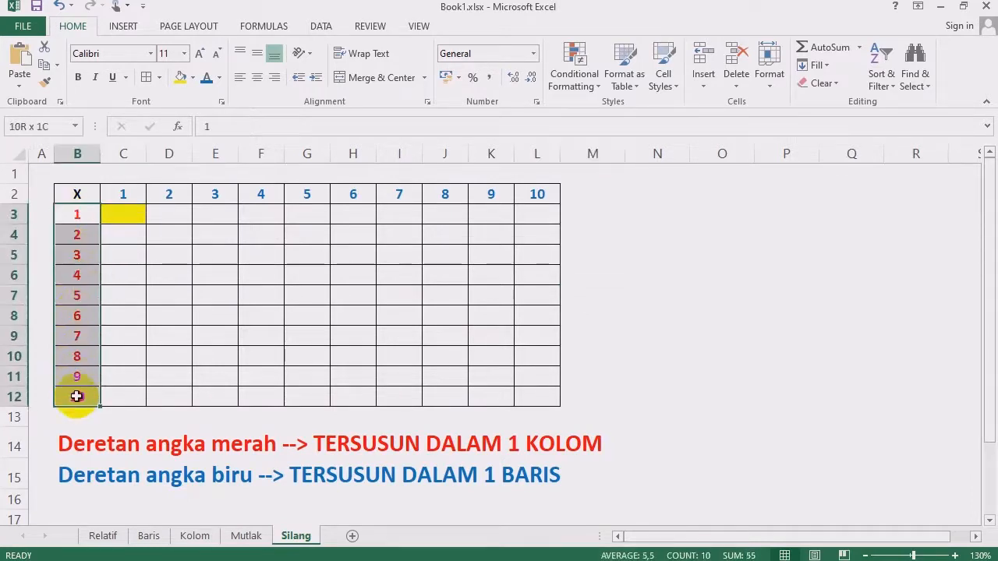
pyautogui.moveTo(133, 200); pyautogui.dragTo(534, 191)
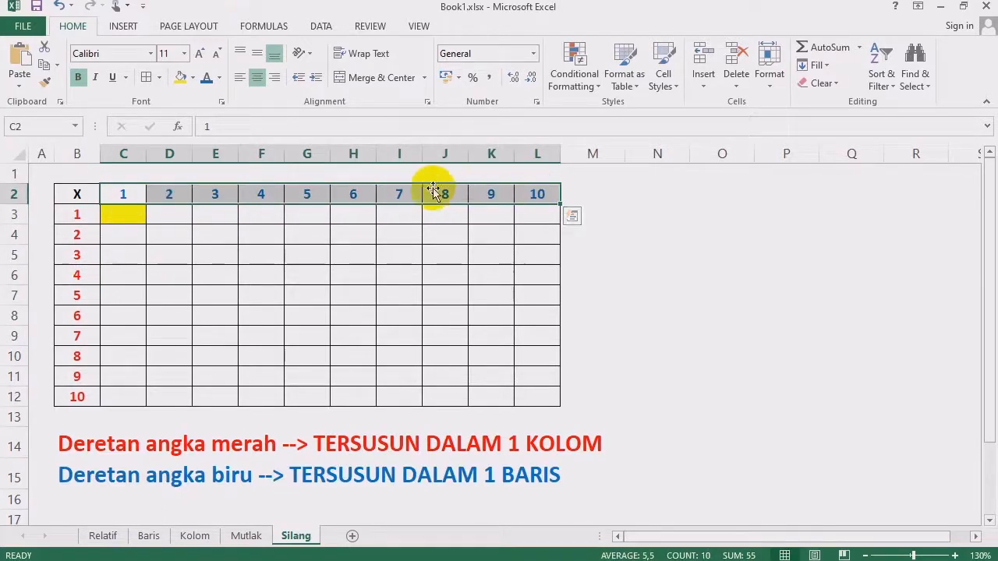
pyautogui.moveTo(118, 209); pyautogui.dragTo(125, 354)
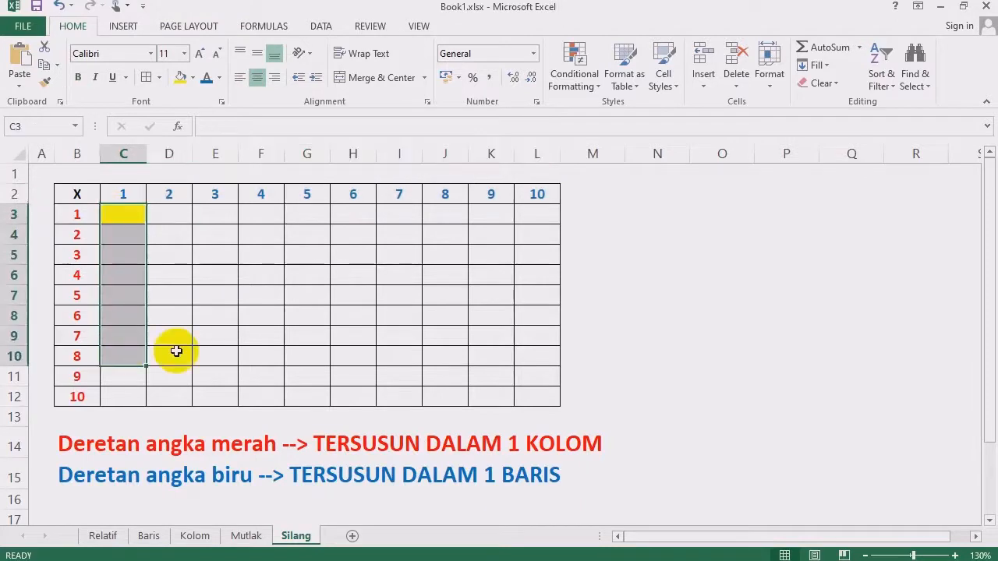
pyautogui.click(263, 309)
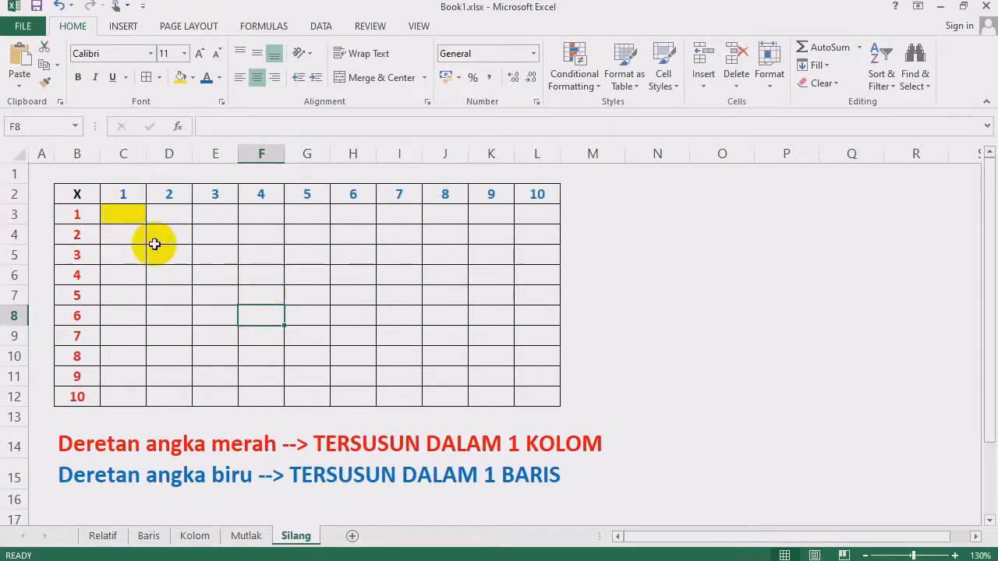
# - Enter the formula =B3*C2 in cell C3, multiplying the first red and blue numbers, and make the cell bold
pyautogui.click(128, 212)
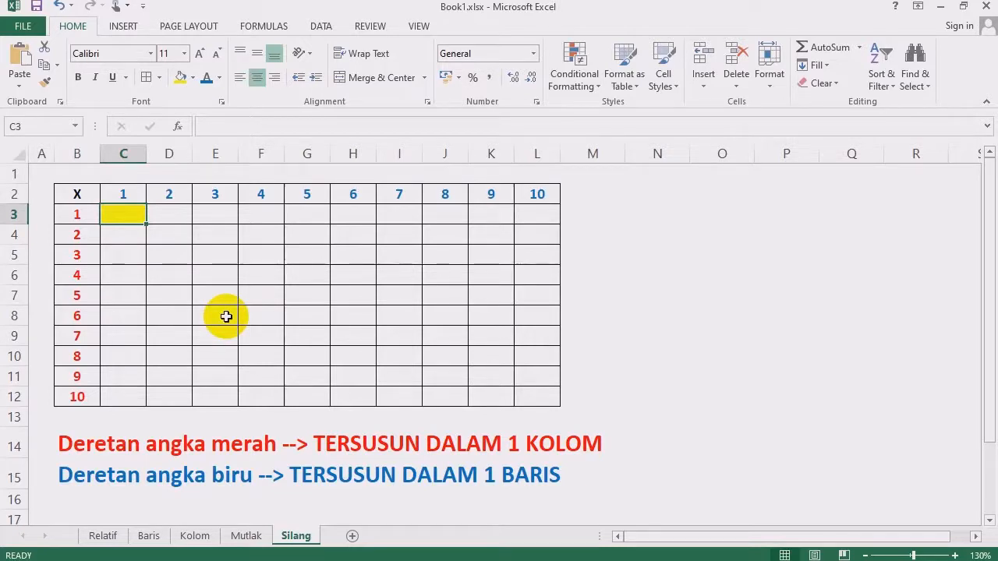
pyautogui.click(73, 214)
pyautogui.click(116, 194)
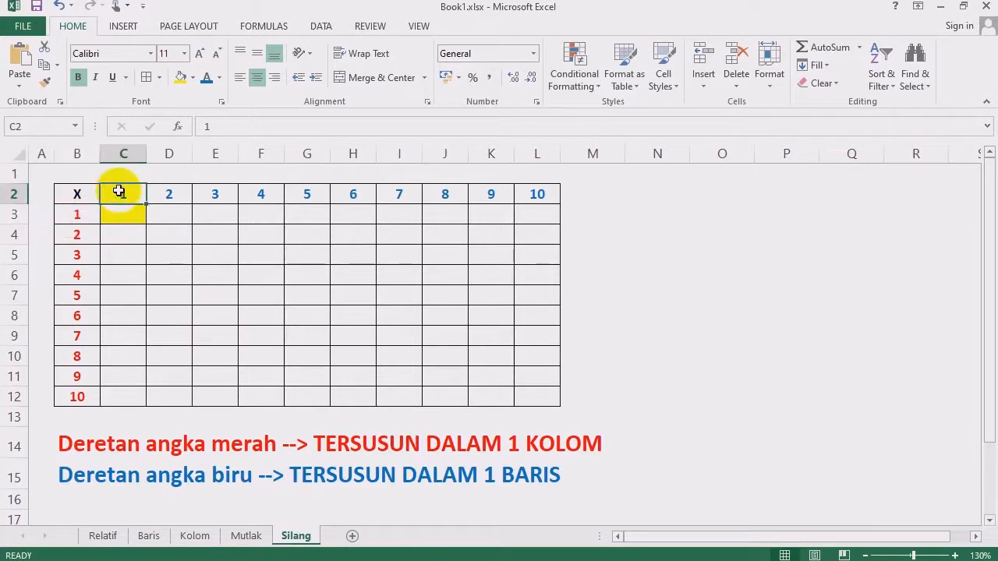
pyautogui.click(122, 212)
pyautogui.click(78, 211)
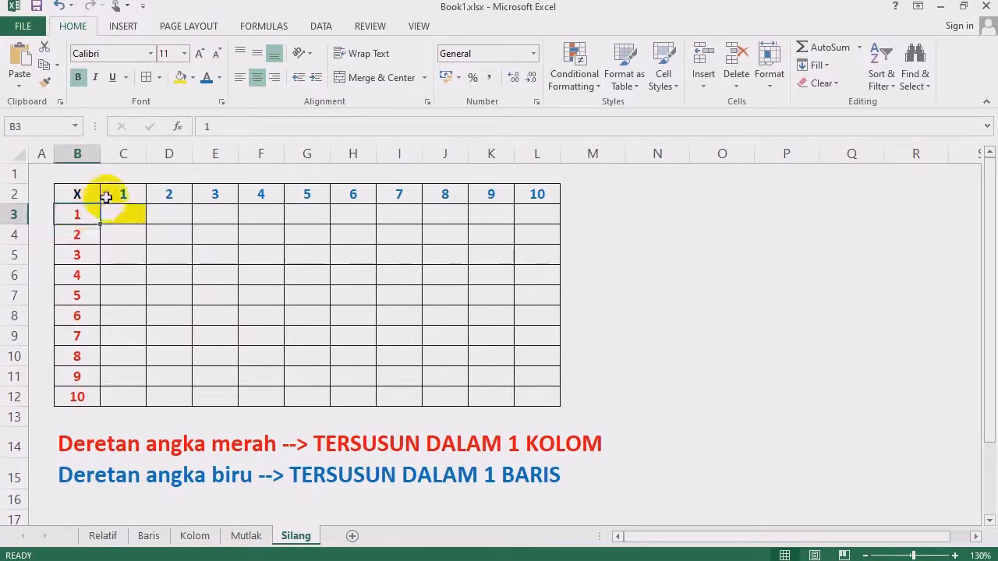
pyautogui.click(127, 213)
pyautogui.write('=')
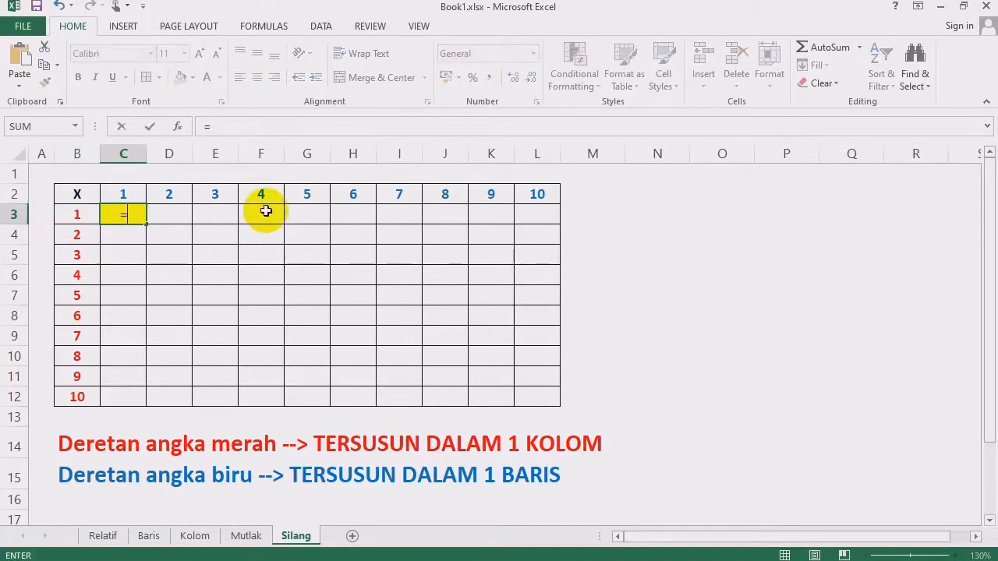
pyautogui.press('Left')
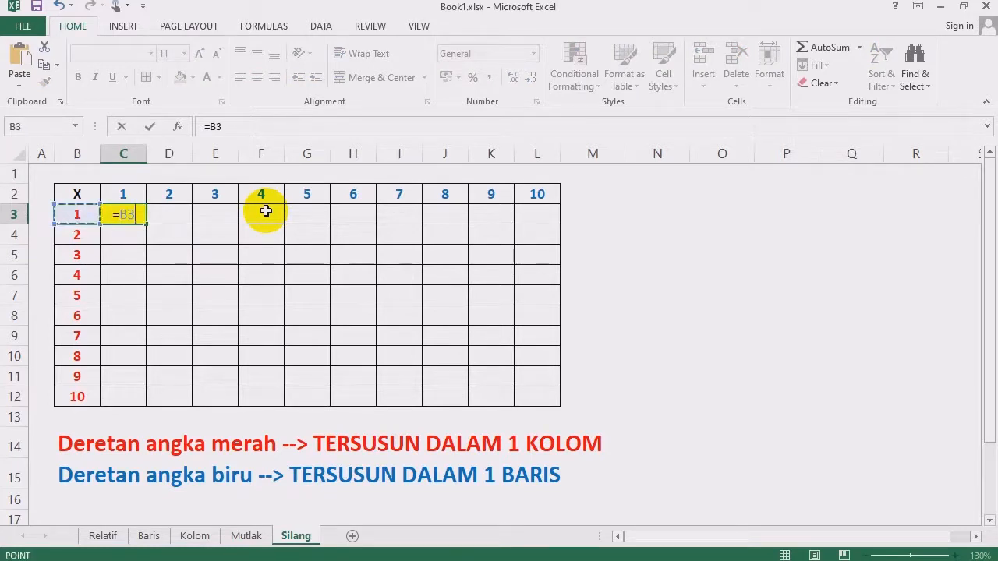
pyautogui.write('*')
pyautogui.press('Up')
pyautogui.press('Return')
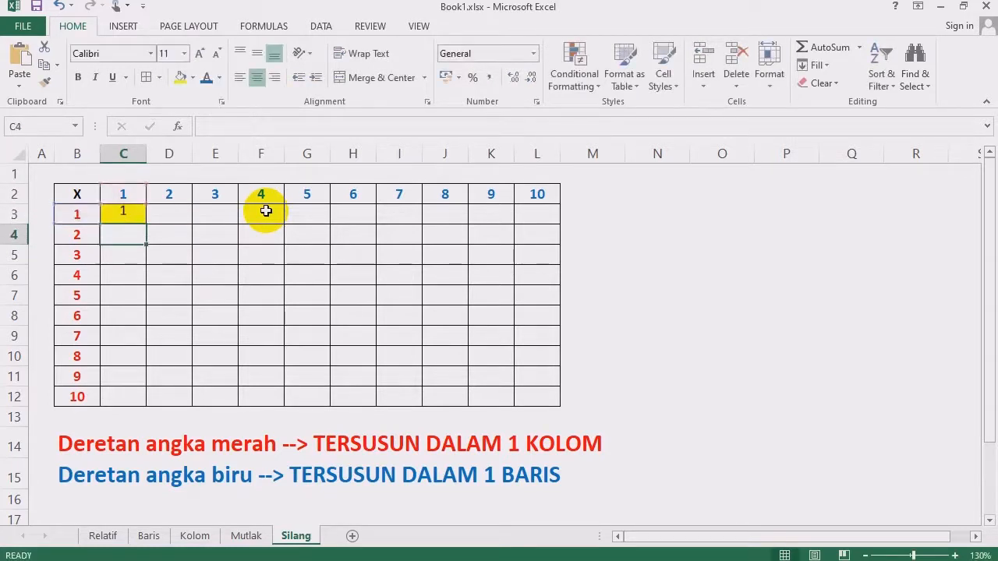
pyautogui.click(131, 215)
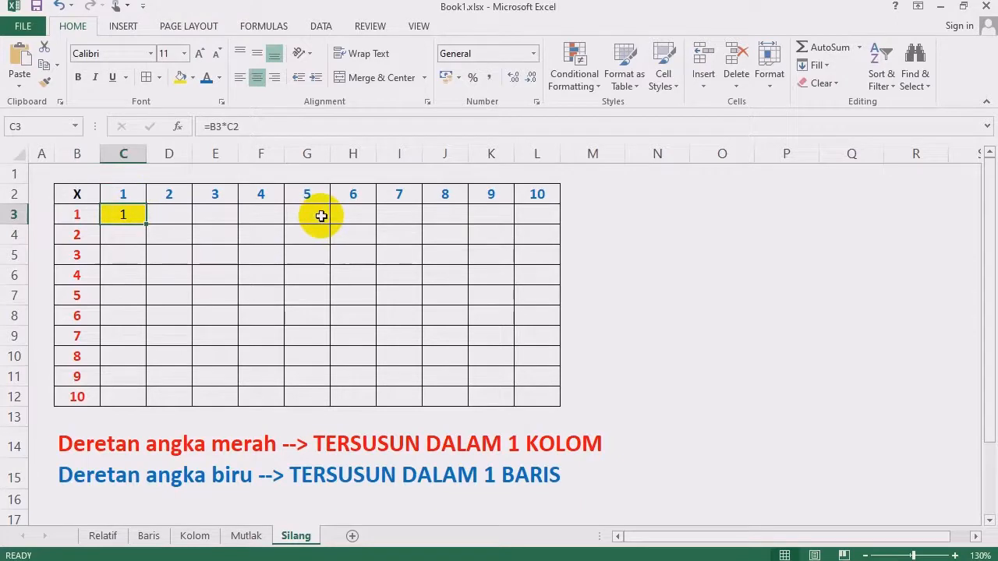
pyautogui.click(72, 79)
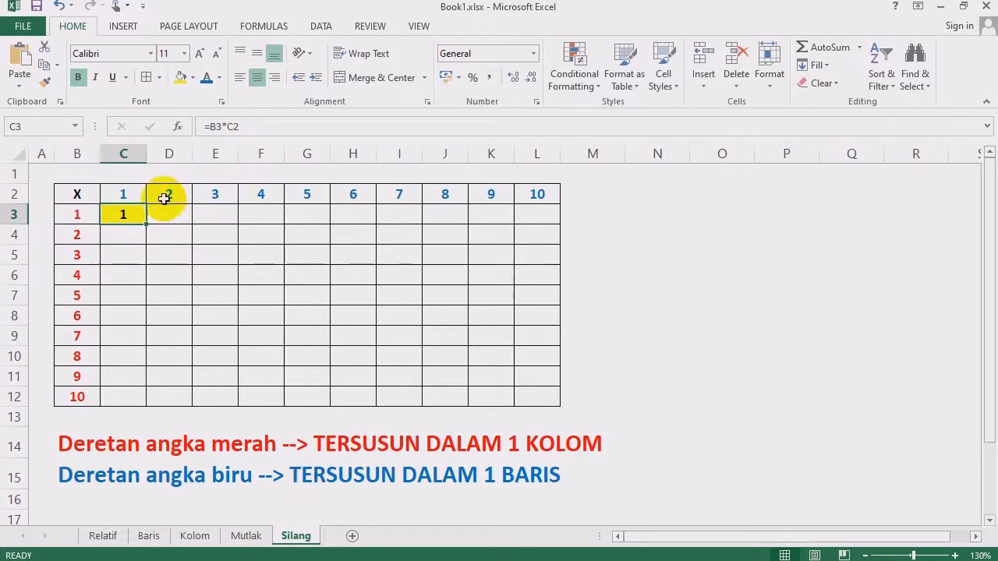
# - Inspect the references in C3's formula and trace them to the red numbers in B3:B12 and the blue number in C2
pyautogui.press('F2')
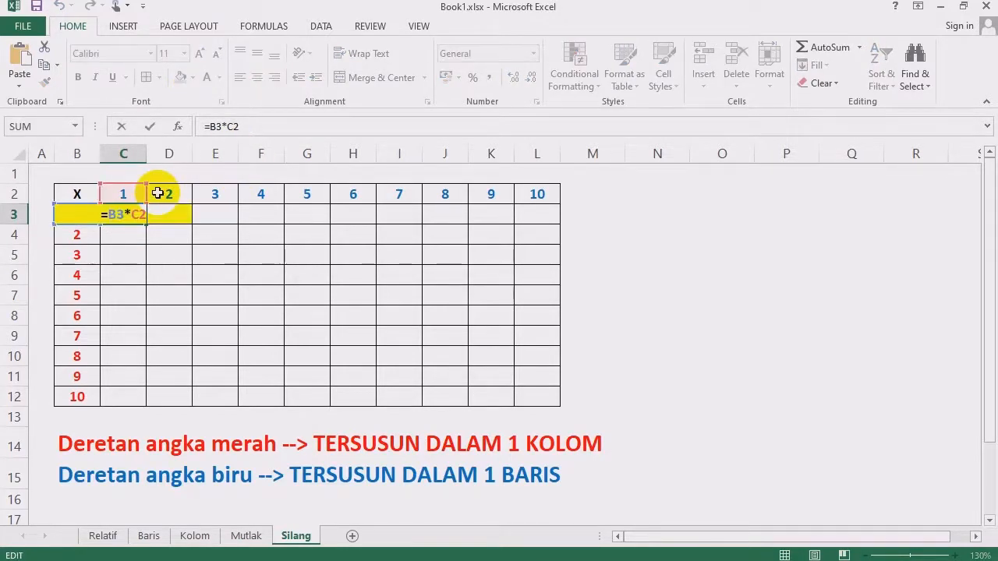
pyautogui.hotkey('ctrl', 'Return')
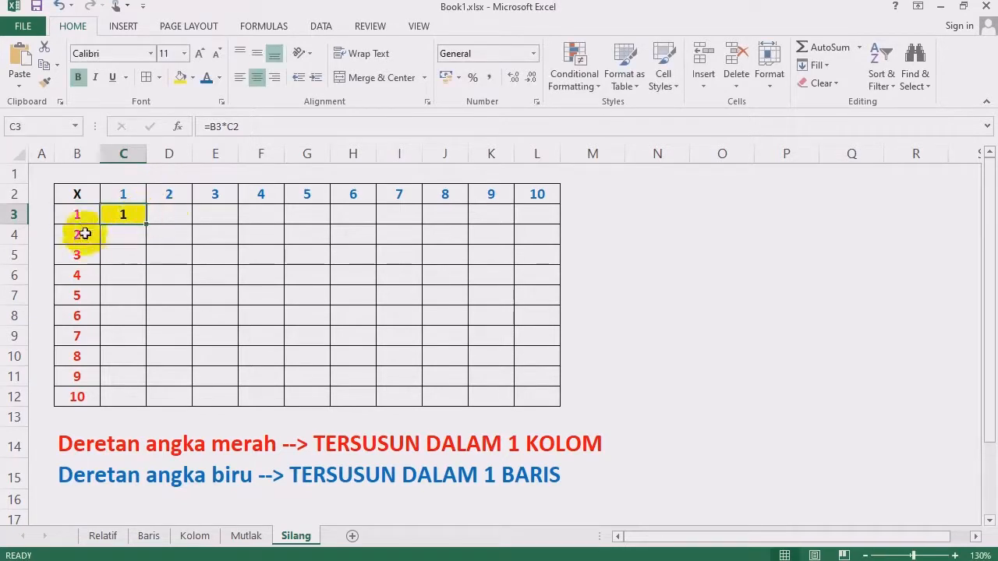
pyautogui.moveTo(76, 217); pyautogui.dragTo(77, 396)
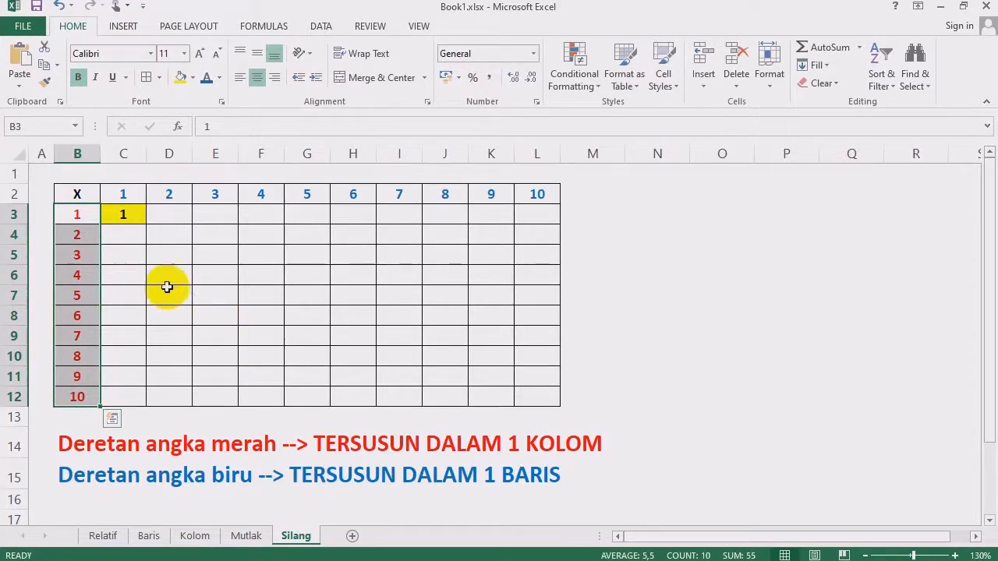
pyautogui.click(68, 217)
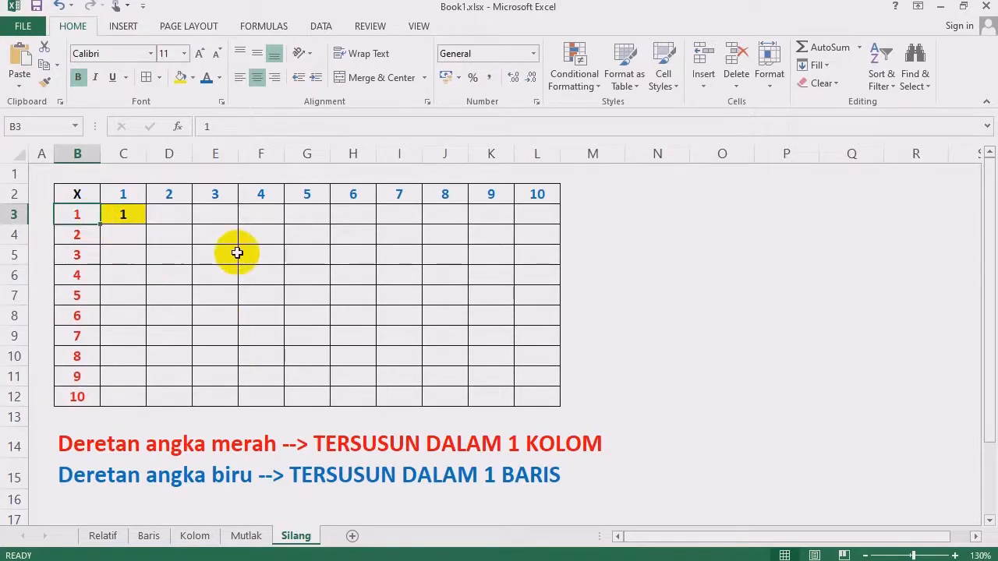
pyautogui.click(125, 195)
pyautogui.click(81, 214)
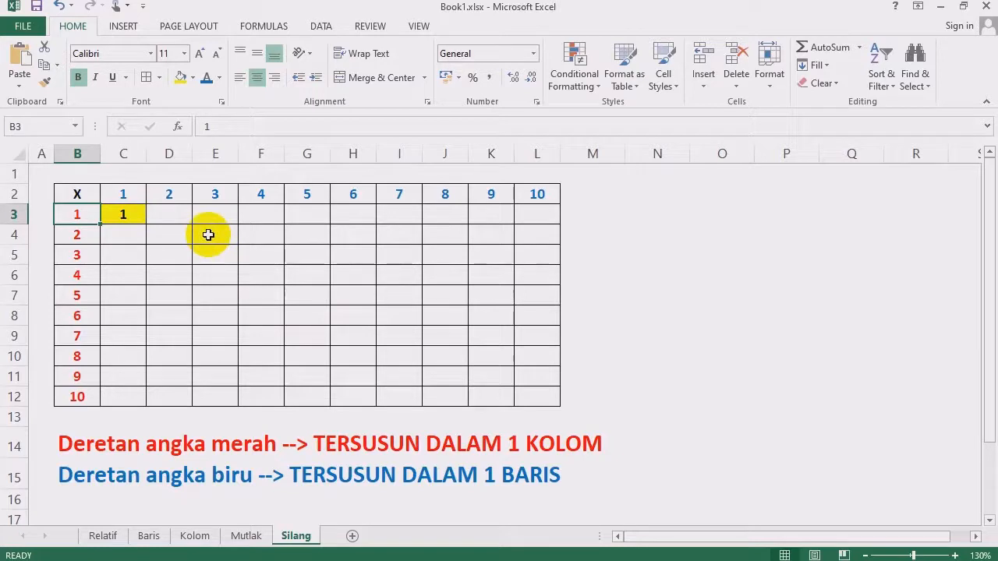
# - Step through the red factors in column B one by one and highlight the whole range B3:B12
pyautogui.press('Down')
pyautogui.press('Down')
pyautogui.press('Down')
pyautogui.press('Down')
pyautogui.press('Down')
pyautogui.press('Down')
pyautogui.press('Down')
pyautogui.press('Down')
pyautogui.press('Down')
pyautogui.press('Down')
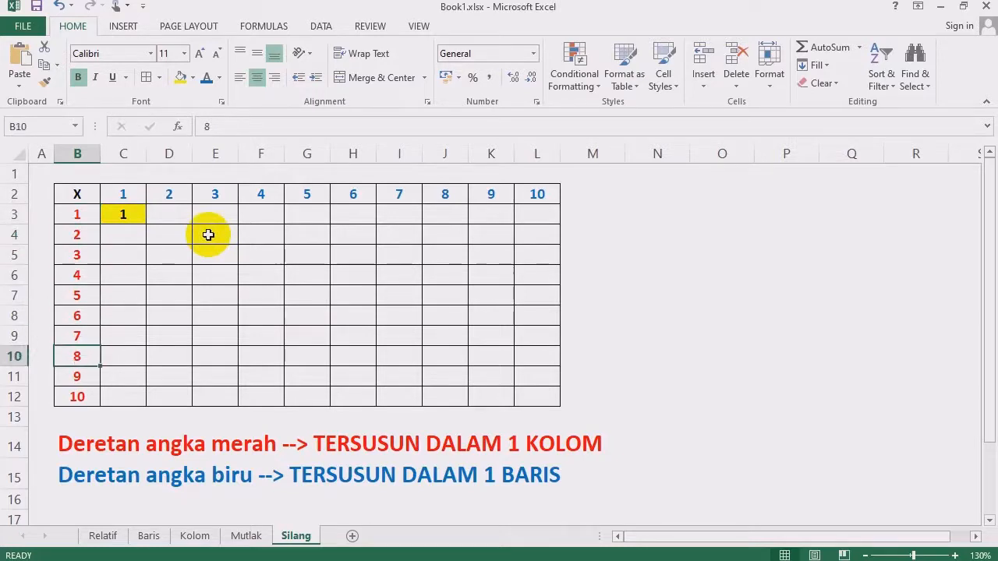
pyautogui.press('Up')
pyautogui.press('Up')
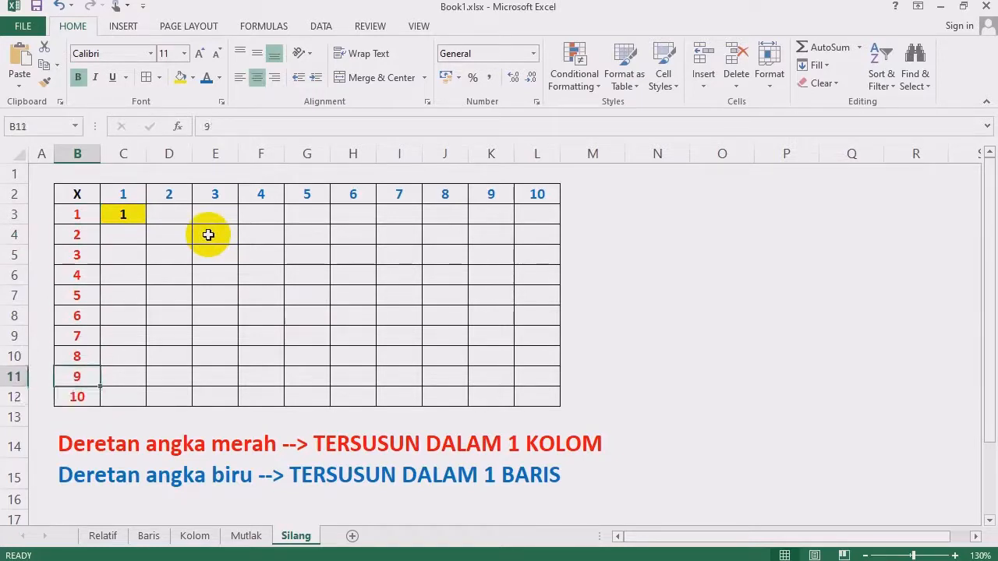
pyautogui.press('Up')
pyautogui.press('Up')
pyautogui.press('Up')
pyautogui.press('Up')
pyautogui.press('Up')
pyautogui.press('Up')
pyautogui.press('Up')
pyautogui.press('Up')
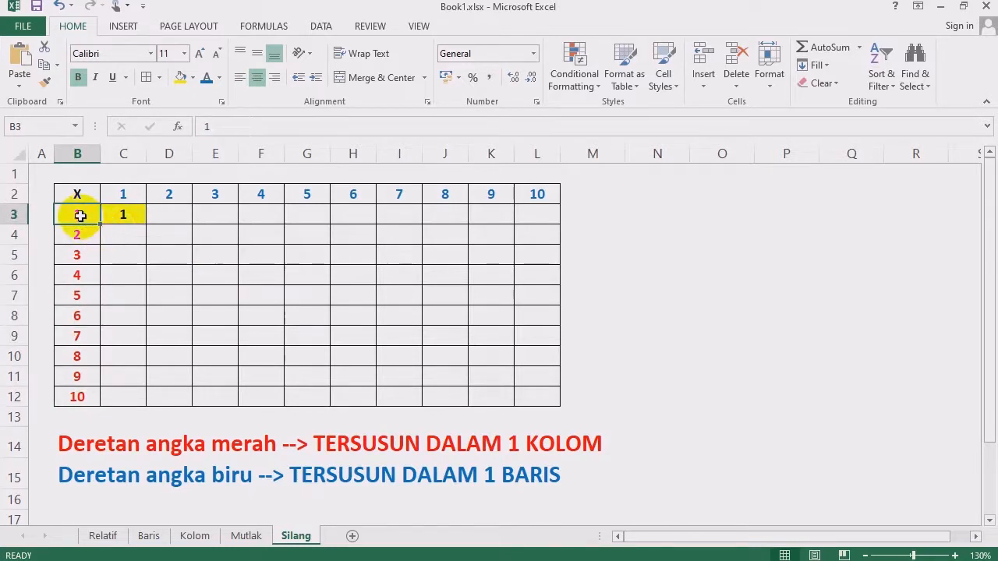
pyautogui.moveTo(78, 216); pyautogui.dragTo(74, 397)
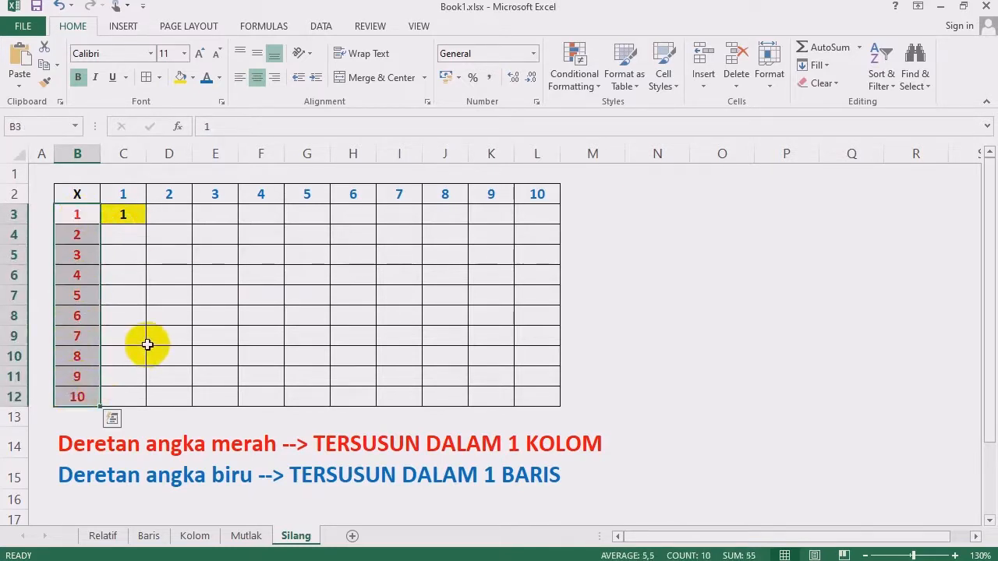
# - Compare the formula in C3 with its red factor in B3 and the other red factors down to B12
pyautogui.click(122, 216)
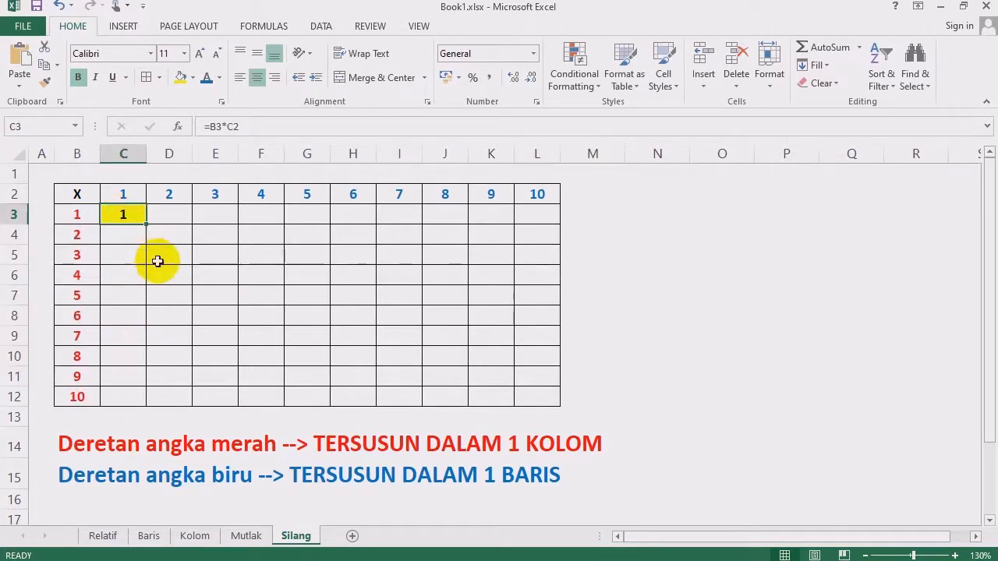
pyautogui.click(77, 216)
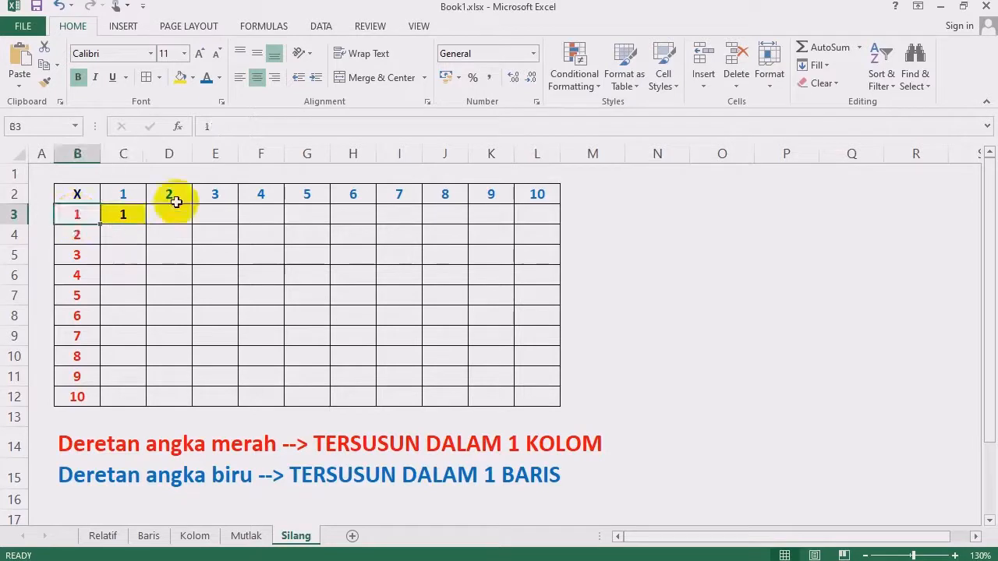
pyautogui.press('Right')
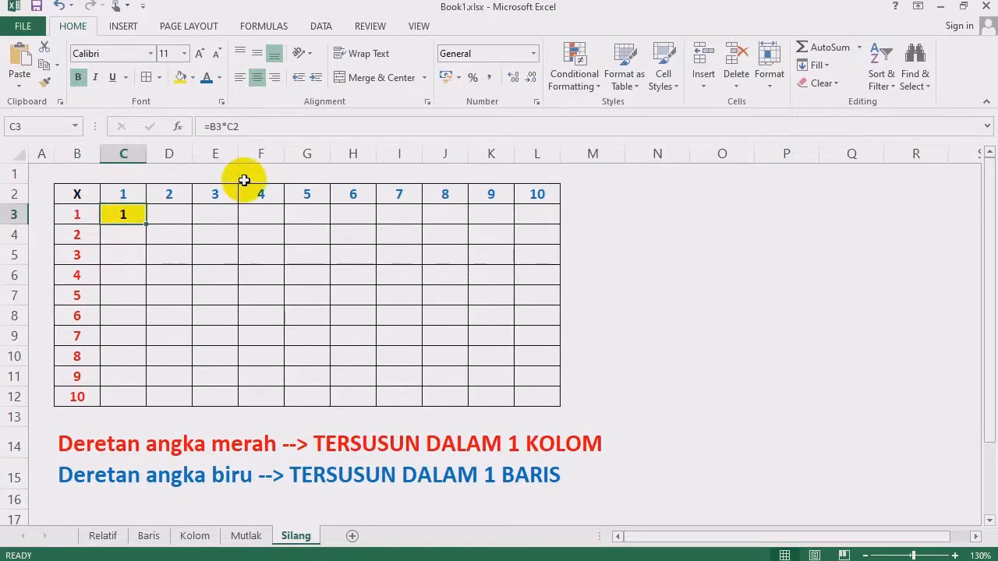
pyautogui.press('Left')
pyautogui.press('Down')
pyautogui.press('Down')
pyautogui.press('Down')
pyautogui.press('Down')
pyautogui.press('Down')
pyautogui.press('Down')
pyautogui.press('Down')
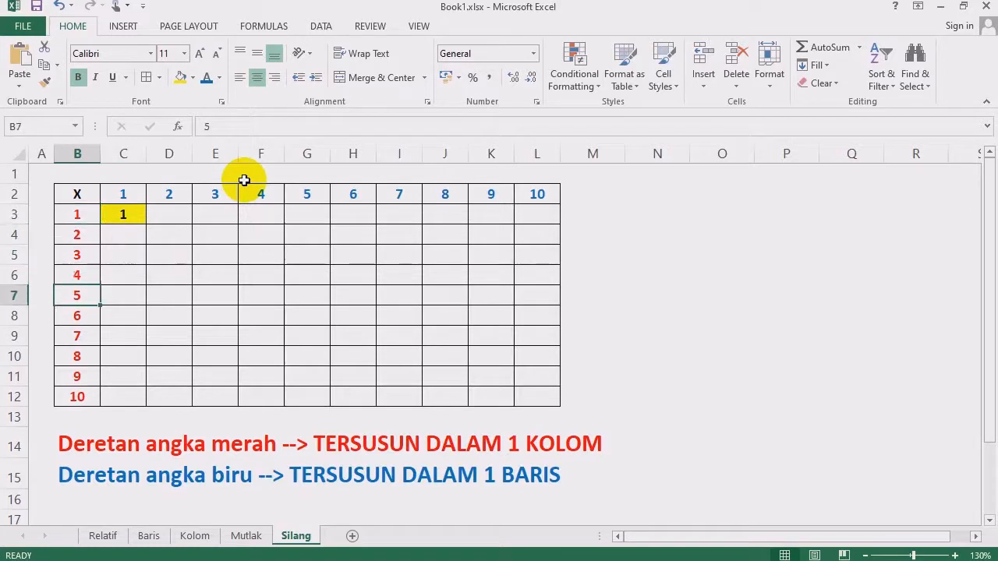
pyautogui.press('Up')
pyautogui.press('Up')
pyautogui.press('Up')
pyautogui.press('Up')
pyautogui.press('Up')
pyautogui.press('Up')
pyautogui.press('Up')
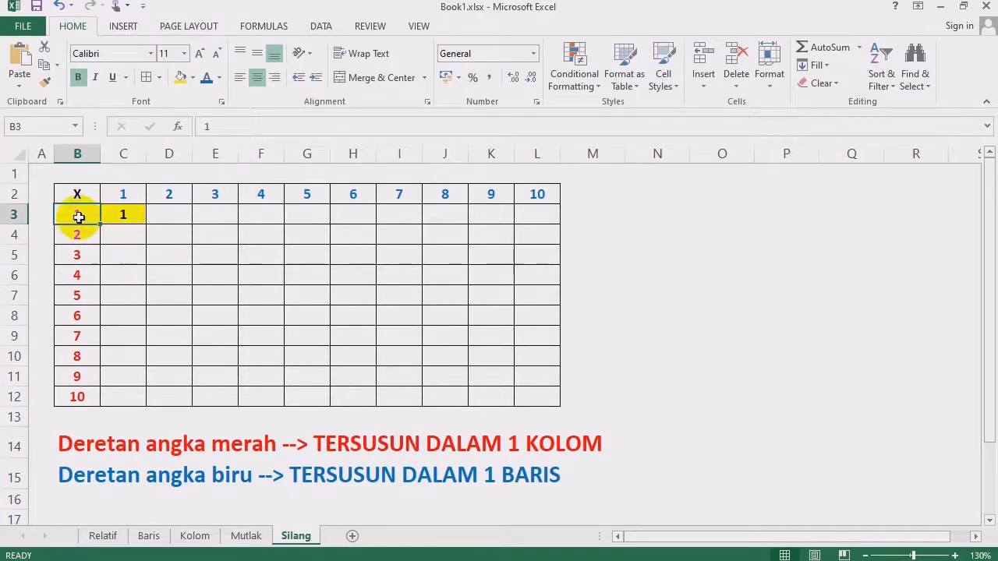
pyautogui.moveTo(80, 220); pyautogui.dragTo(84, 394)
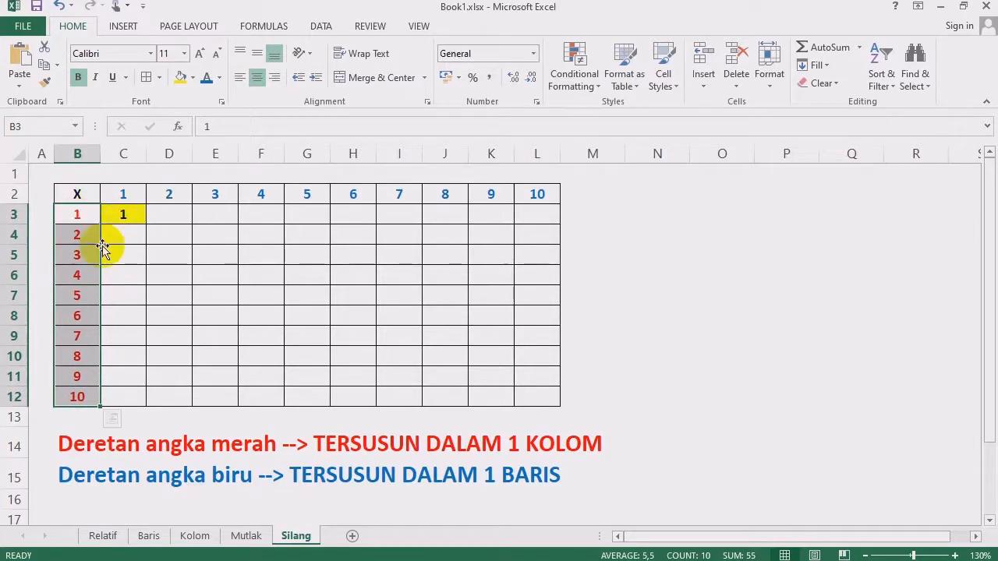
pyautogui.click(116, 212)
pyautogui.moveTo(75, 214); pyautogui.dragTo(79, 396)
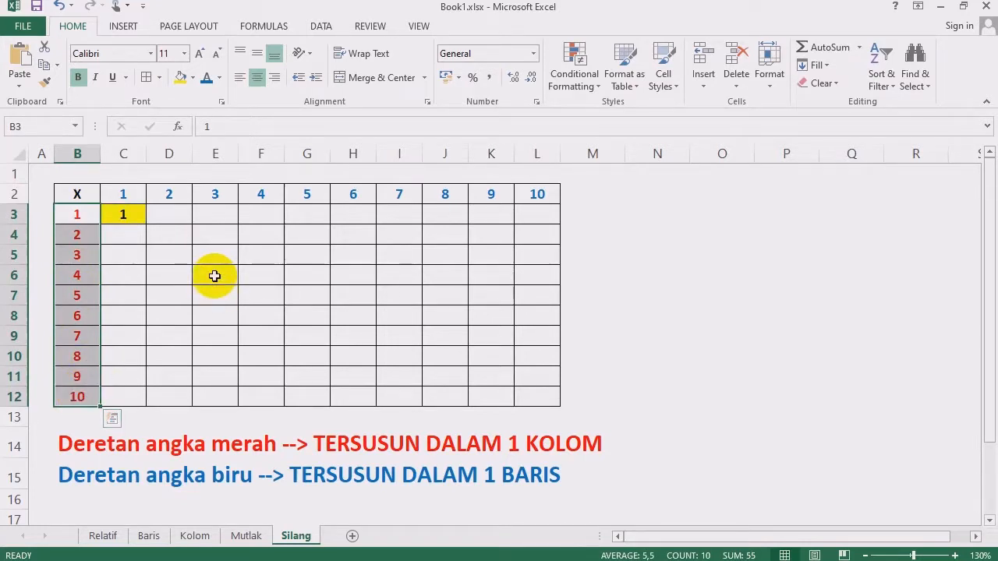
# - Fill C3's formula down to C12 and inspect the references used in C3 and C4
pyautogui.click(125, 214)
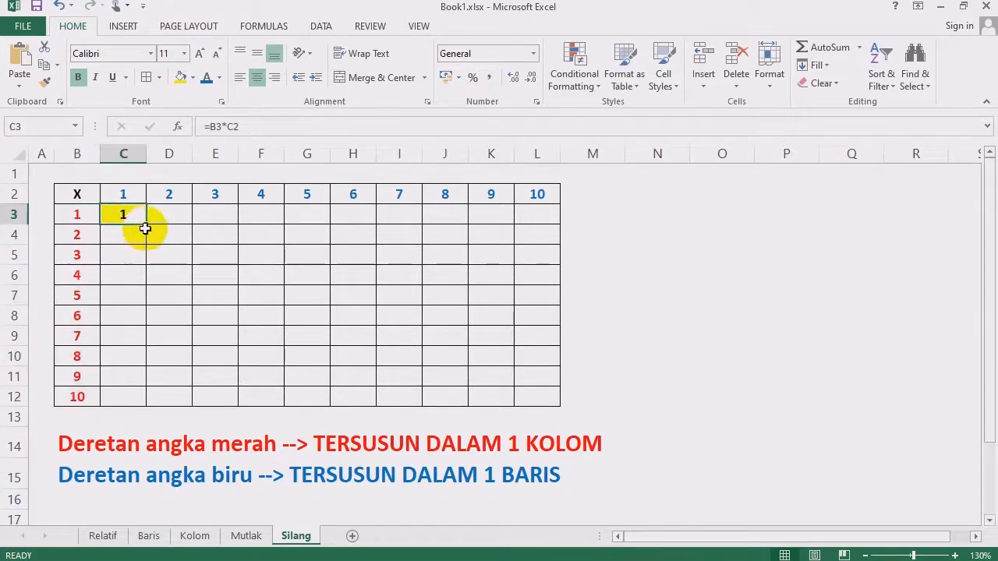
pyautogui.moveTo(145, 228); pyautogui.dragTo(144, 408)
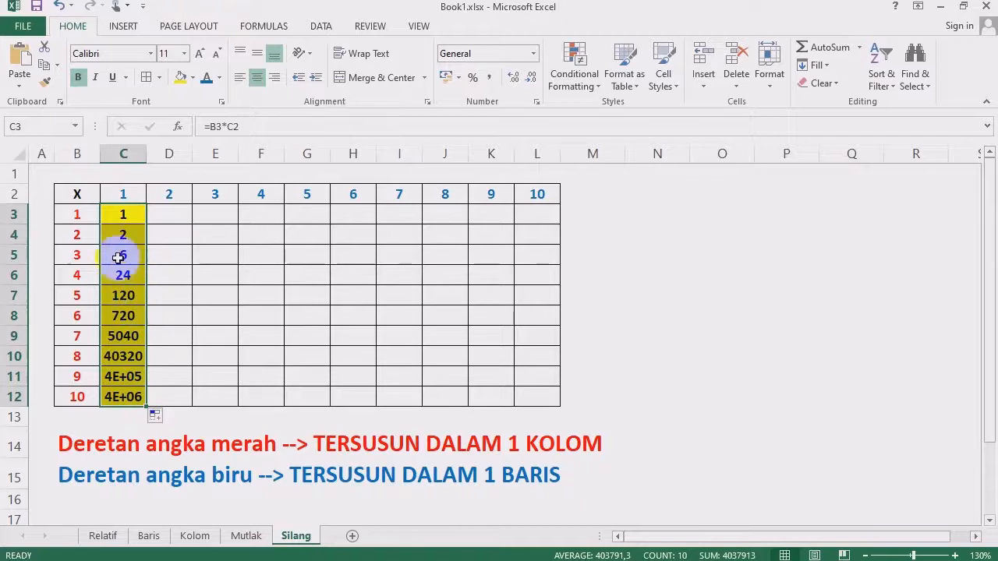
pyautogui.click(120, 216)
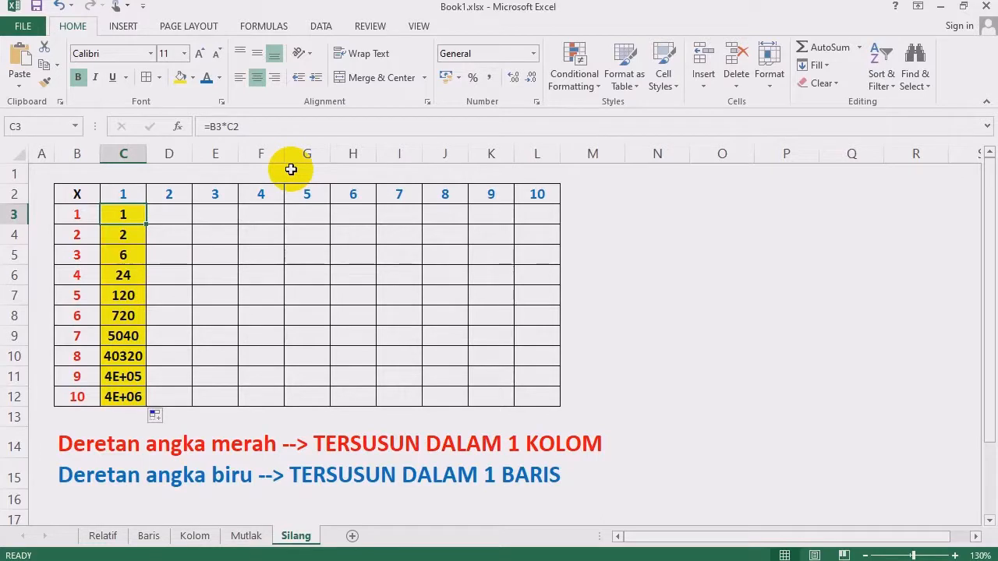
pyautogui.press('F2')
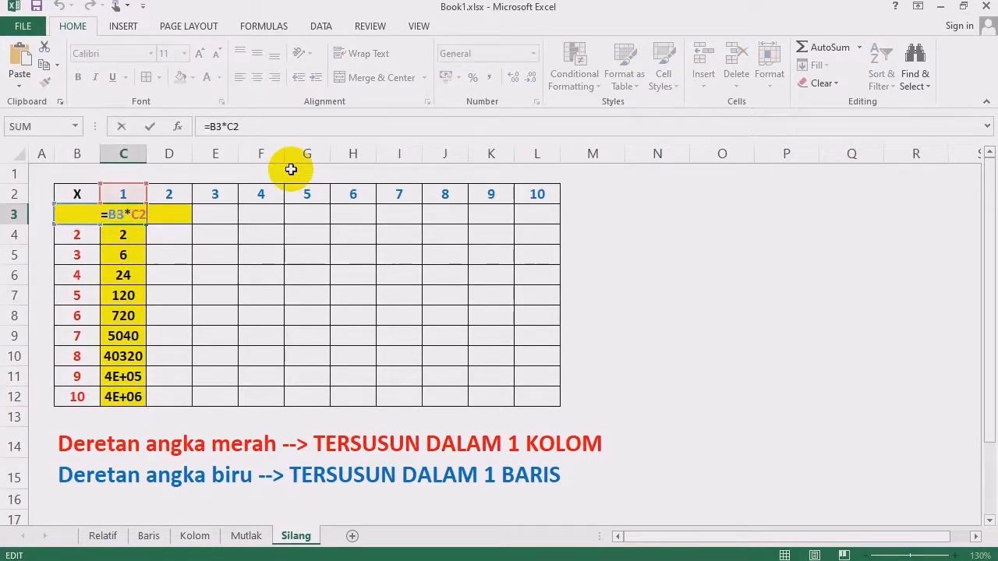
pyautogui.press('Escape')
pyautogui.press('Down')
pyautogui.press('F2')
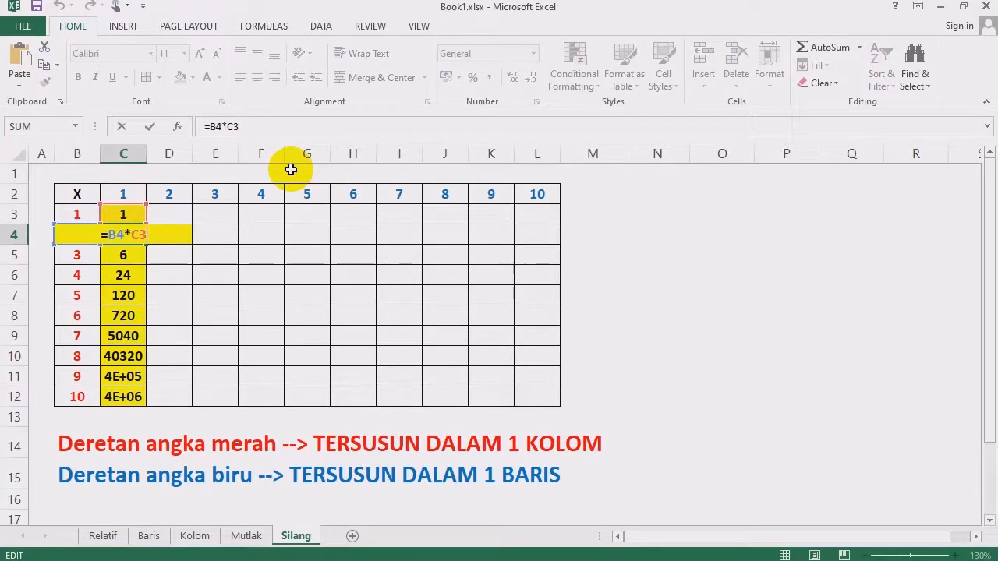
pyautogui.press('Escape')
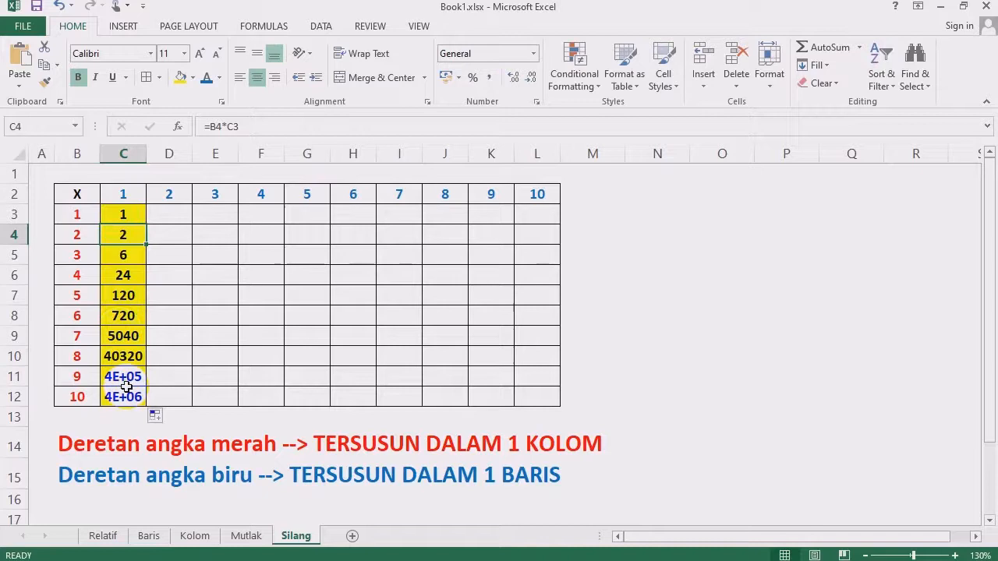
# - Recheck the red factors in B3:B12 and undo the fill of the formula down column C
pyautogui.click(123, 216)
pyautogui.click(80, 216)
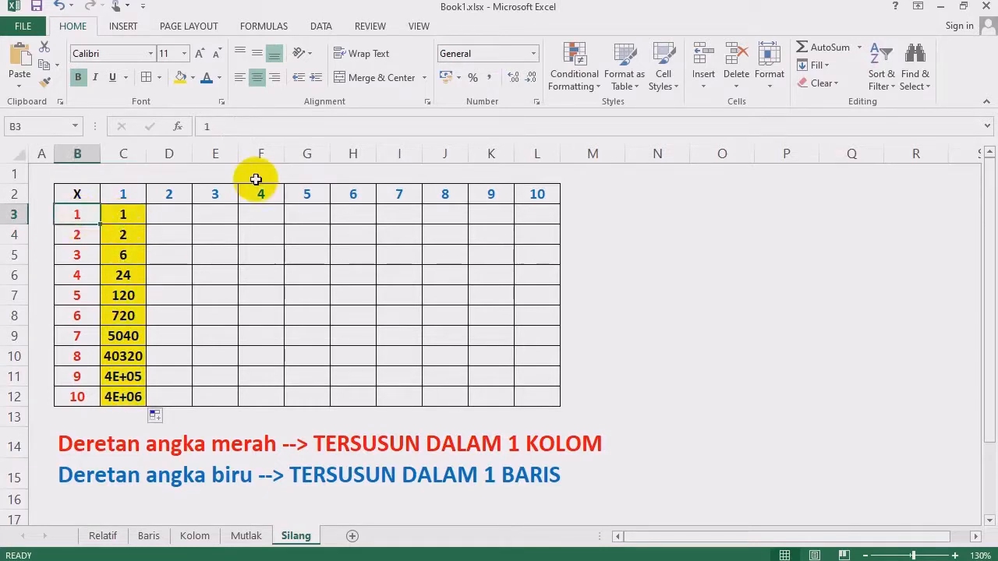
pyautogui.moveTo(78, 216); pyautogui.dragTo(74, 397)
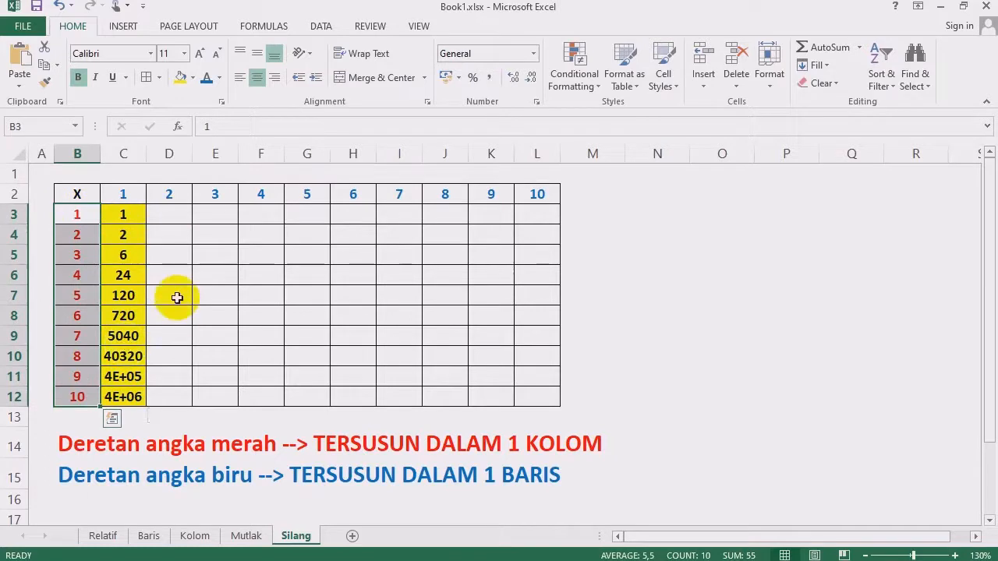
pyautogui.hotkey('ctrl', 'z')
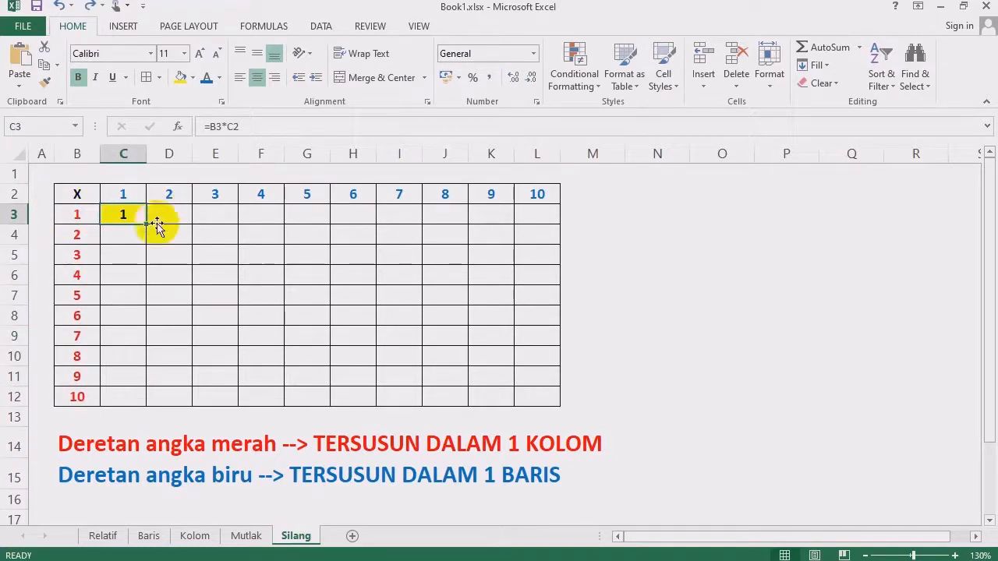
# - Examine the red factors in B3:B12 and the blue factors in C2:L2 by highlighting each range
pyautogui.moveTo(79, 222); pyautogui.dragTo(75, 396)
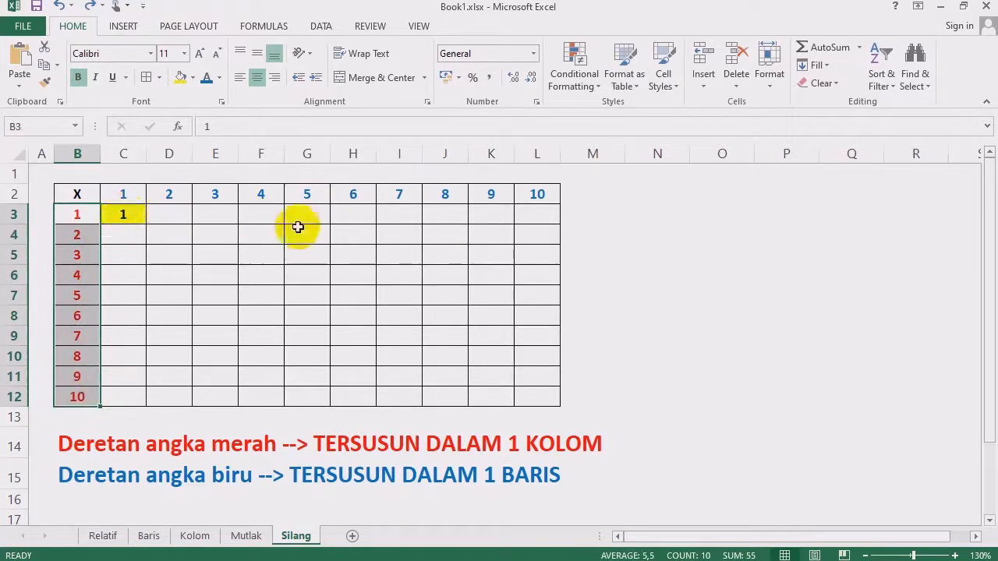
pyautogui.click(80, 215)
pyautogui.moveTo(79, 215); pyautogui.dragTo(70, 399)
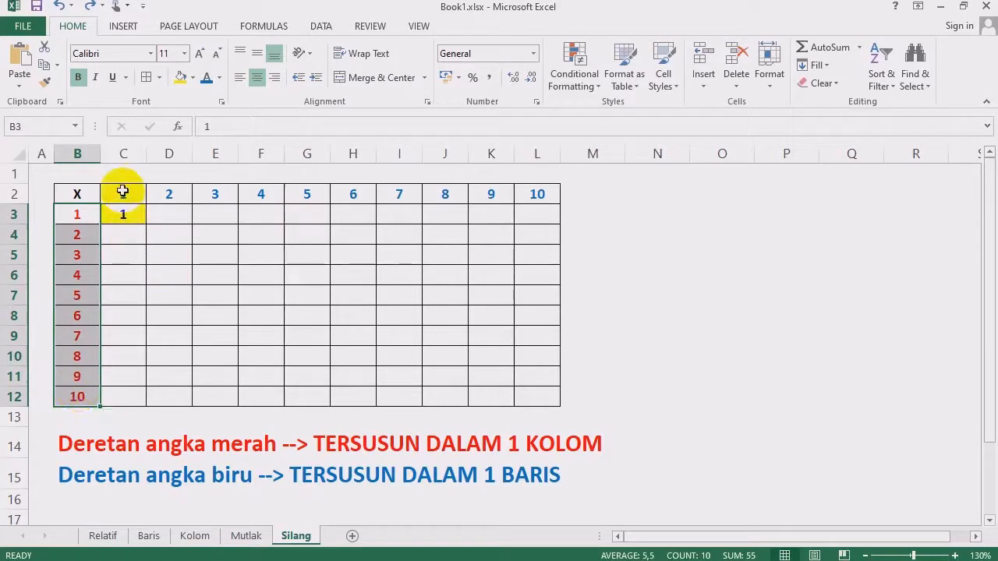
pyautogui.moveTo(122, 190); pyautogui.dragTo(540, 190)
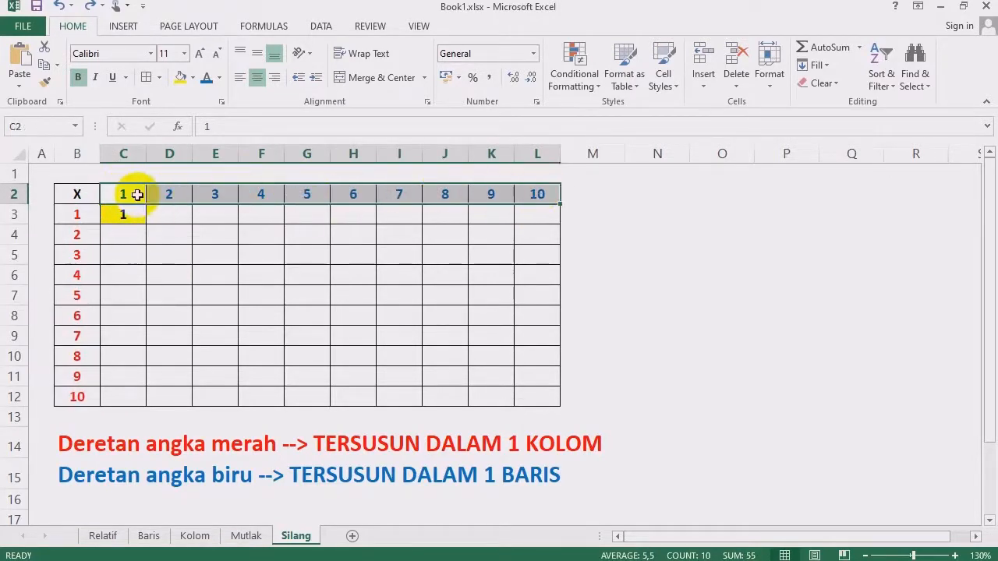
pyautogui.moveTo(123, 194); pyautogui.dragTo(528, 195)
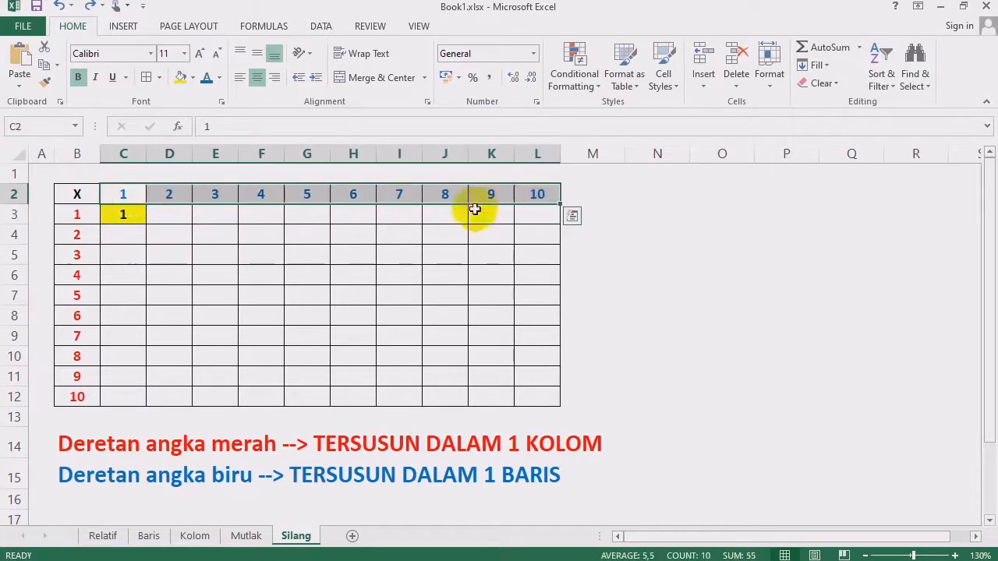
# - Compare the formula in C3 with the blue factors, tracing them from C2 across row 2 to L2
pyautogui.click(126, 213)
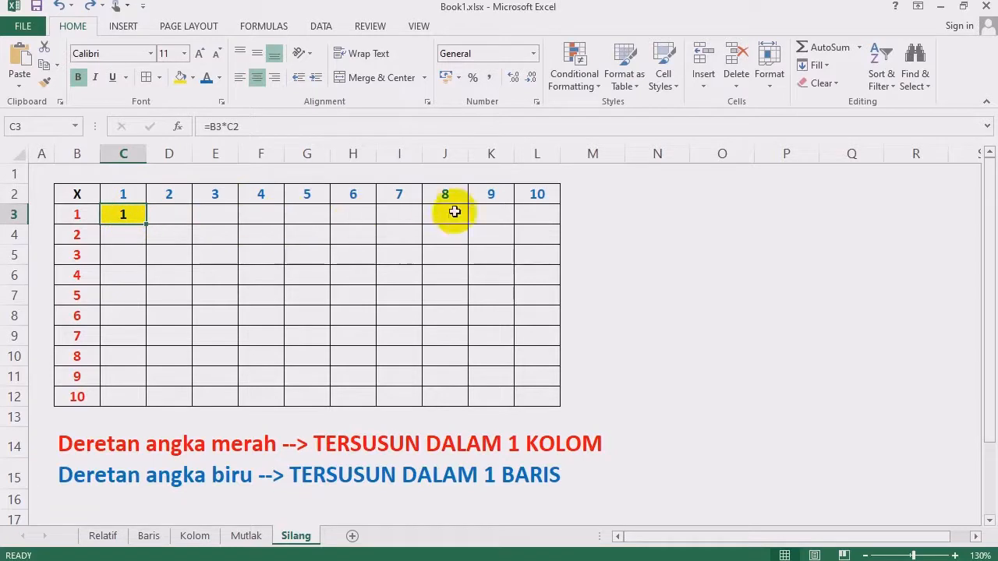
pyautogui.click(113, 195)
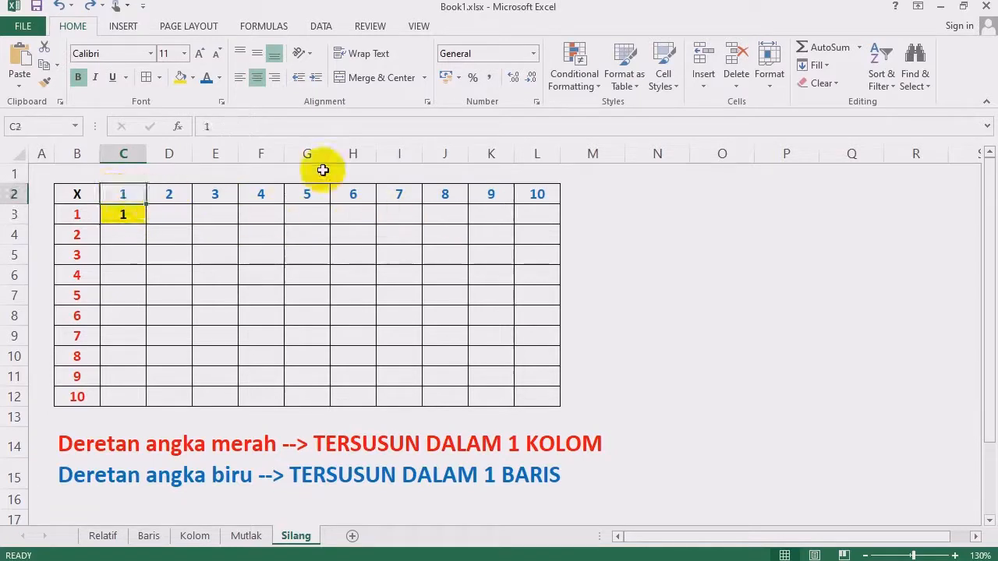
pyautogui.press('Right')
pyautogui.press('Right')
pyautogui.press('Right')
pyautogui.press('Right')
pyautogui.press('Right')
pyautogui.press('Right')
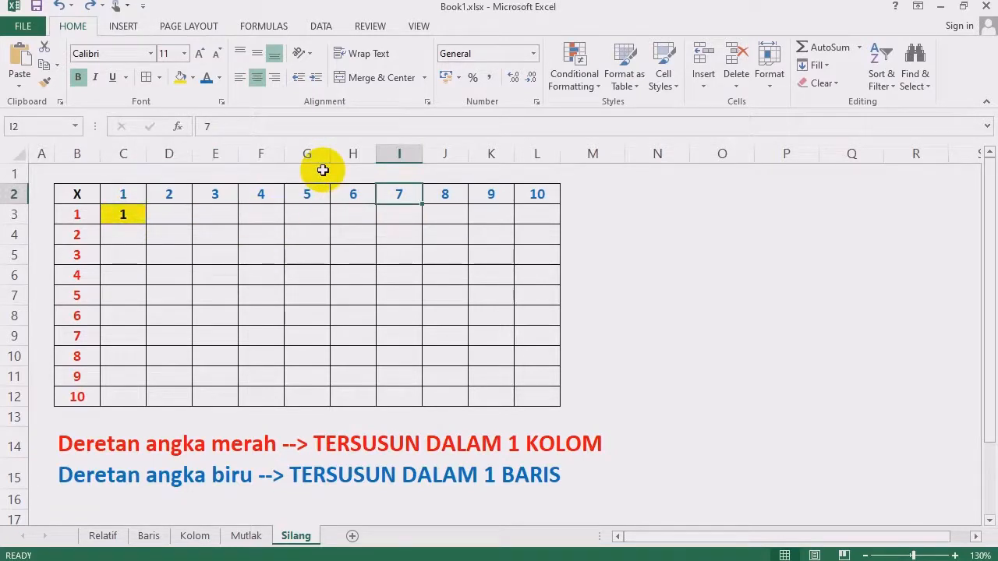
pyautogui.click(130, 212)
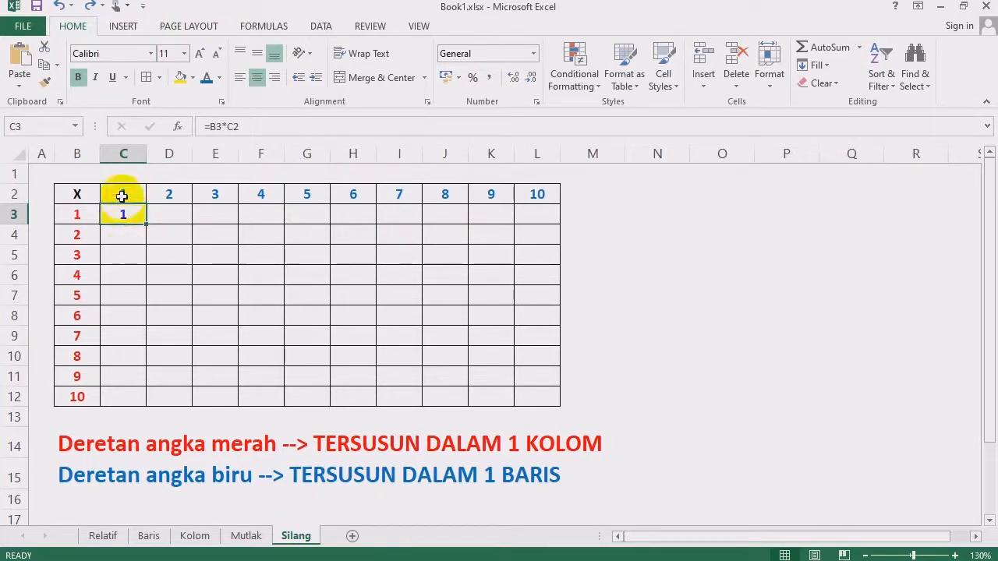
pyautogui.moveTo(122, 195); pyautogui.dragTo(534, 195)
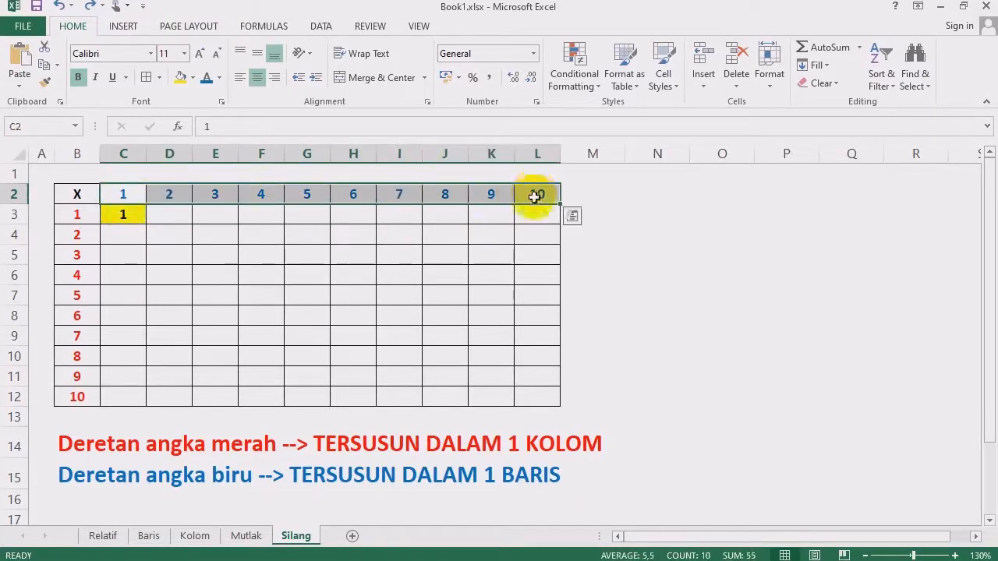
# - Contrast the single-column layout of B3:B12 with the single-row layout of C2:L2
pyautogui.click(491, 255)
pyautogui.moveTo(78, 223); pyautogui.dragTo(83, 396)
pyautogui.moveTo(127, 196); pyautogui.dragTo(527, 194)
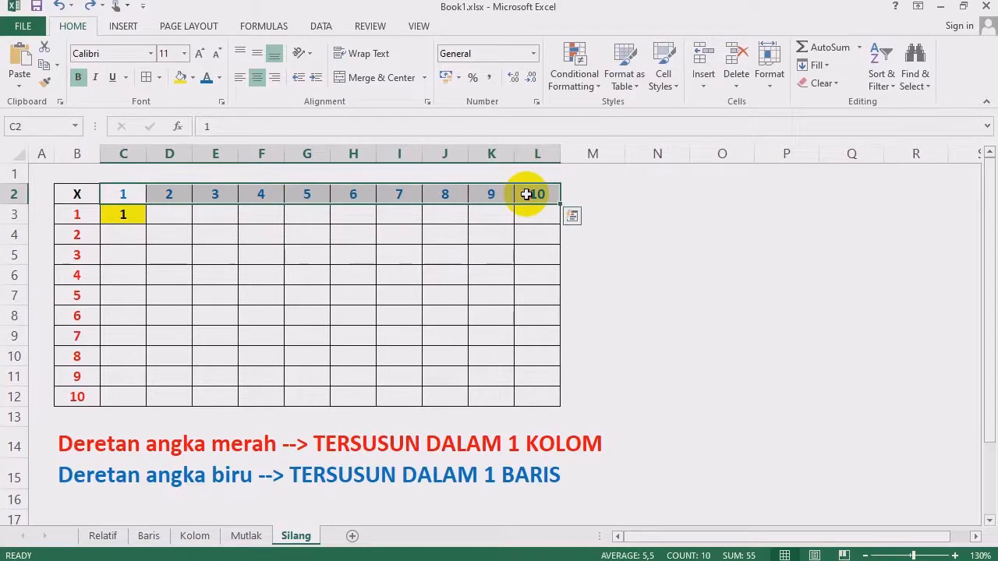
pyautogui.click(653, 274)
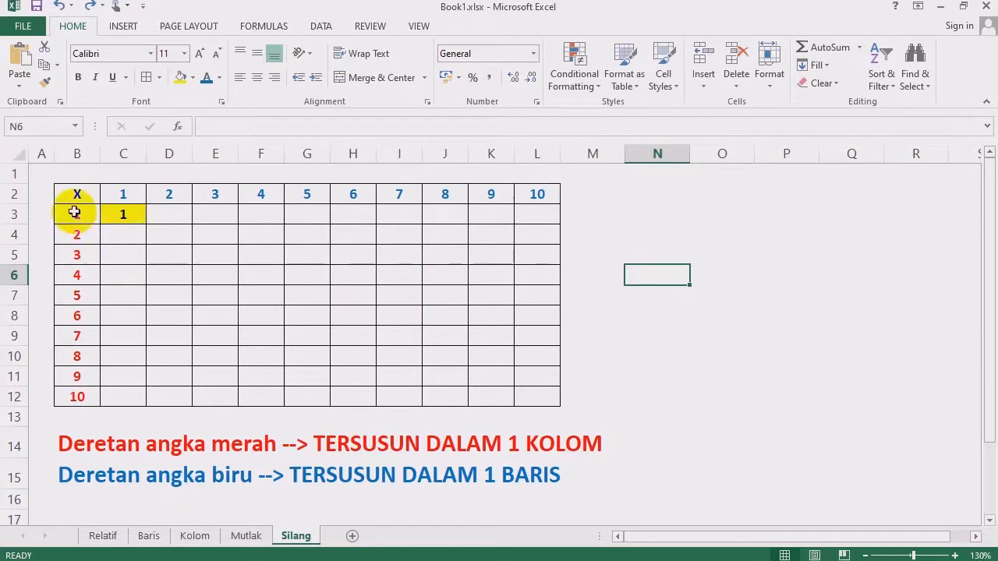
pyautogui.moveTo(76, 213); pyautogui.dragTo(79, 396)
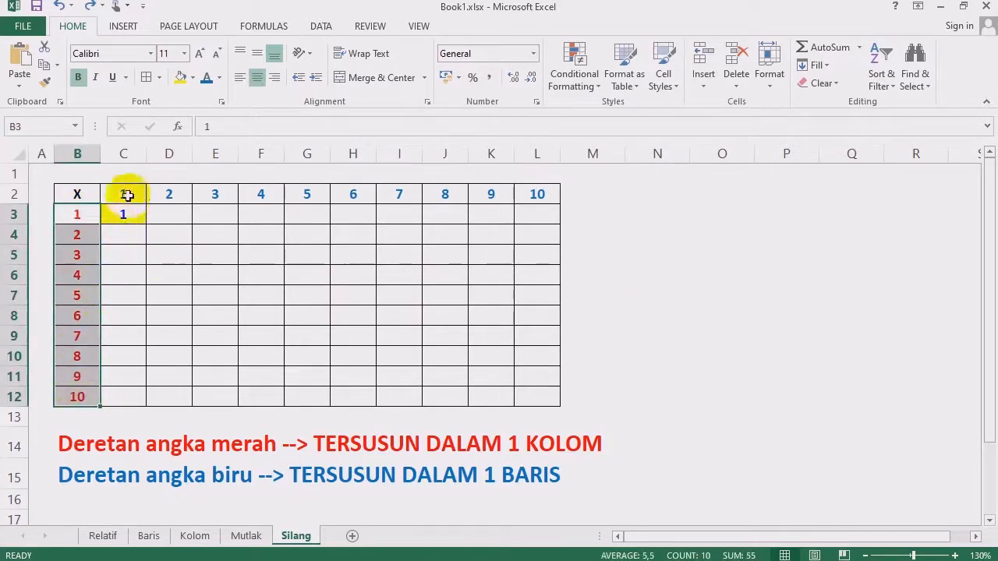
pyautogui.moveTo(123, 194); pyautogui.dragTo(534, 196)
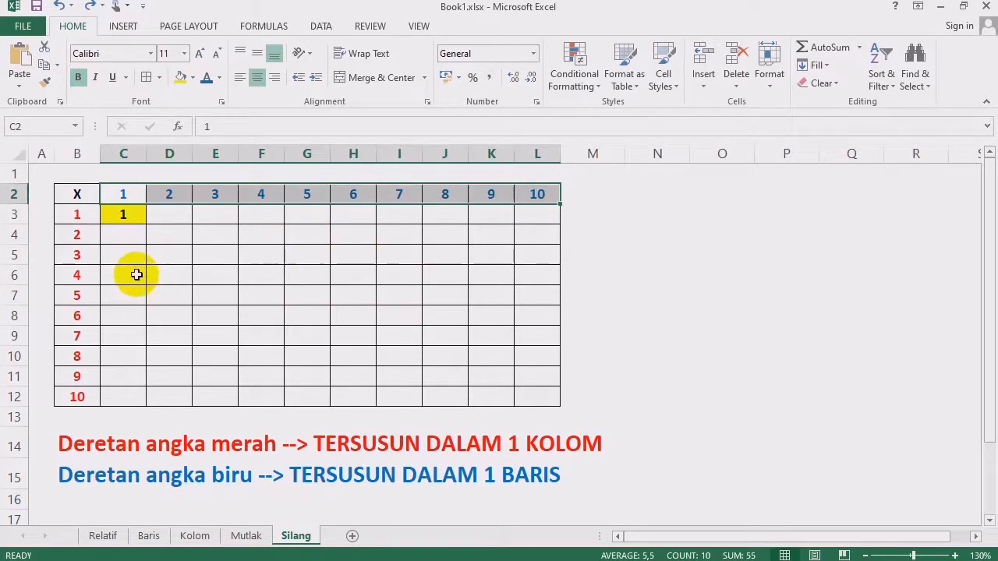
pyautogui.click(175, 259)
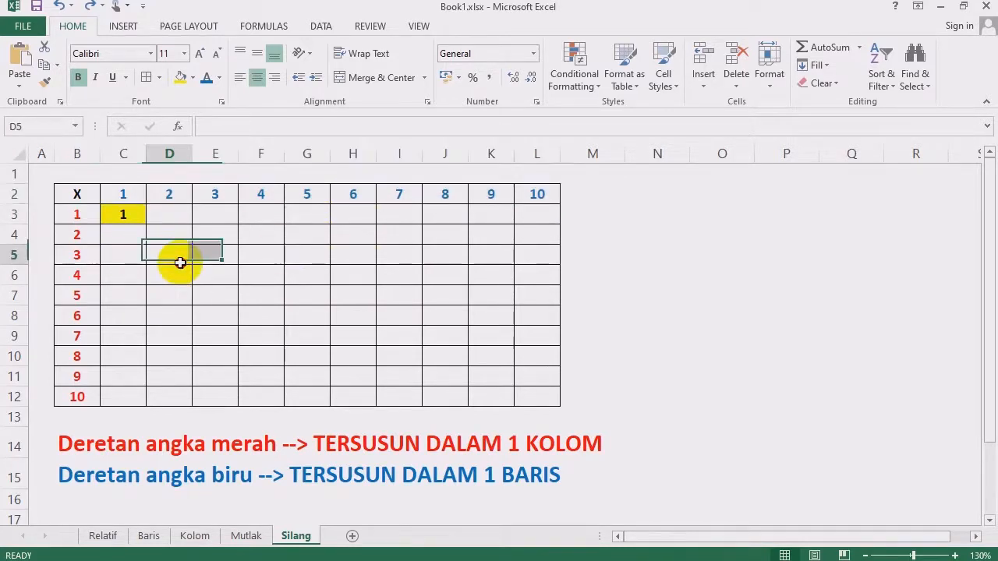
pyautogui.click(298, 278)
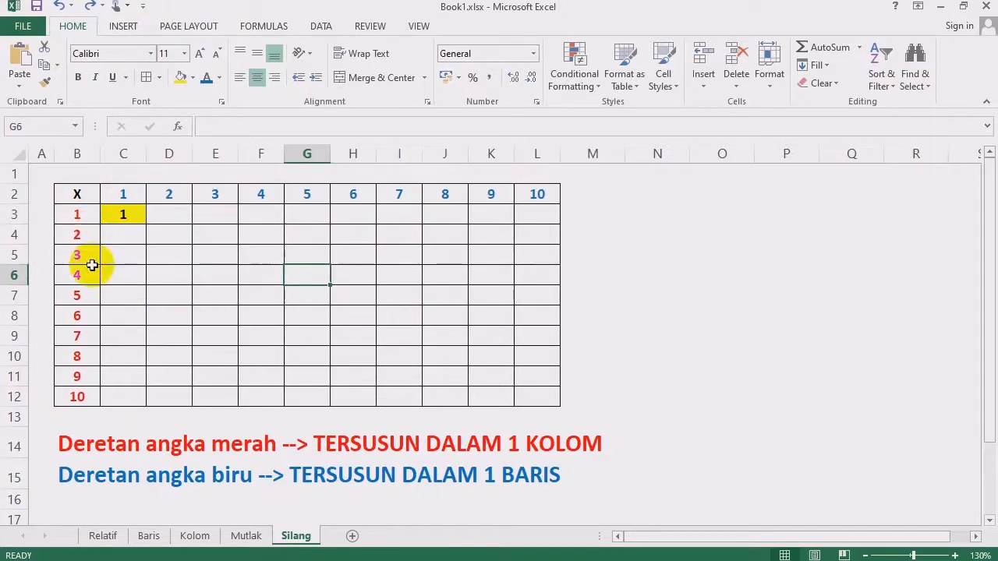
# - Review the red factors in B3:B12 and the blue factors in row 2 to decide which column and row to lock
pyautogui.moveTo(73, 214); pyautogui.dragTo(84, 399)
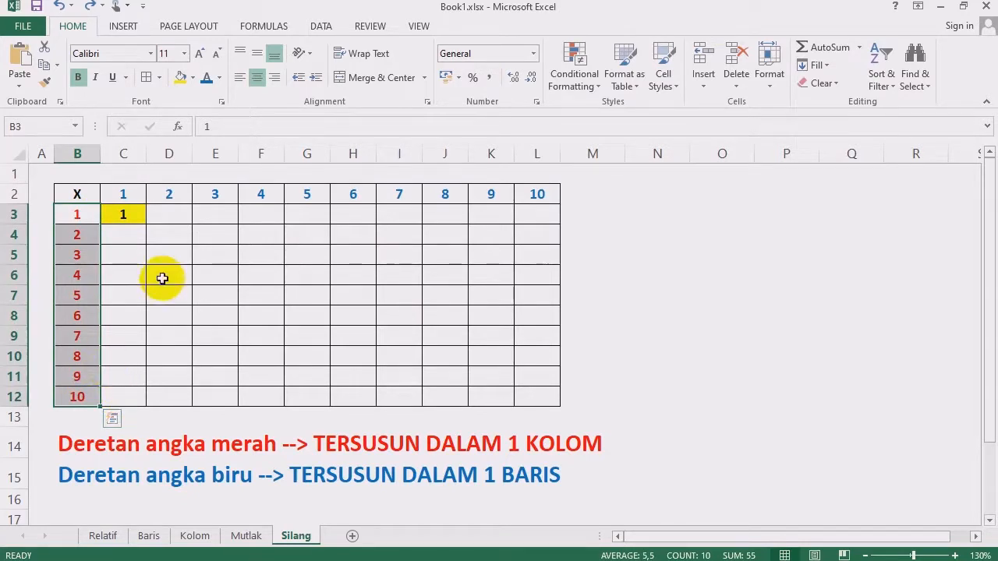
pyautogui.click(126, 196)
pyautogui.moveTo(126, 196); pyautogui.dragTo(517, 194)
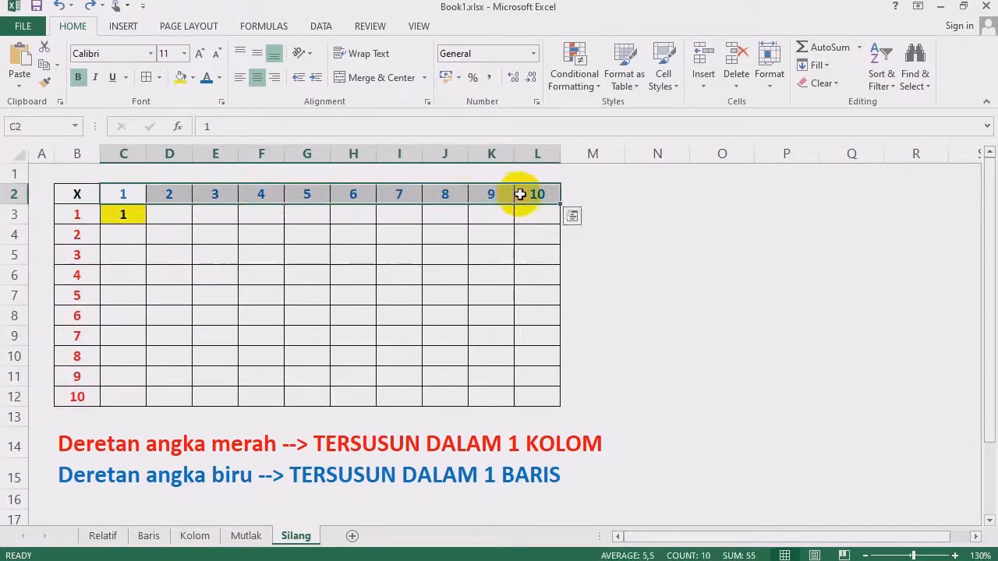
pyautogui.click(12, 194)
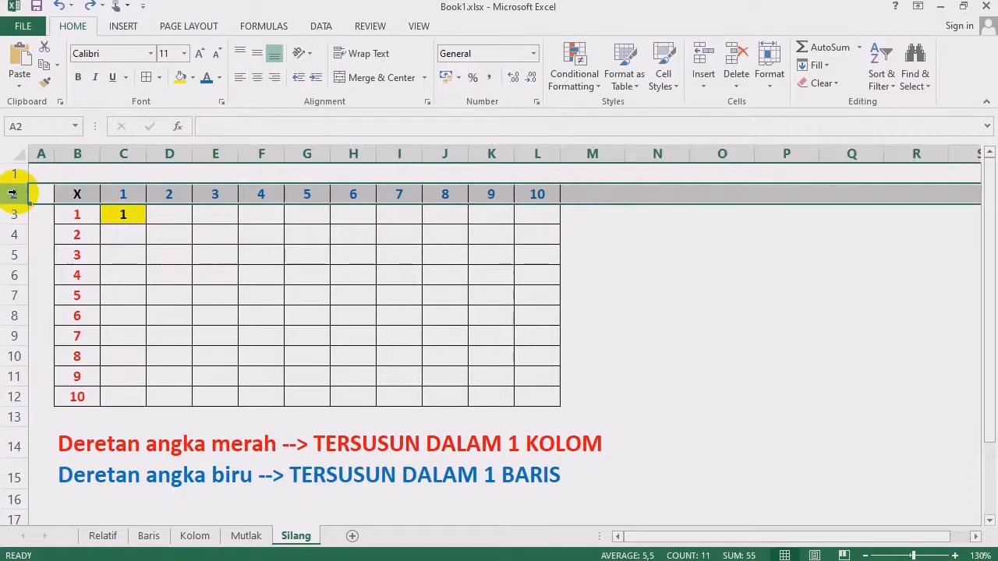
pyautogui.moveTo(113, 199); pyautogui.dragTo(530, 198)
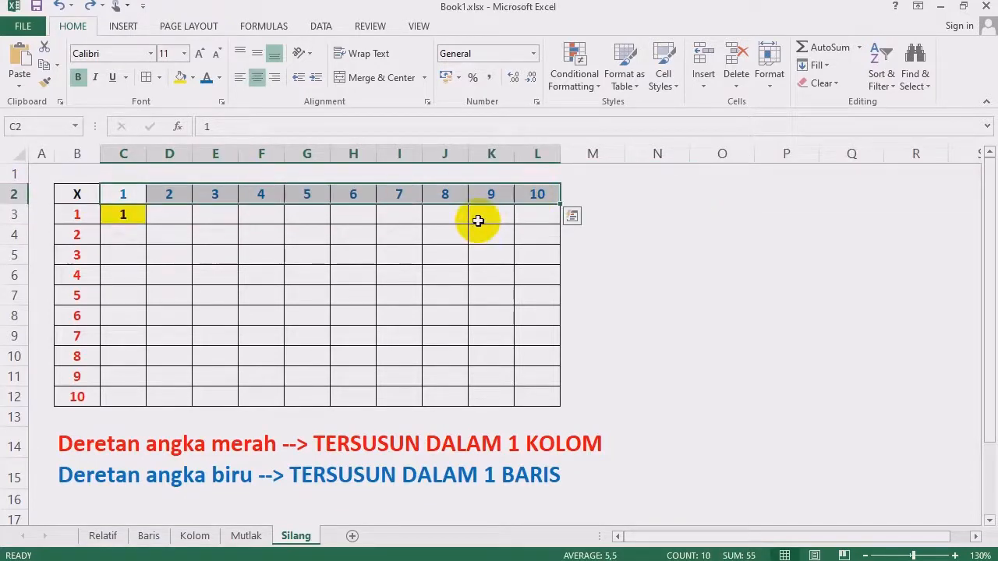
# - Replace the formula in C3 with =$B3*C$2, locking column B for the red factor and row 2 for the blue factor
pyautogui.click(127, 216)
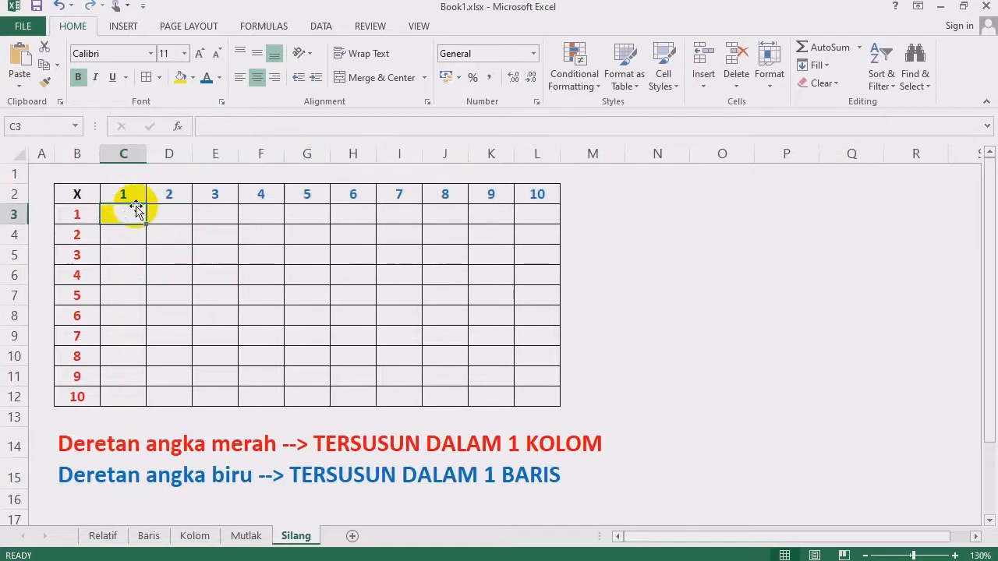
pyautogui.write('=')
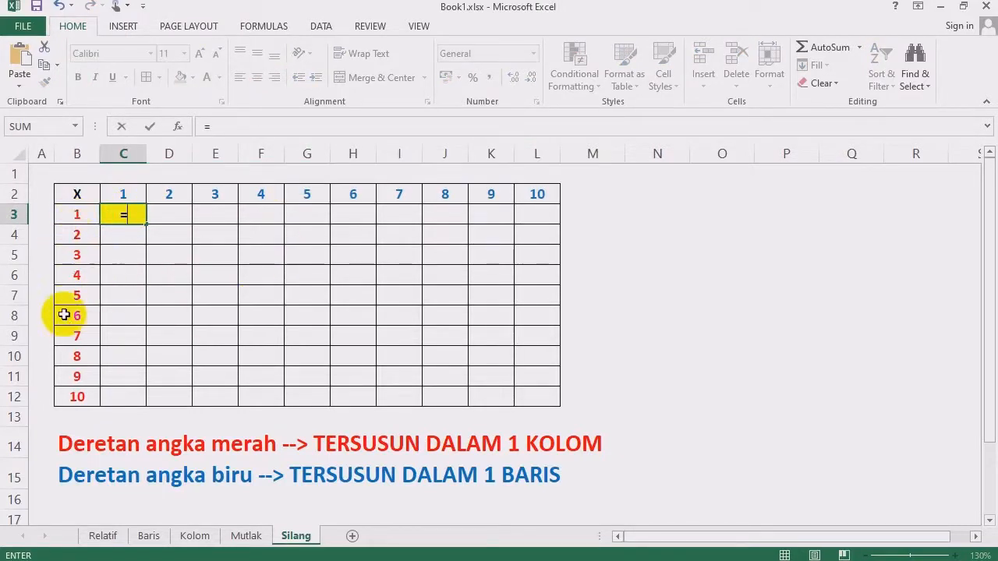
pyautogui.click(75, 215)
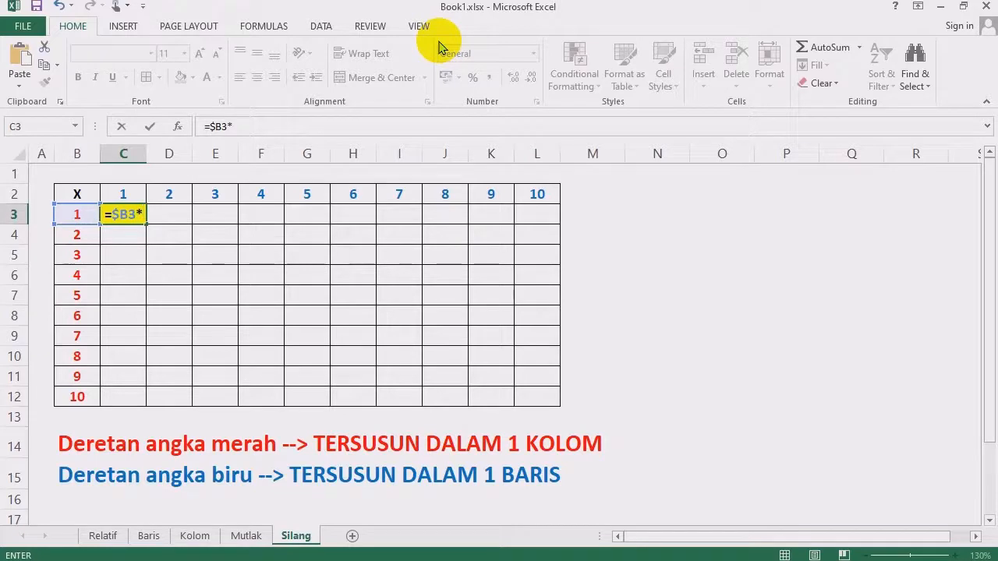
pyautogui.click(123, 191)
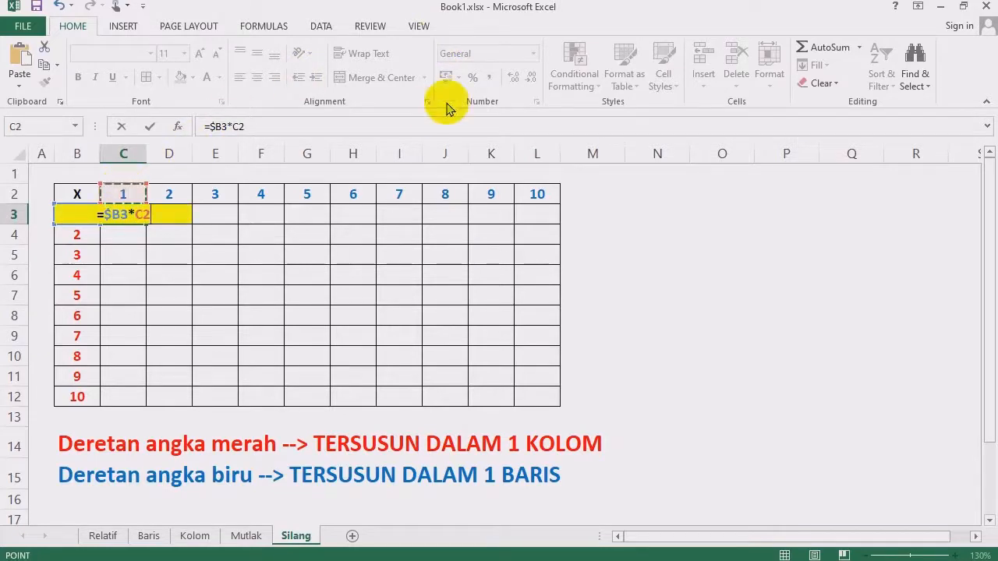
pyautogui.press('F4')
pyautogui.press('F4')
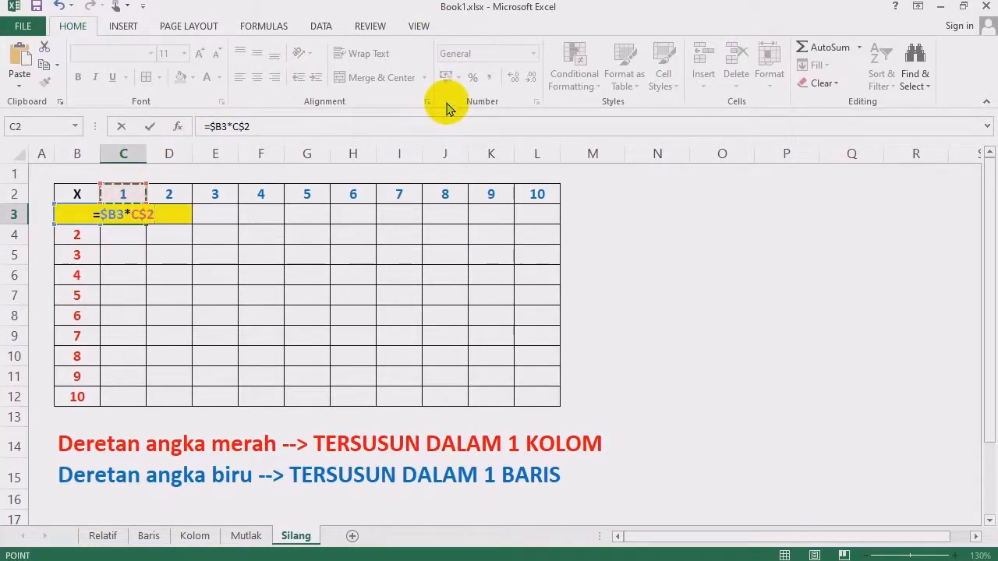
pyautogui.press('Return')
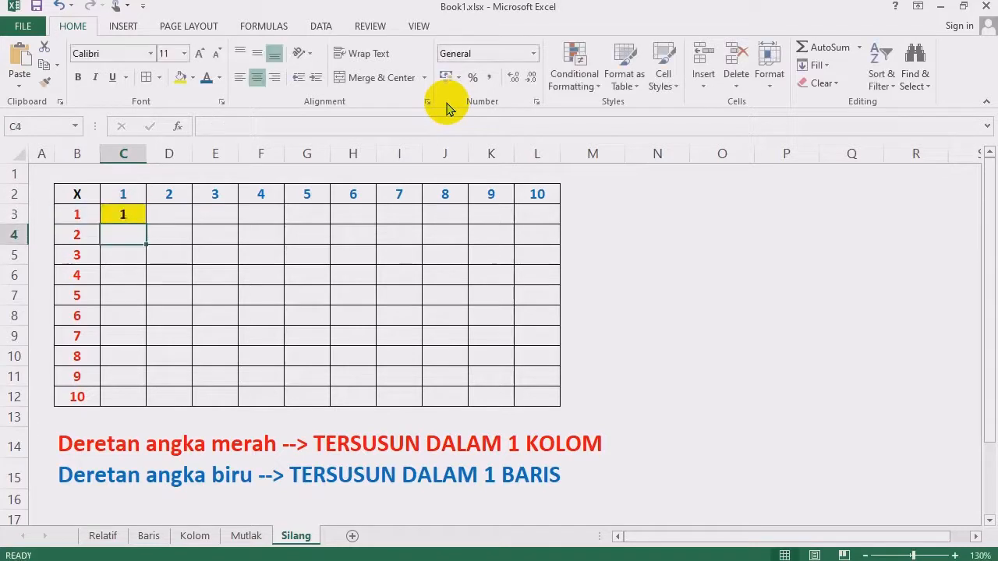
# - Fill the C3 formula across and down the whole multiplication table to L12
pyautogui.click(123, 212)
pyautogui.moveTo(144, 225); pyautogui.dragTo(553, 406)
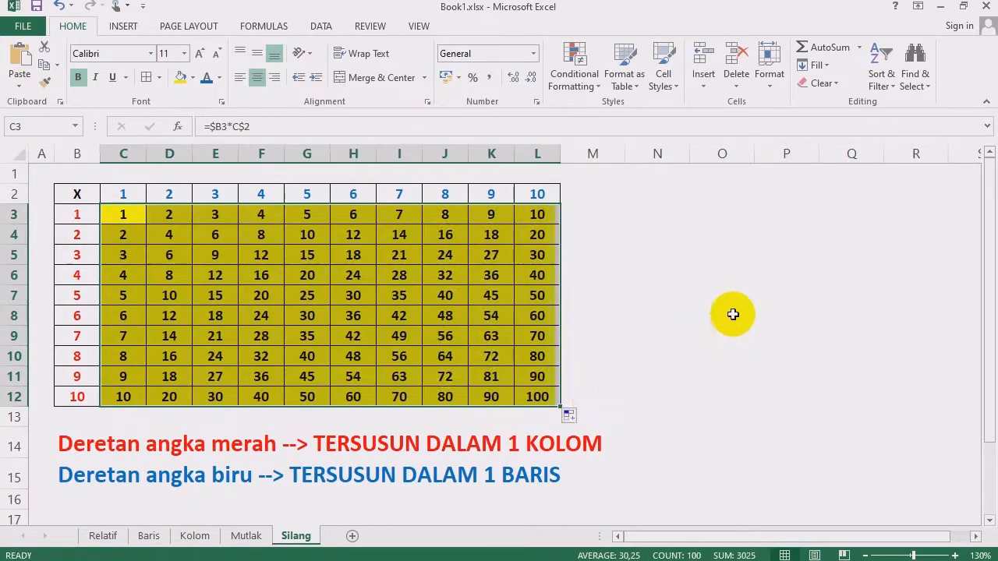
pyautogui.click(728, 314)
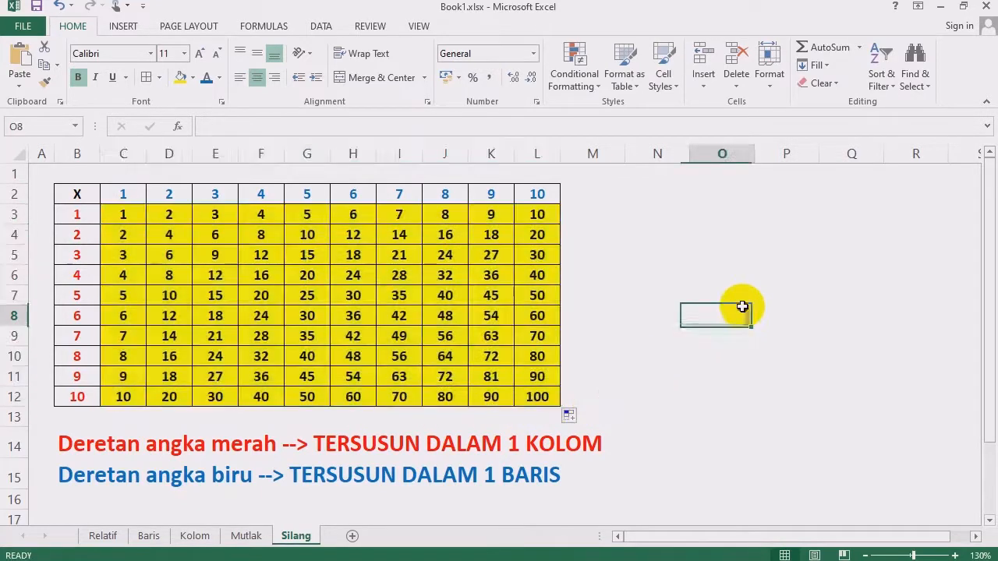
# - Check the filled formulas in G9 and J8 against the red factors in B3:B12 and the blue factors in C2:L2
pyautogui.click(316, 334)
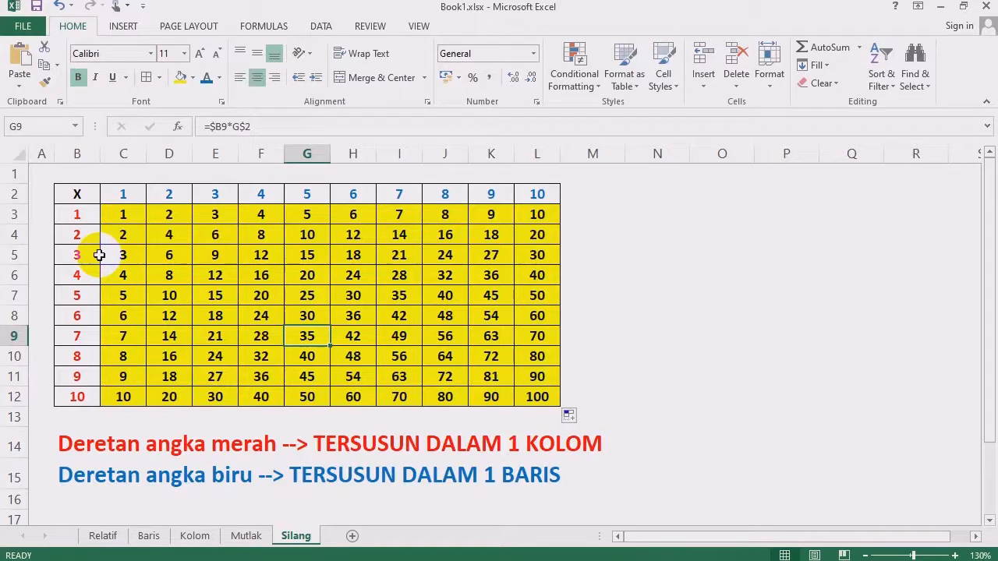
pyautogui.click(631, 272)
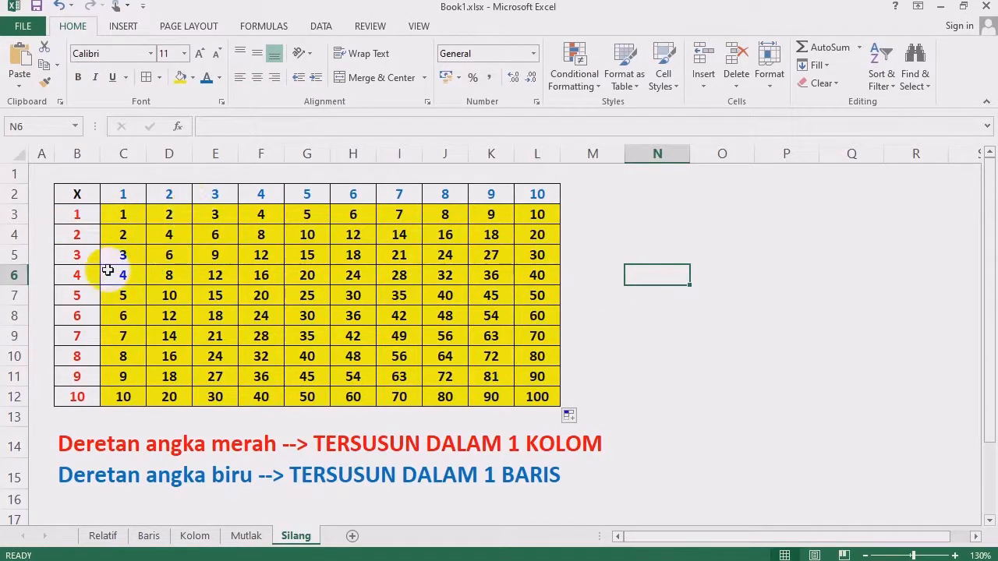
pyautogui.moveTo(77, 215); pyautogui.dragTo(77, 397)
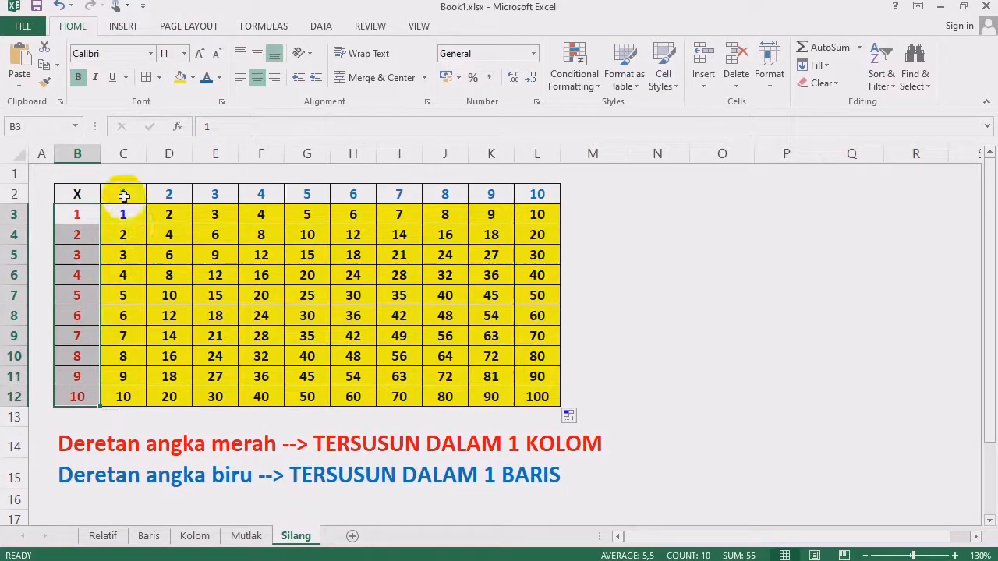
pyautogui.moveTo(124, 195); pyautogui.dragTo(529, 193)
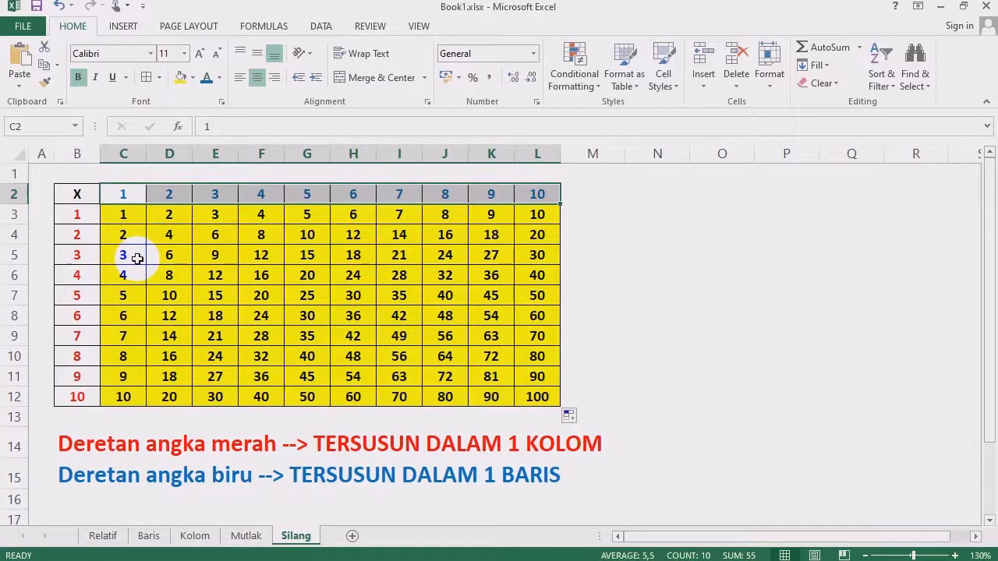
pyautogui.click(685, 271)
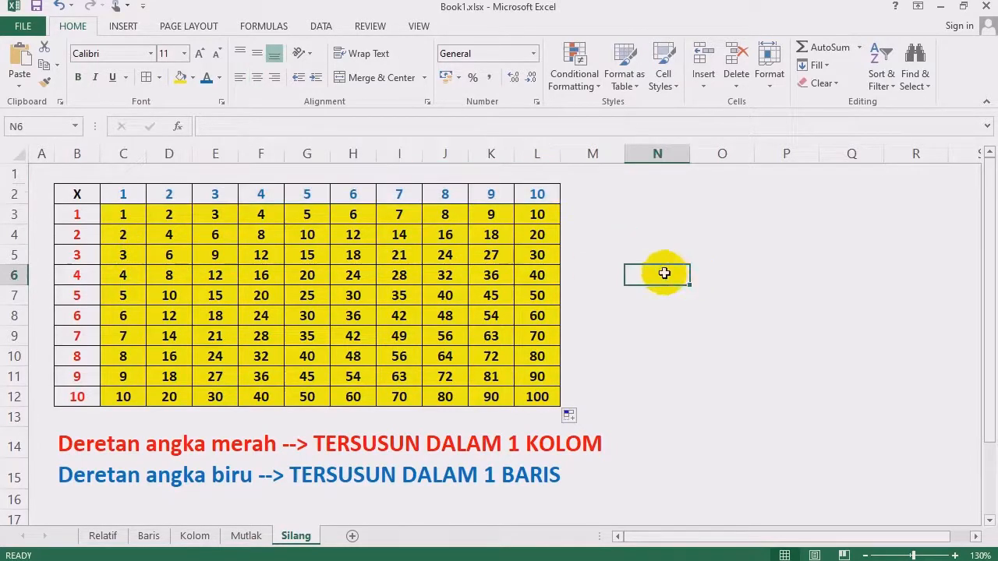
pyautogui.click(425, 317)
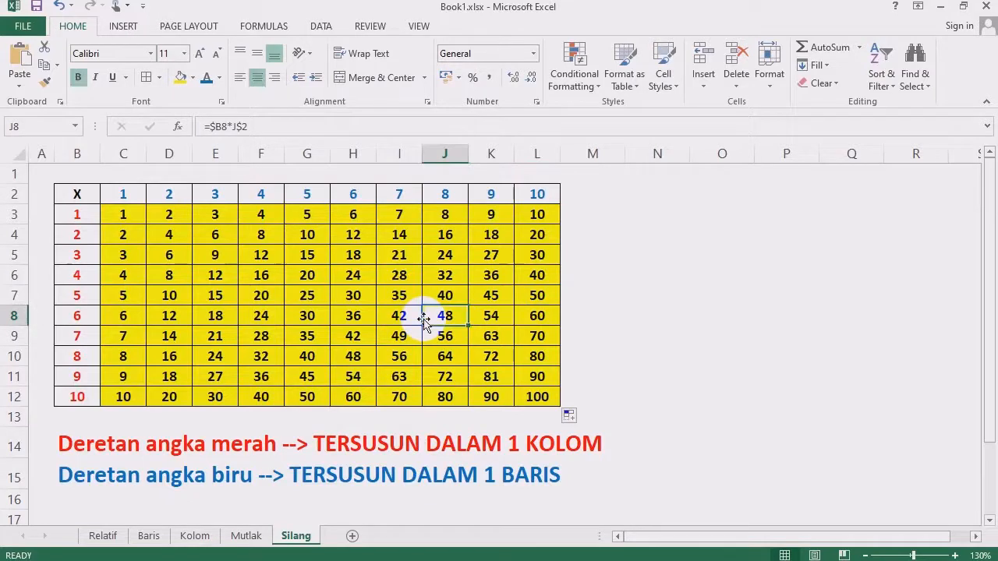
pyautogui.click(706, 337)
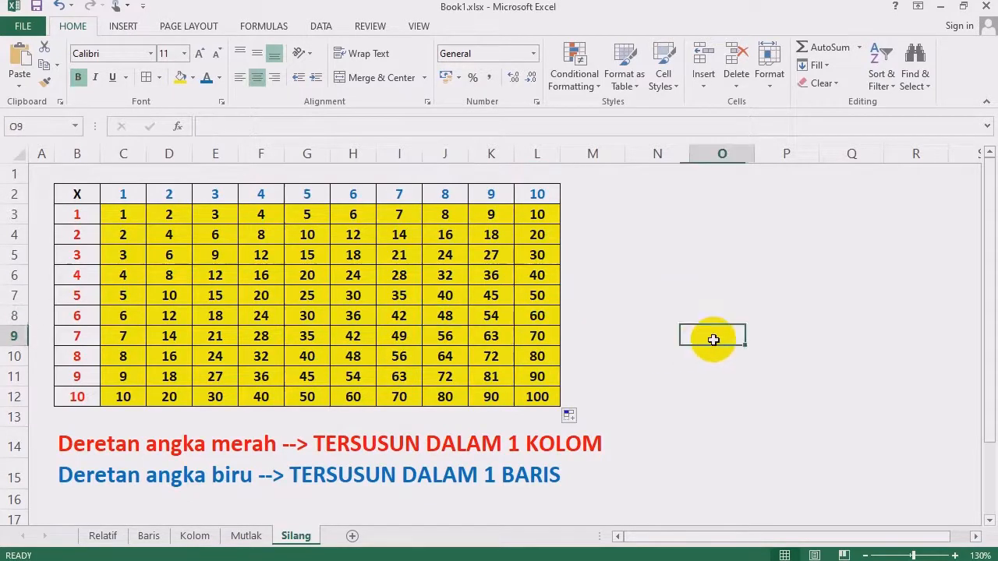
pyautogui.click(635, 272)
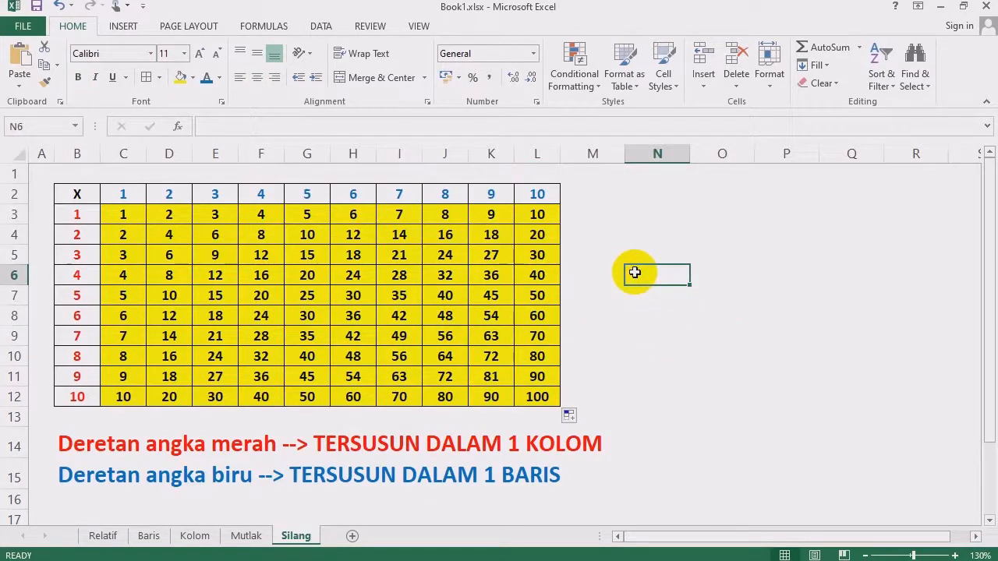